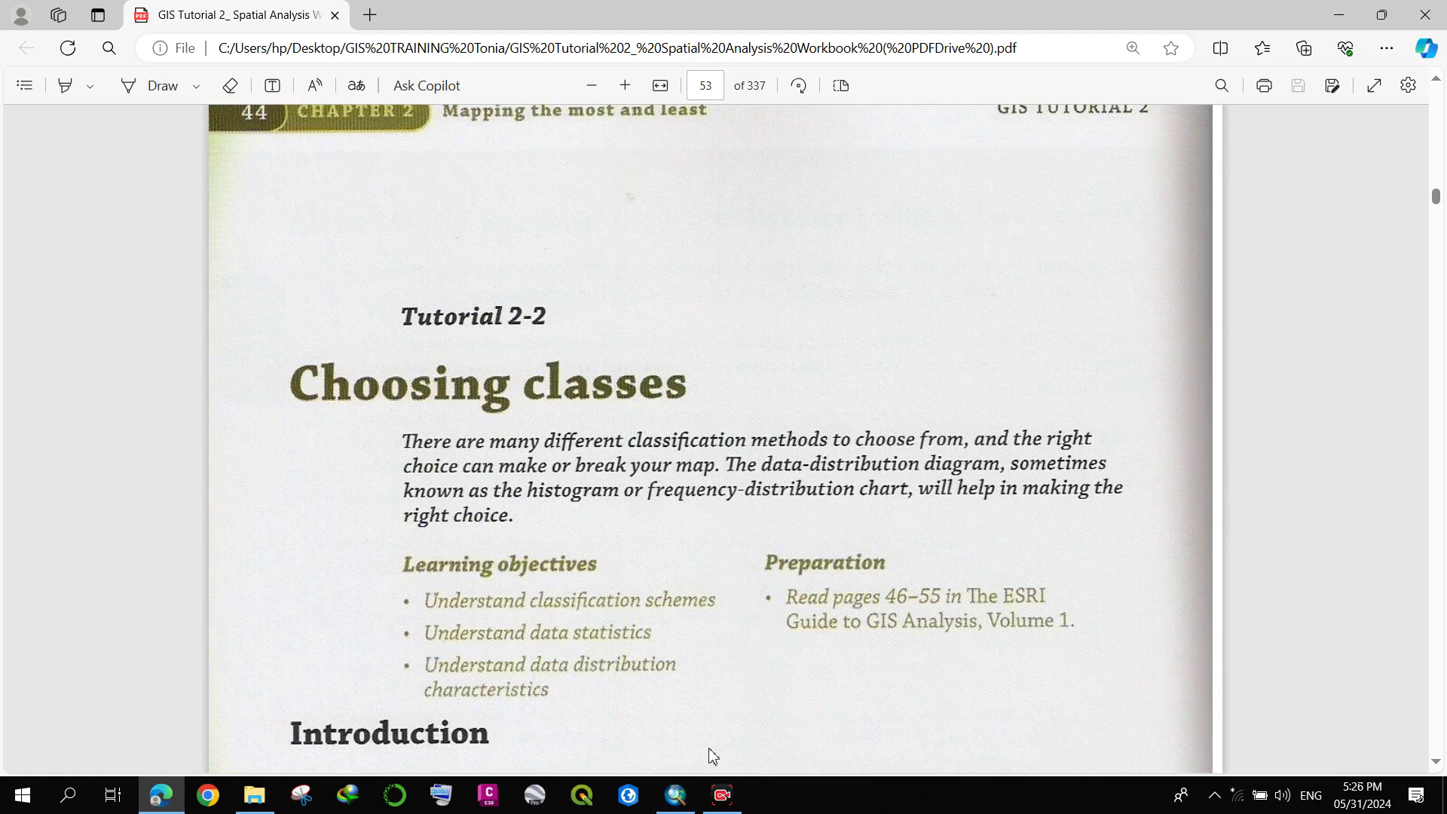
Step: Switch to ArcMap and view the statistics of the Zn field in the Nigeria_soils_data_Layer attribute table
left_click(676, 795)
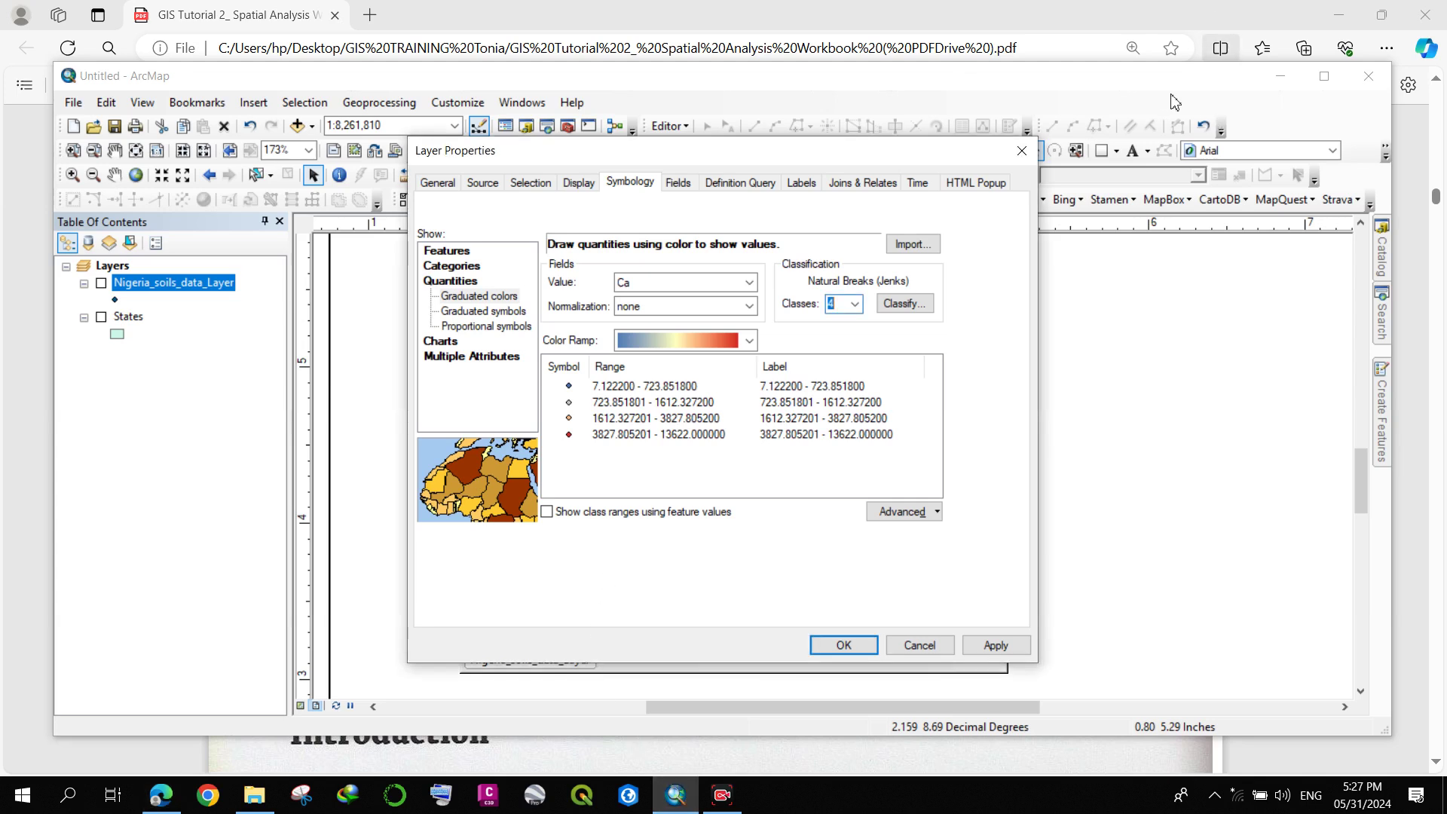
left_click(1022, 151)
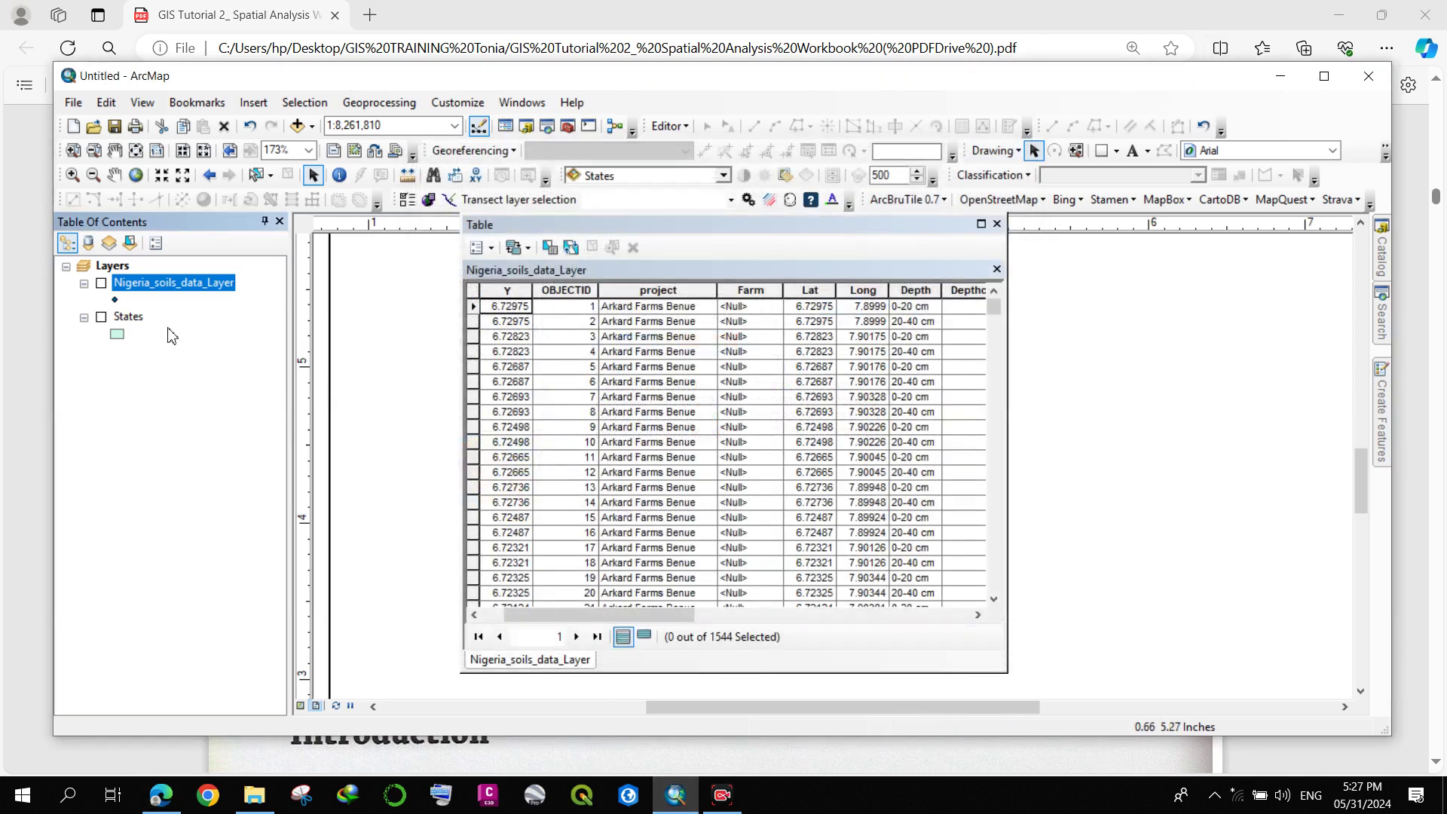
left_click(167, 290)
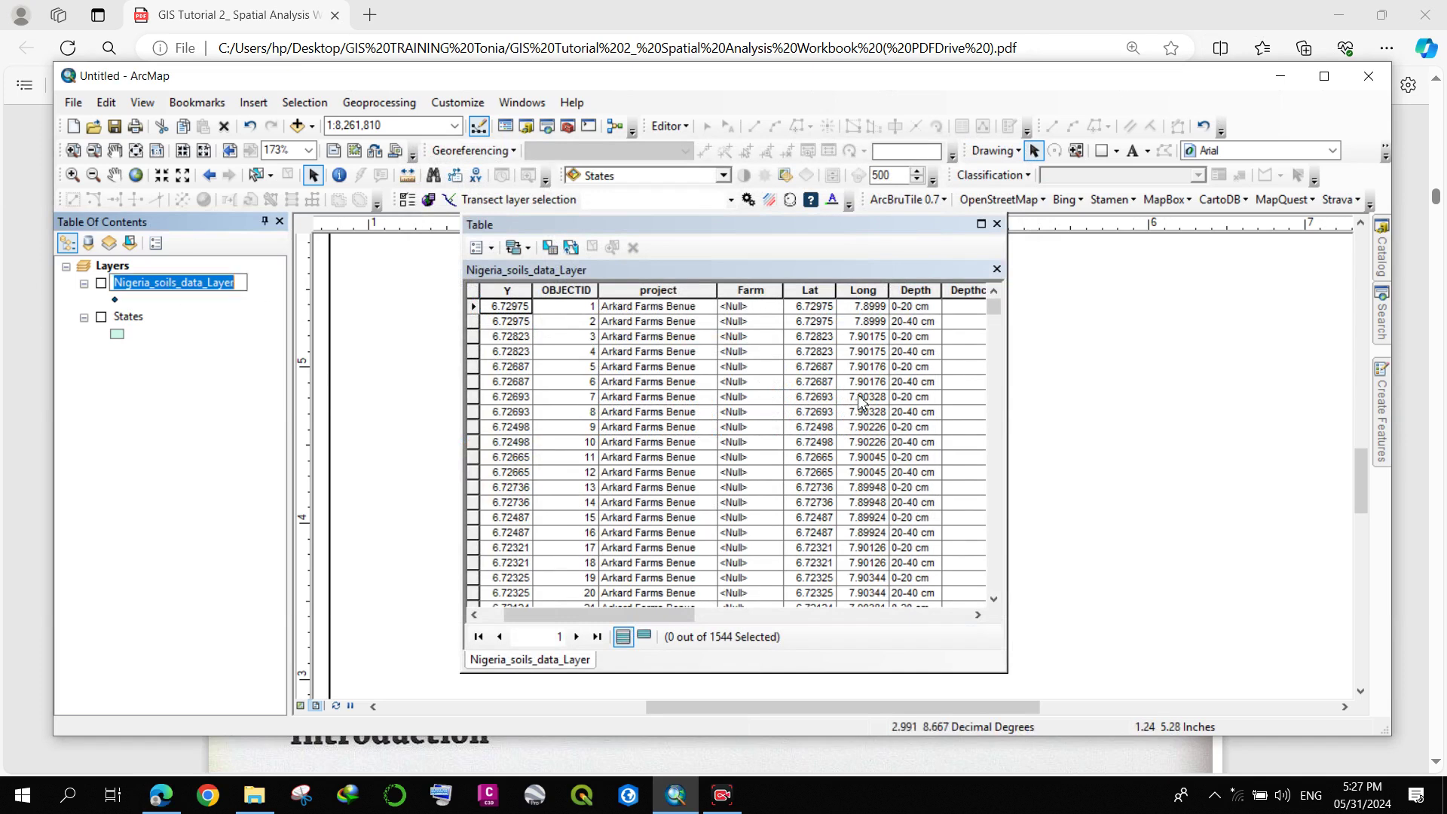
left_click_drag(645, 620, 920, 618)
left_click(673, 291)
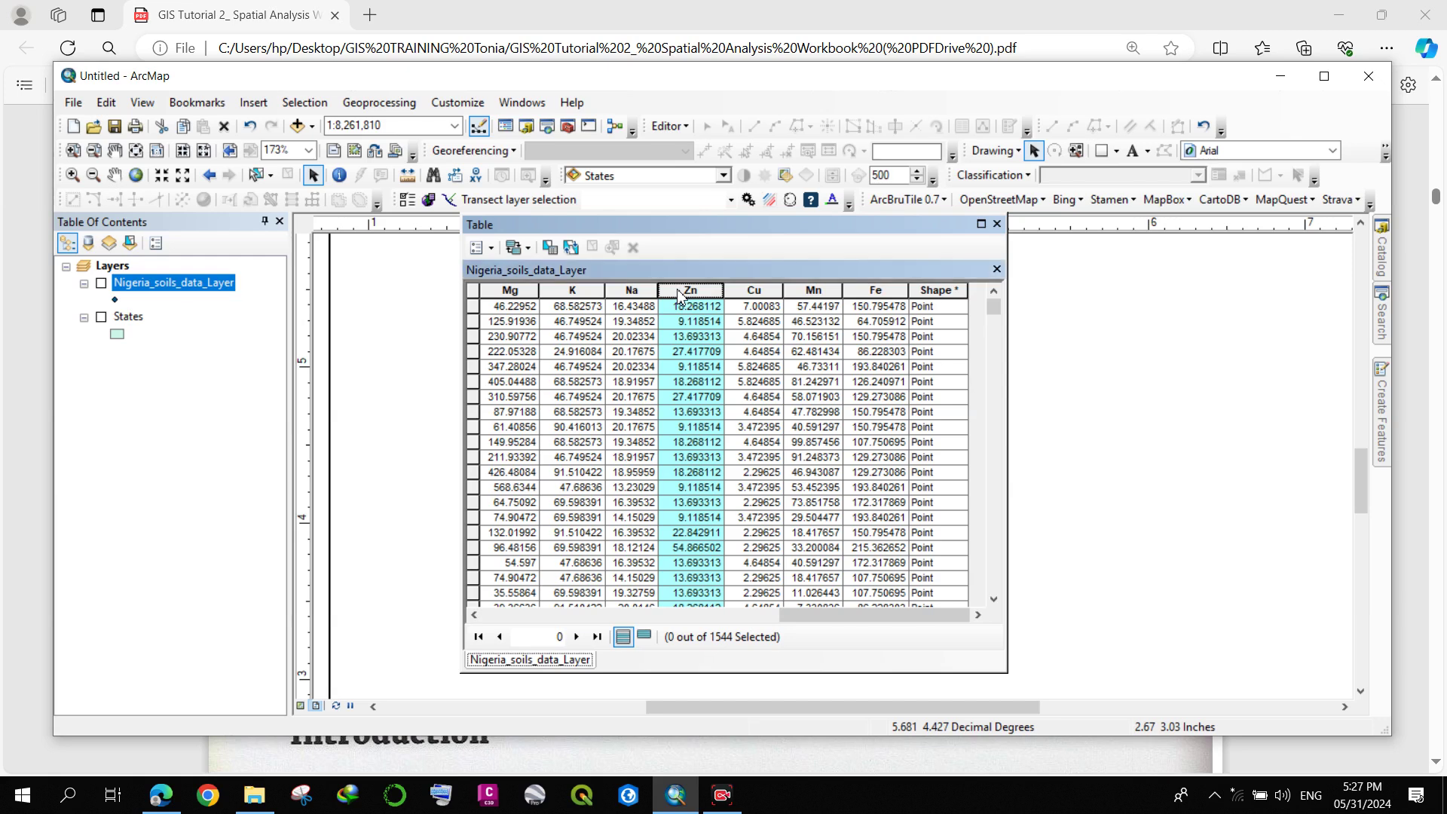
right_click(678, 294)
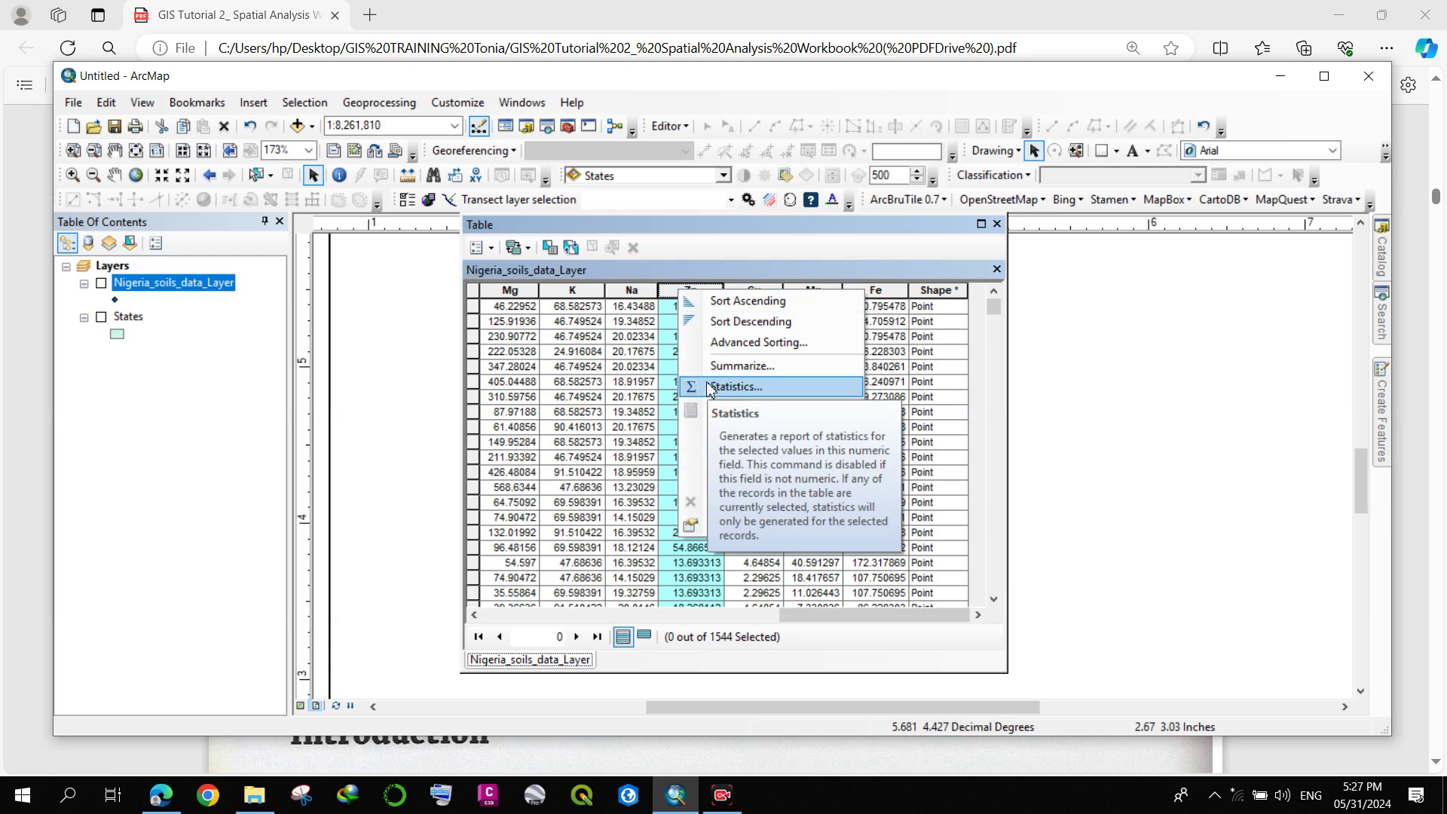
left_click(735, 386)
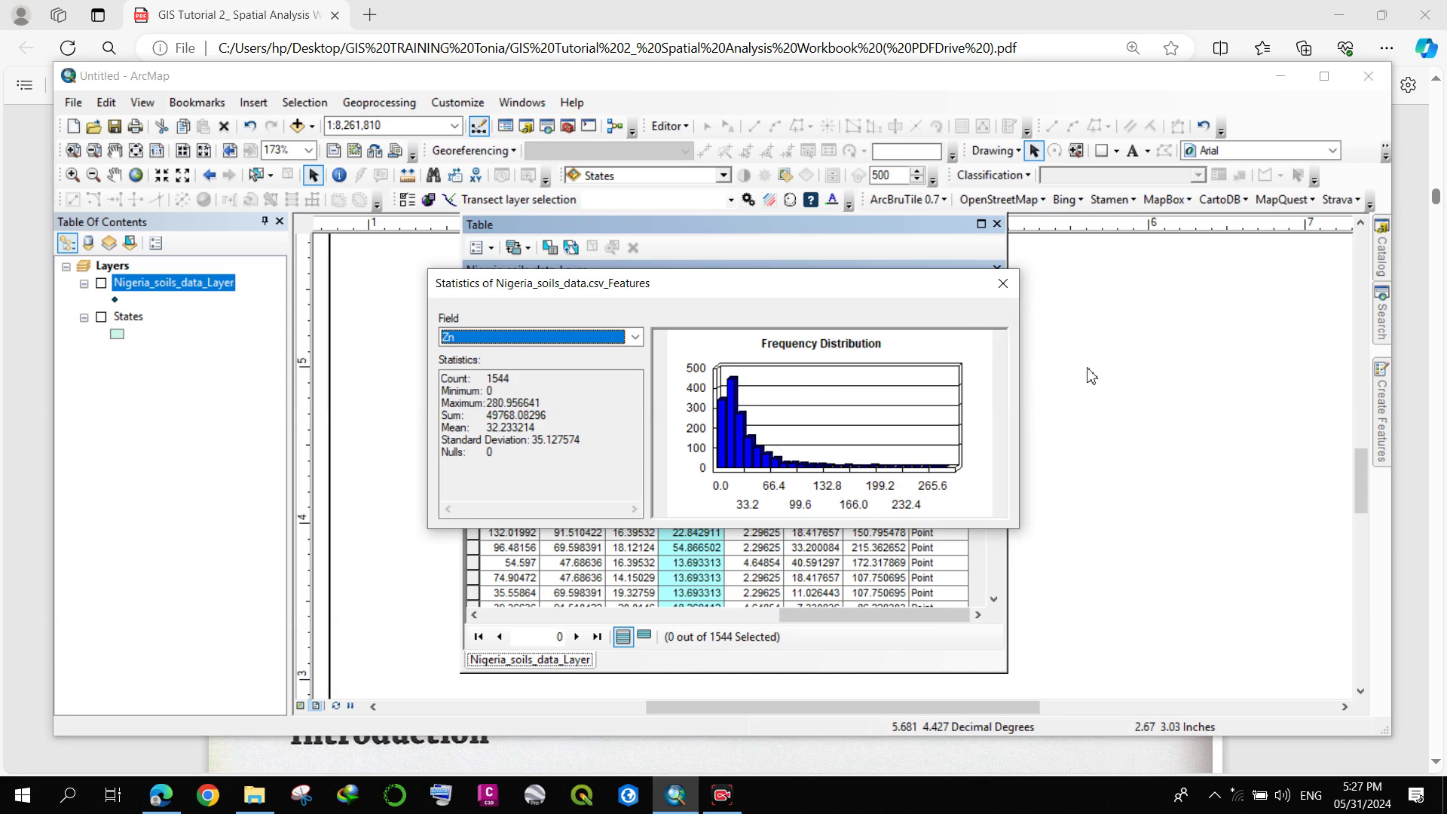
left_click(1003, 293)
Step: Examine the Cu field's count, minimum, maximum and mean in its statistics, and close the attribute table
left_click(759, 294)
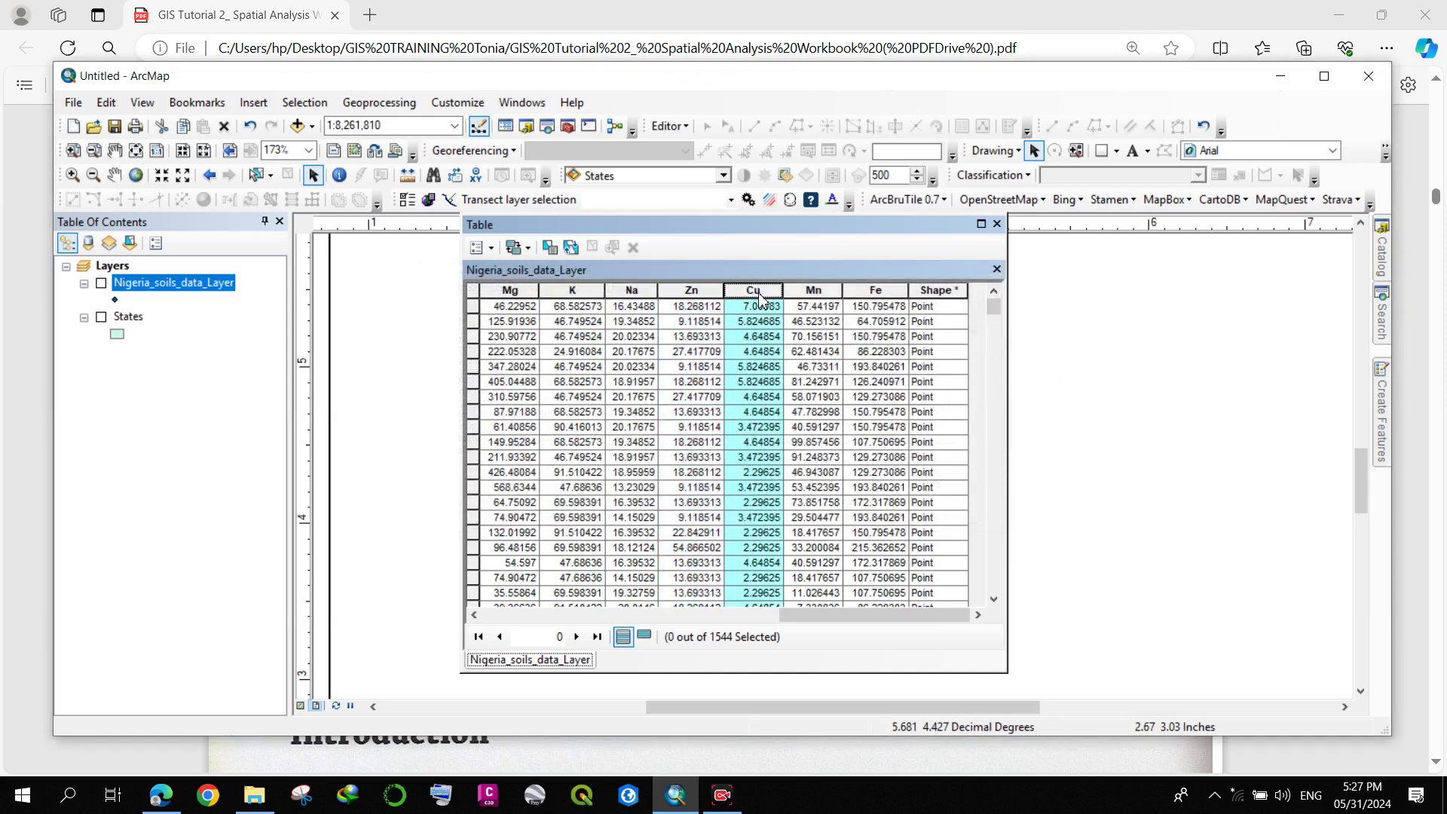
right_click(760, 295)
left_click(810, 390)
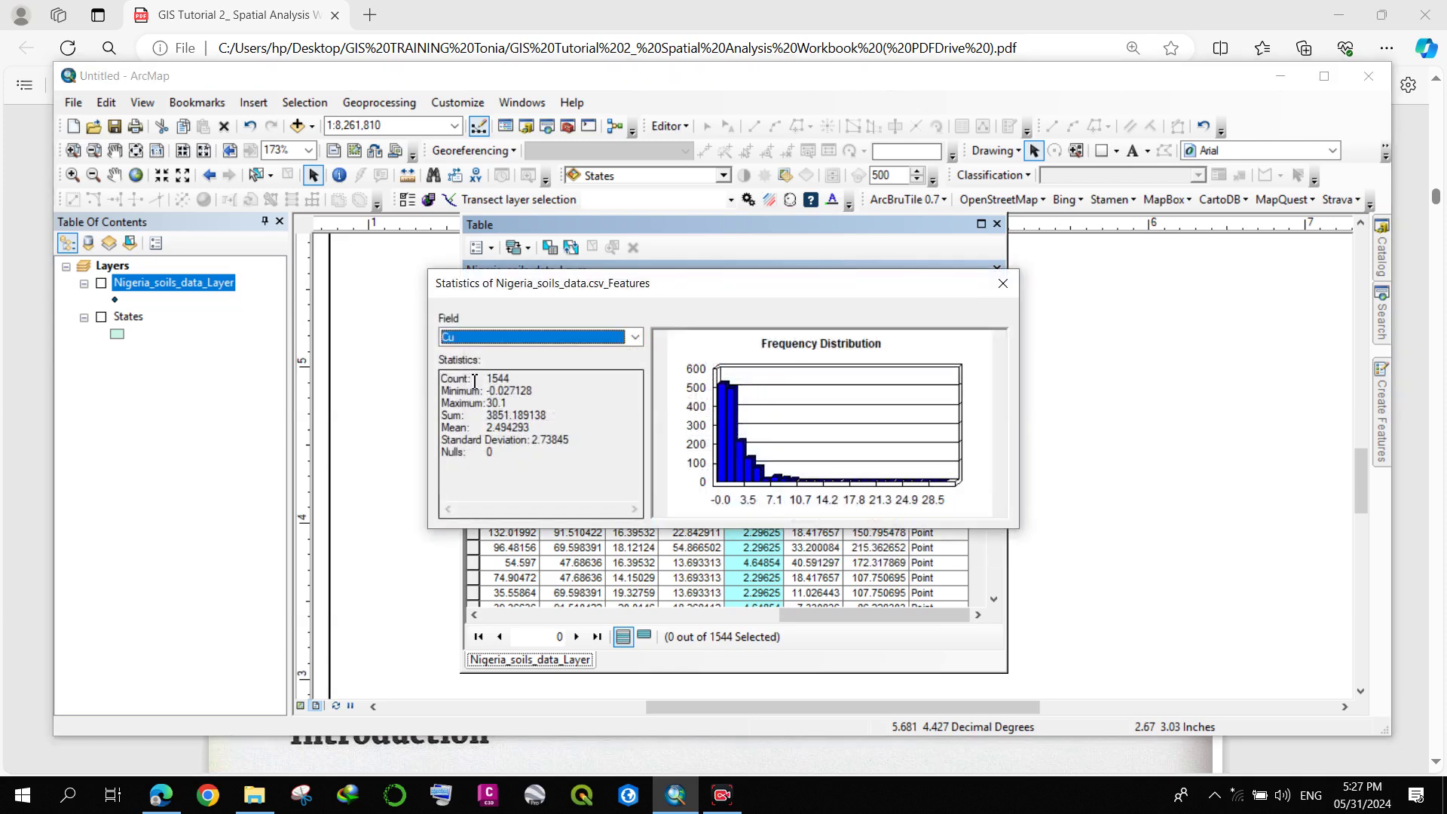
left_click_drag(513, 380, 488, 383)
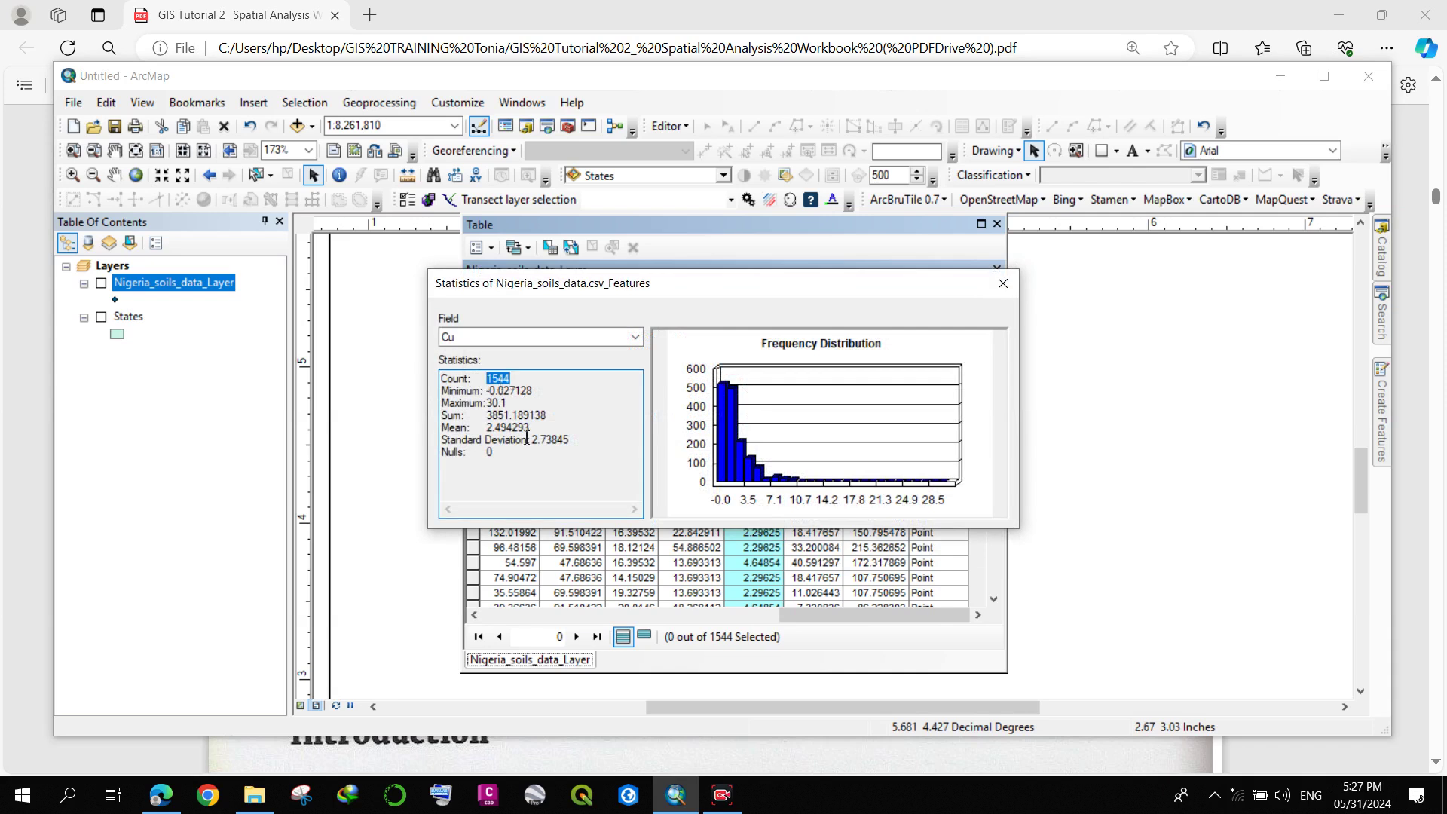
left_click(542, 391)
left_click_drag(542, 391, 483, 397)
left_click(461, 403)
left_click_drag(477, 420, 530, 428)
left_click(1002, 283)
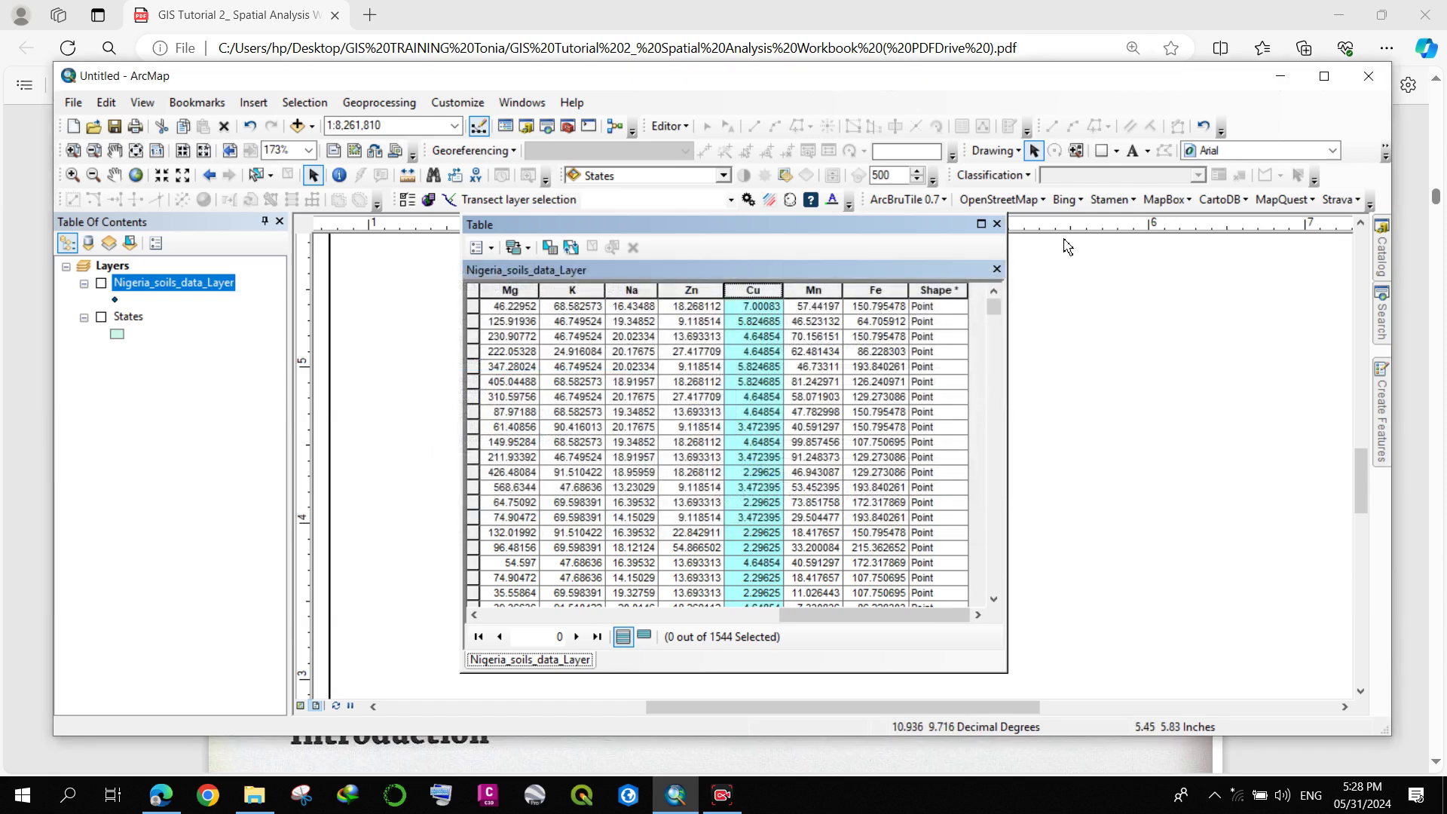
left_click(997, 224)
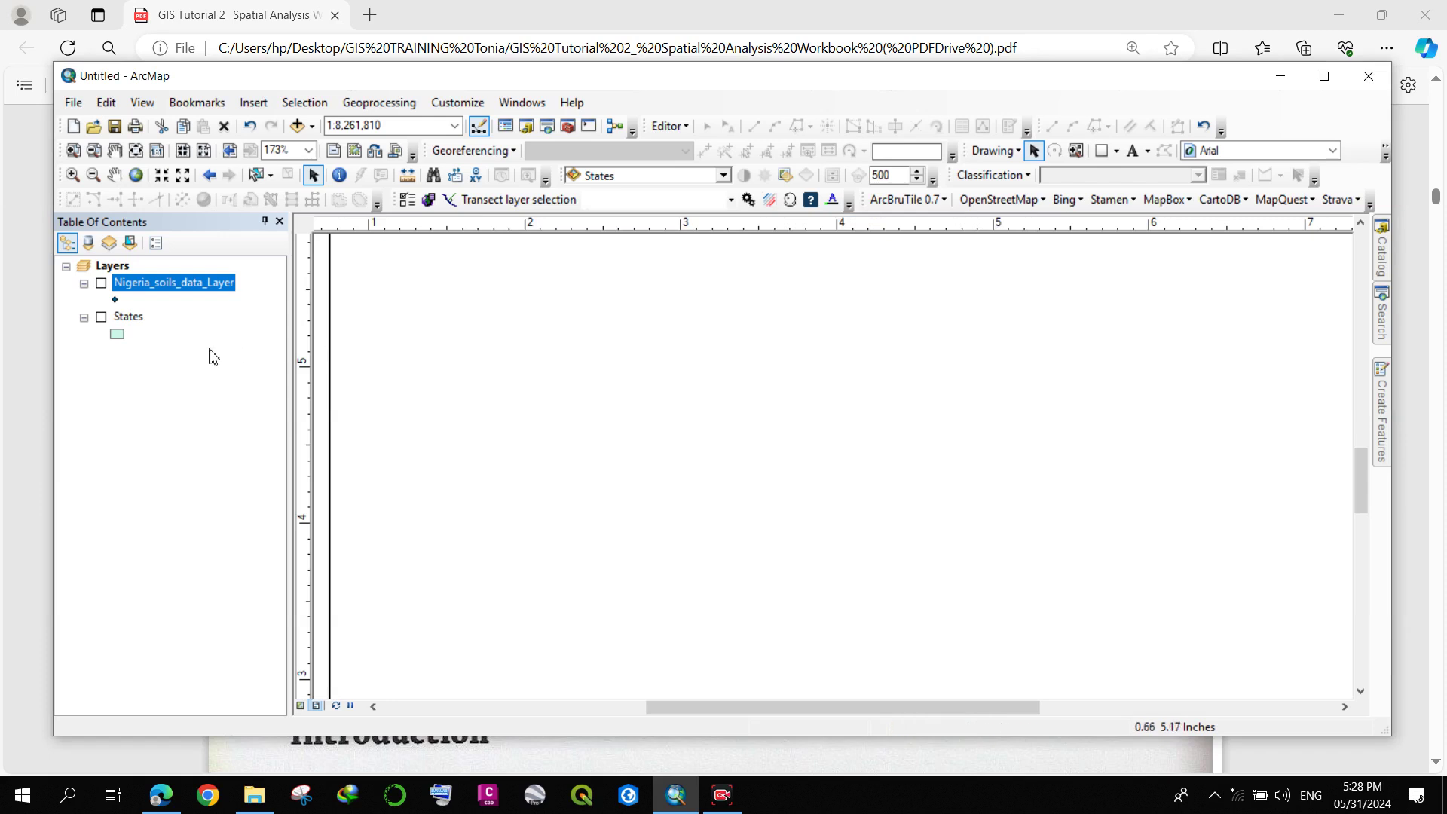
double_click(174, 283)
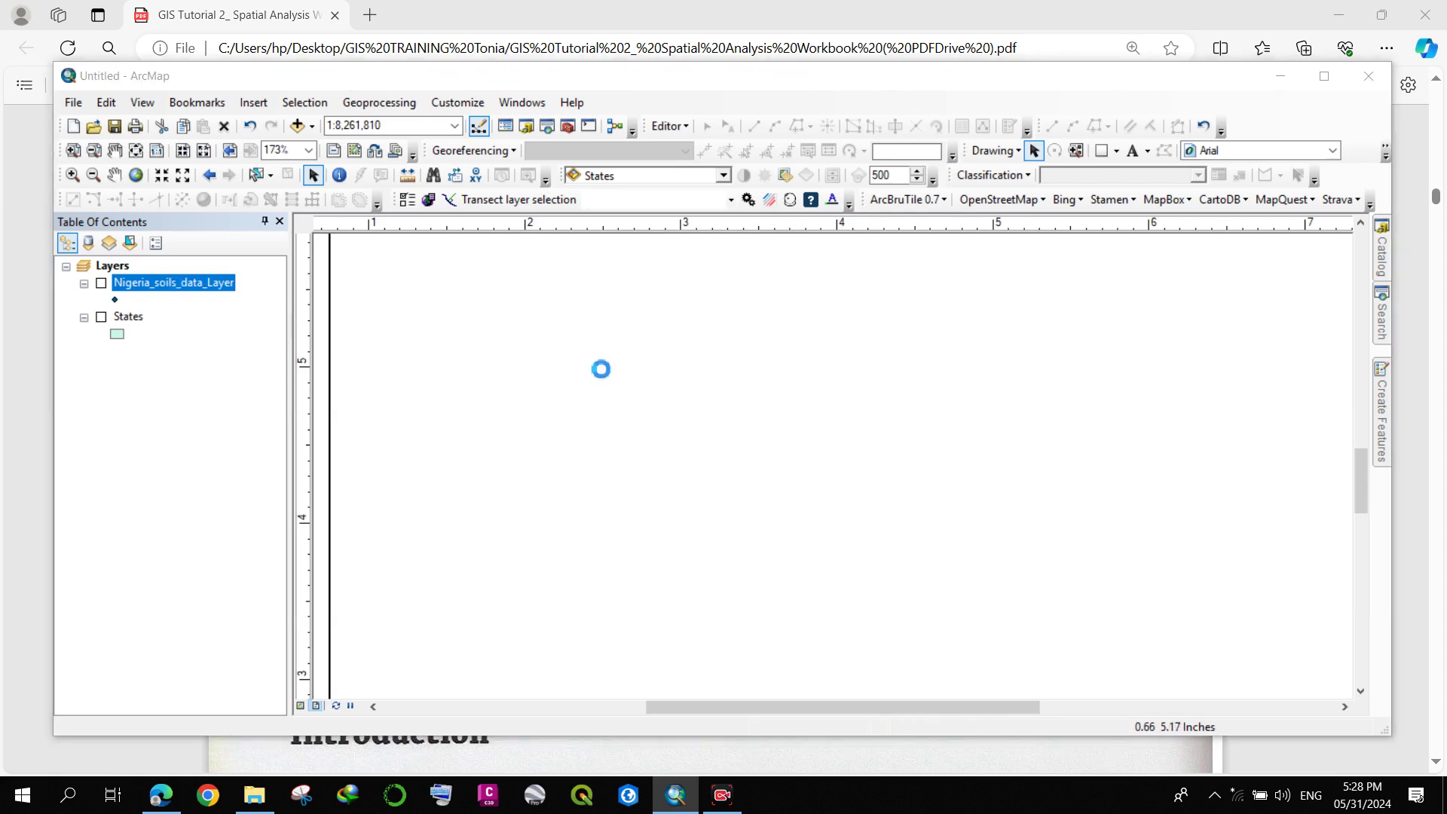
left_click(452, 296)
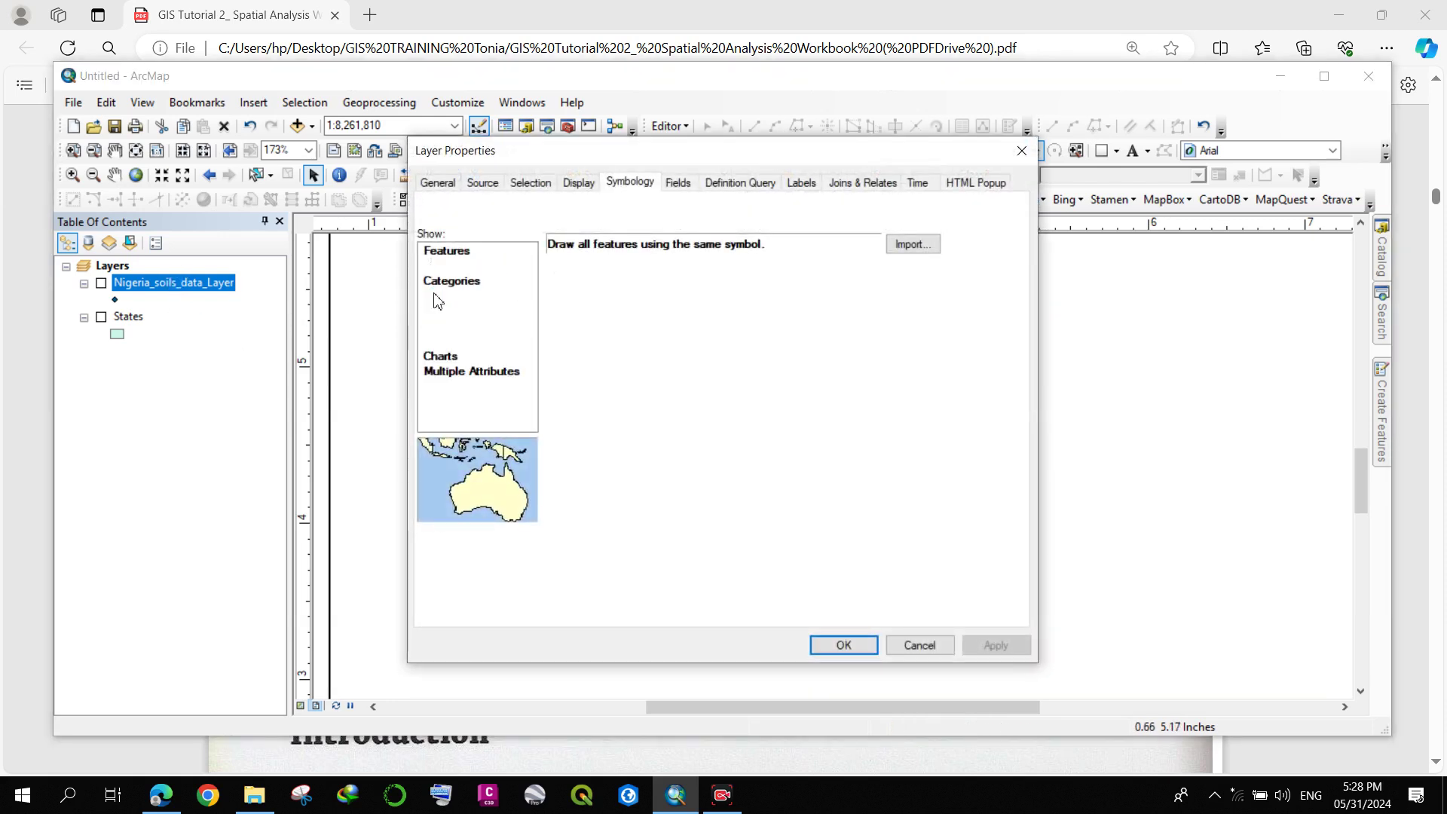
left_click(662, 282)
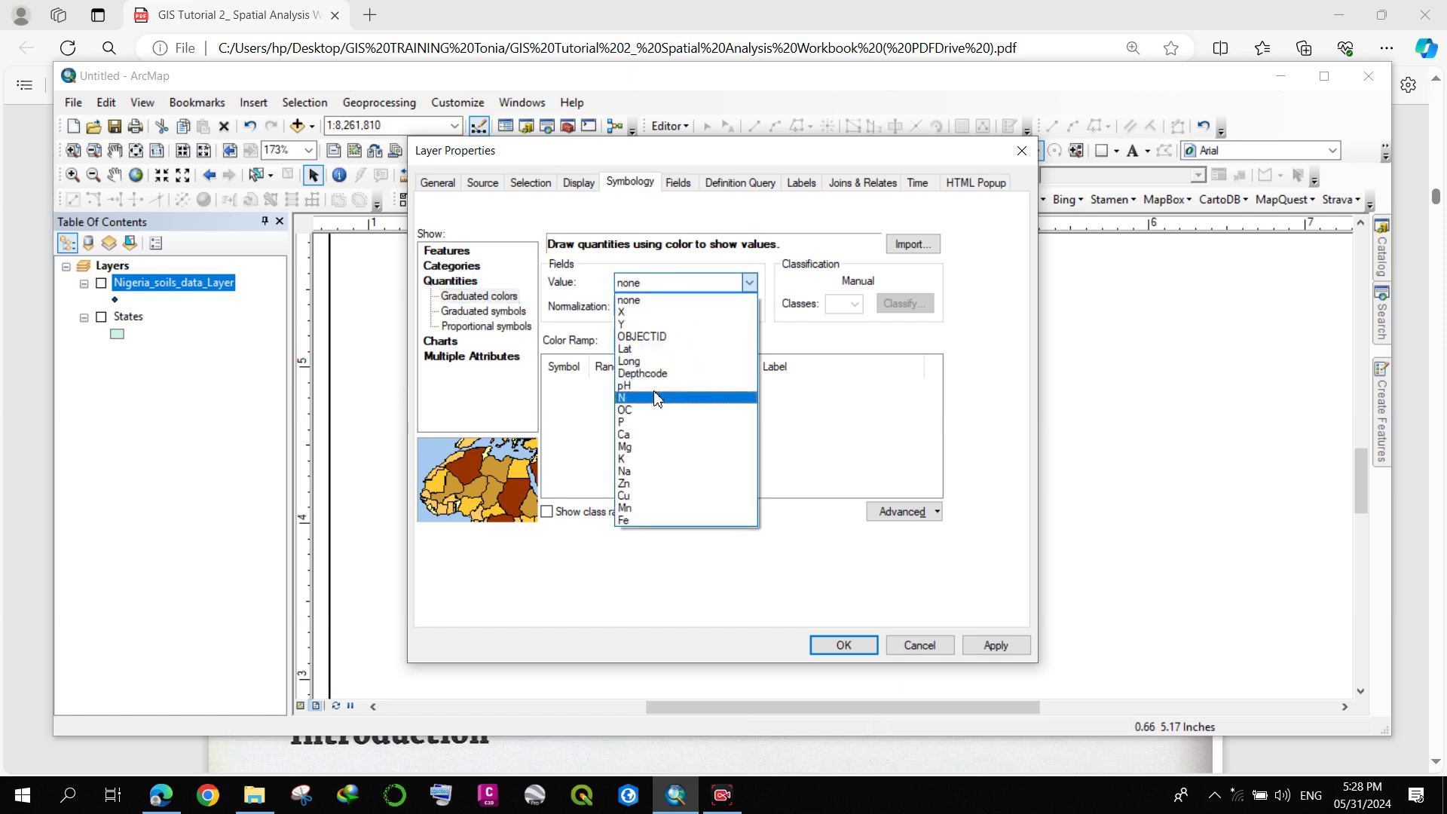
left_click(1021, 151)
left_click(1022, 151)
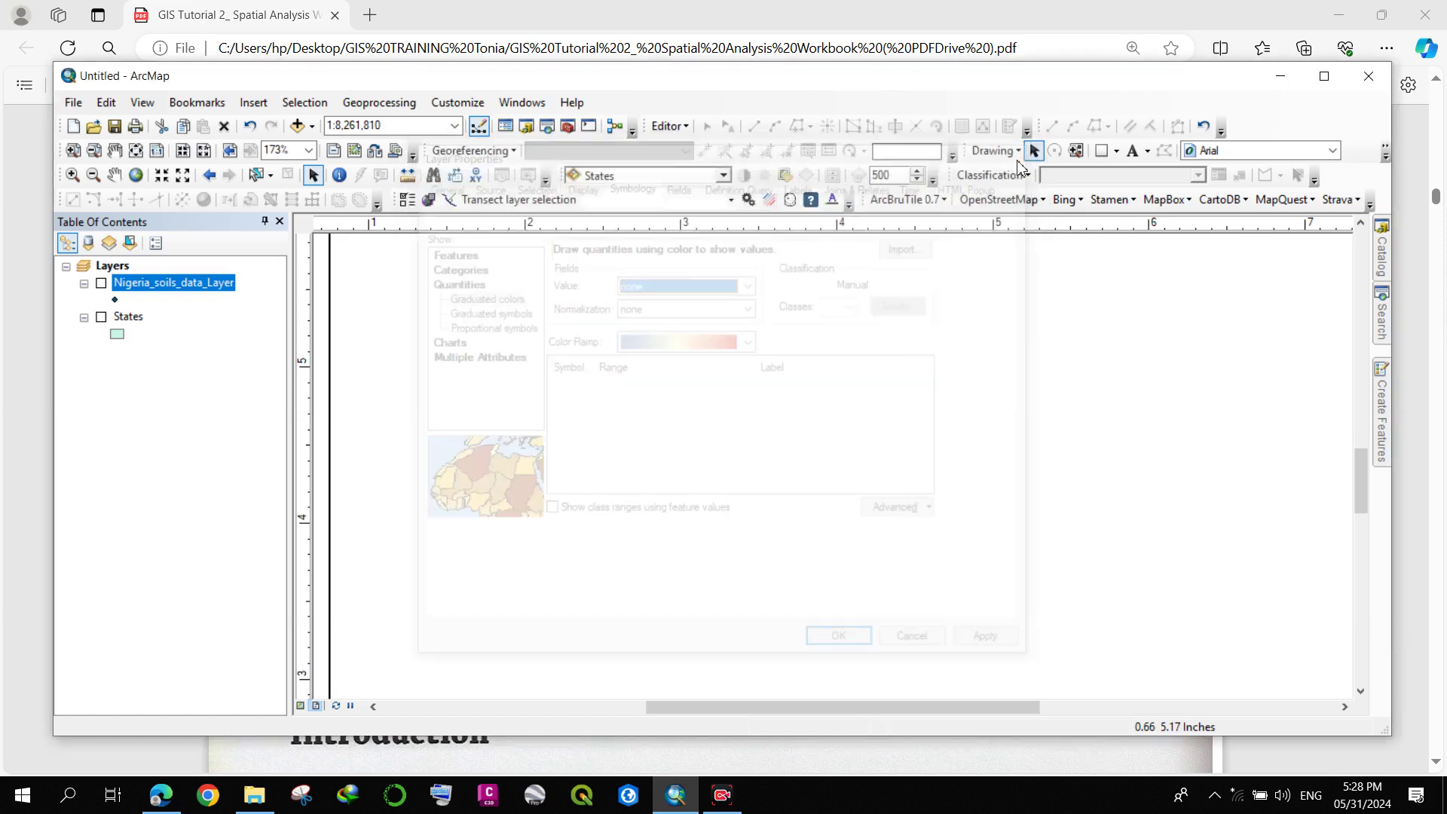
Step: Symbolize the States layer by quantities with graduated colors, using Shape_Leng as the value field
double_click(128, 317)
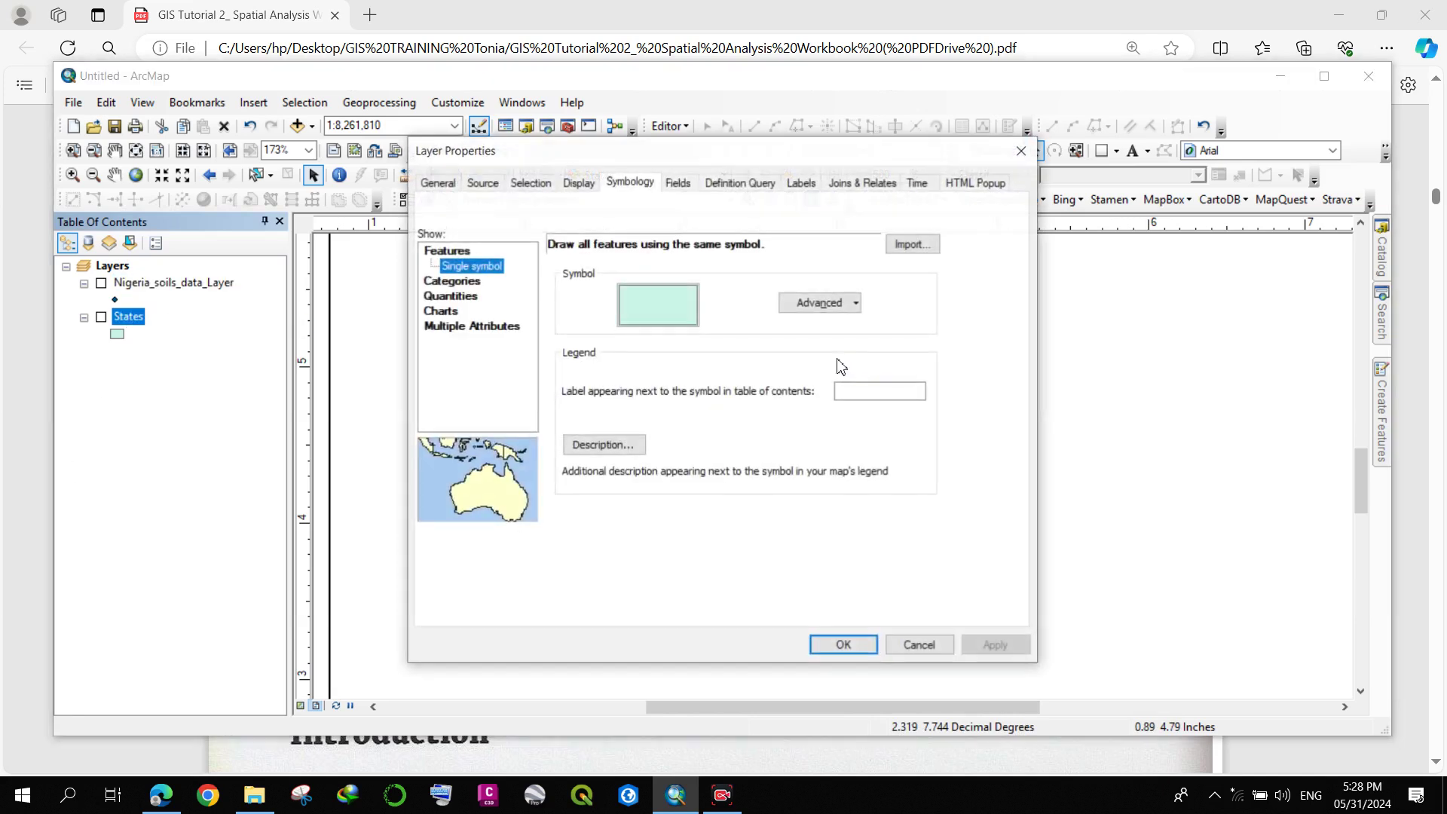
left_click(469, 289)
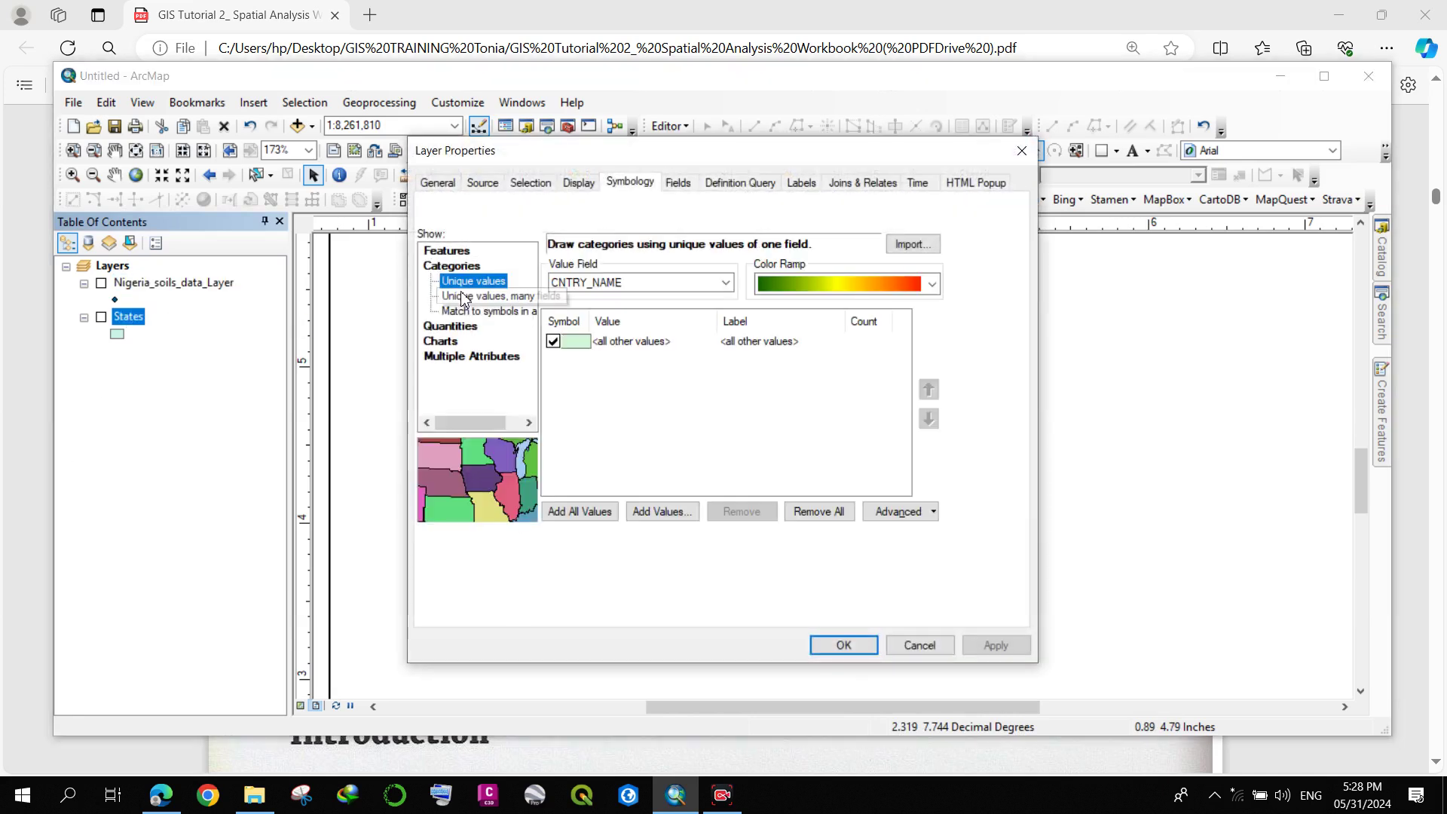
left_click(663, 283)
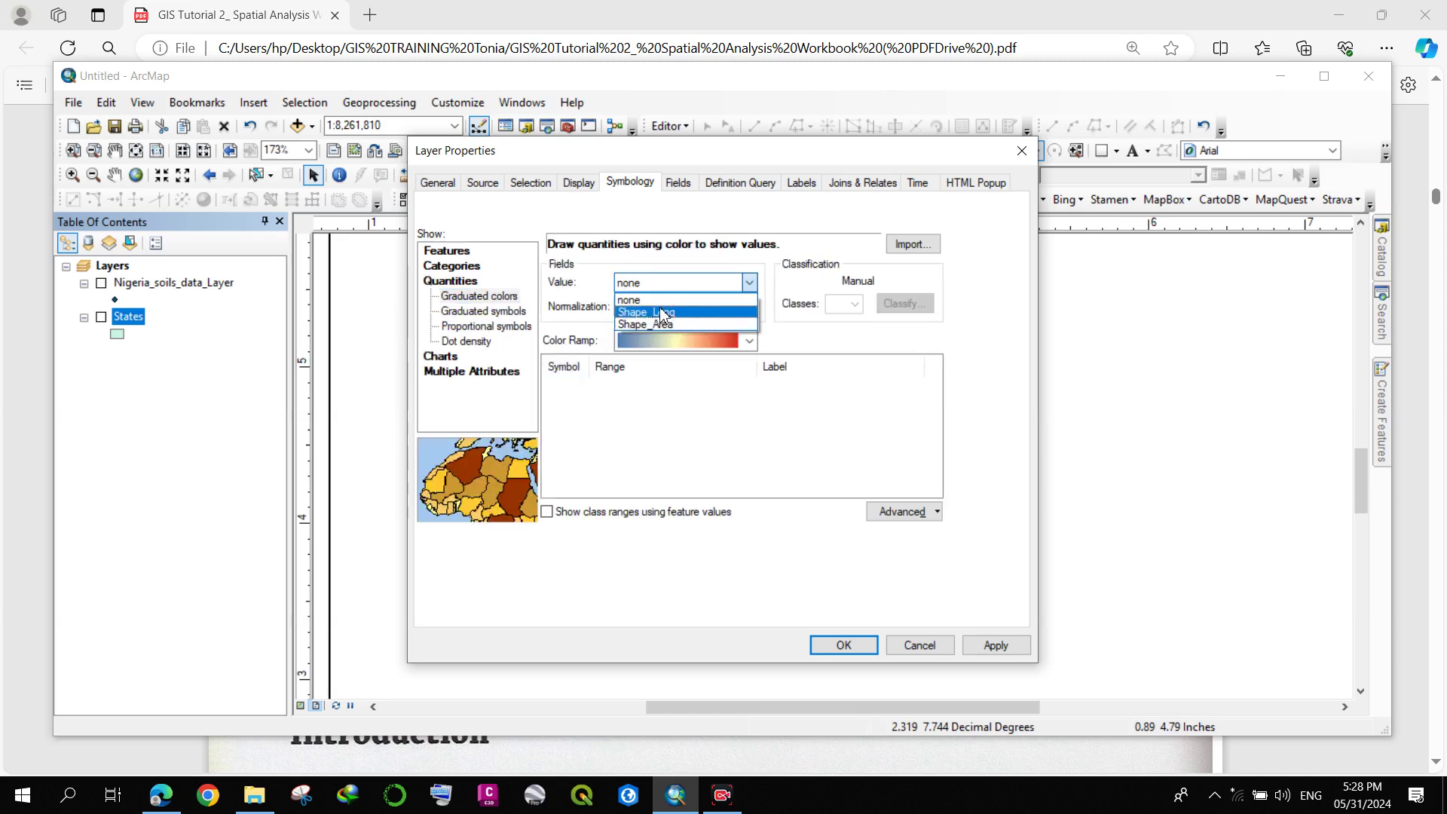
left_click(662, 312)
left_click(854, 304)
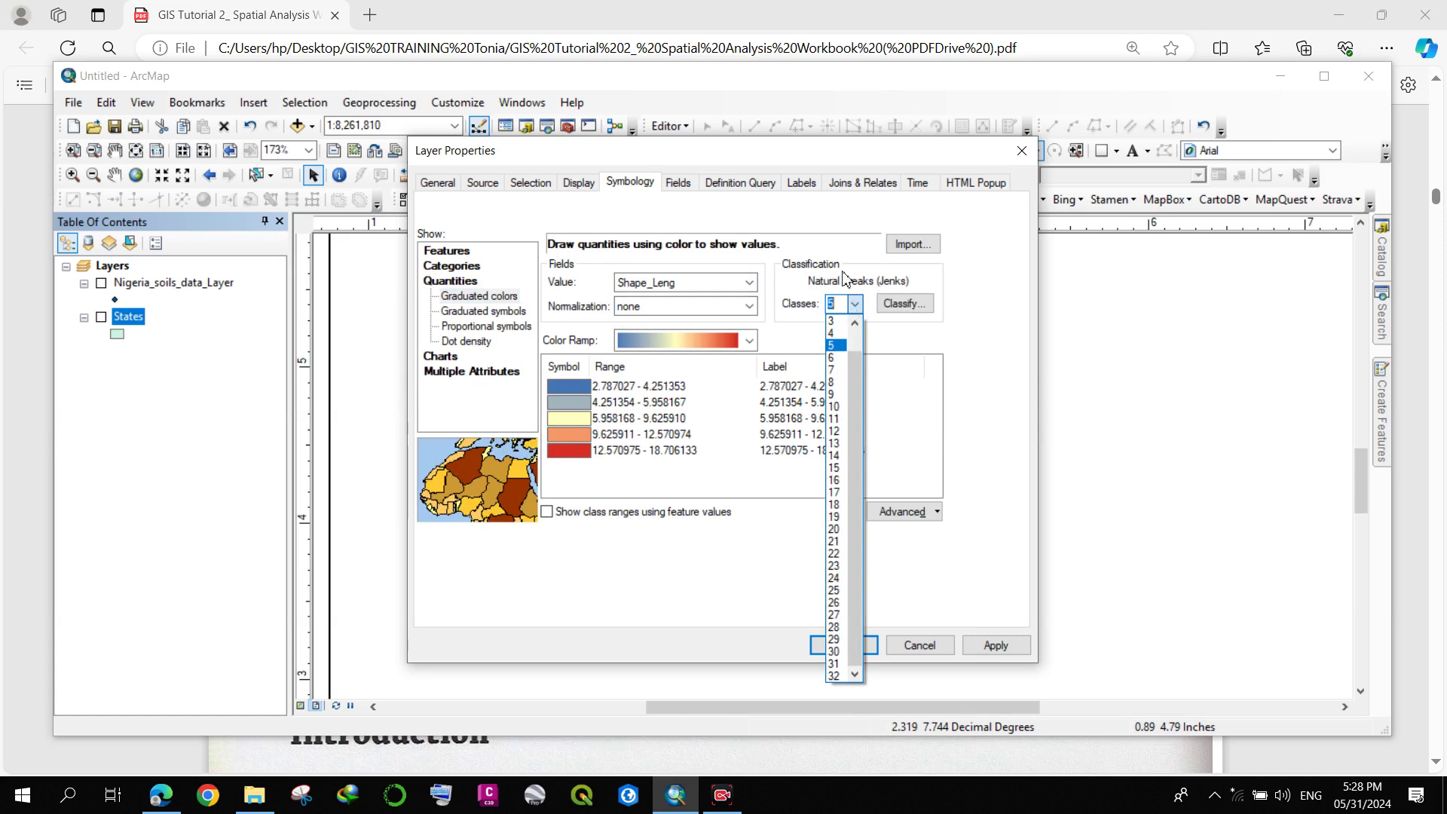
left_click(897, 297)
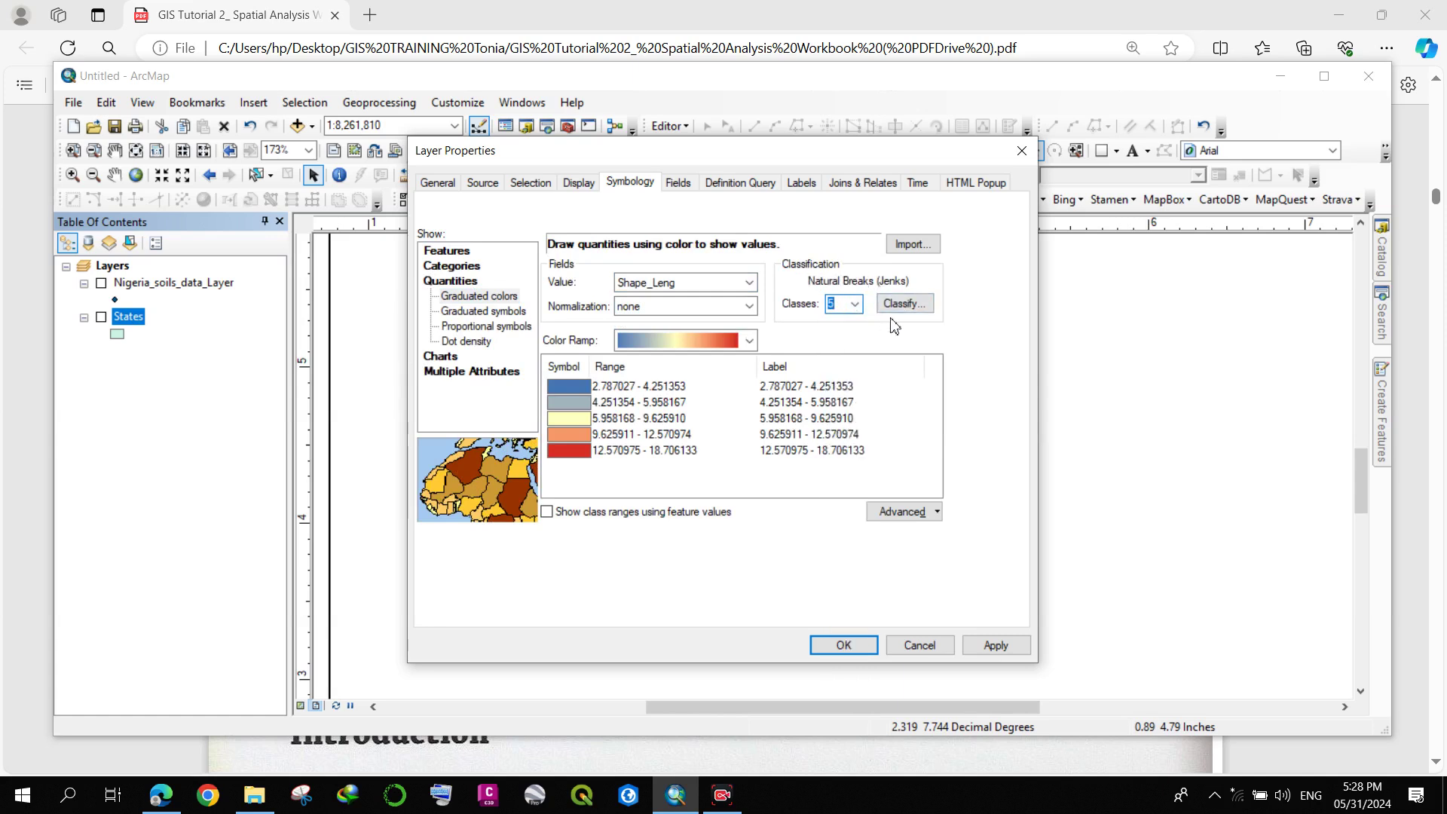
Step: Examine the classification methods, statistics, break values and class number choices for the States layer's Shape_Leng field
left_click(905, 303)
left_click(695, 228)
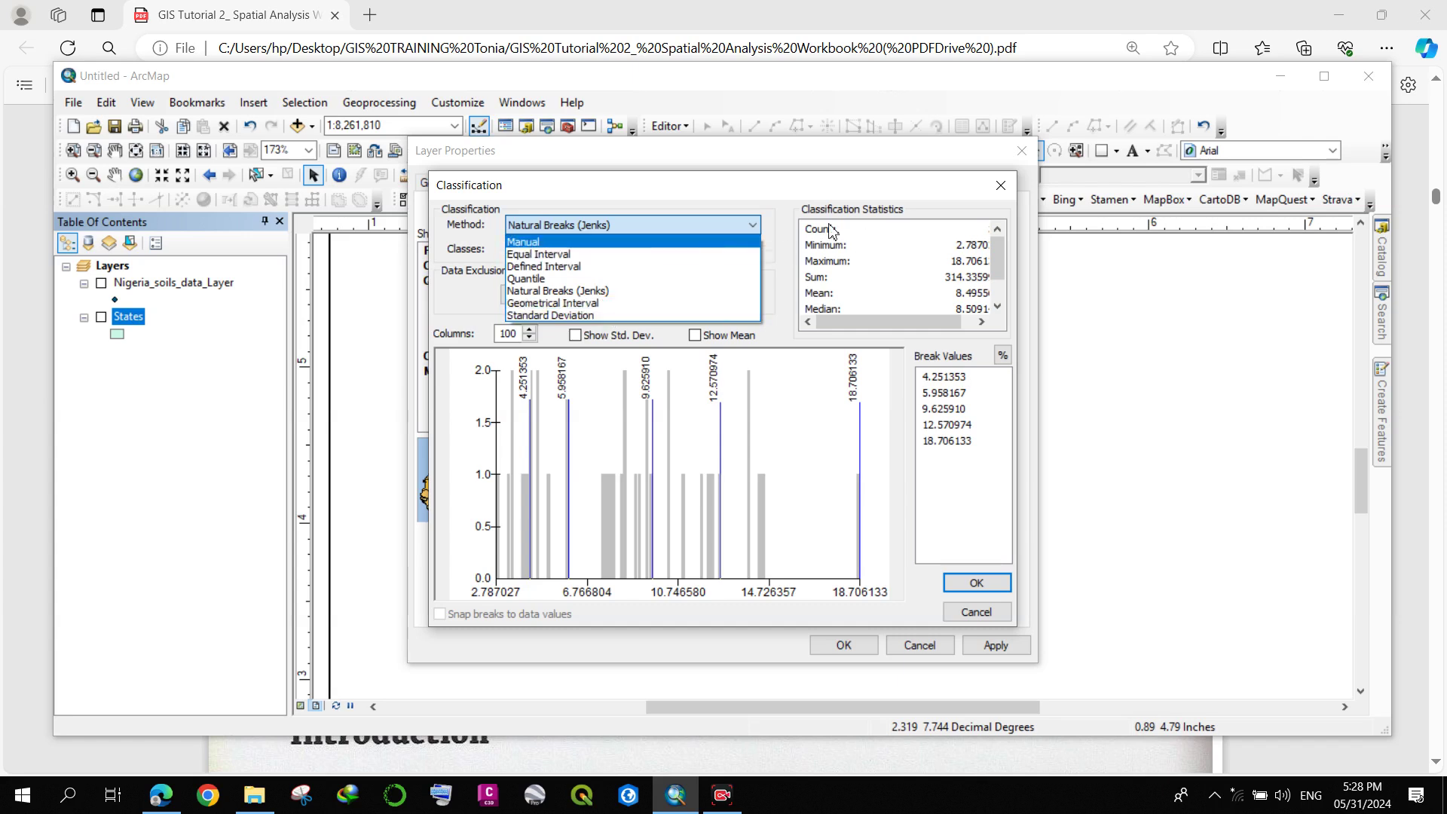
left_click(868, 324)
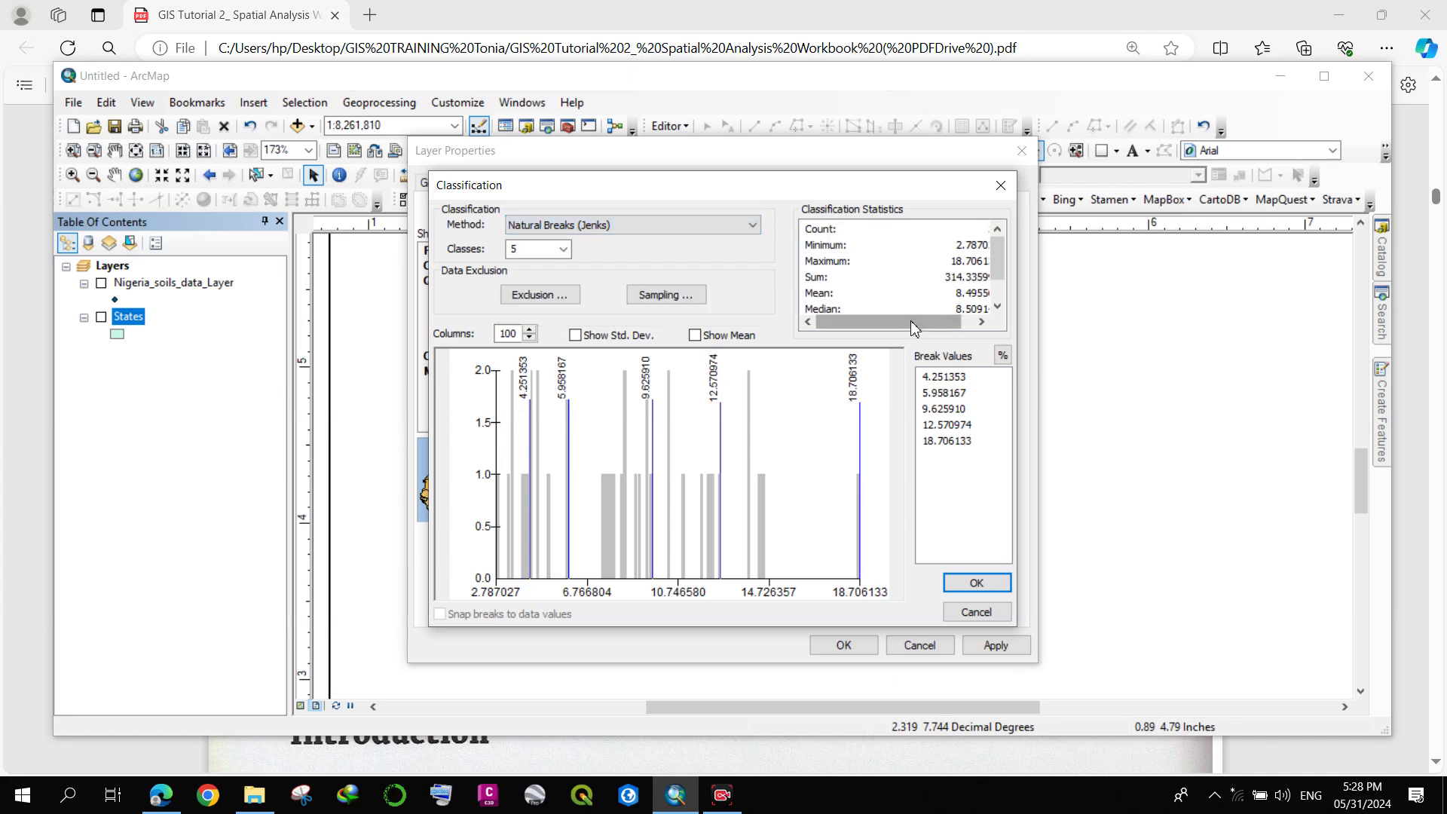
left_click_drag(902, 324, 915, 324)
scroll(923, 264, "down", 1)
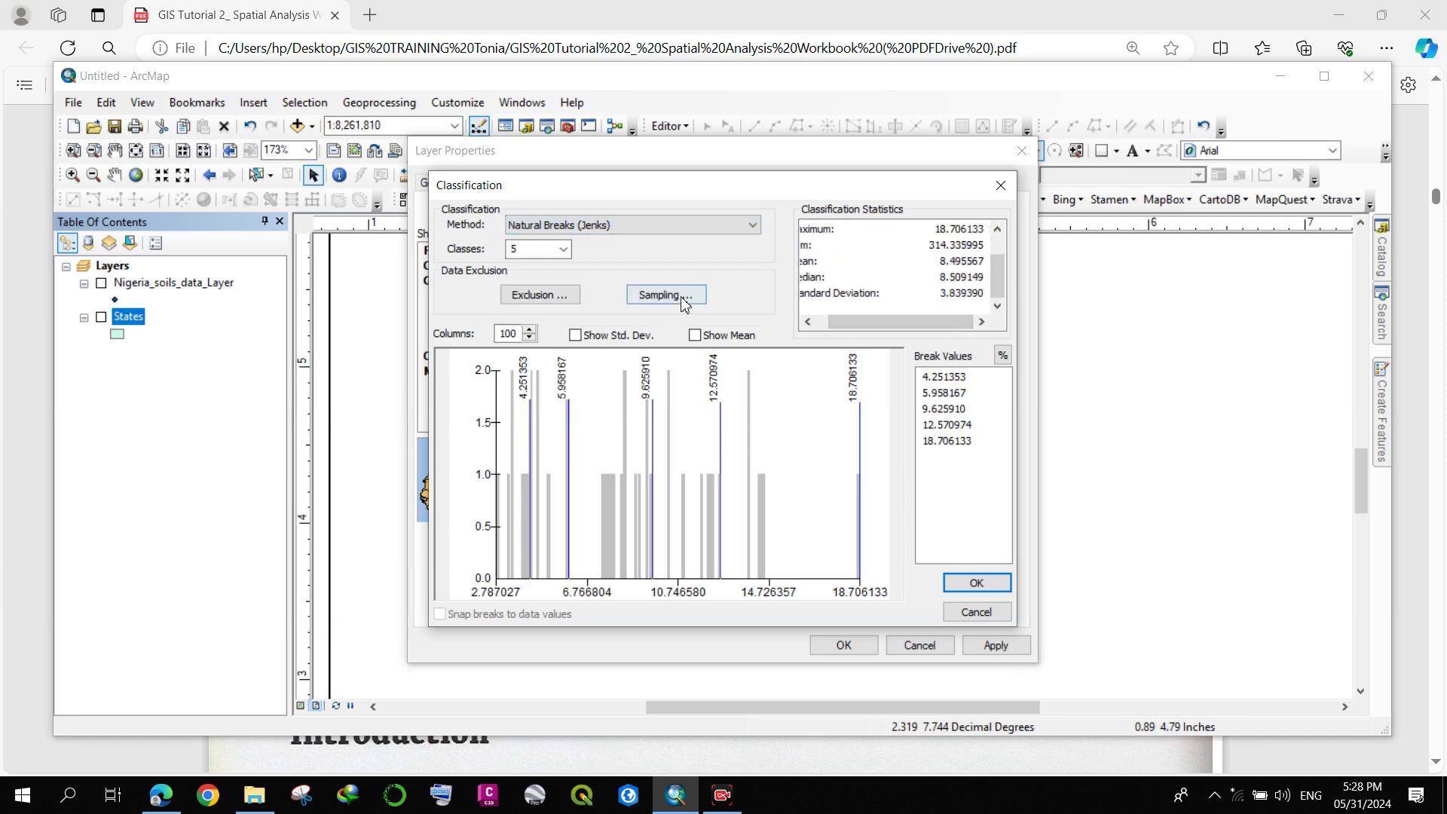
left_click_drag(902, 321, 889, 322)
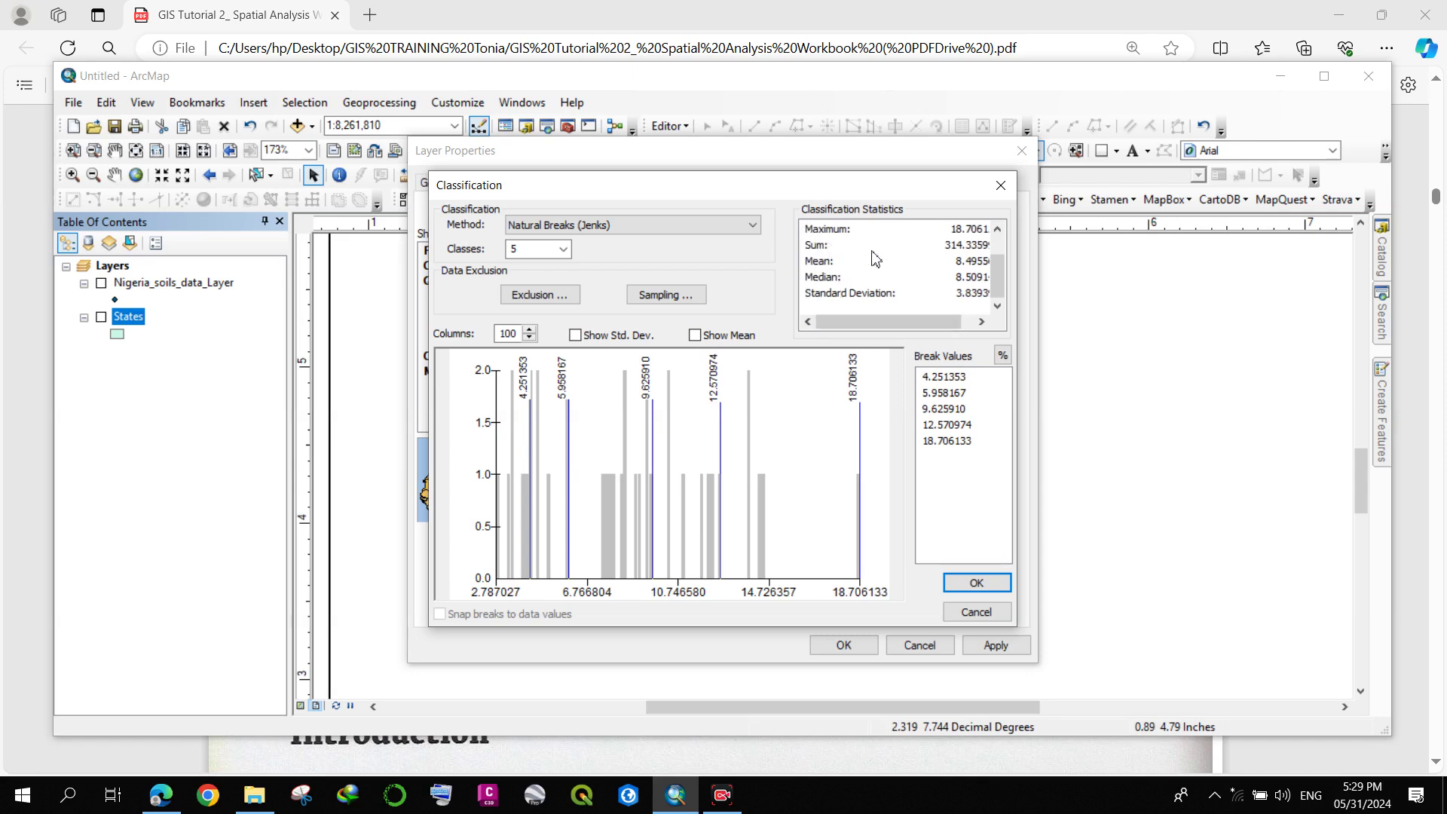
left_click(940, 379)
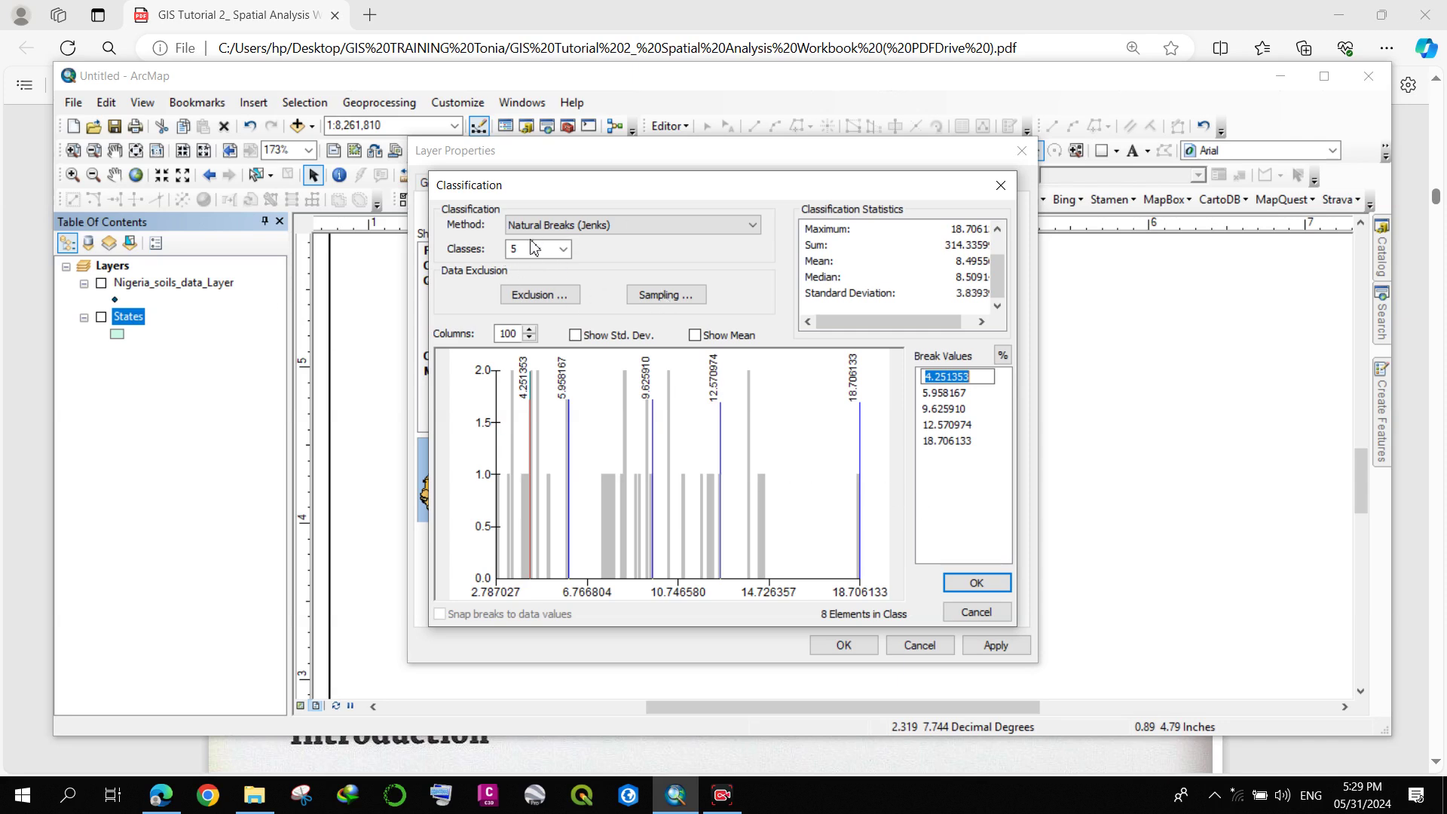
left_click(563, 251)
left_click(564, 252)
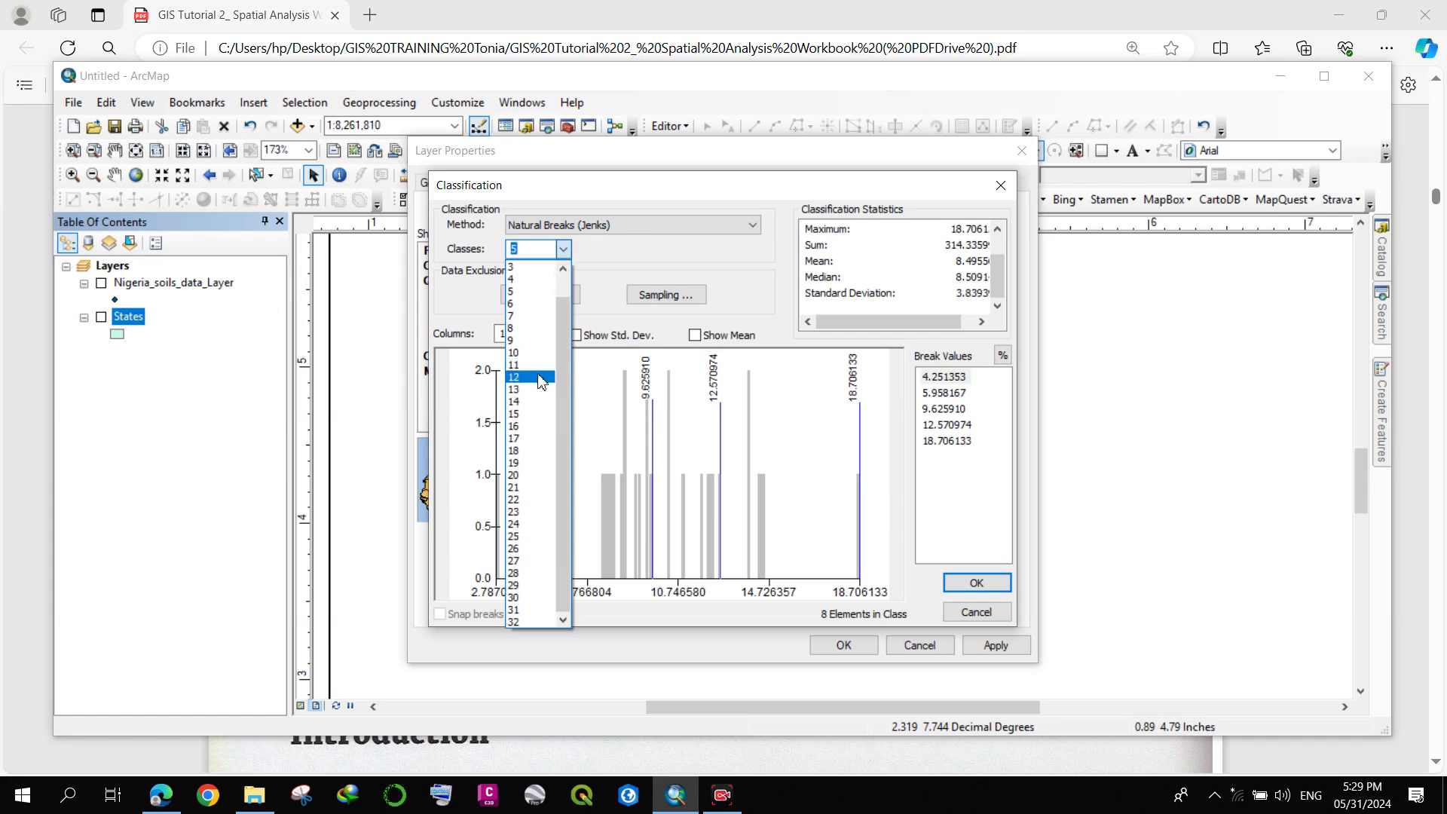
left_click(1002, 186)
left_click(1002, 187)
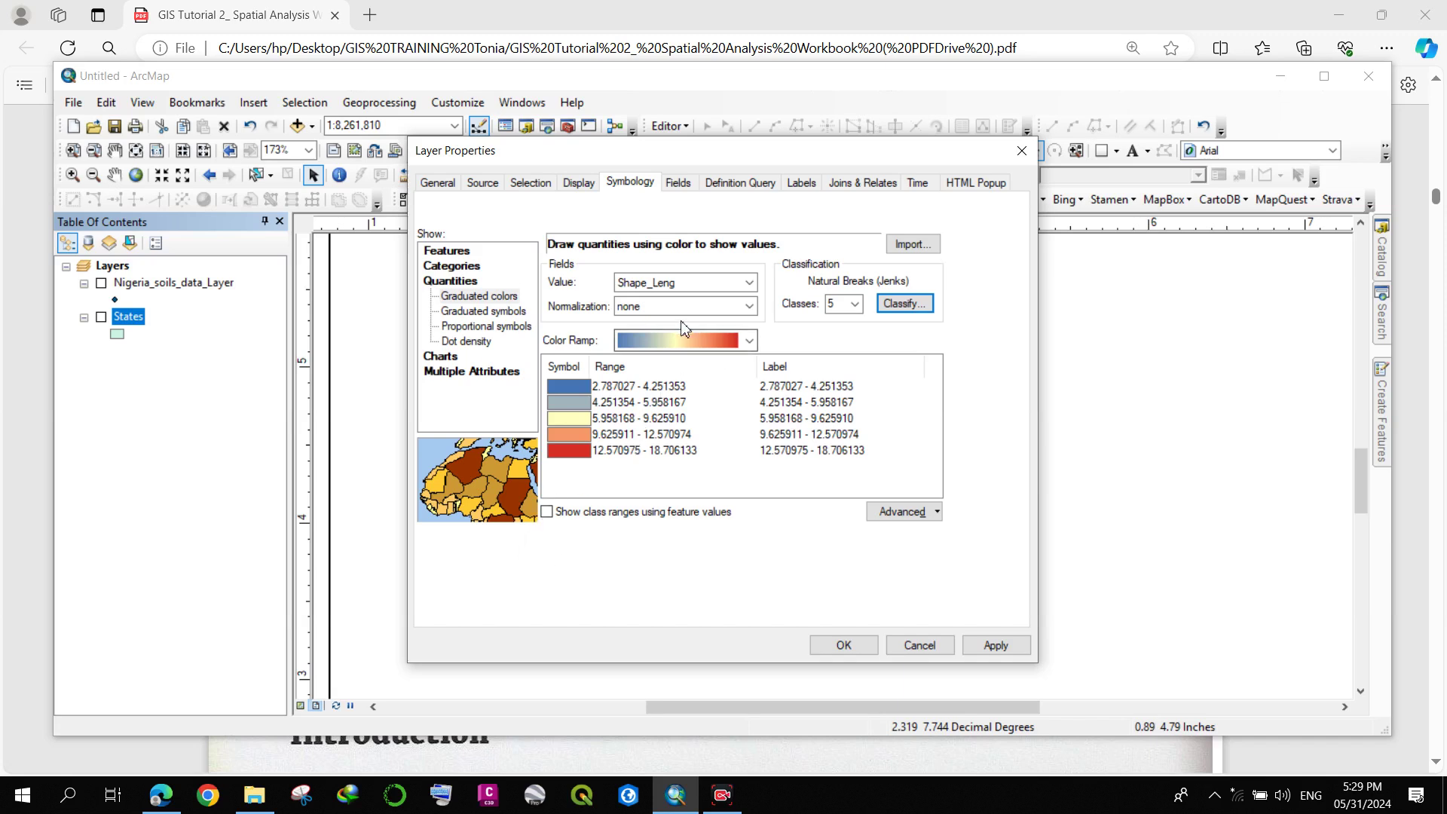
Step: Set the number of classes to 10 for the States layer and apply the graduated color symbology
left_click(853, 303)
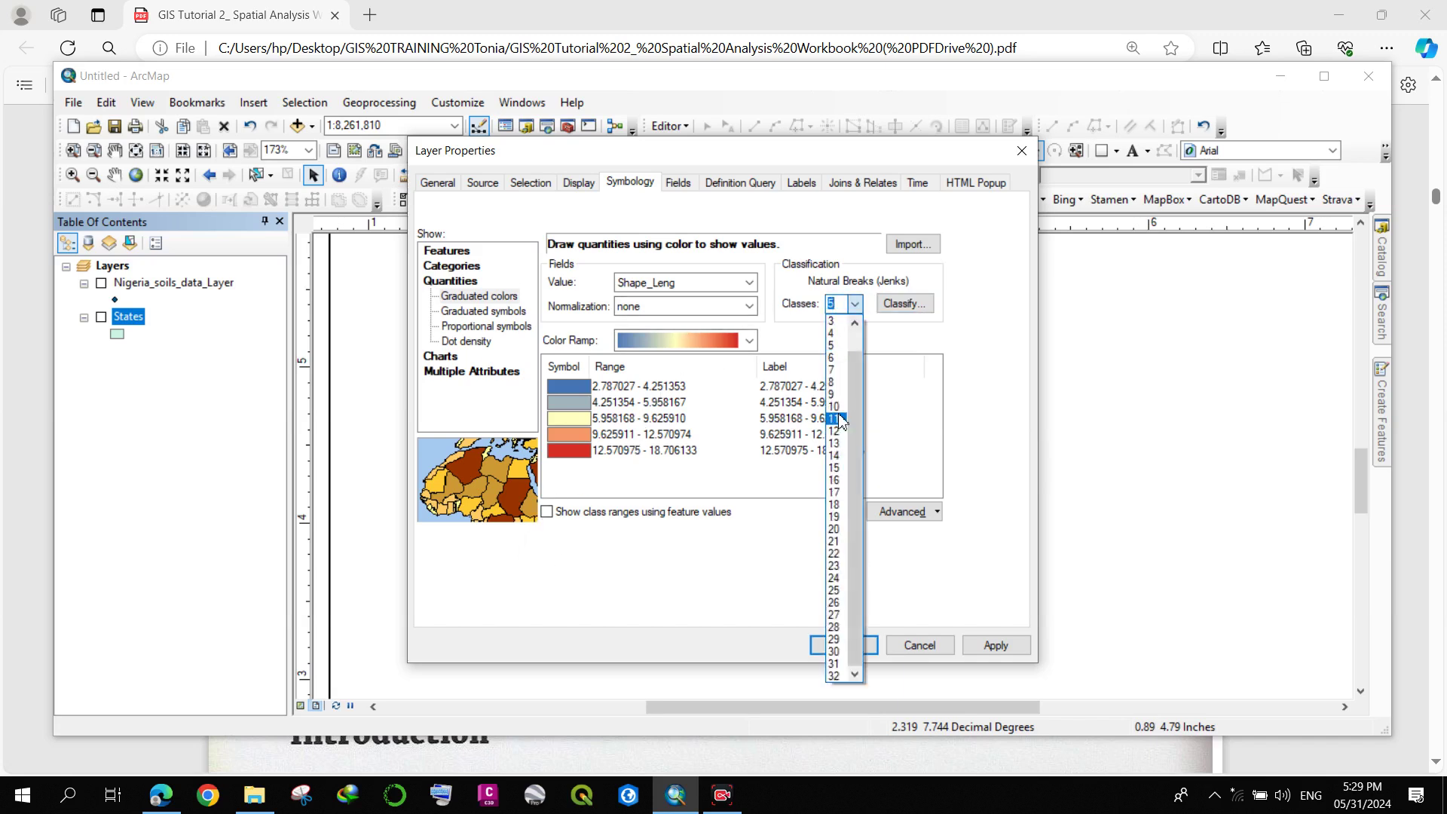
left_click(836, 407)
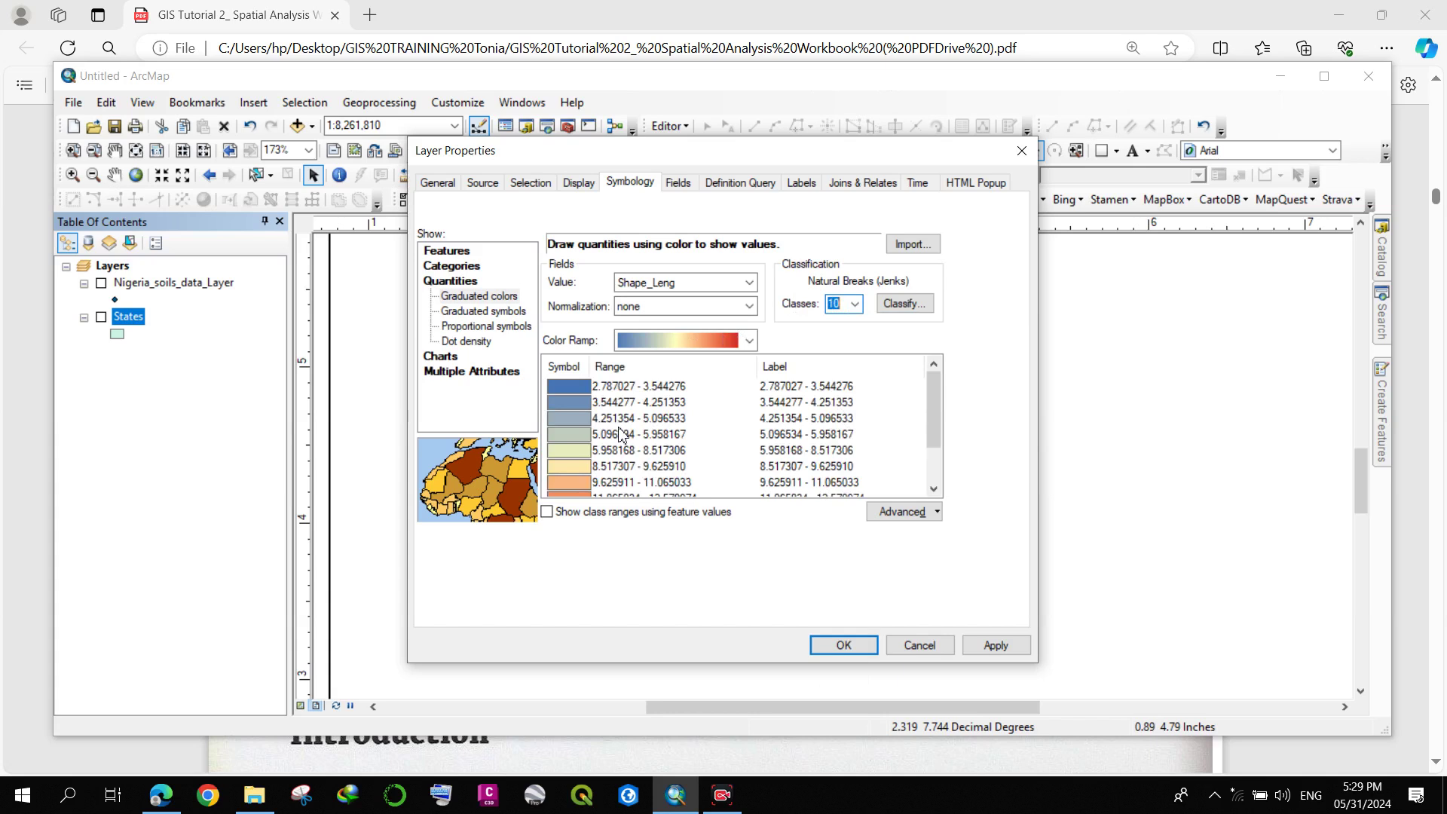
scroll(619, 434, "down", 1)
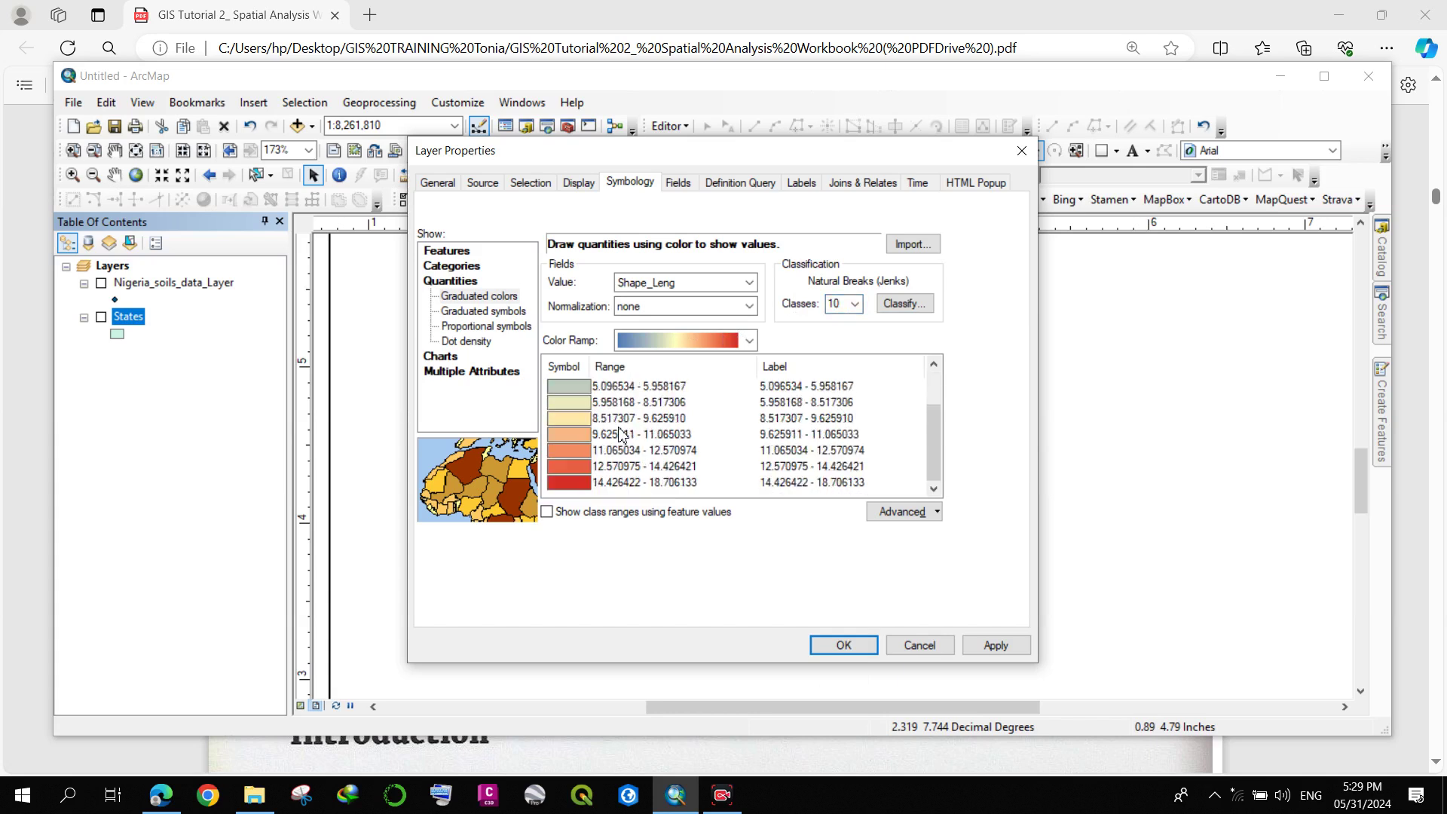
scroll(620, 435, "up", 1)
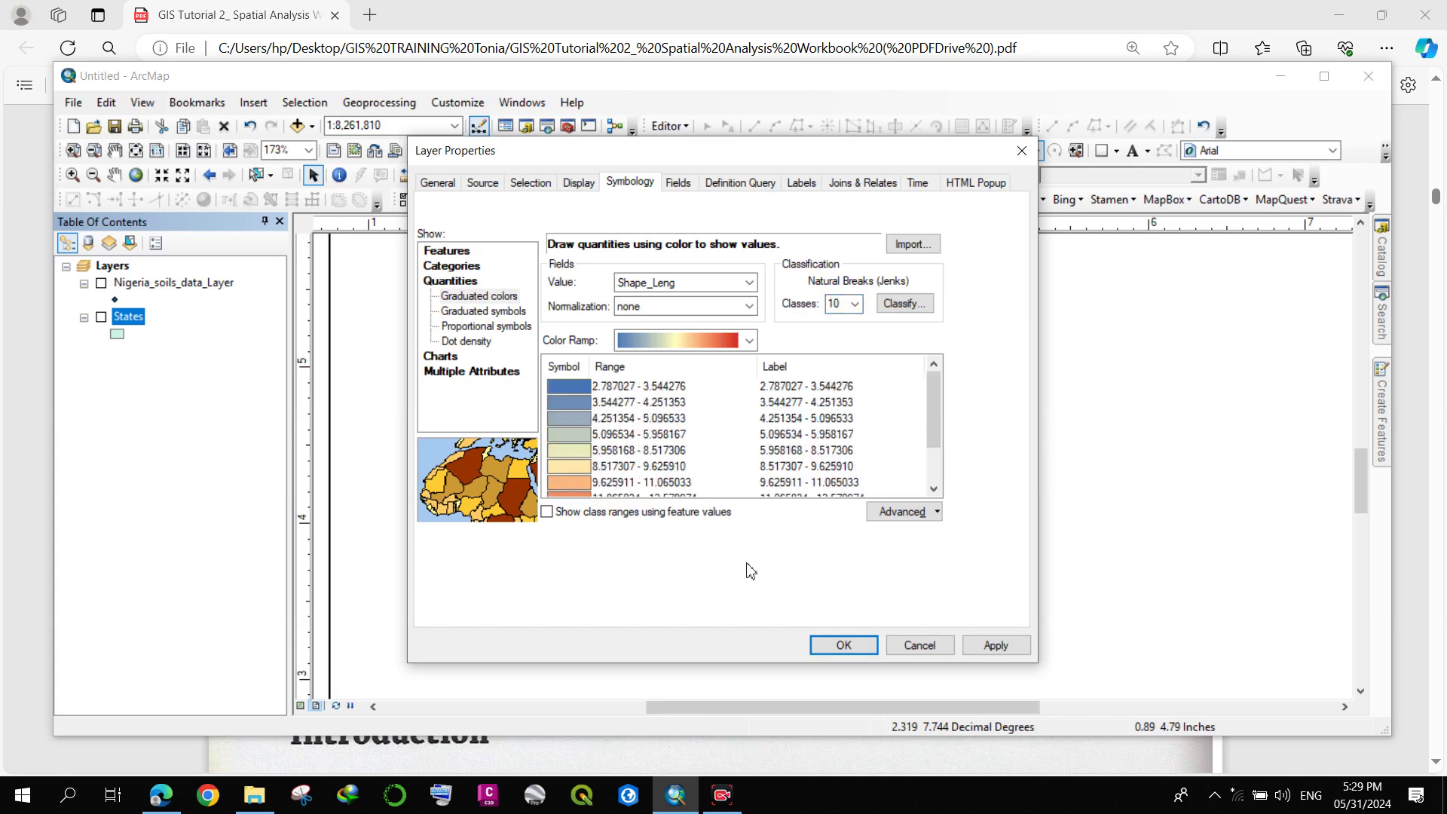
left_click(995, 645)
Step: Accept the States layer properties and switch the map from layout view to data view
left_click_drag(584, 150, 1185, 138)
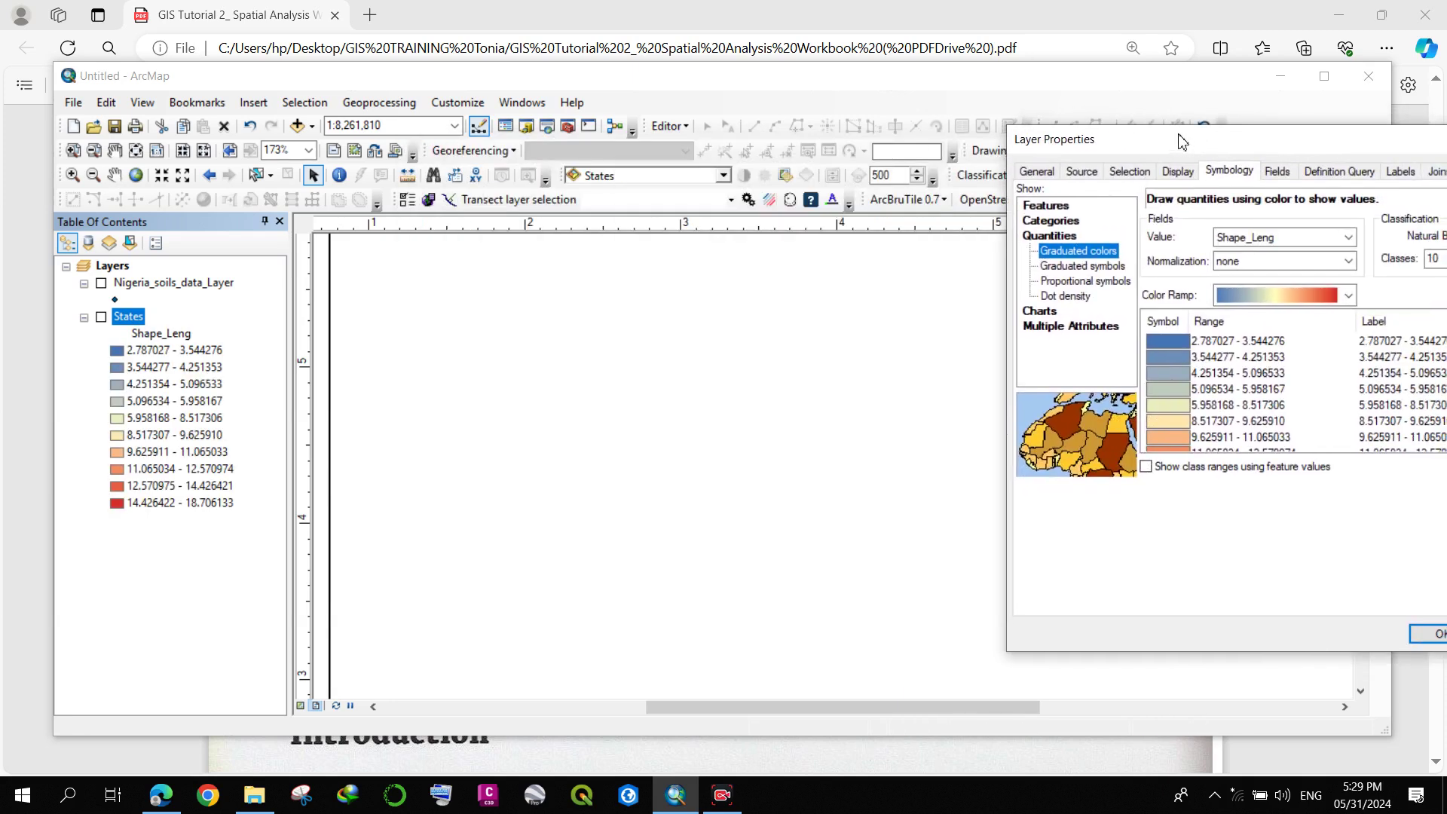
left_click(301, 706)
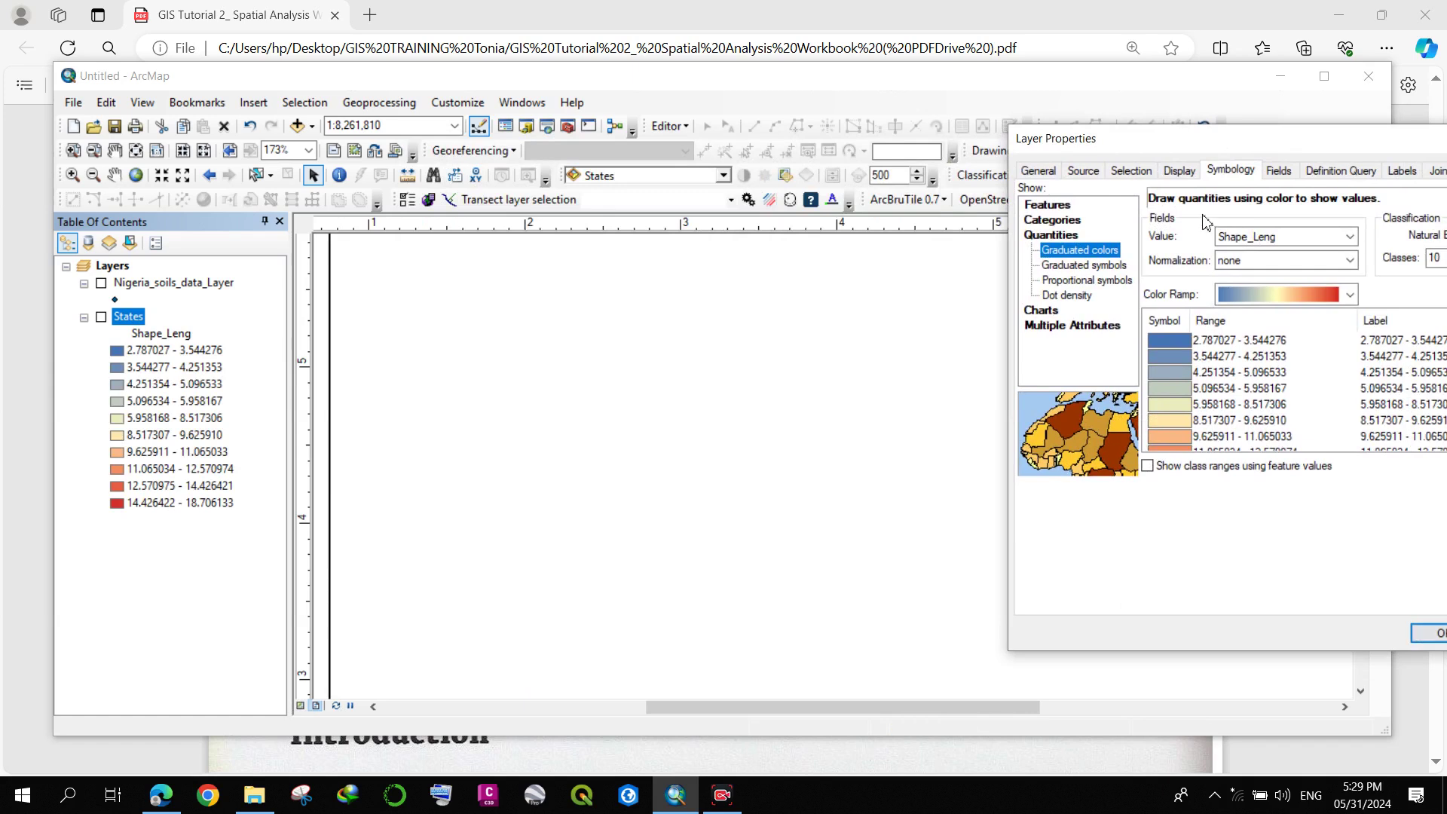
left_click_drag(1202, 154, 1036, 185)
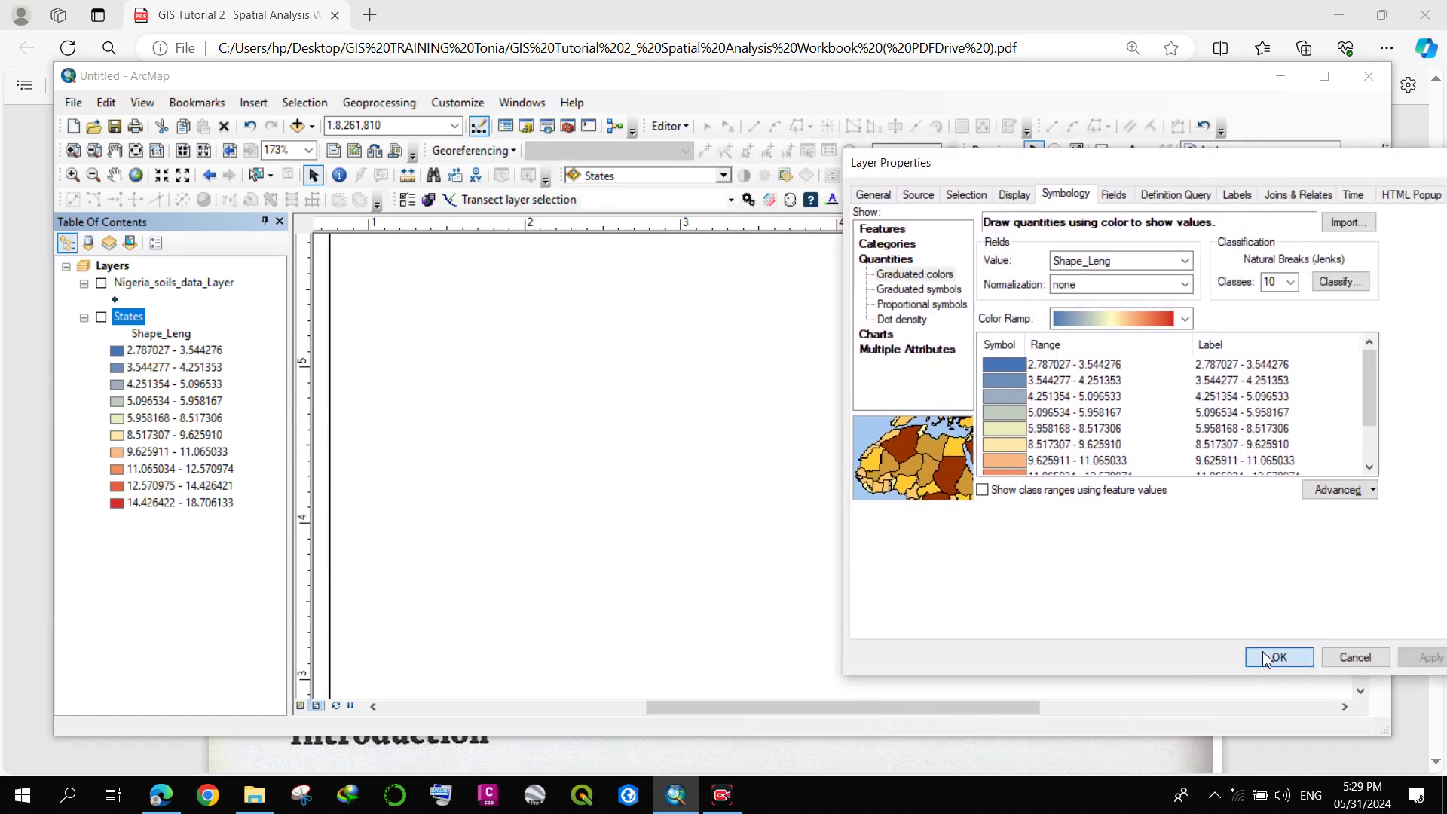
left_click(1265, 663)
left_click(301, 706)
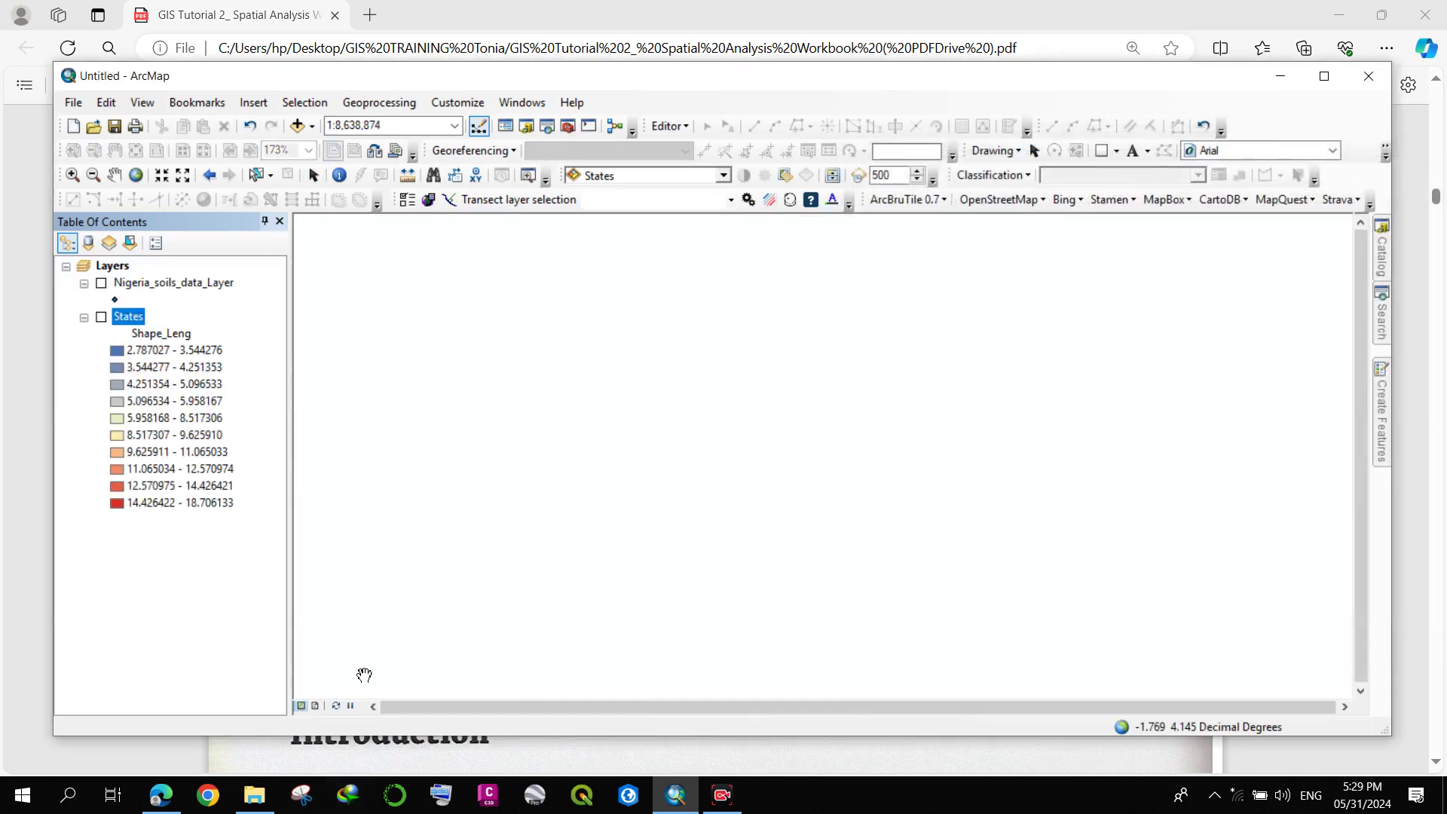
Step: Turn on the States layer and open its attribute table to examine the Shape_Leng and Shape_Area fields
left_click(101, 317)
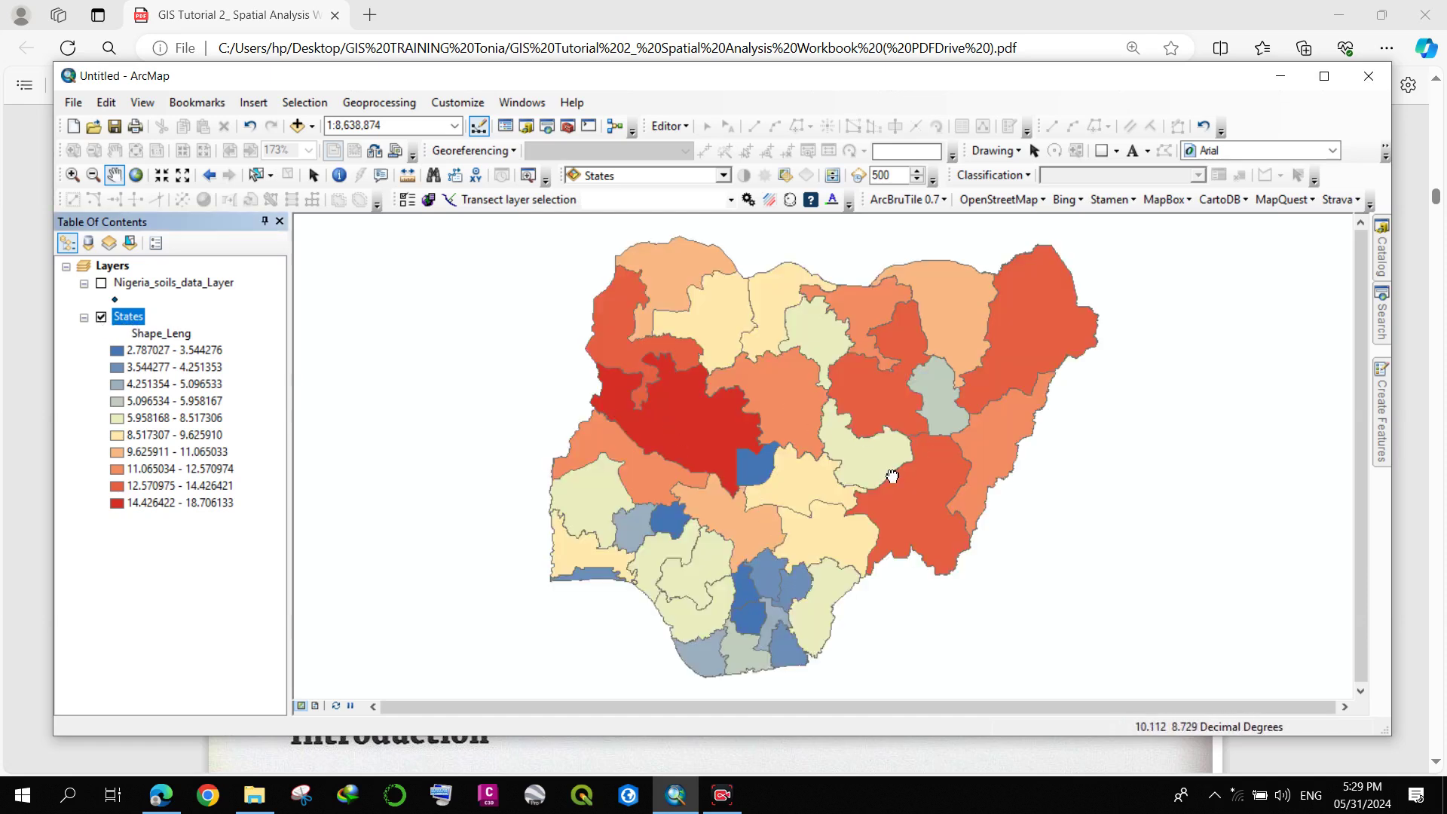
left_click_drag(893, 474, 874, 478)
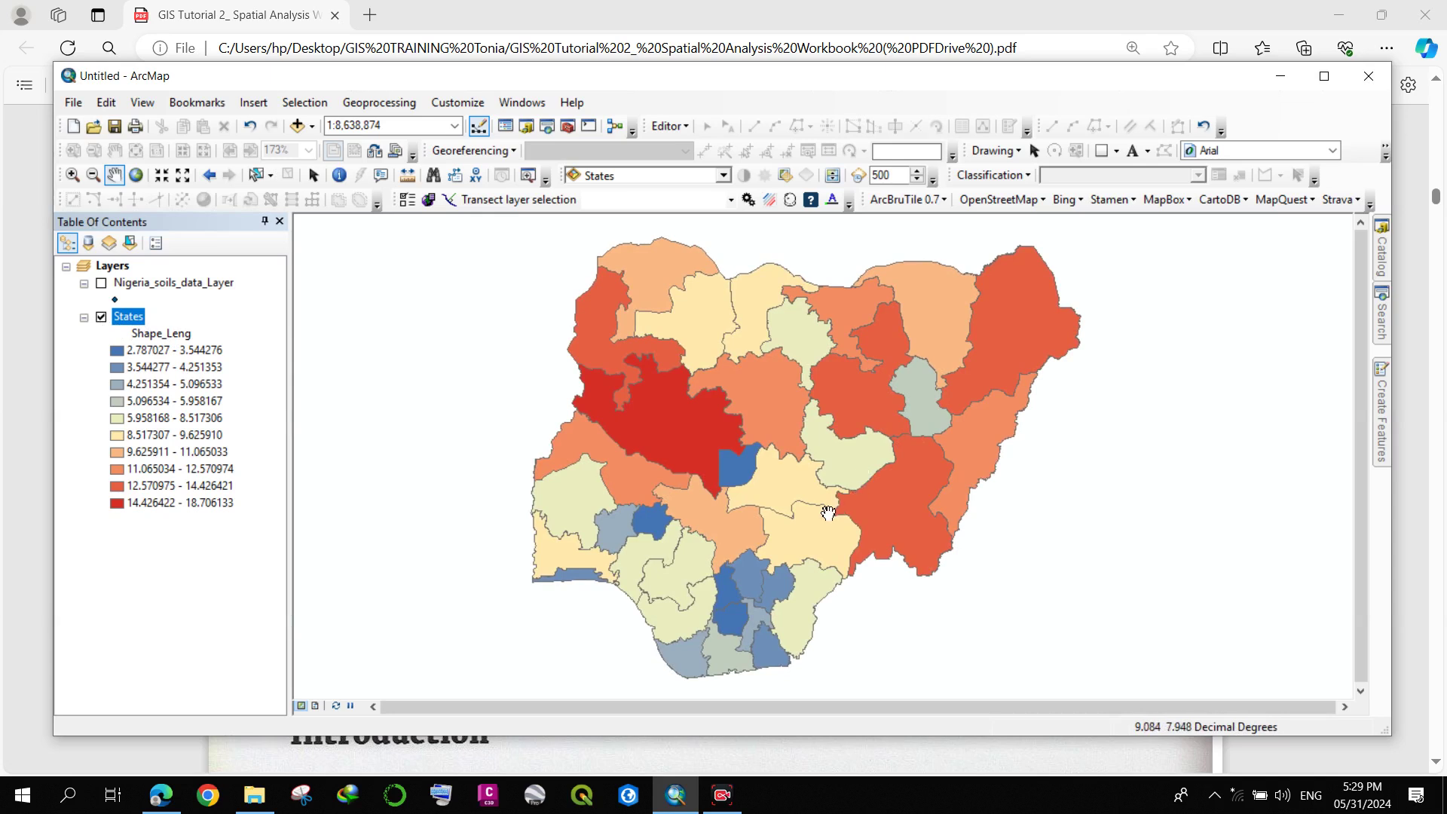
right_click(134, 315)
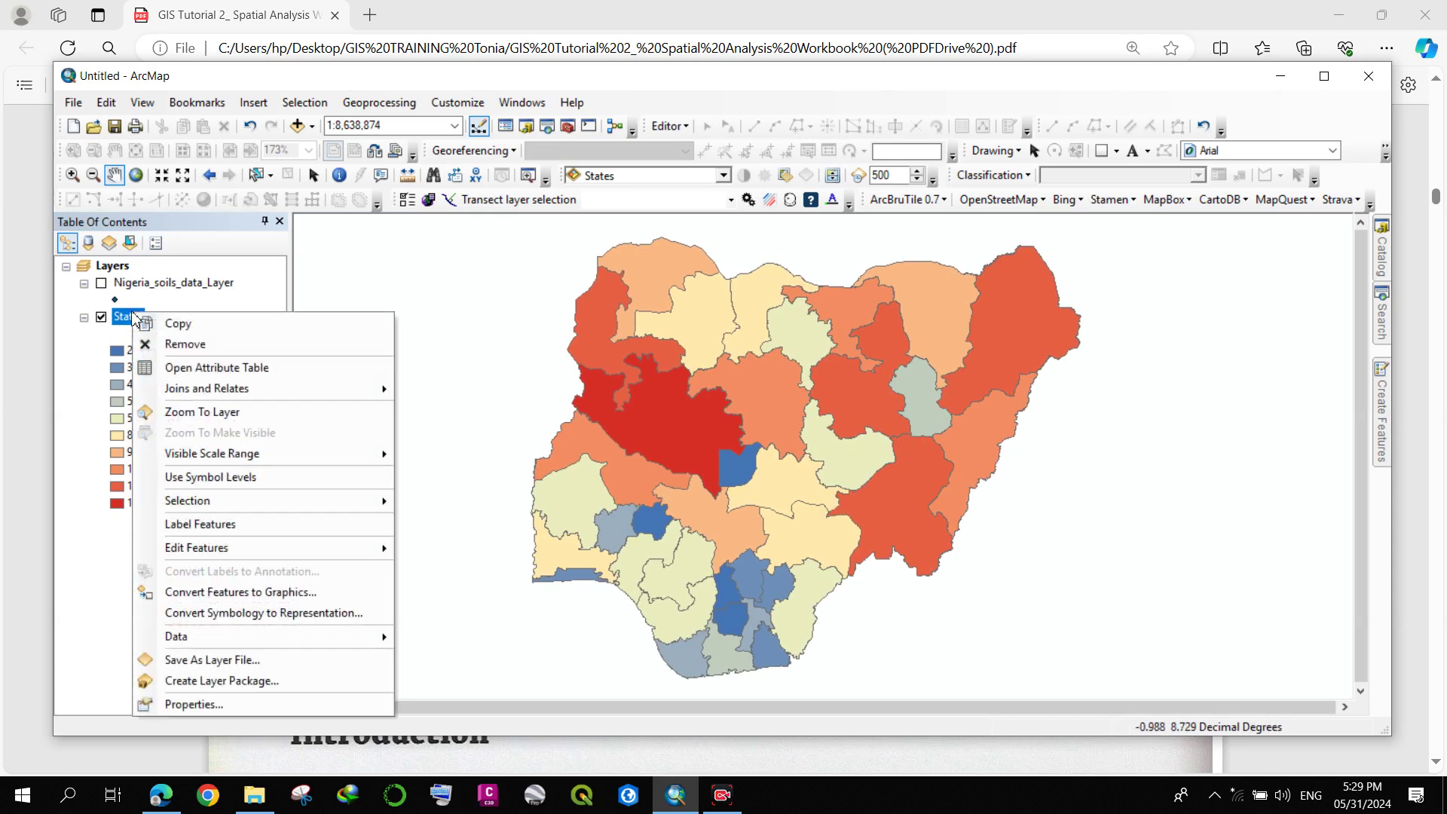
left_click(256, 367)
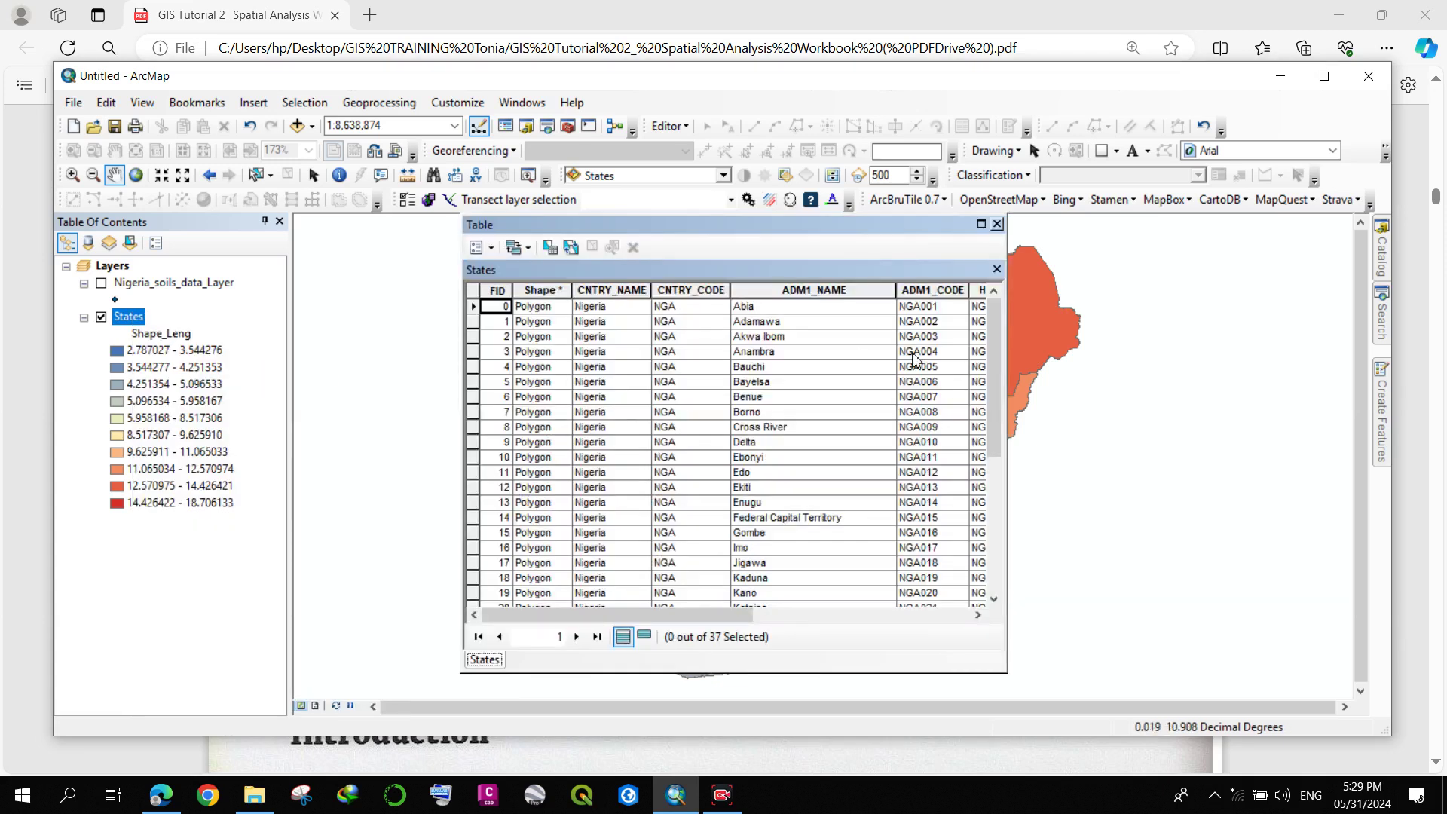
left_click_drag(663, 614, 914, 571)
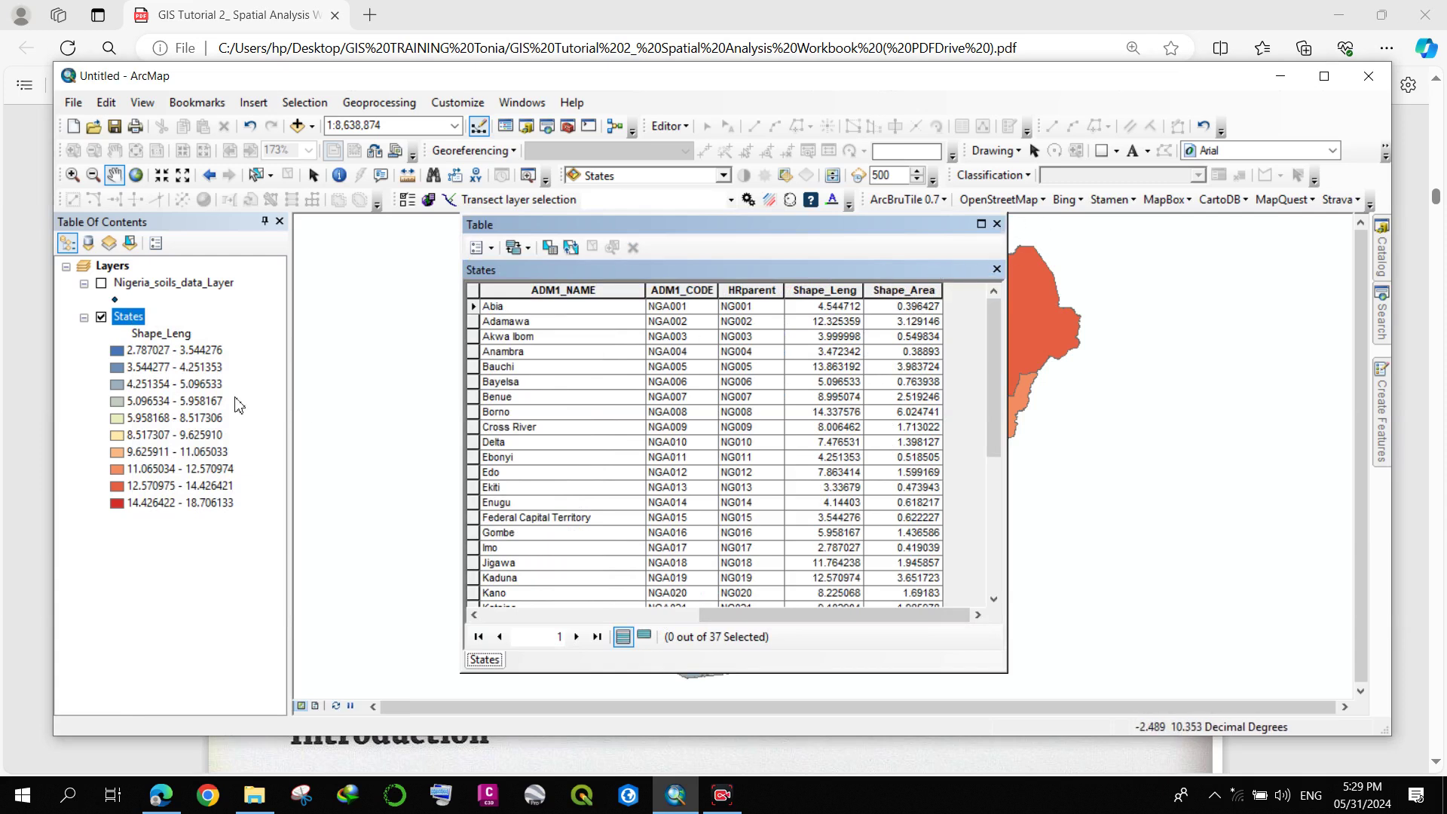
Step: Change the States layer's graduated color value field to Shape_Area and close the attribute table
double_click(115, 320)
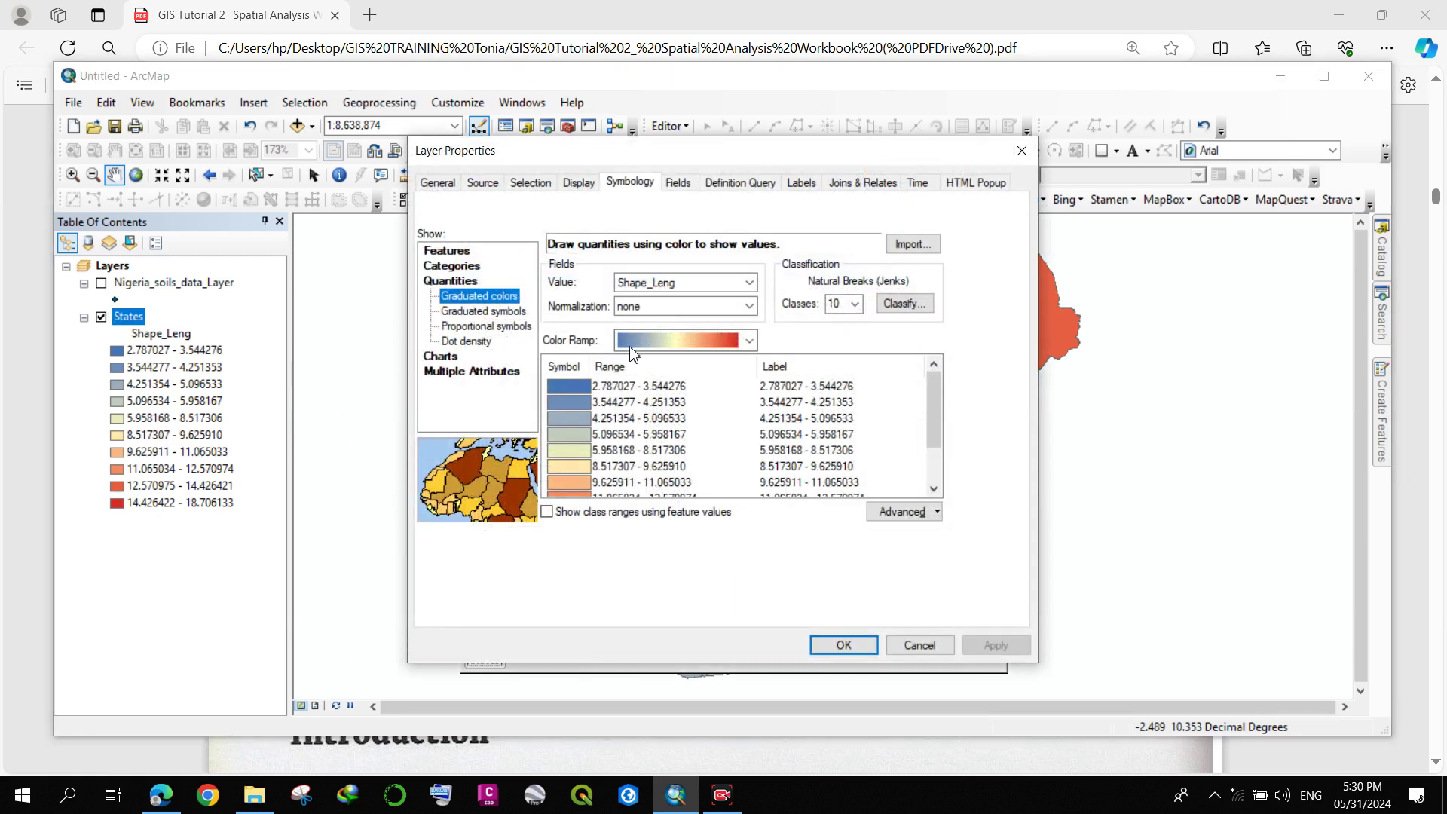
left_click(697, 285)
left_click(648, 325)
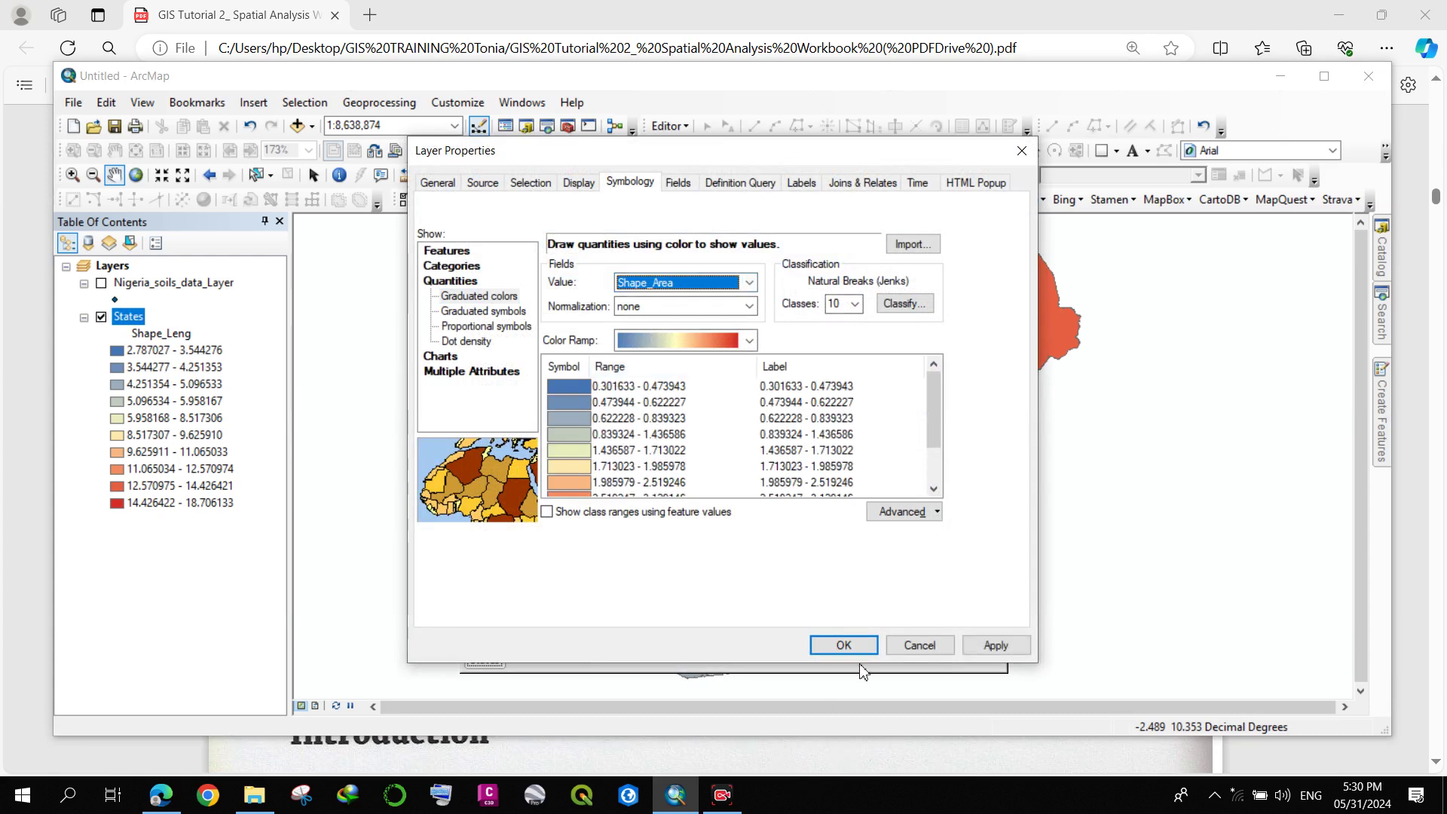
left_click(843, 645)
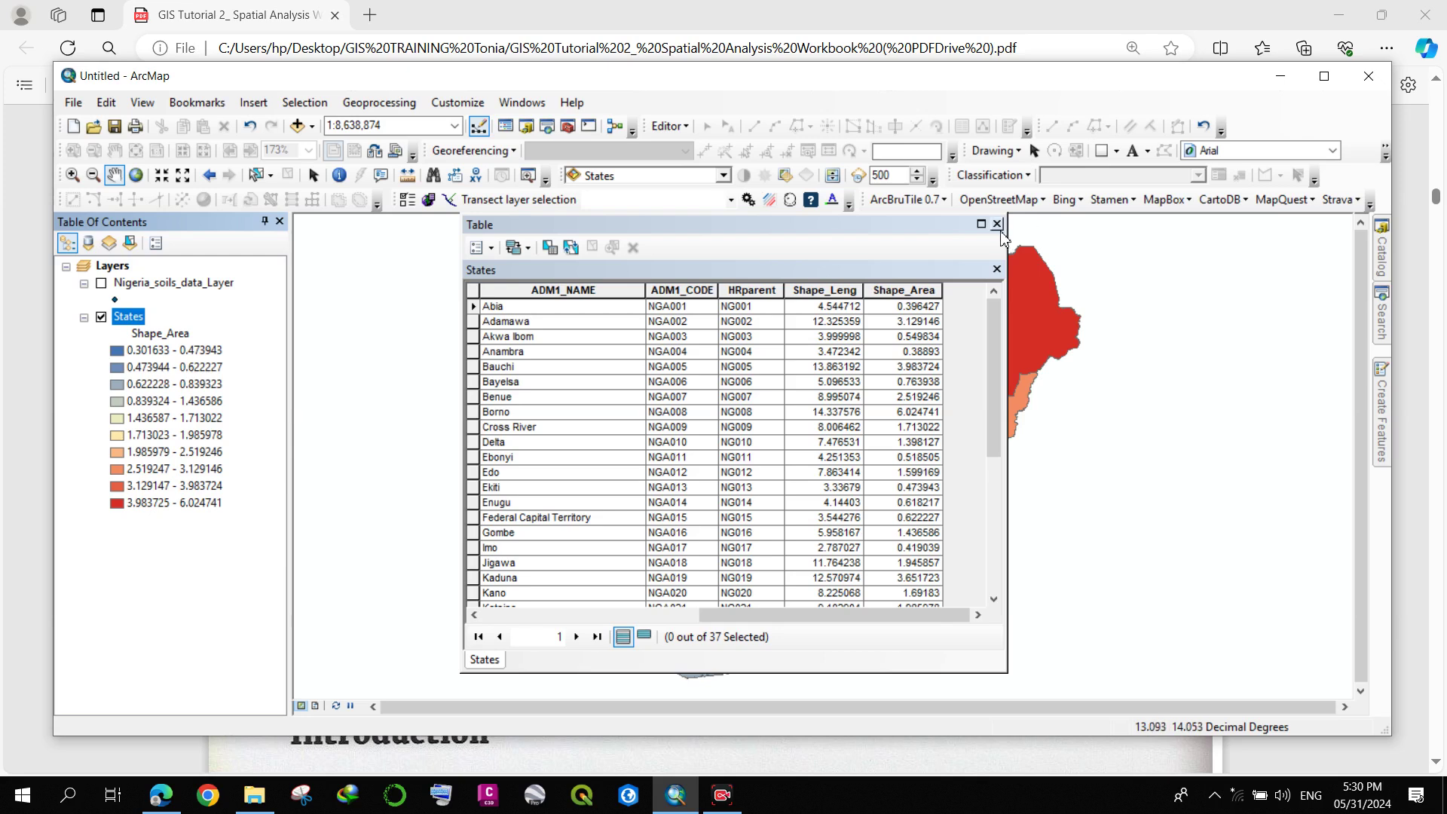
left_click(997, 224)
left_click_drag(856, 362, 817, 364)
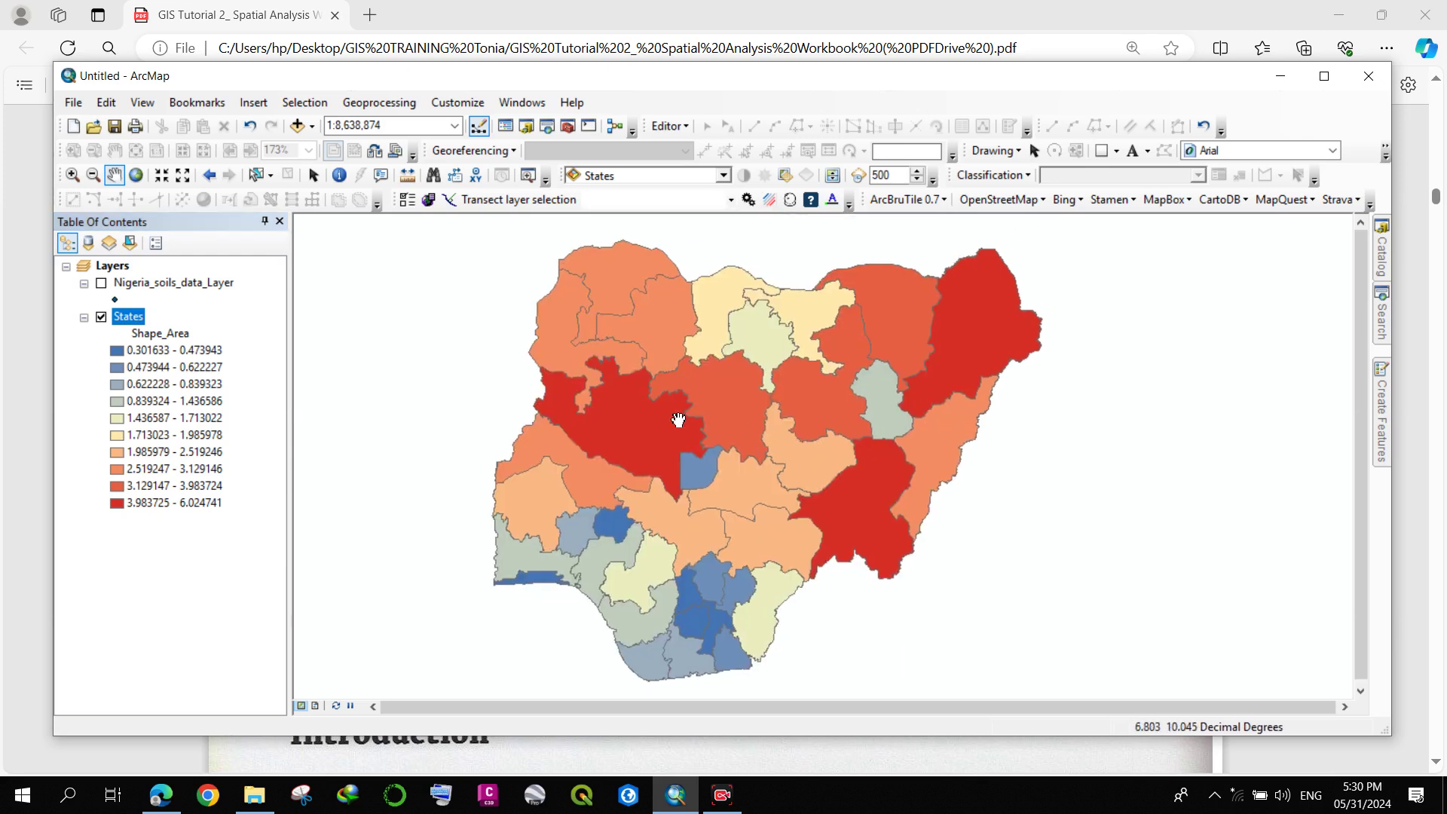
Step: Label the States features using the ADM1_NAME field
double_click(123, 319)
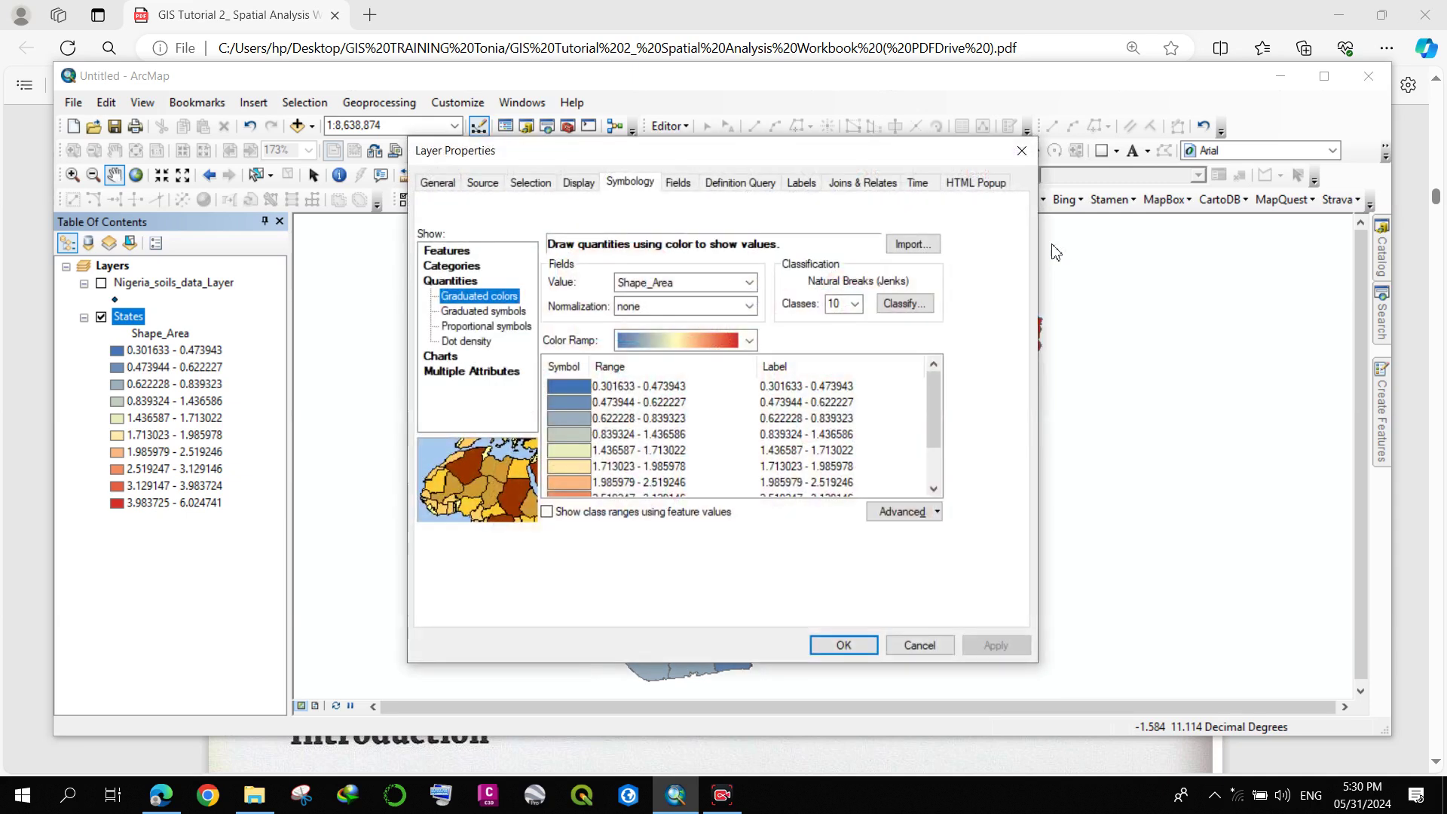
left_click(802, 183)
left_click(481, 209)
left_click(603, 332)
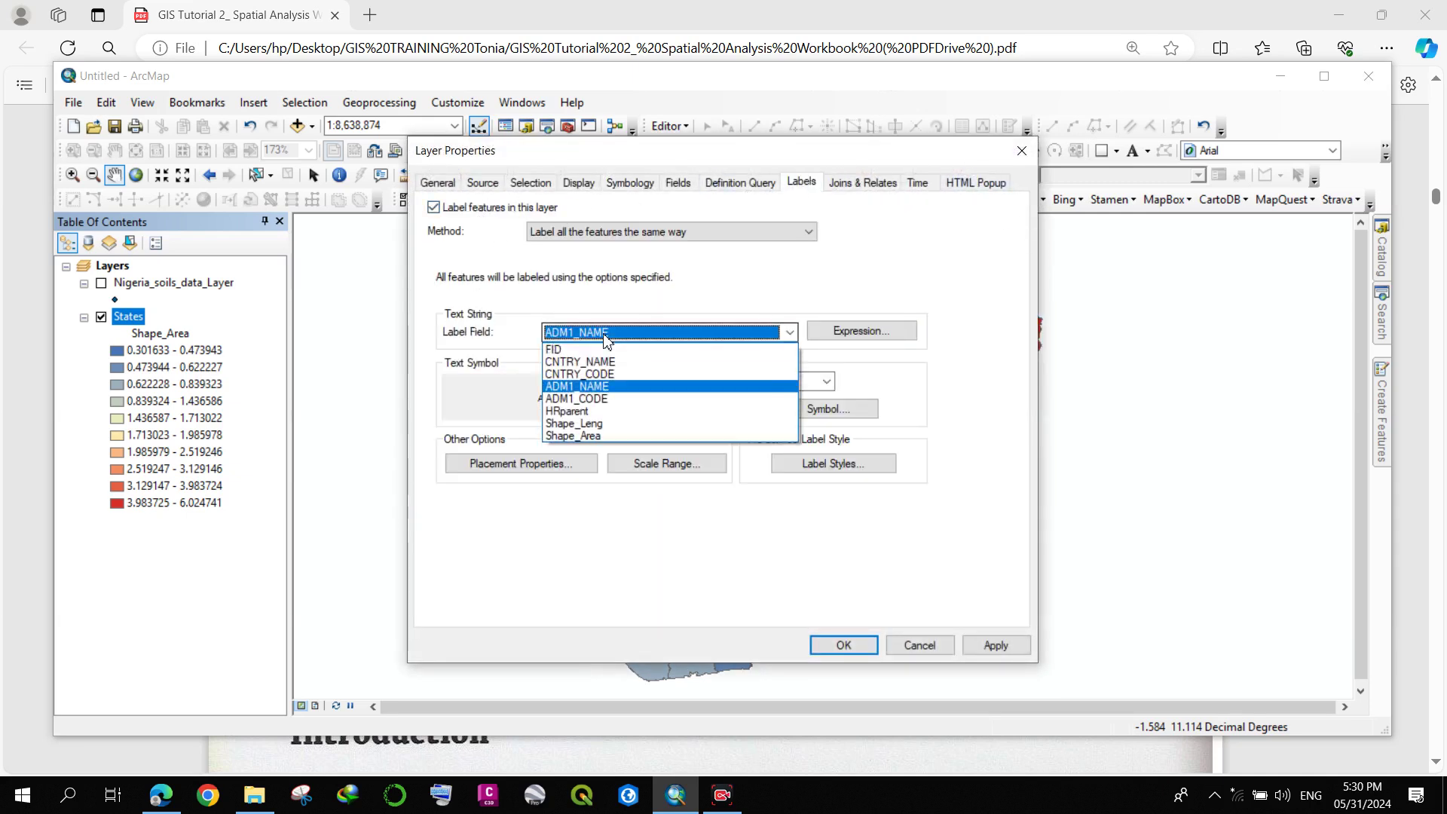
left_click(586, 386)
left_click(844, 645)
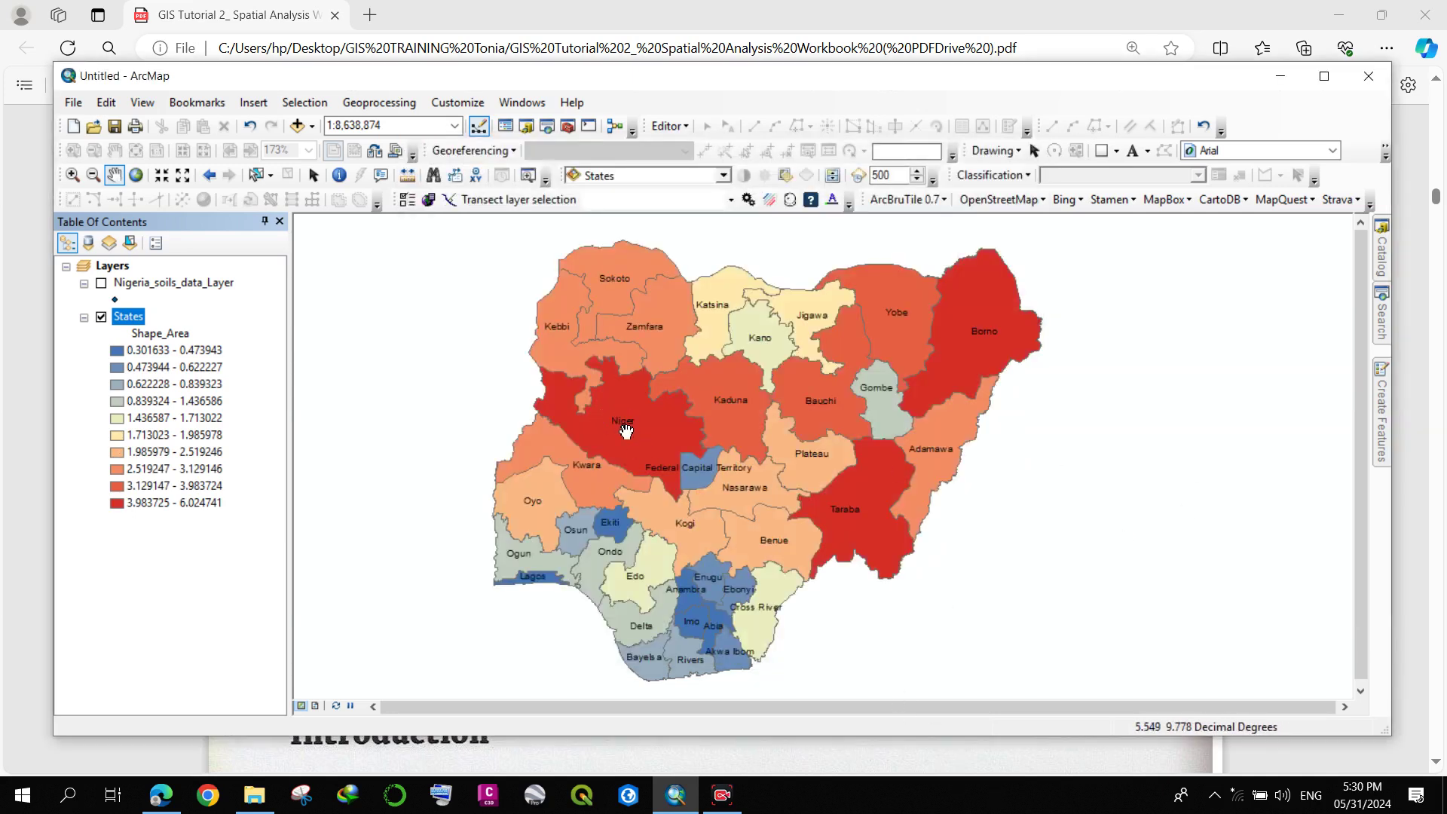
left_click_drag(625, 431, 618, 427)
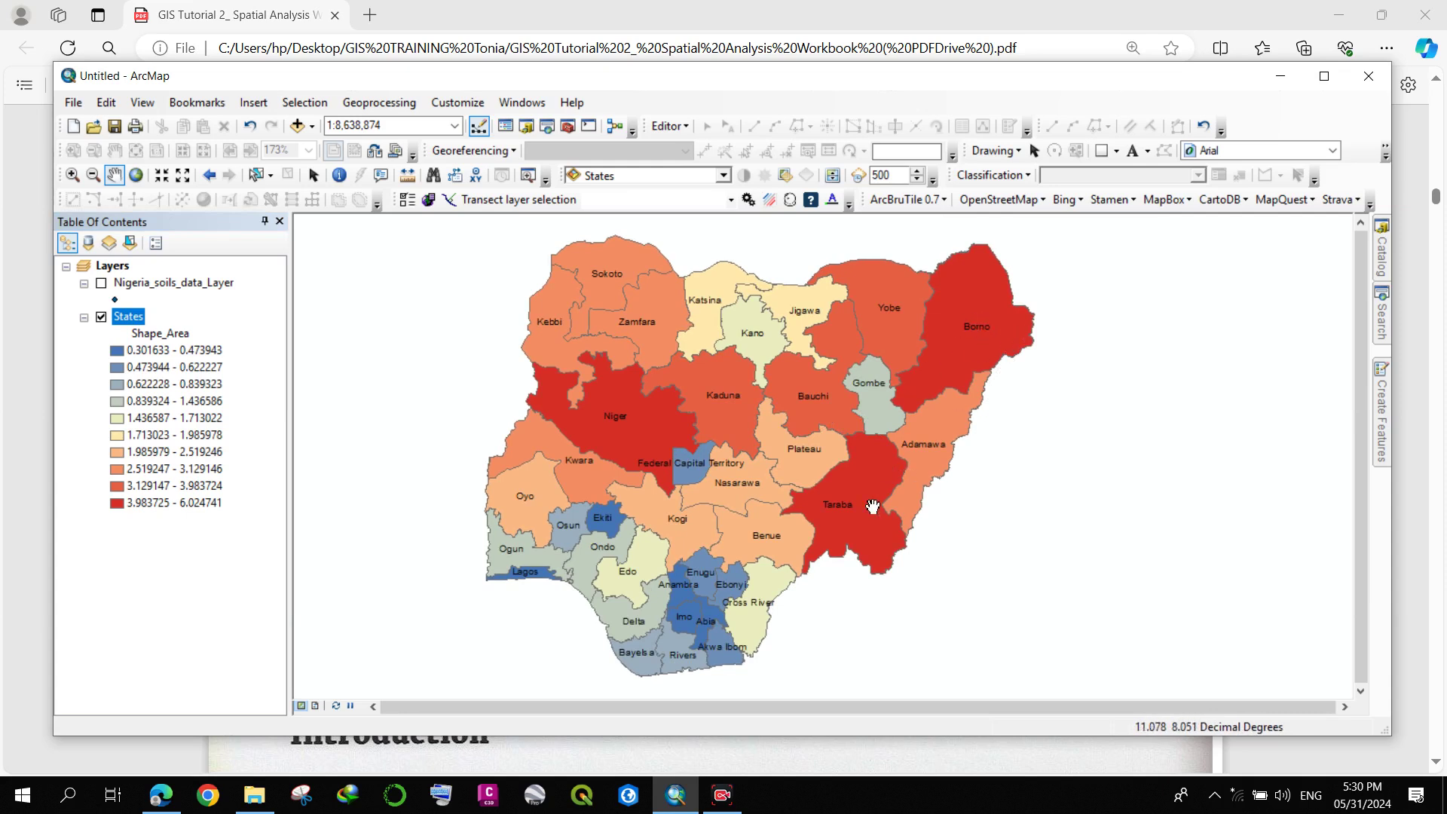
left_click_drag(863, 520, 859, 531)
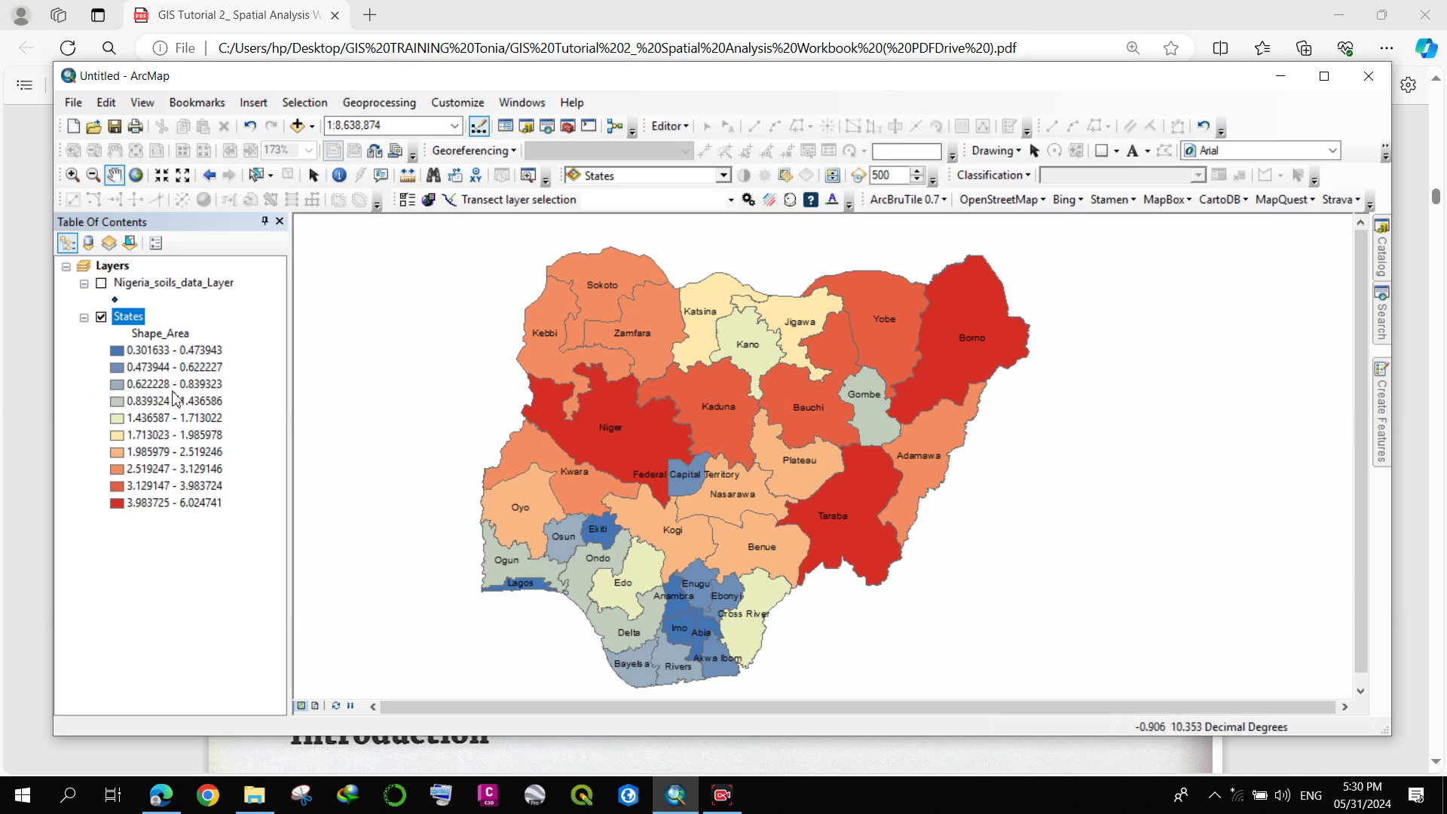
Step: Set the number of classes to 3 for the States layer's Shape_Area symbology
left_click(138, 504)
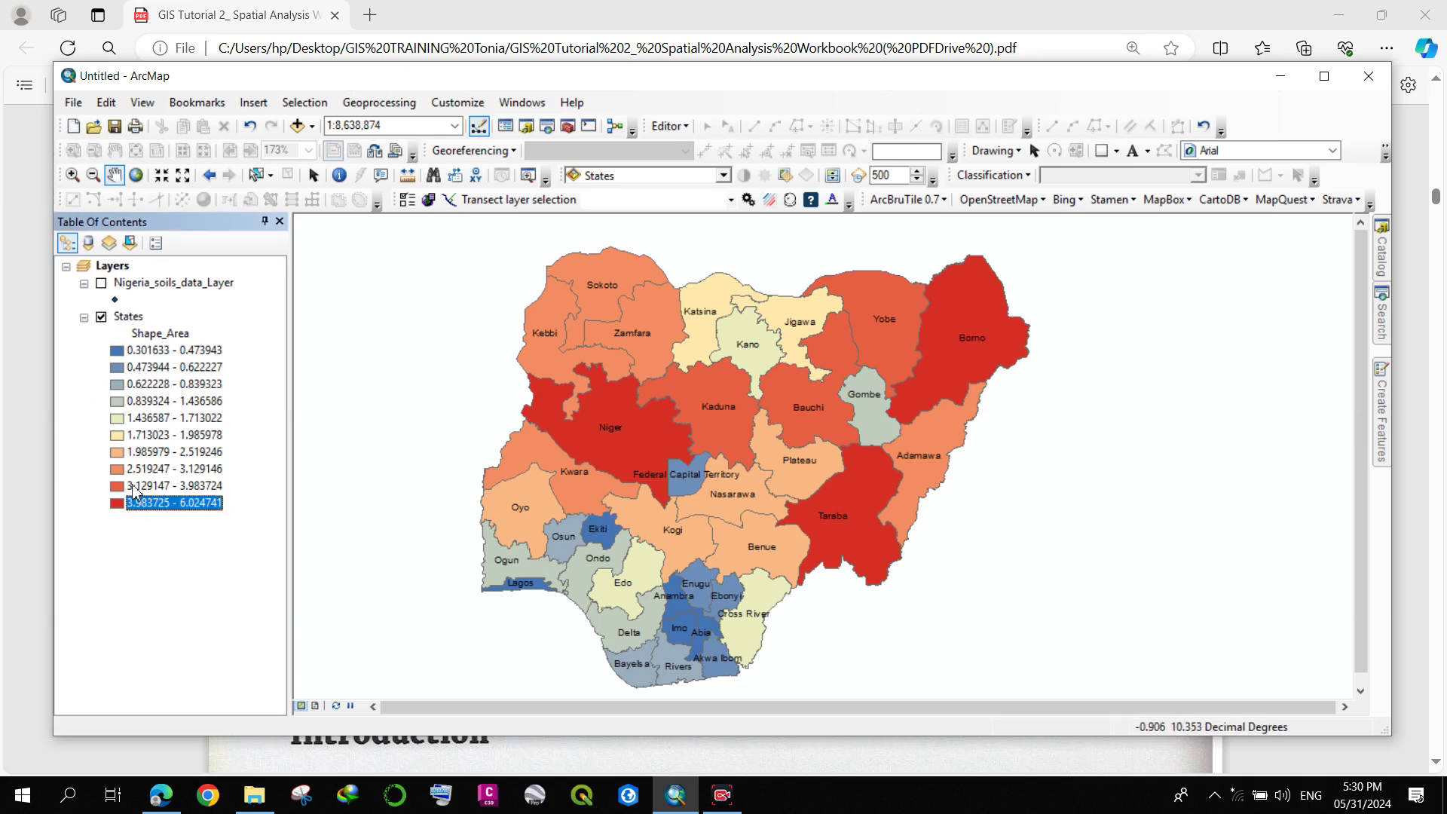
left_click(138, 486)
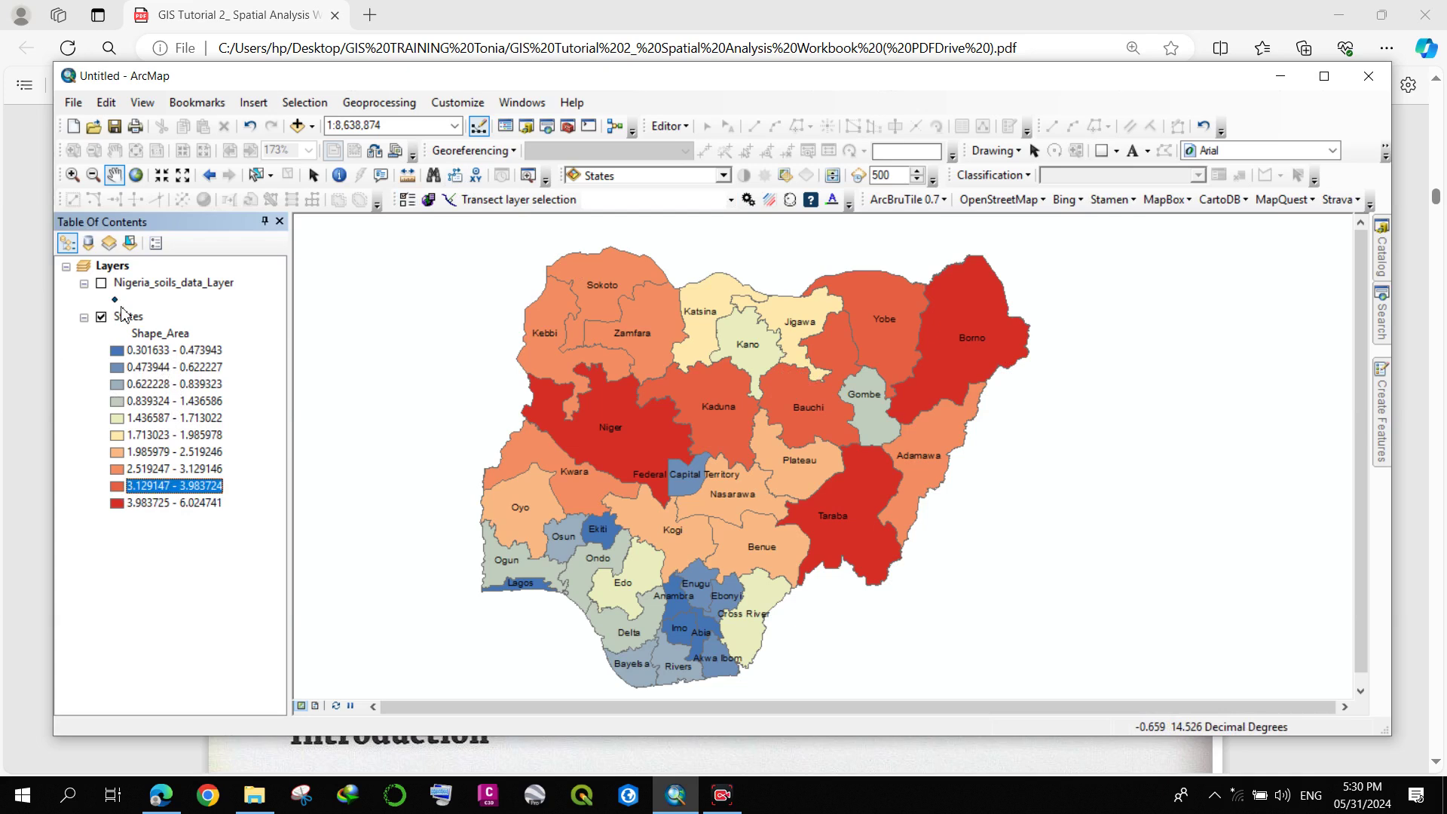
double_click(128, 317)
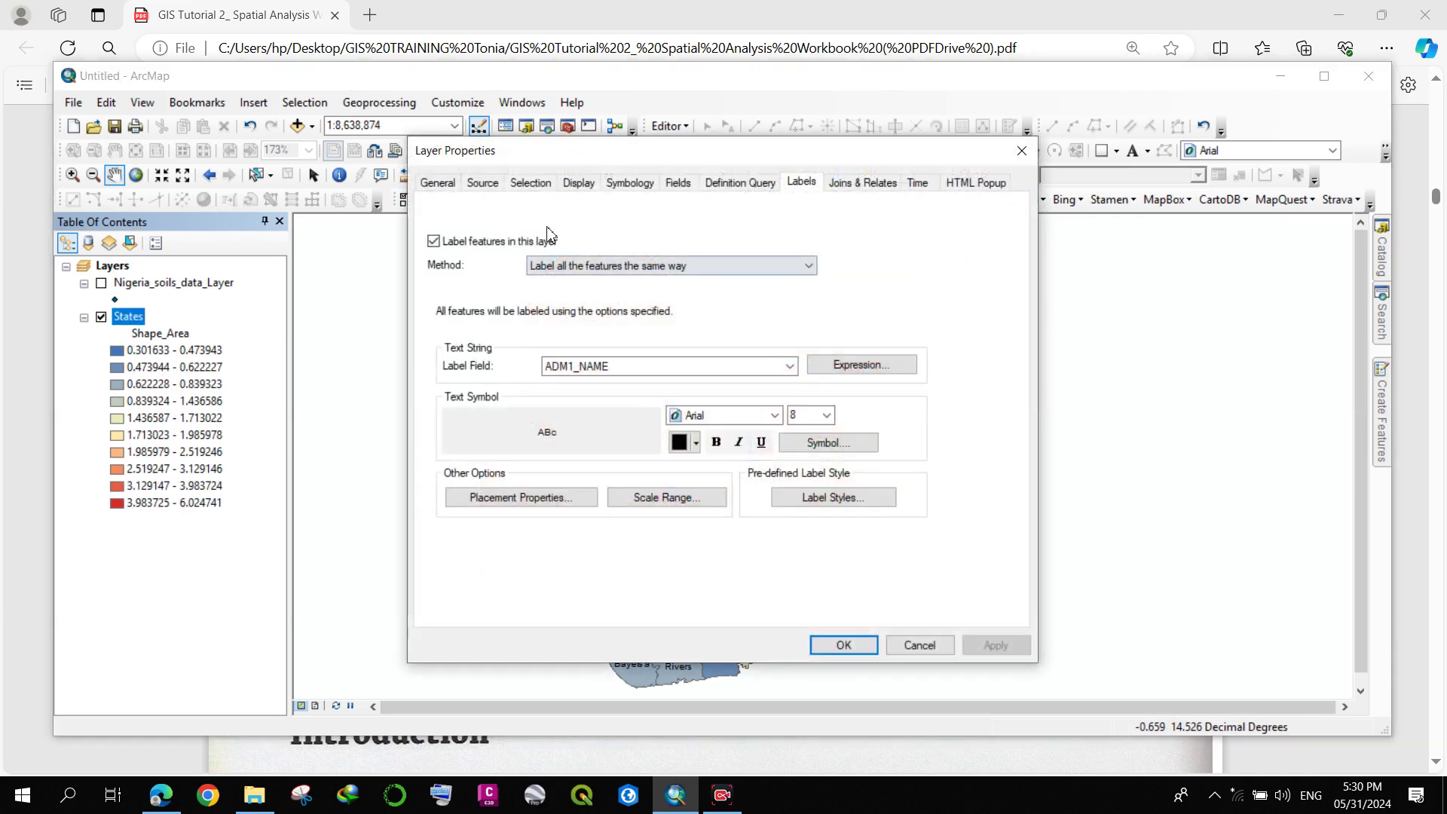
left_click(626, 188)
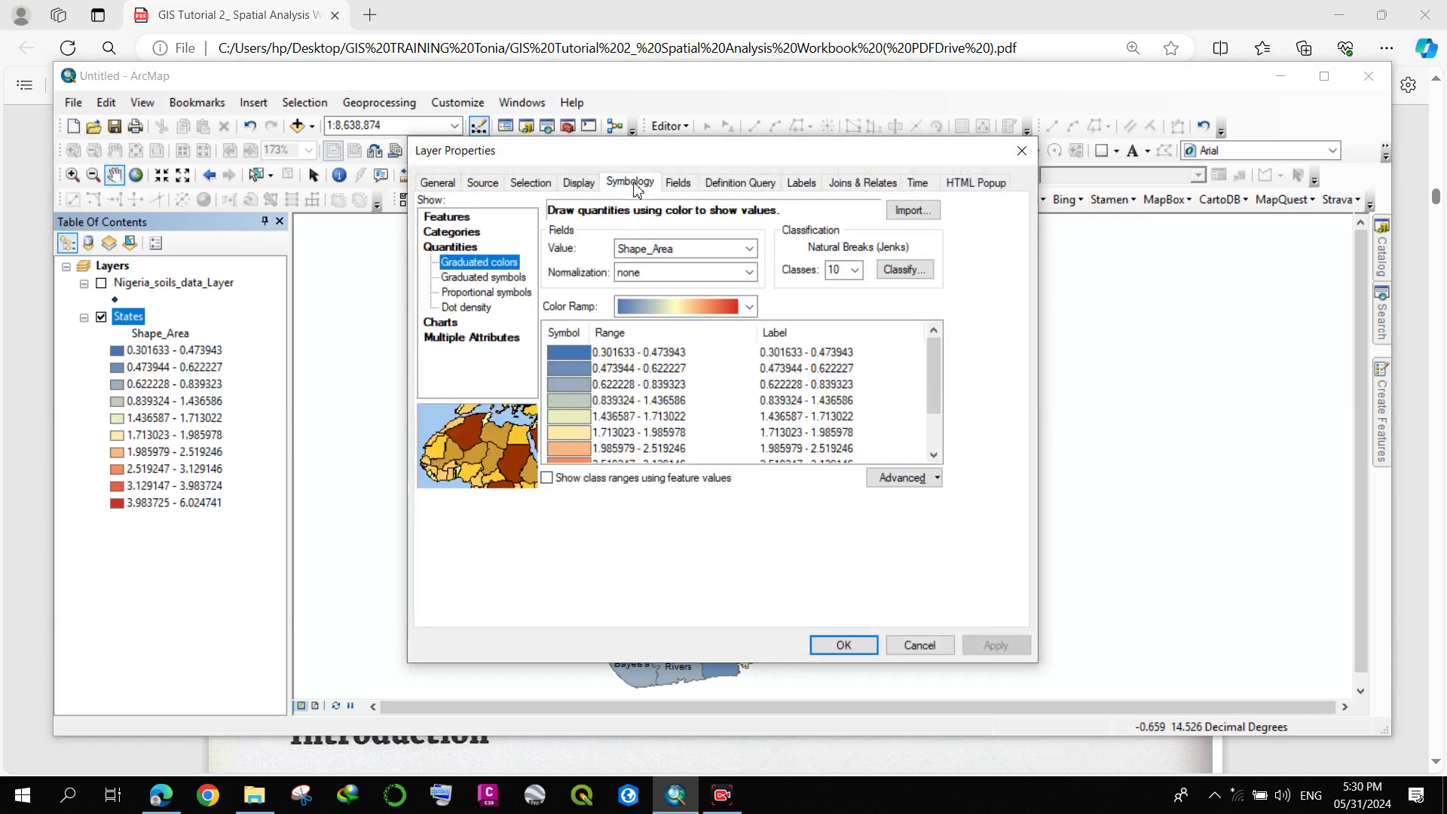
left_click(843, 269)
type("3")
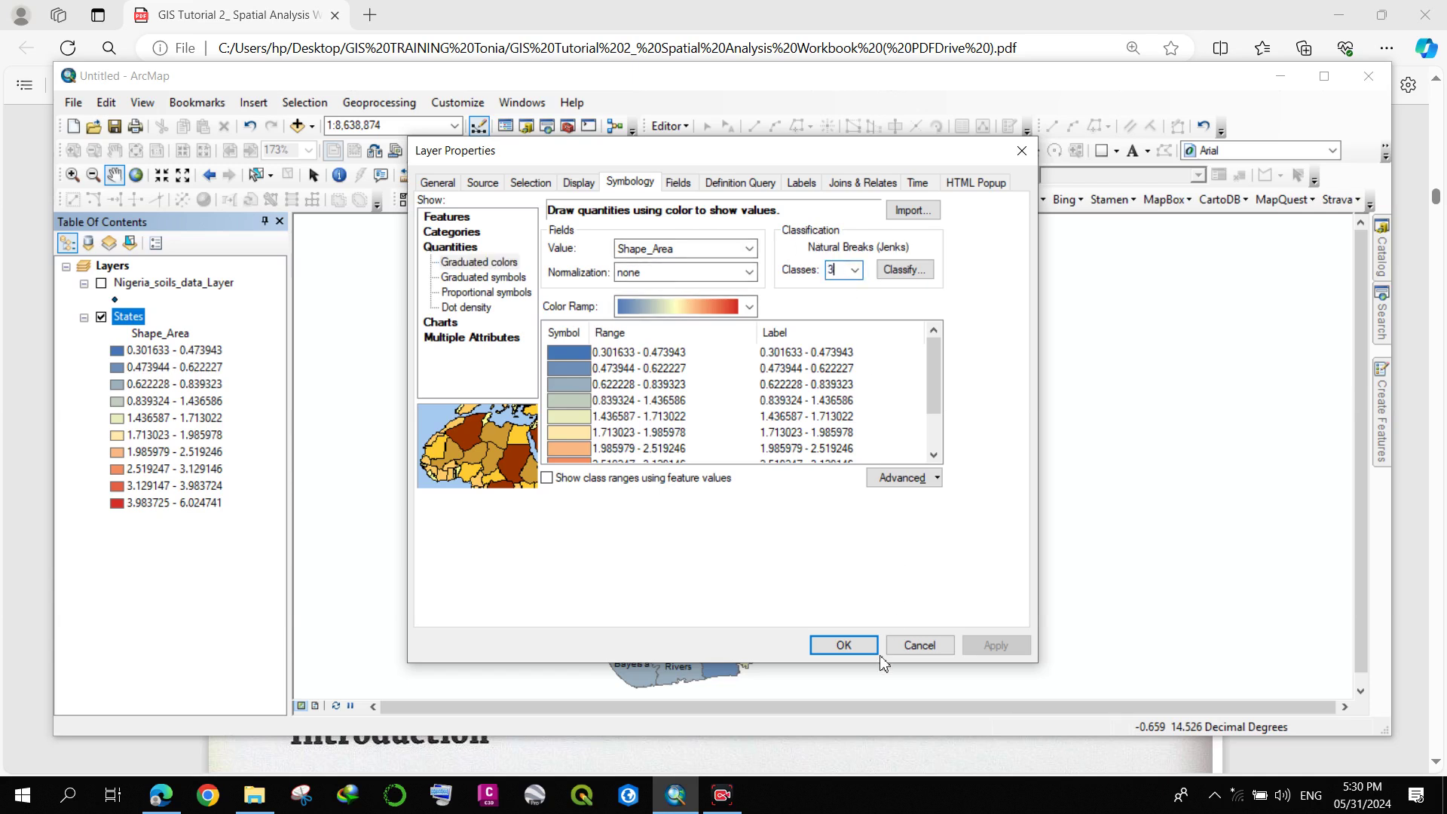
left_click(843, 645)
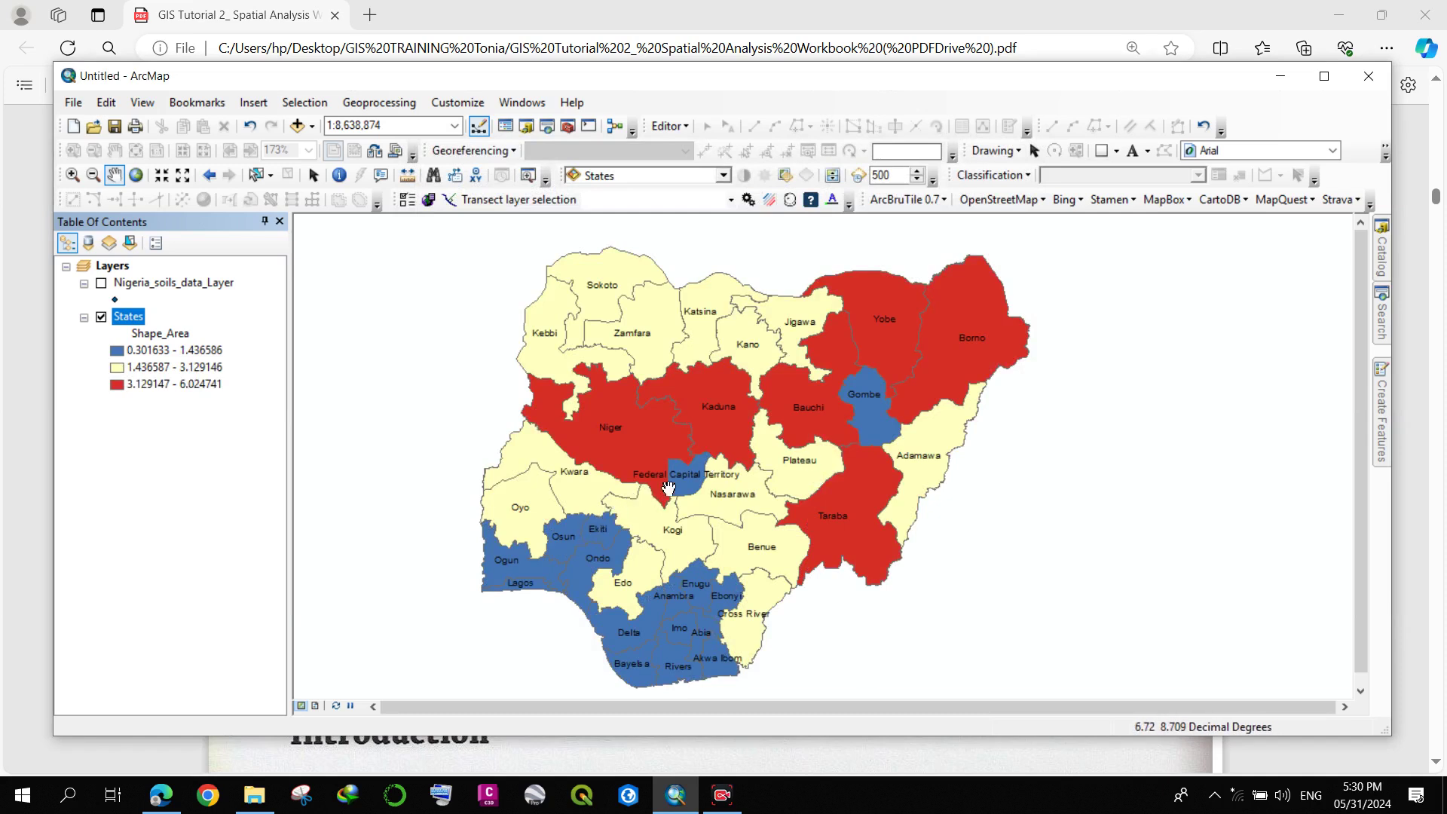
left_click_drag(810, 423, 746, 406)
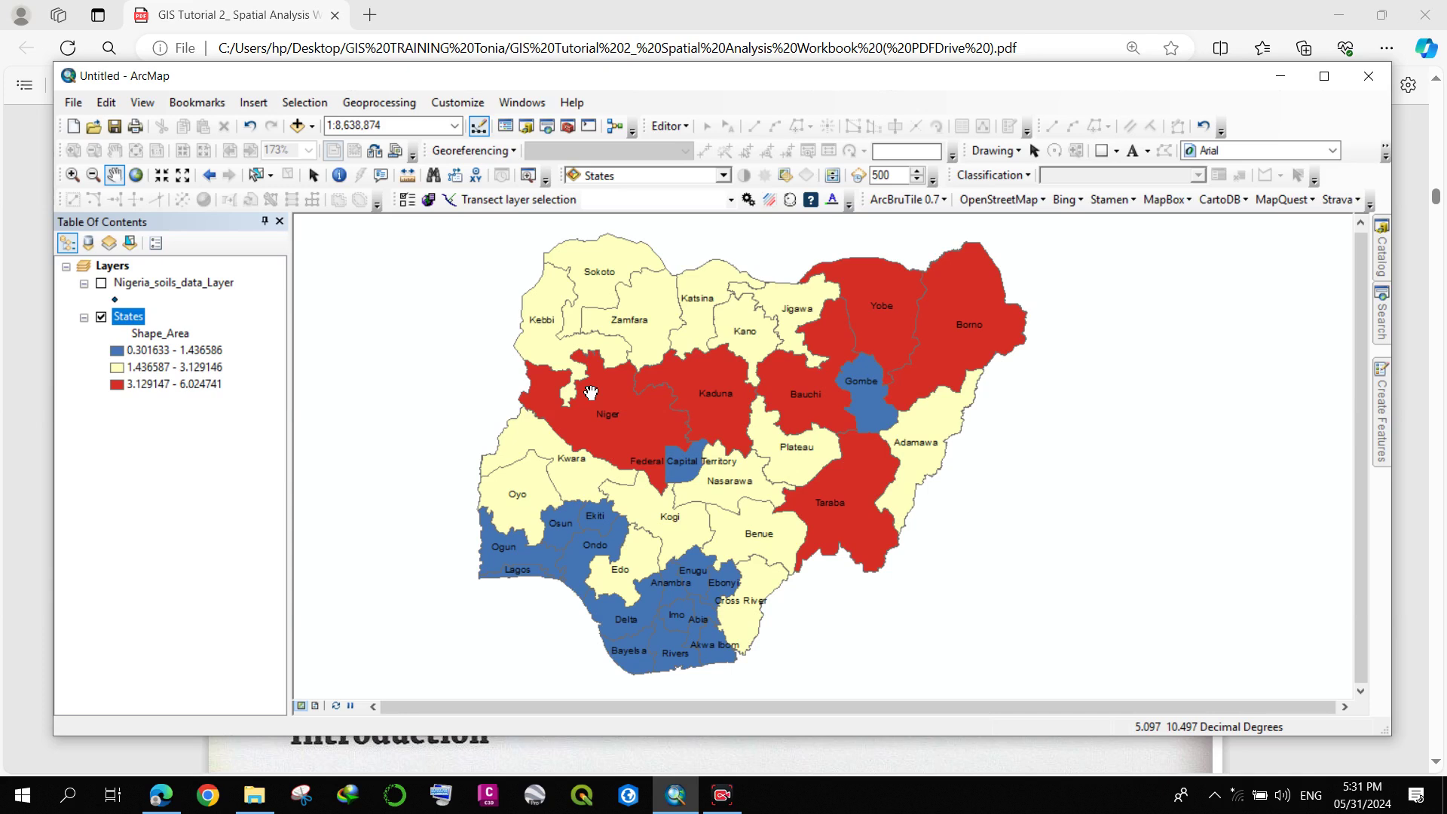
Step: Symbolize the Nigeria_soils_data_Layer by quantities with graduated colors, using pH as the value field
left_click(189, 288)
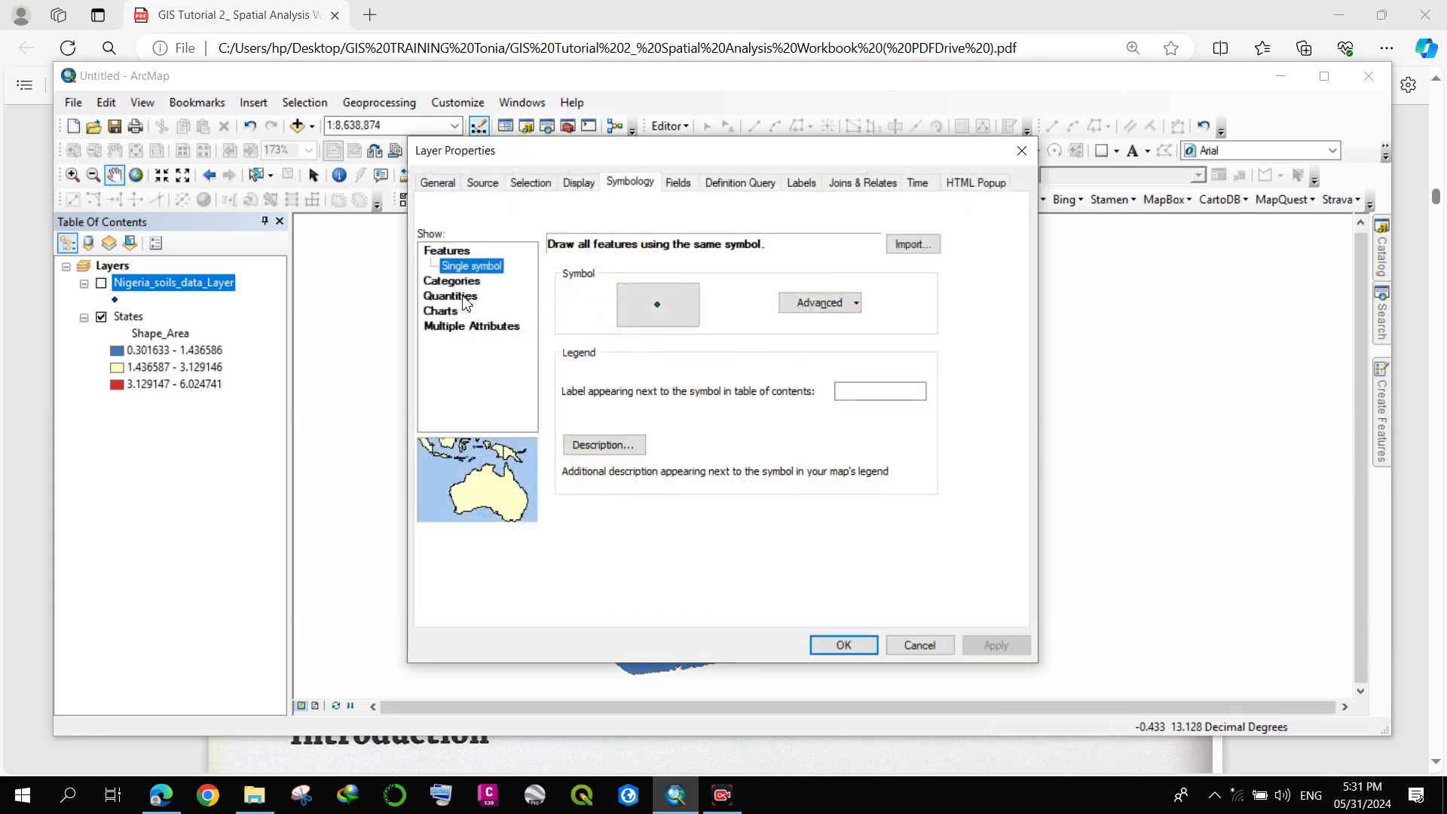
left_click(473, 281)
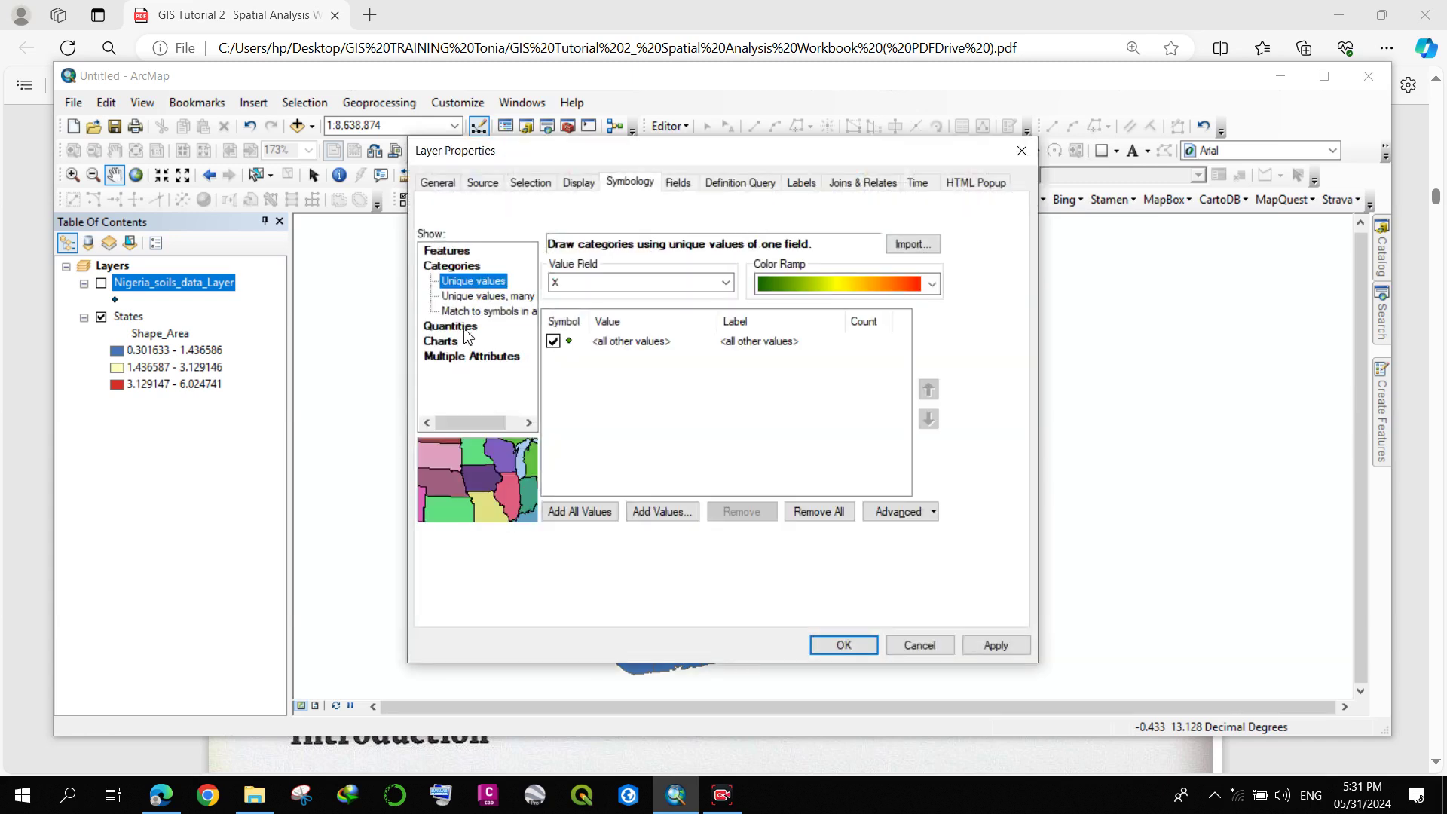
left_click(465, 329)
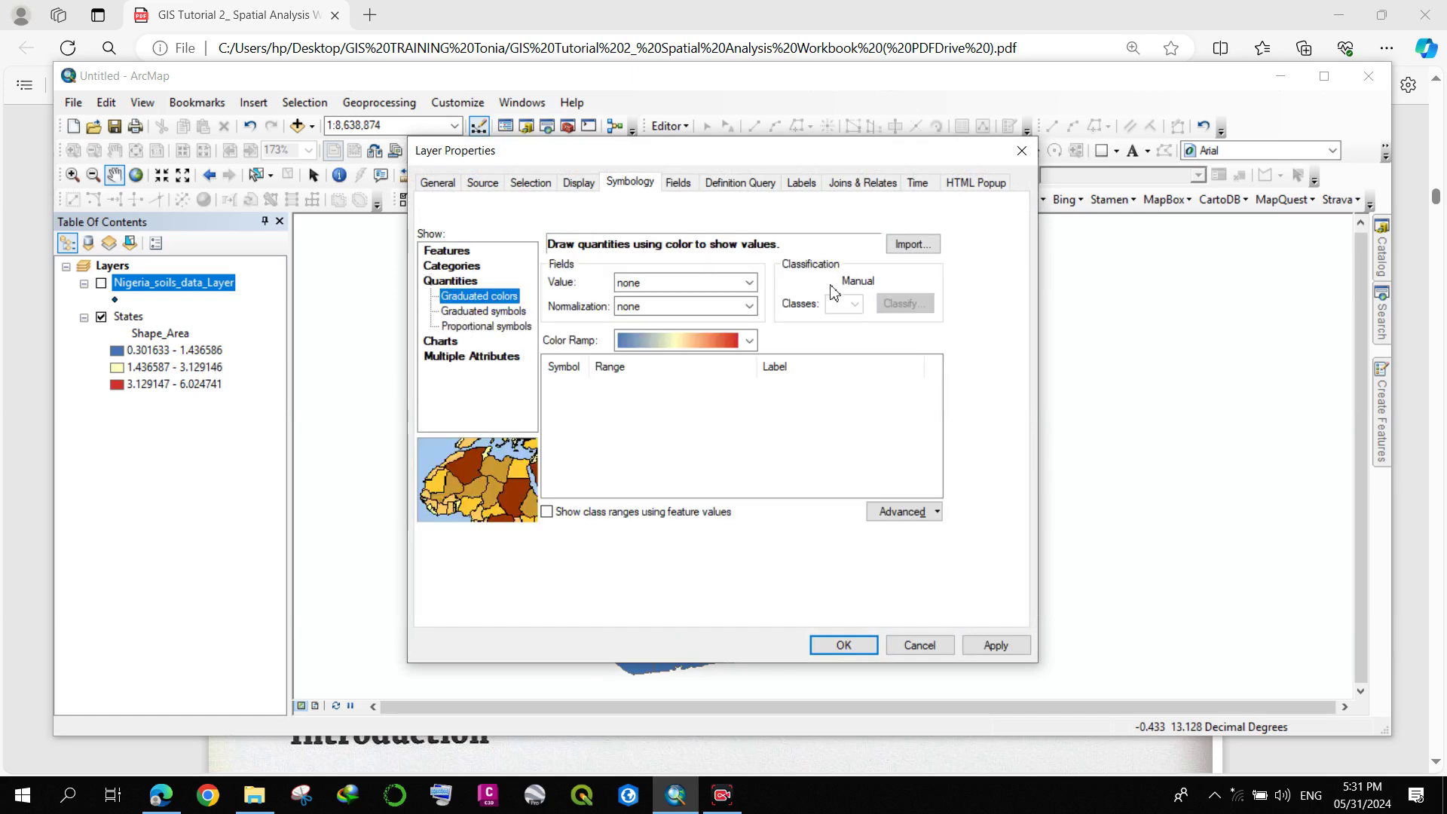
left_click(748, 283)
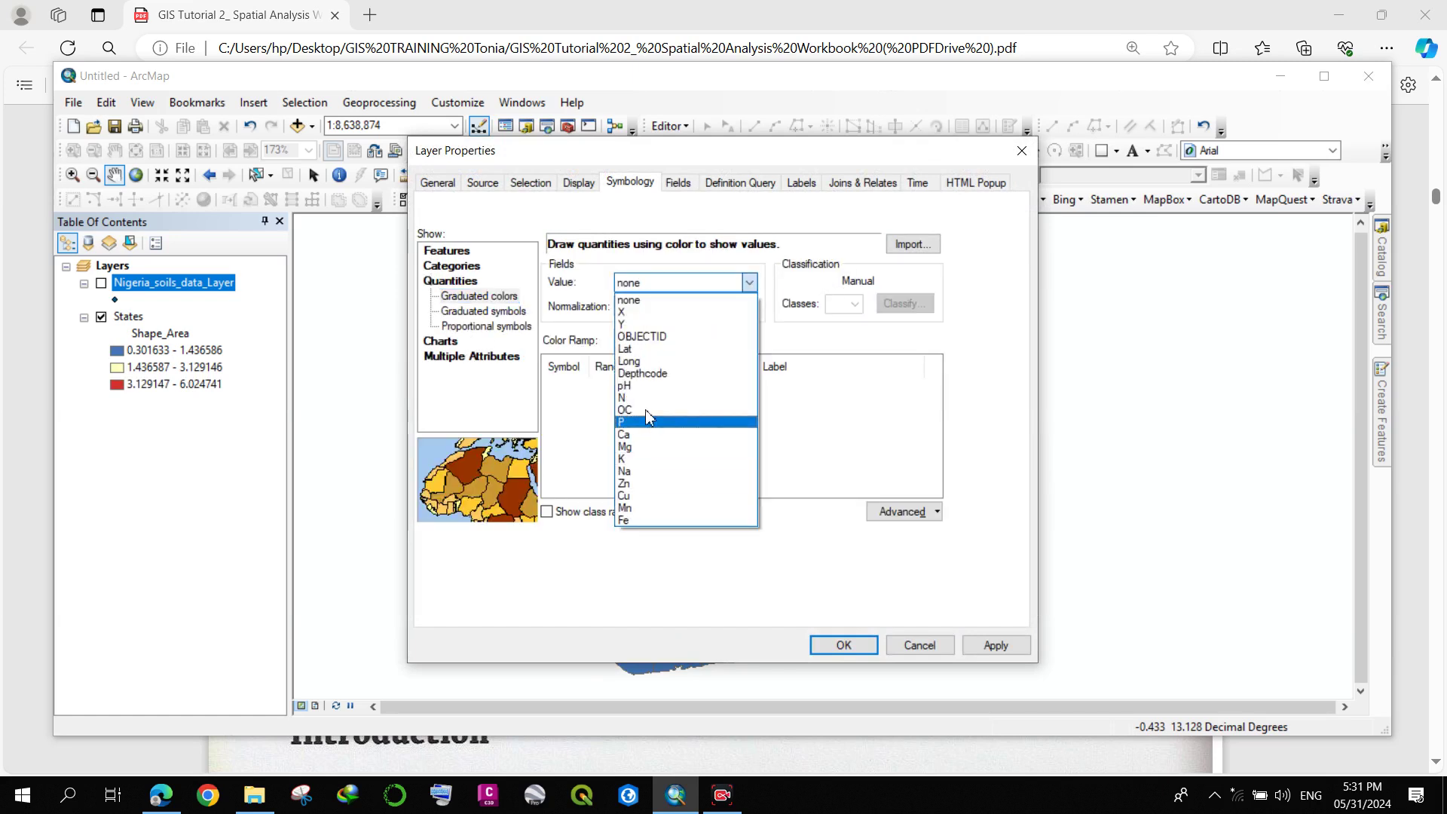
left_click(654, 385)
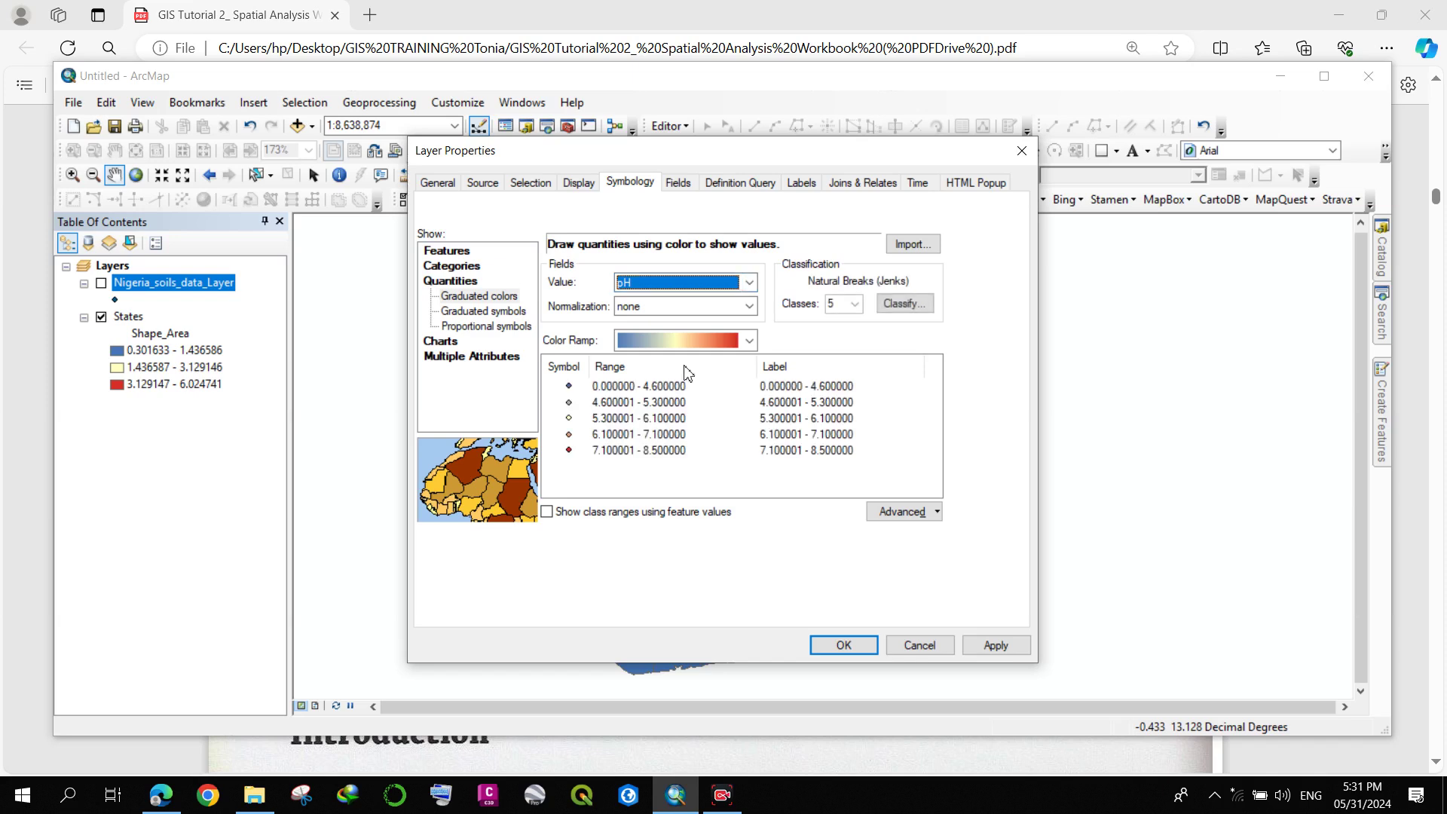
Step: Set the soil layer's pH classification to 2 classes and turn on the layer's display
left_click(853, 304)
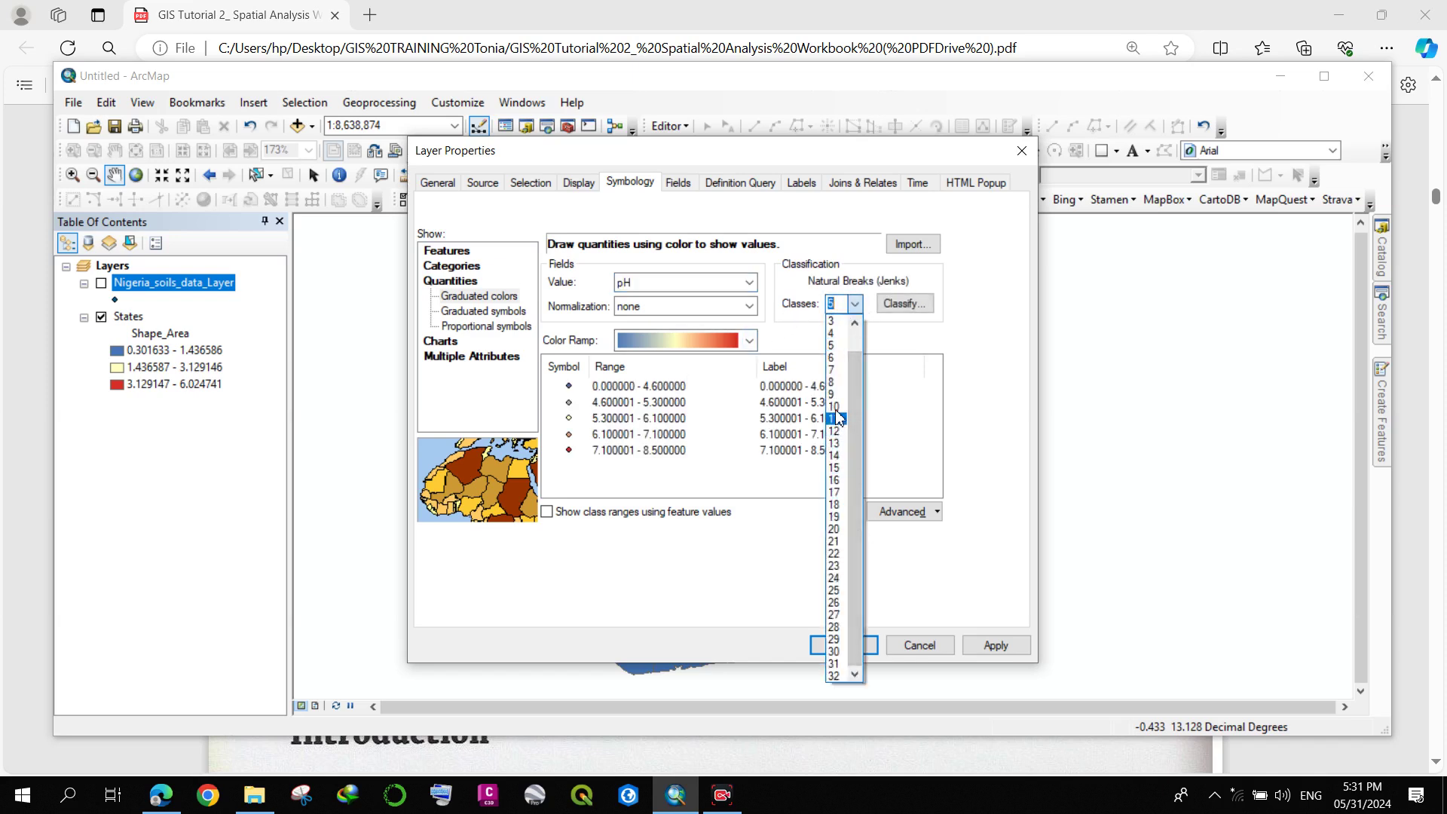
scroll(834, 335, "up", 1)
left_click(833, 333)
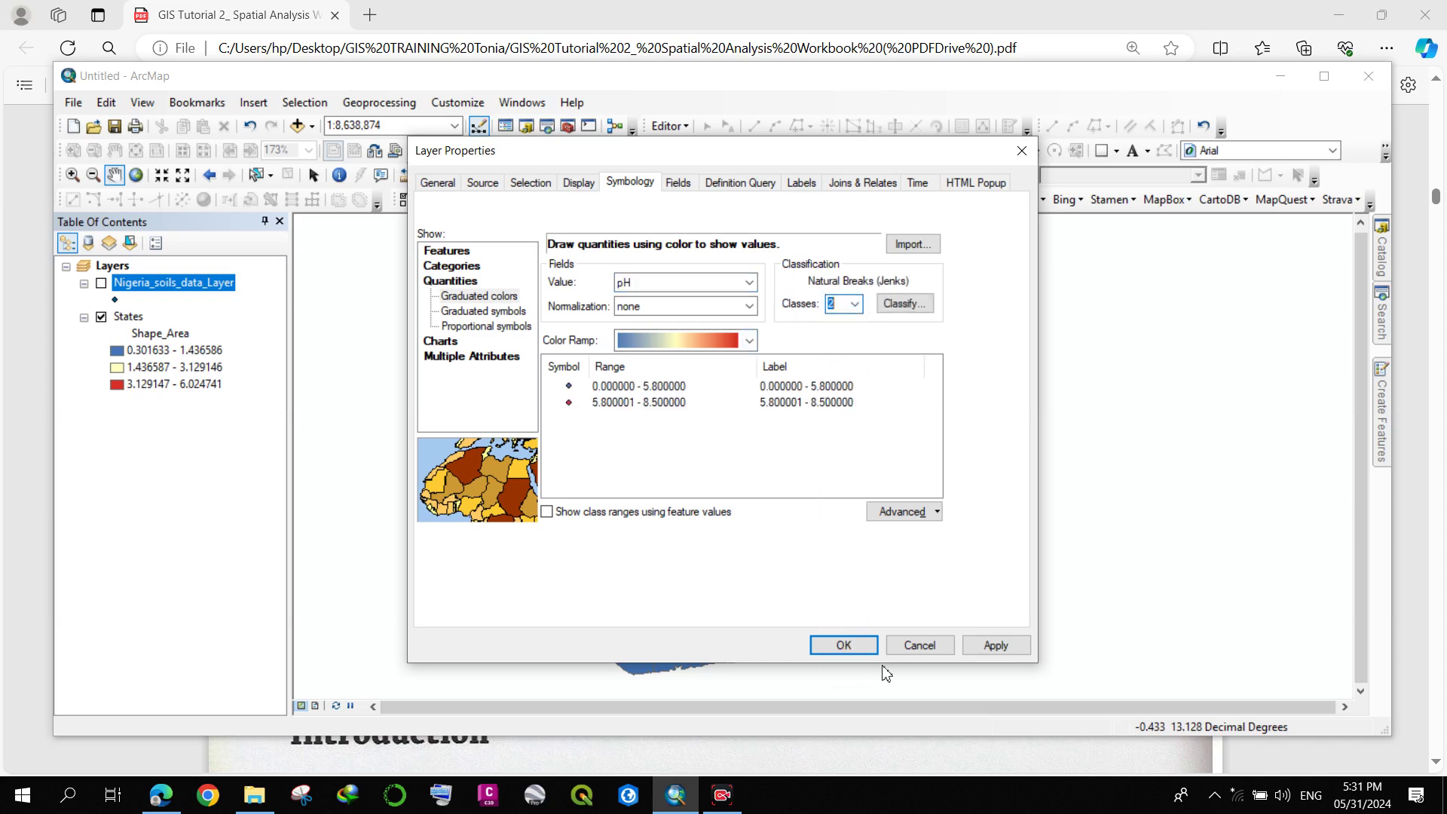
left_click(852, 639)
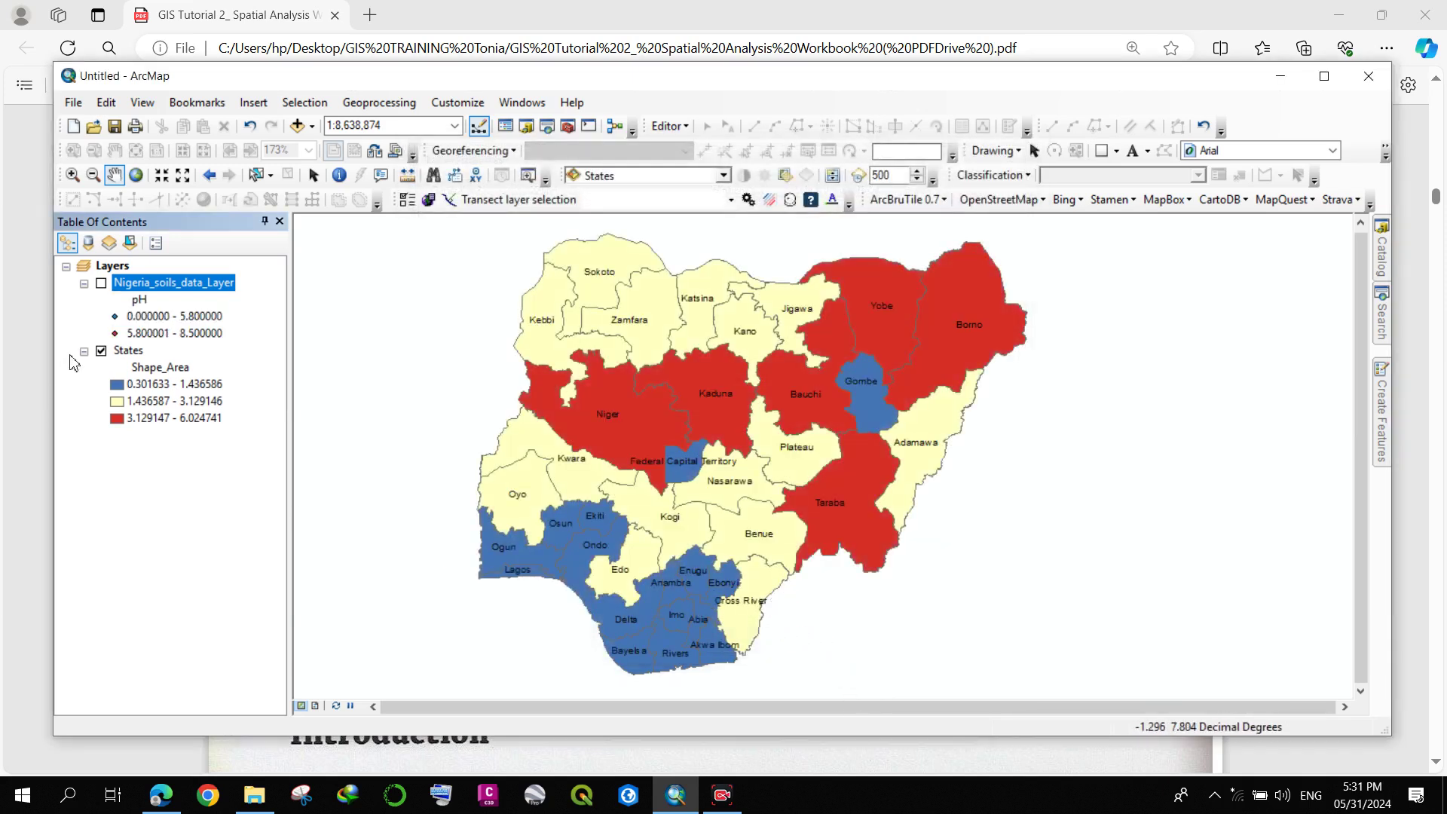
left_click(100, 284)
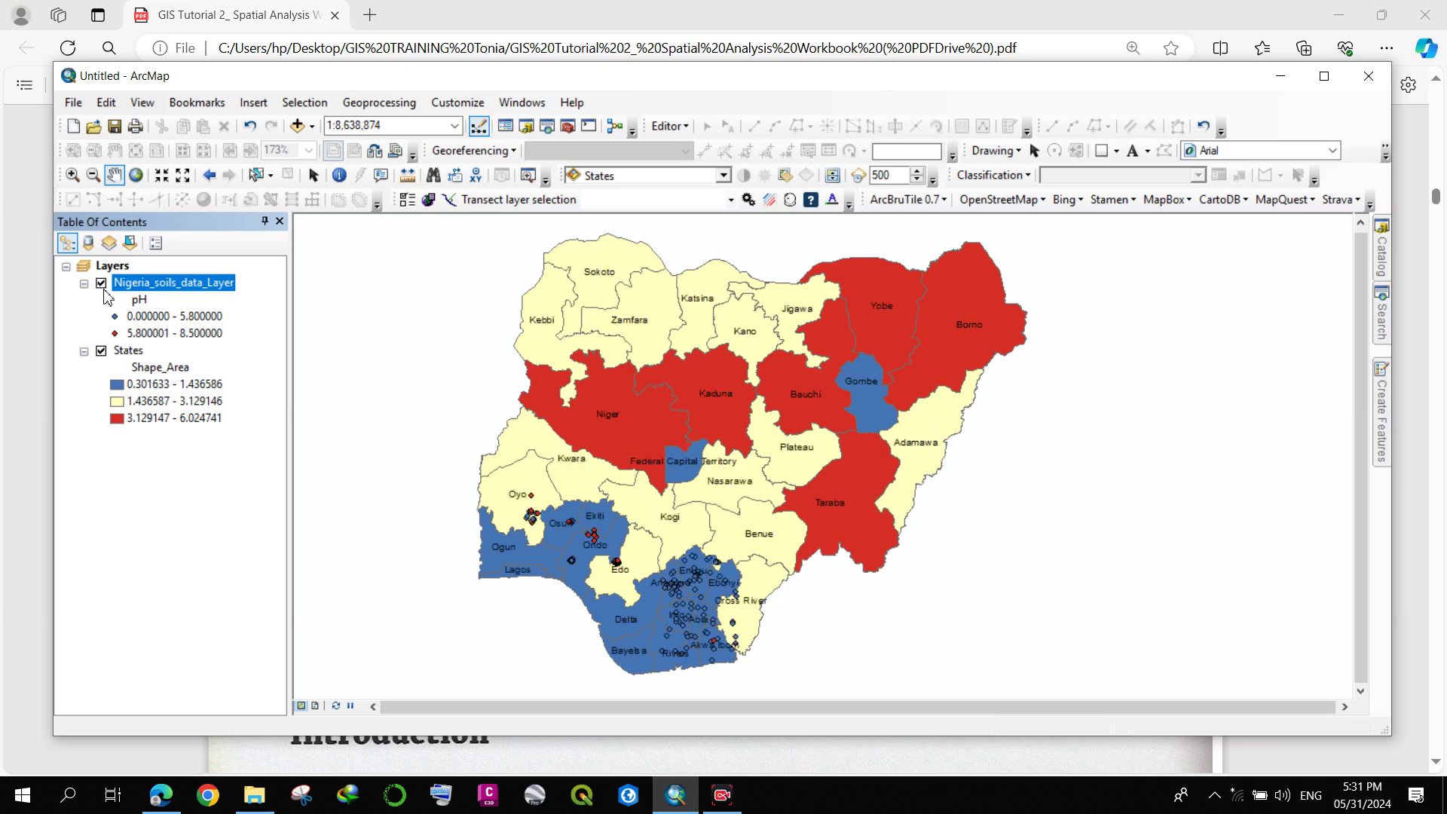
Step: Set the symbol size to 18 for the lower pH class of the Nigeria_soils_data_Layer
scroll(607, 603, "down", 1)
scroll(607, 603, "down", 1)
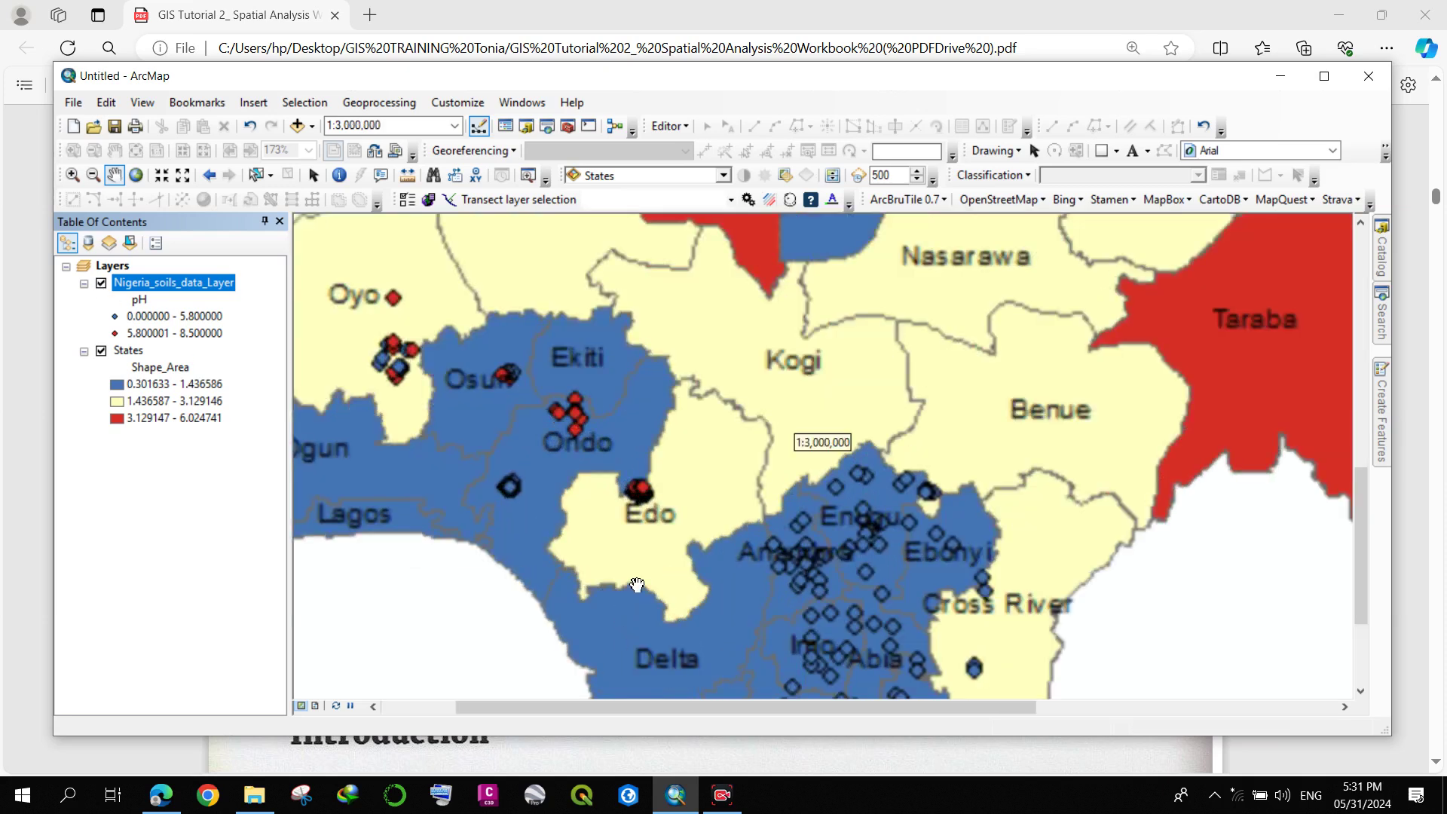
left_click_drag(800, 600, 716, 466)
mouse_move(729, 544)
left_mouse_down()
mouse_move(737, 497)
mouse_move(716, 537)
left_mouse_up()
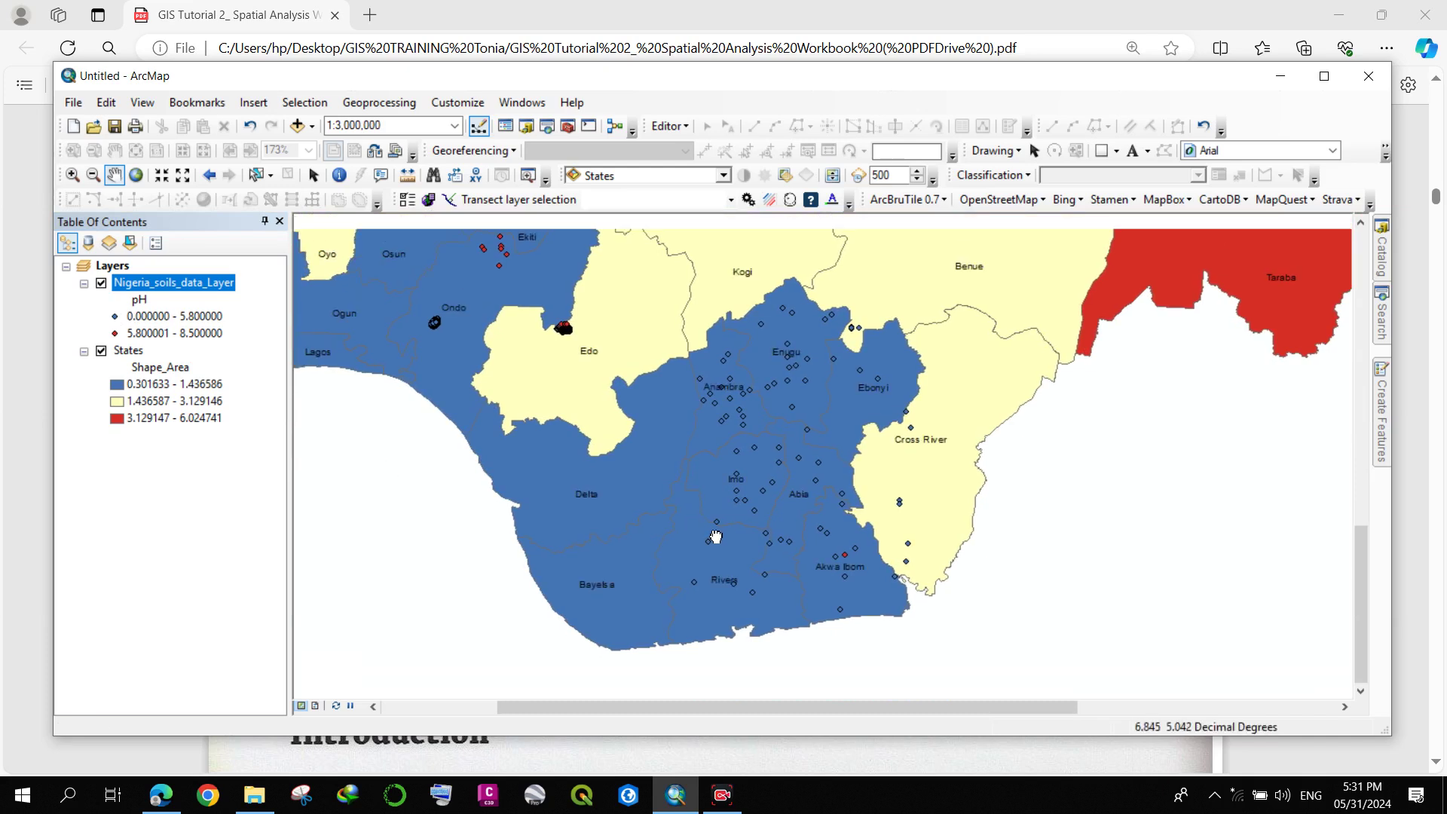
left_click(115, 323)
double_click(116, 320)
left_click_drag(819, 365, 756, 379)
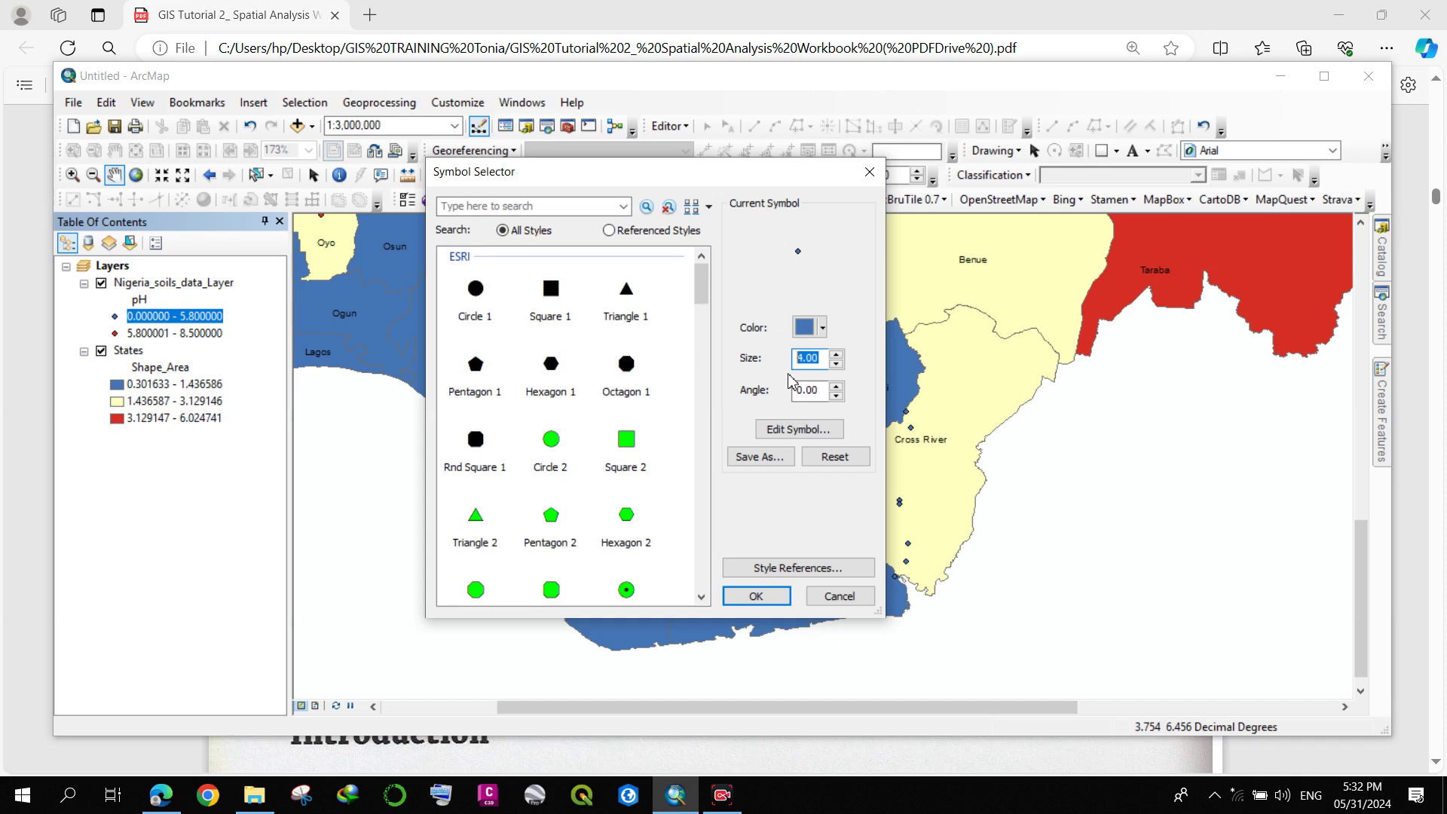
type("18")
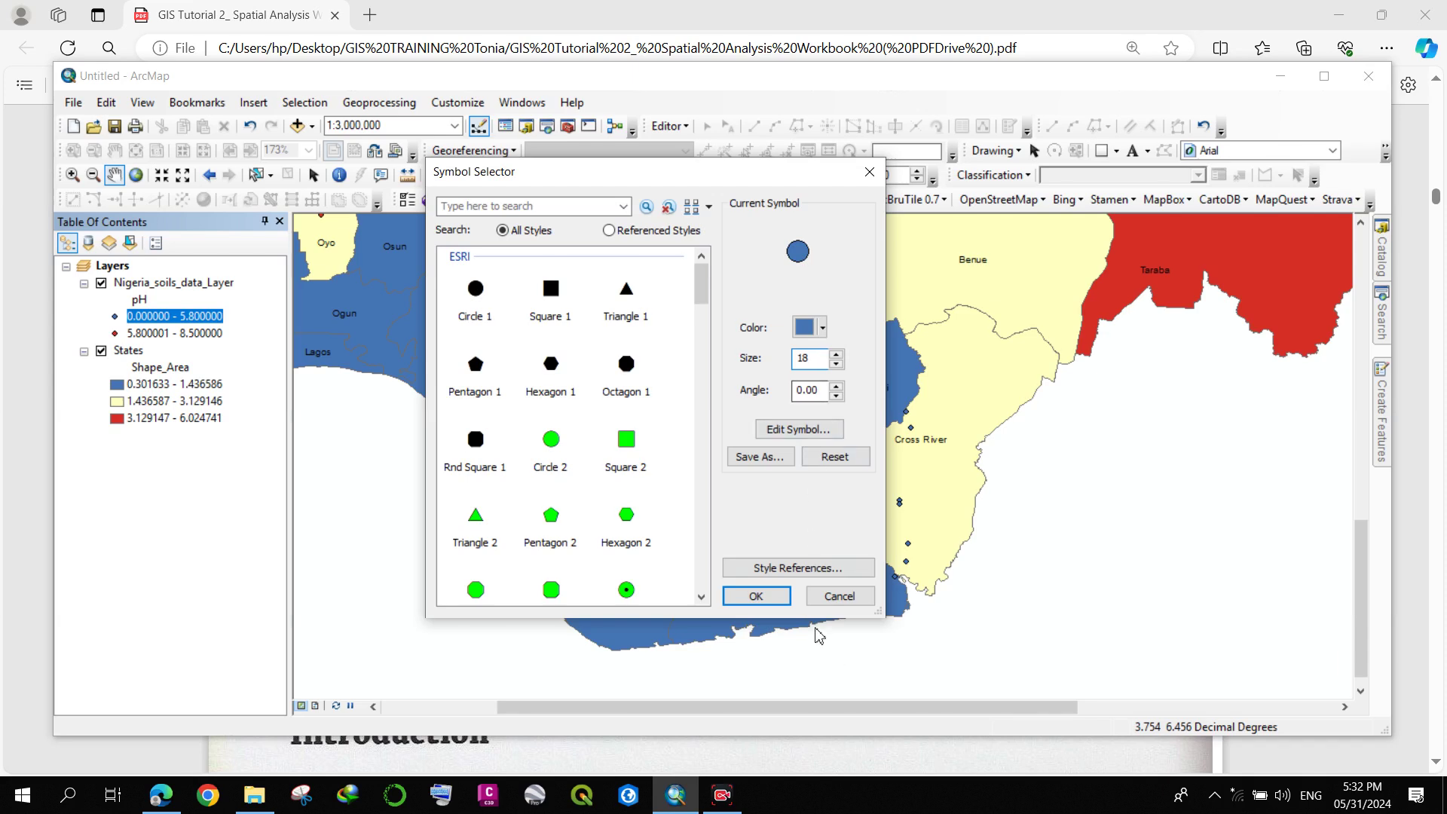
left_click(756, 596)
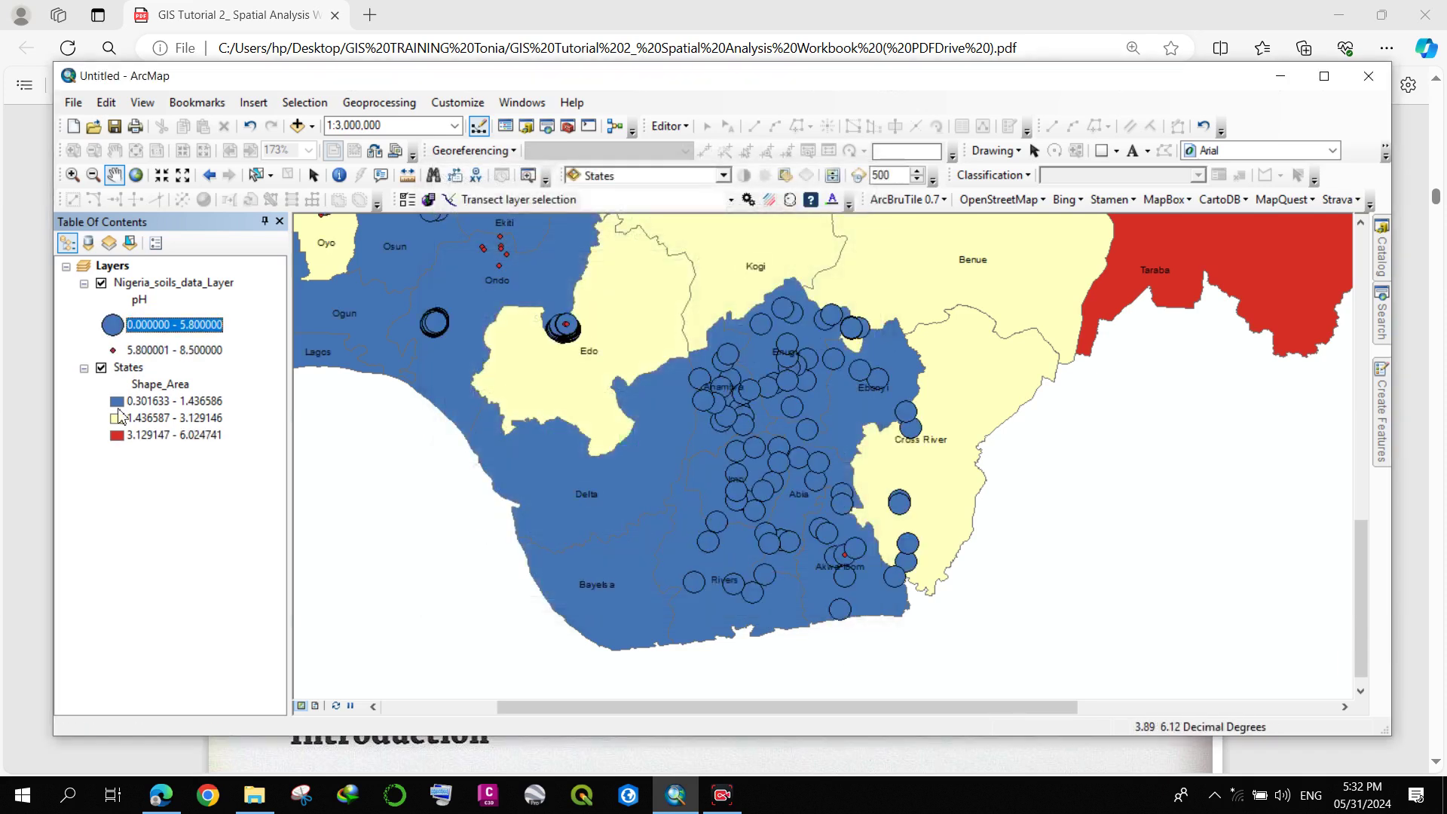
Step: Set the symbol size of the soil layer's lower pH class to 10 and of its upper pH class to 8
double_click(112, 325)
double_click(810, 358)
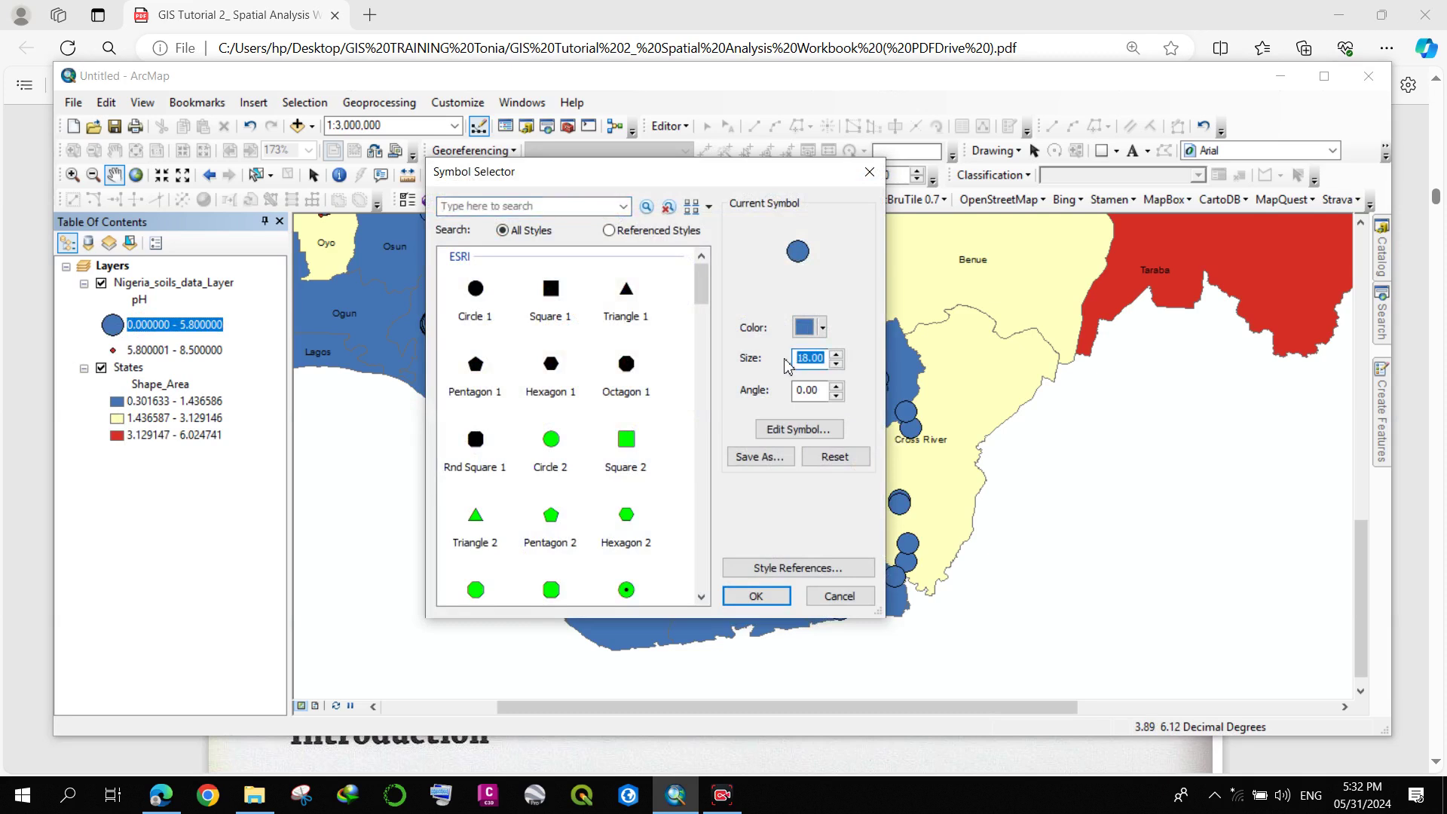
type("10")
left_click(756, 596)
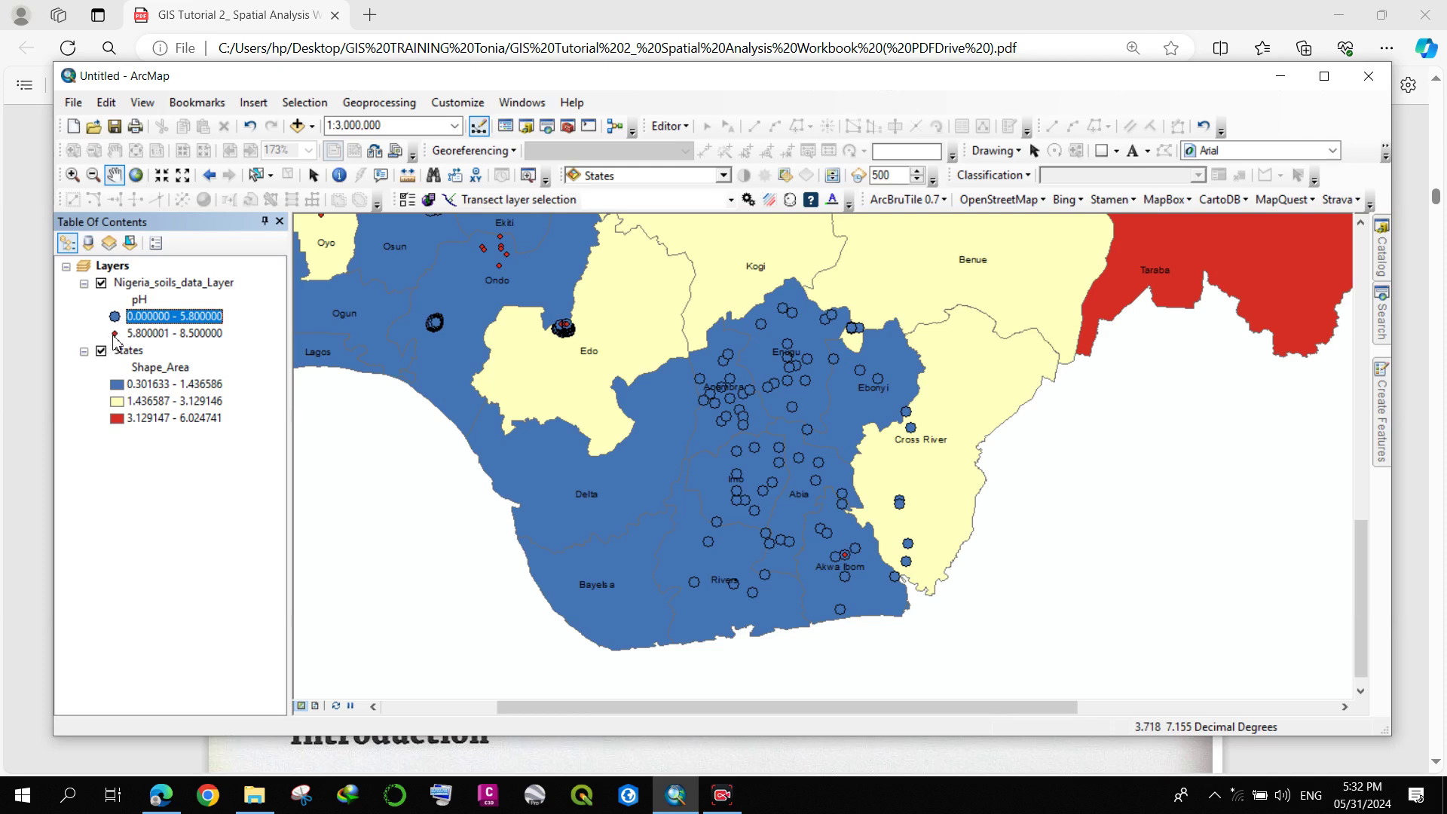
double_click(115, 334)
double_click(807, 358)
type("8")
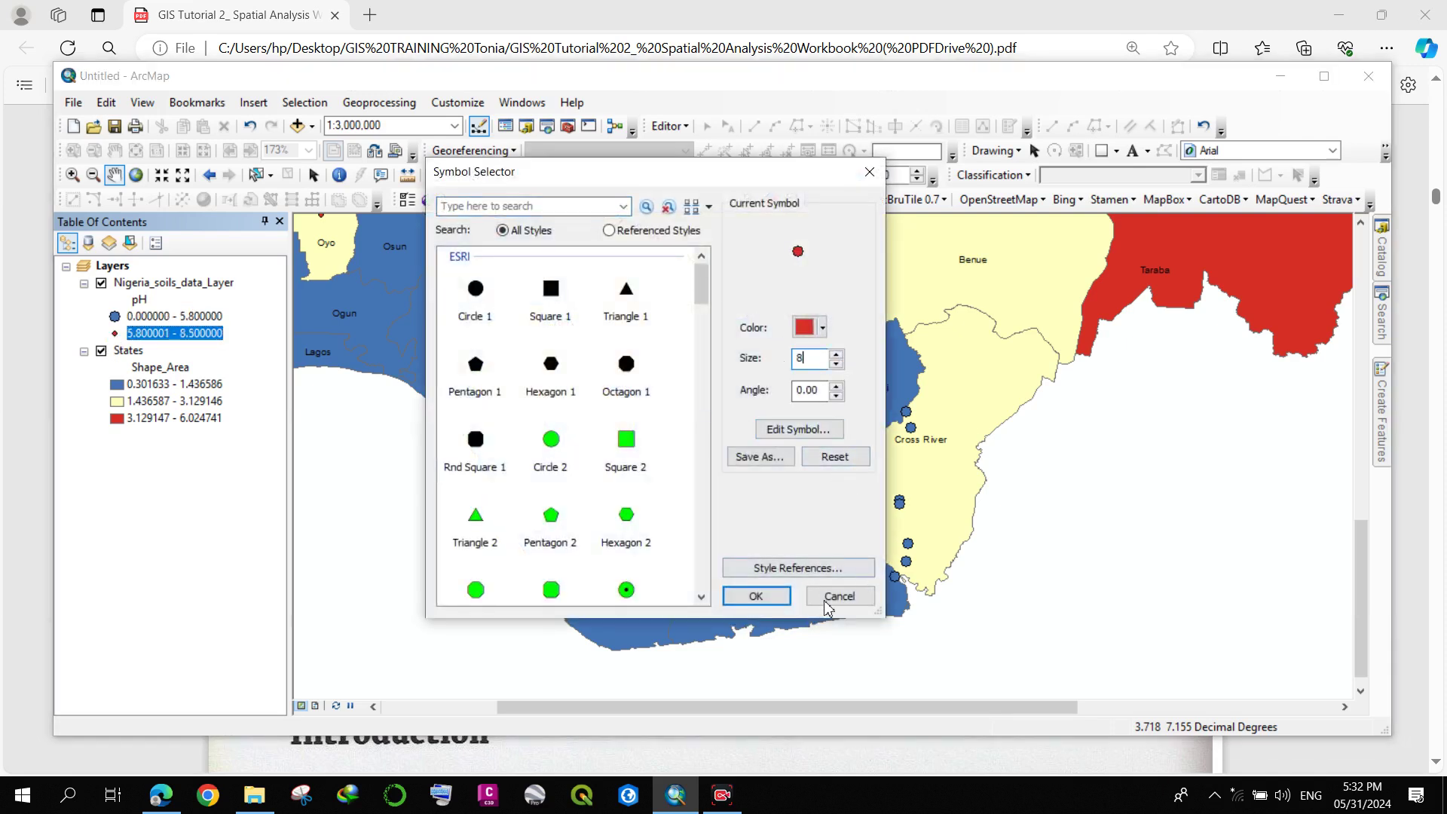
left_click(756, 596)
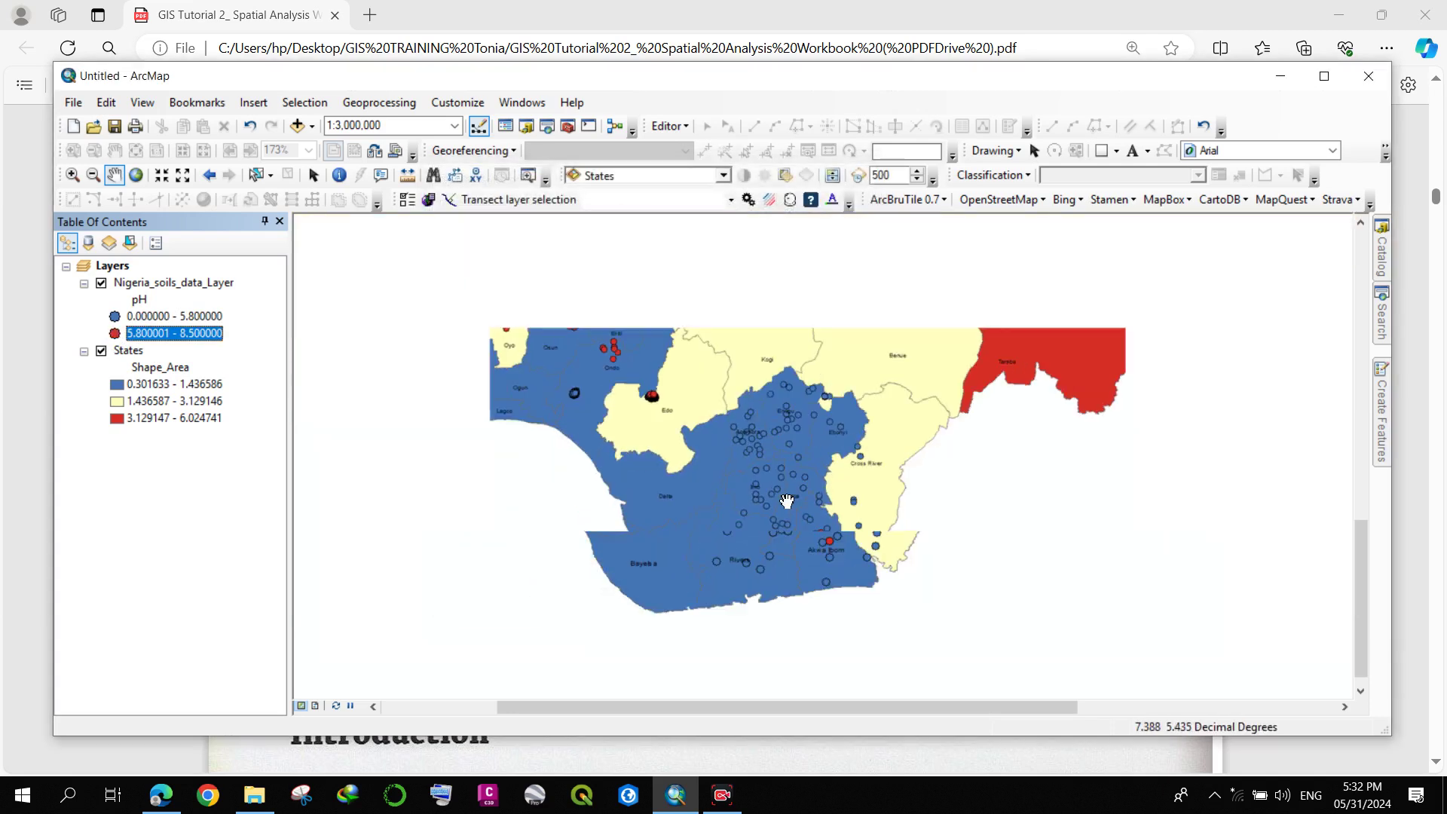
Step: Examine how the two soil pH classes are distributed across the southern states, from Oyo and Ondo to Cross River
scroll(891, 530, "down", 3)
left_click_drag(713, 474, 716, 543)
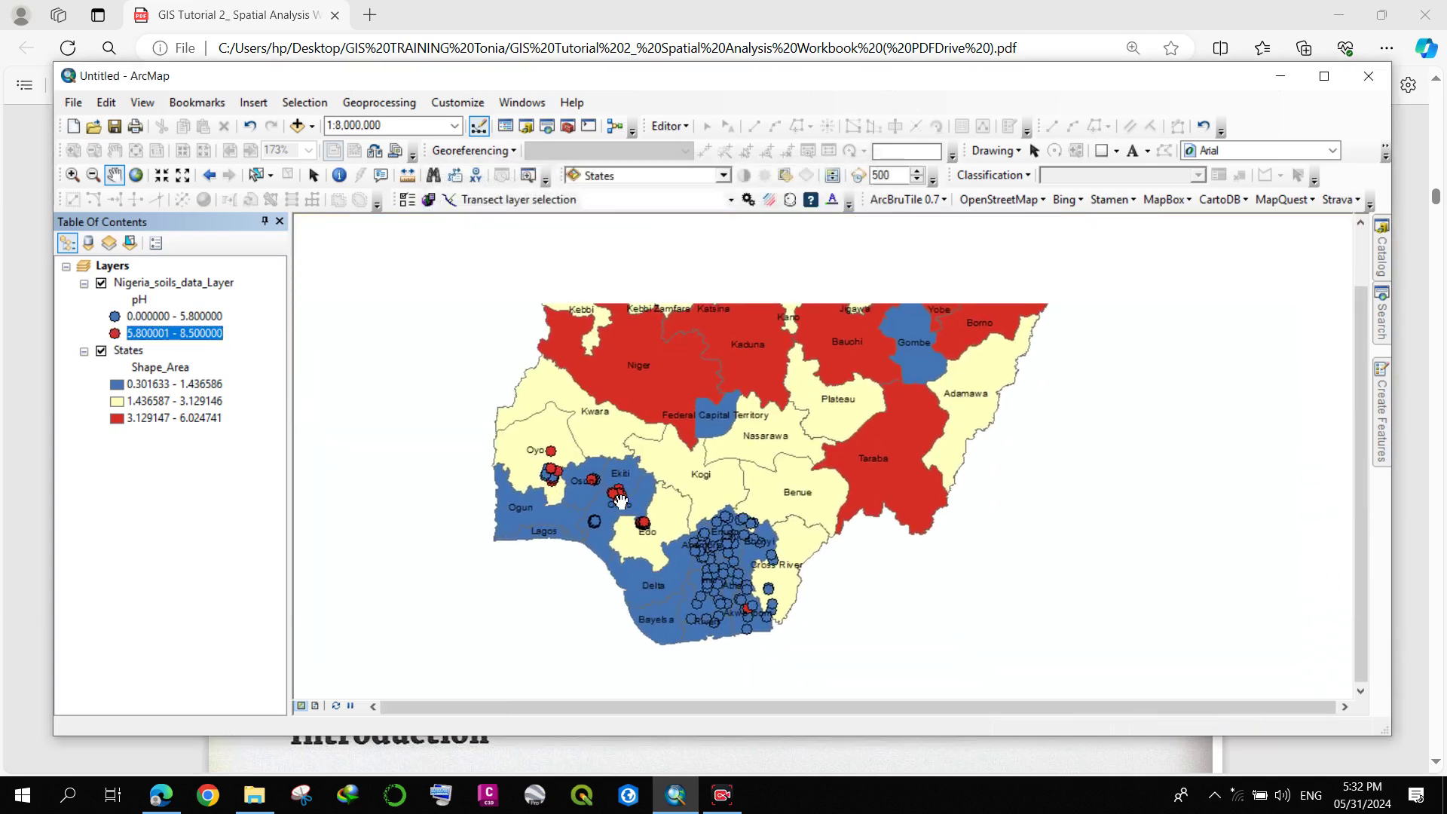
scroll(822, 452, "up", 2)
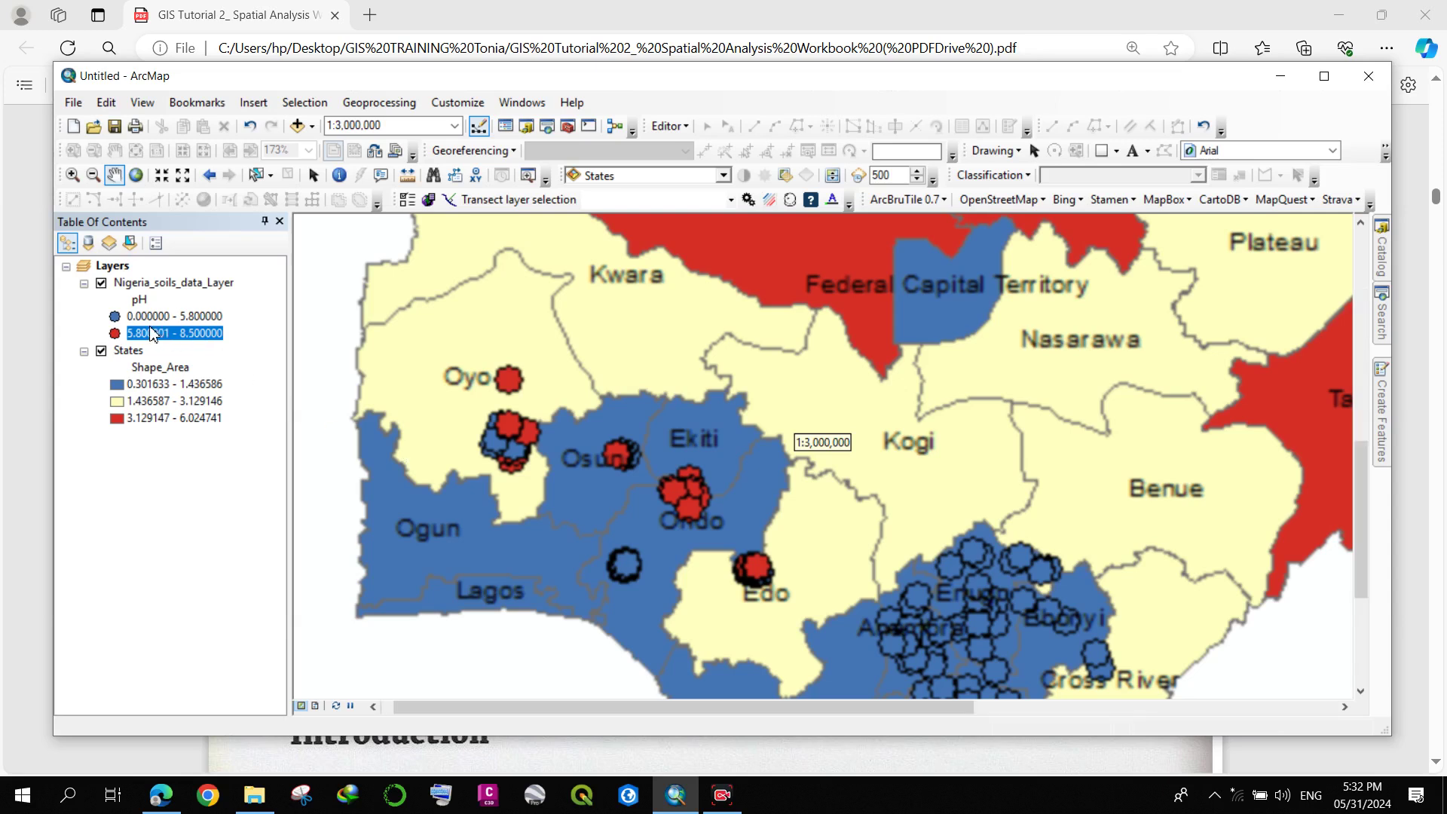
left_click_drag(637, 565, 621, 447)
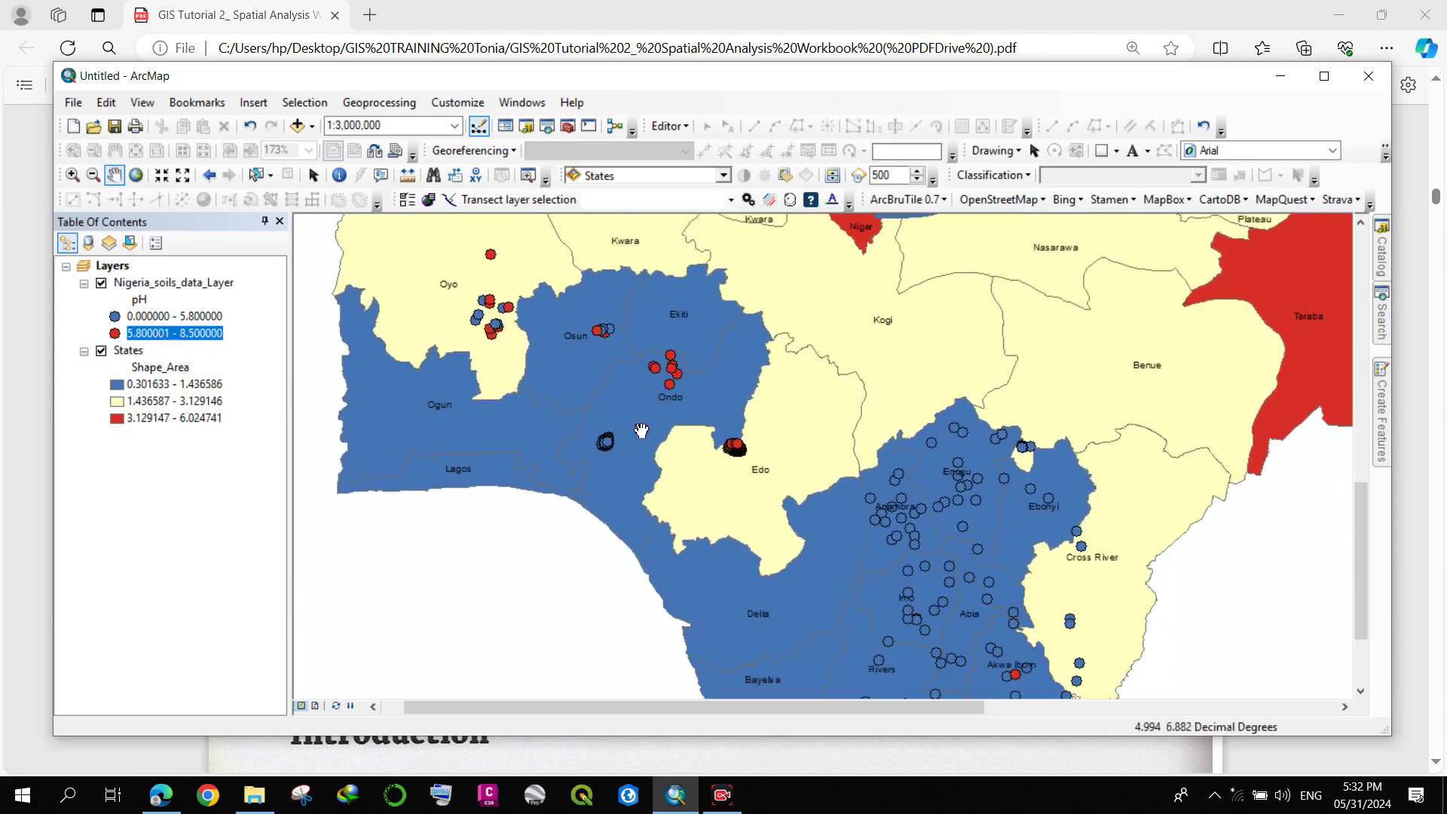
left_click_drag(520, 336, 539, 385)
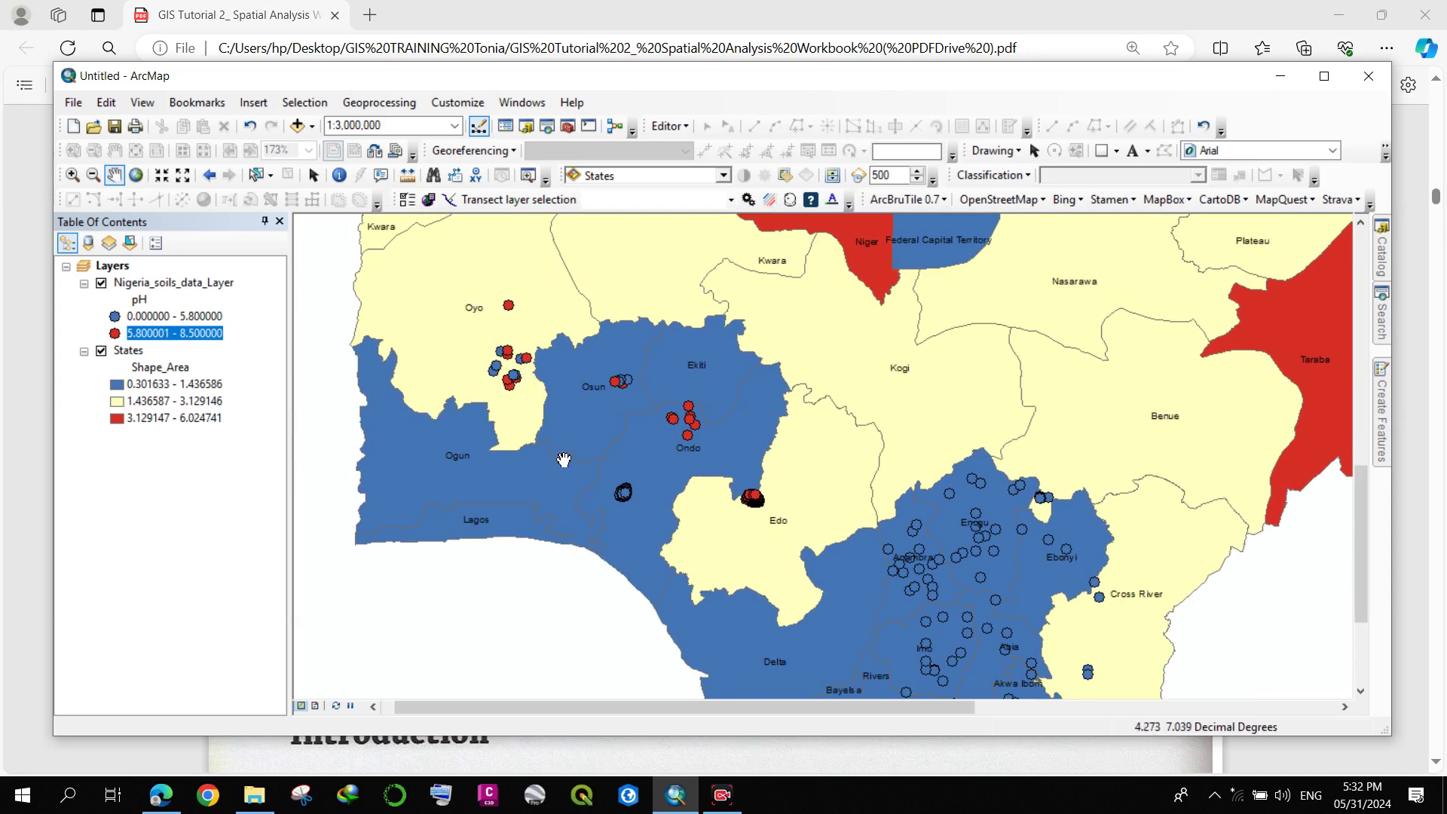
scroll(563, 456, "up", 2)
scroll(621, 459, "down", 3)
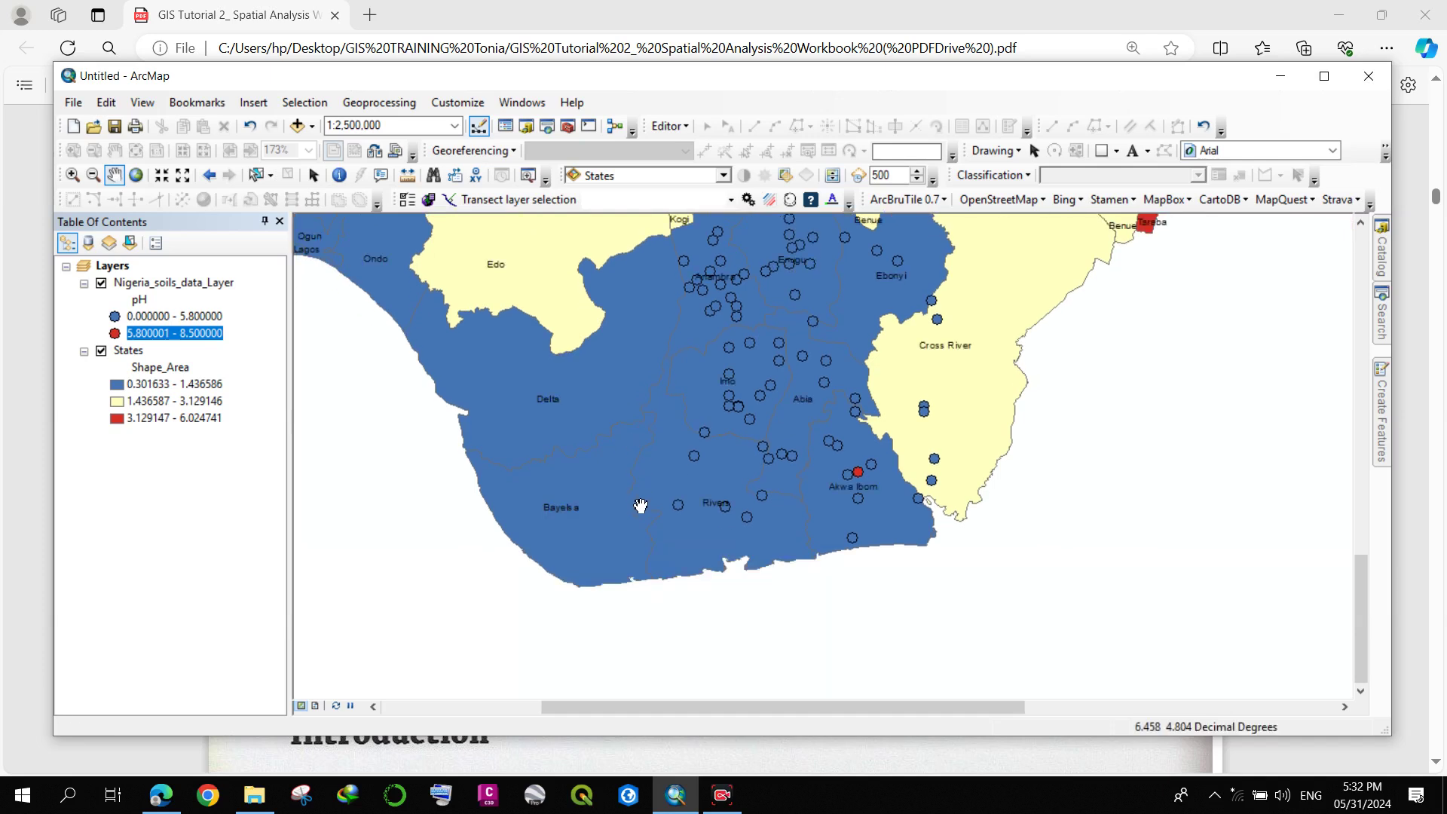
left_click_drag(665, 496, 688, 462)
left_click_drag(744, 356, 753, 410)
left_click_drag(698, 315, 737, 417)
left_click_drag(816, 493, 750, 391)
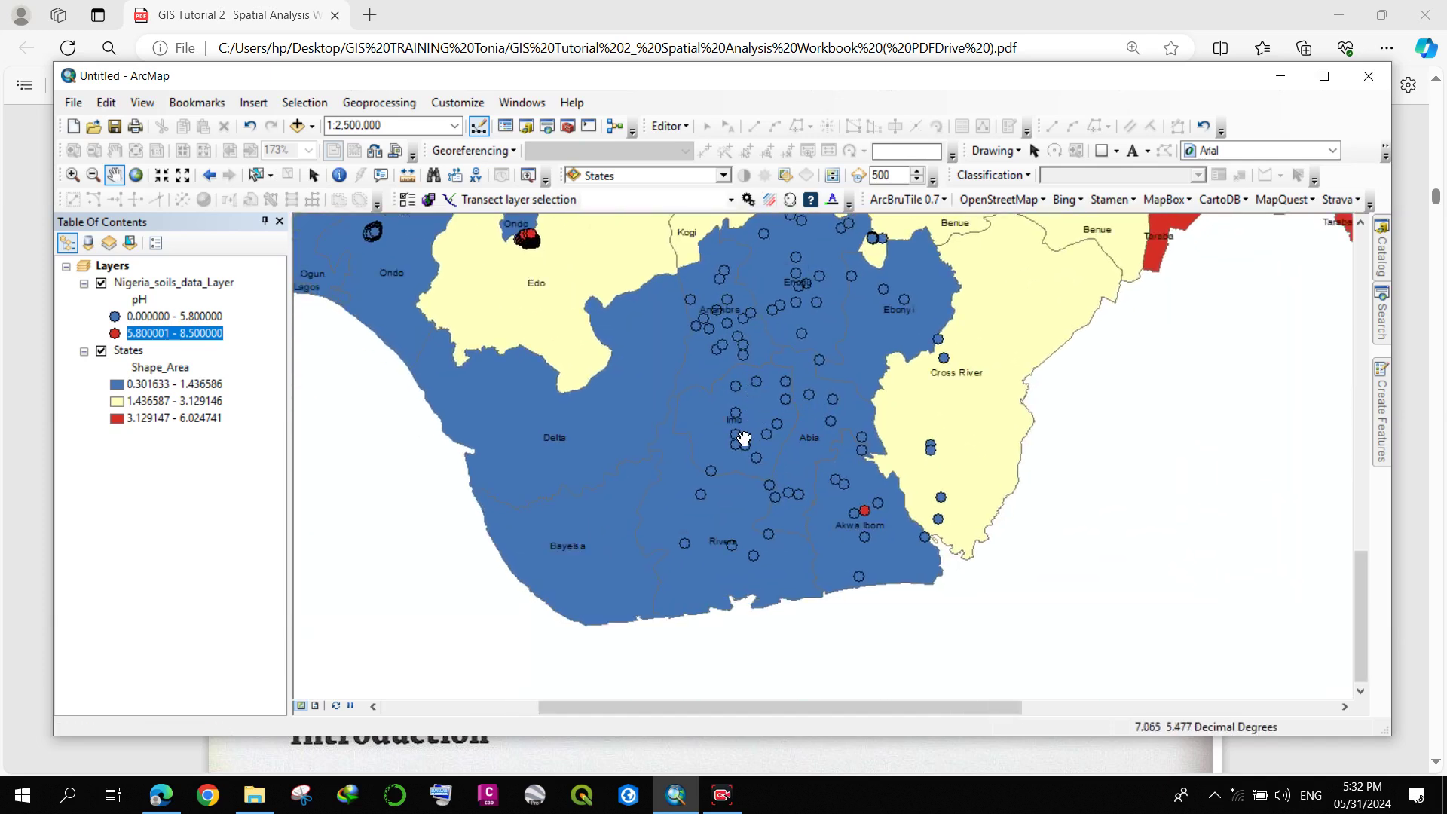
scroll(742, 433, "down", 2)
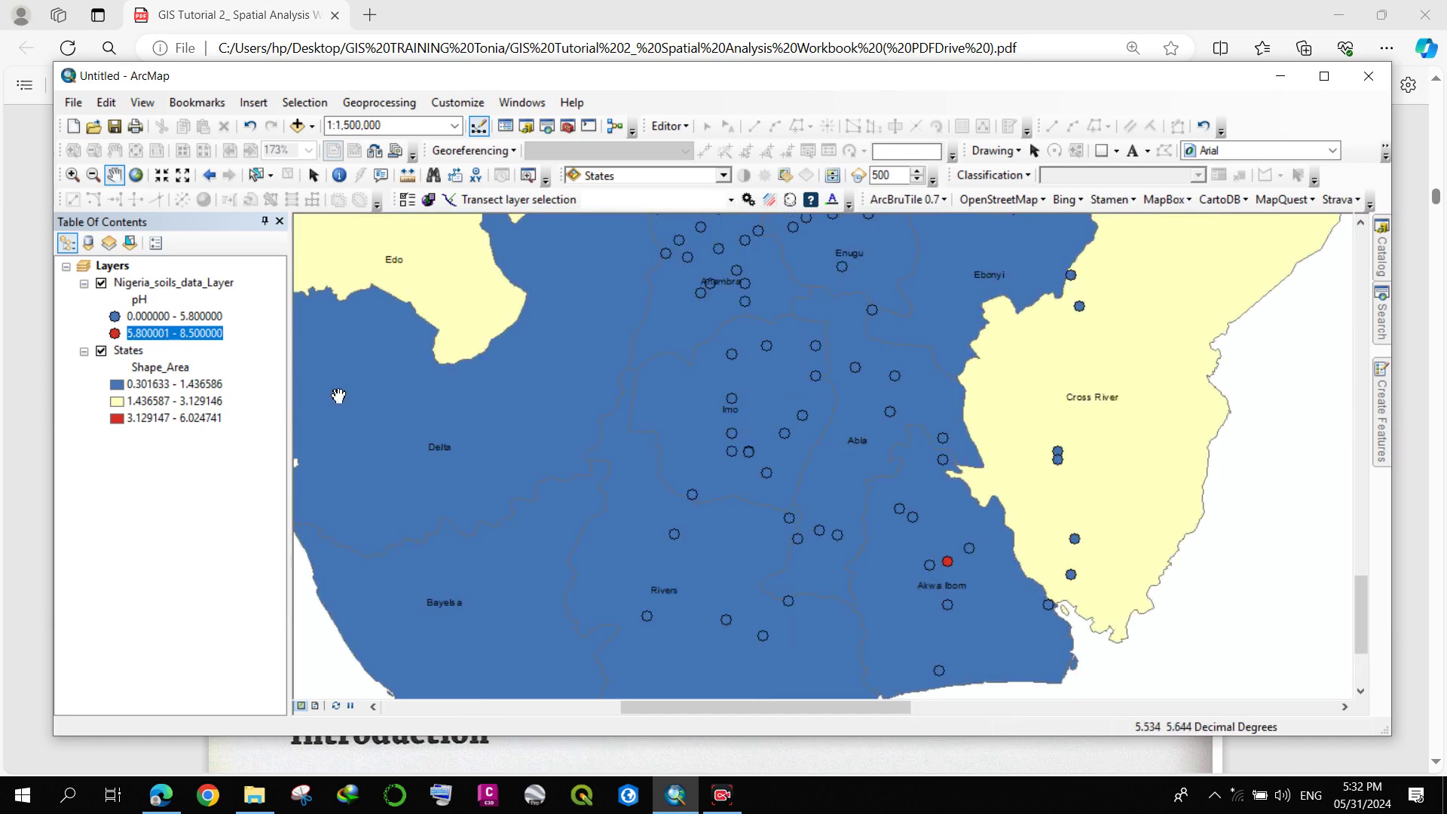
scroll(520, 374, "up", 4)
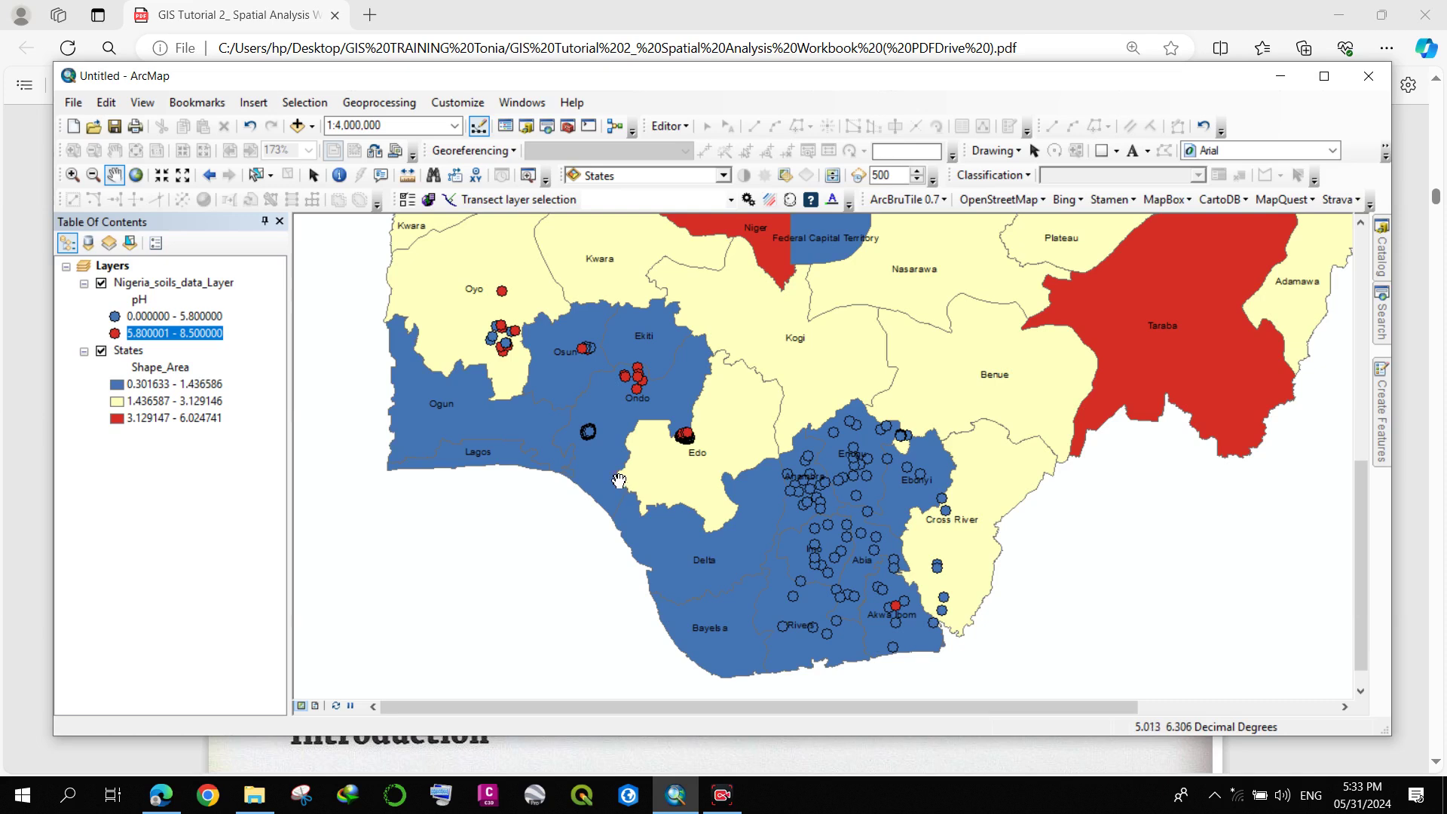
left_click_drag(559, 443, 577, 452)
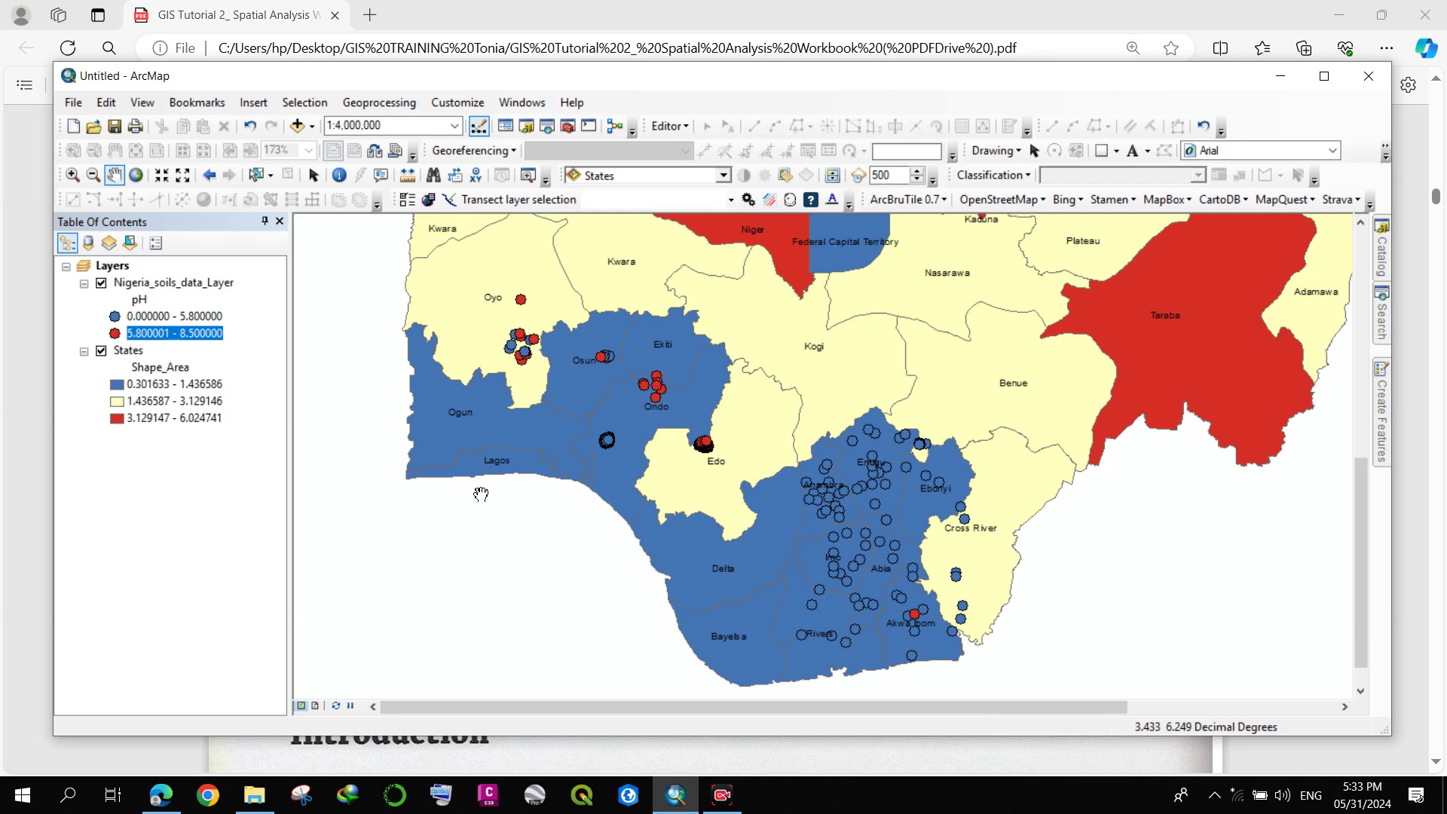
left_click_drag(767, 393, 715, 421)
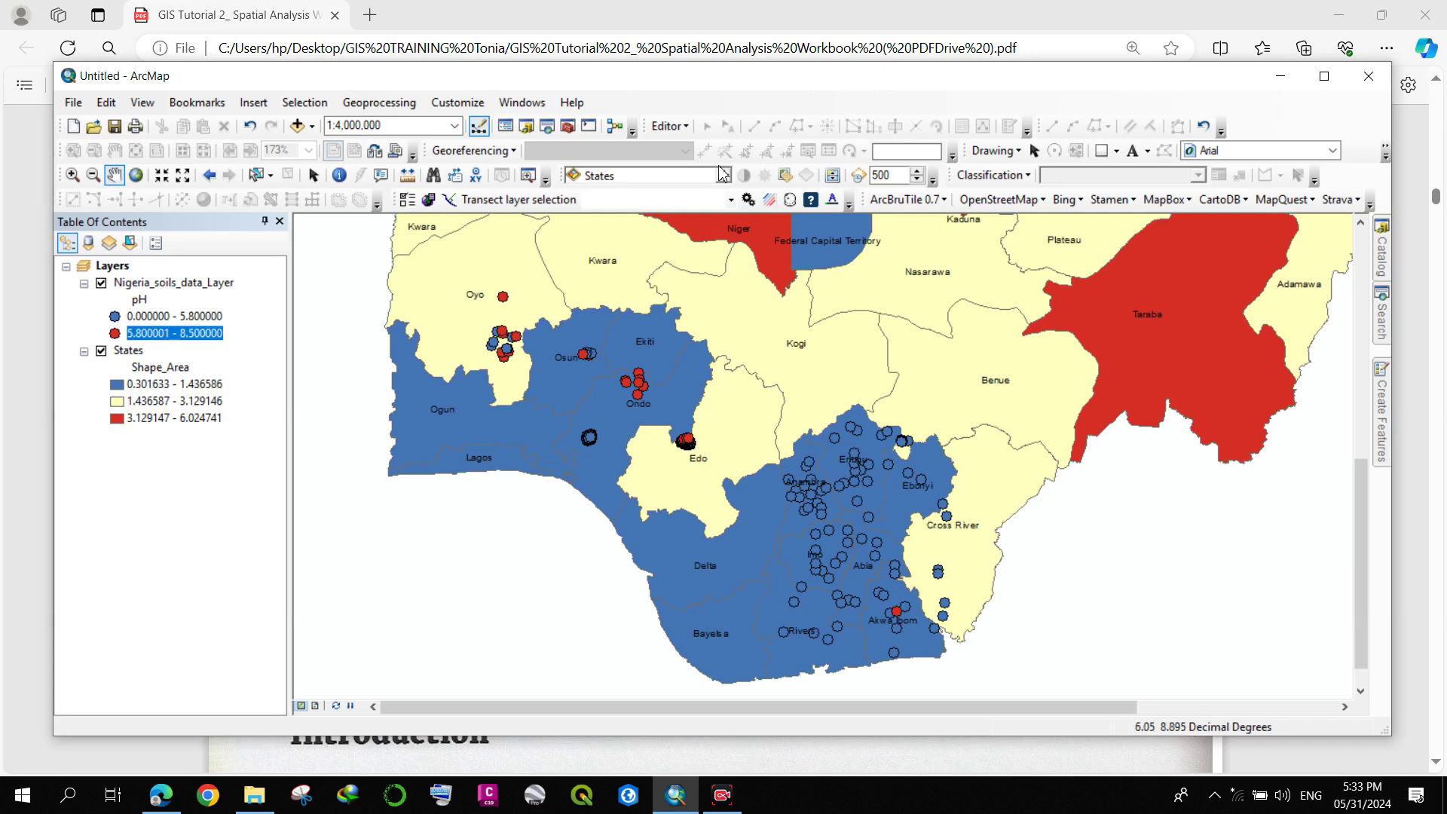
Step: Select Osun in the States layer by attributes, replacing the old query with "ADM1_NAME" = 'Osun'
left_click(322, 102)
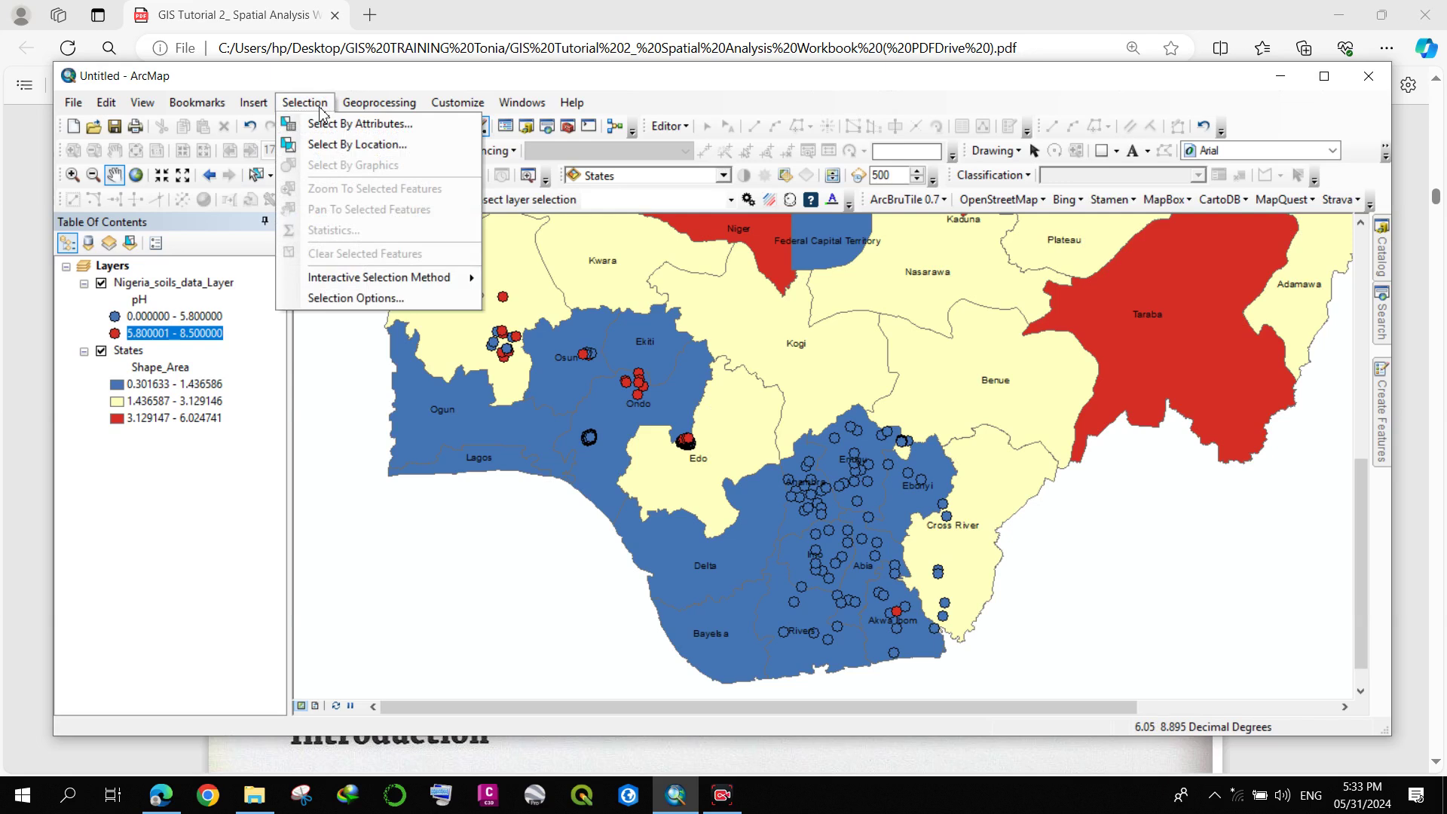
left_click(324, 124)
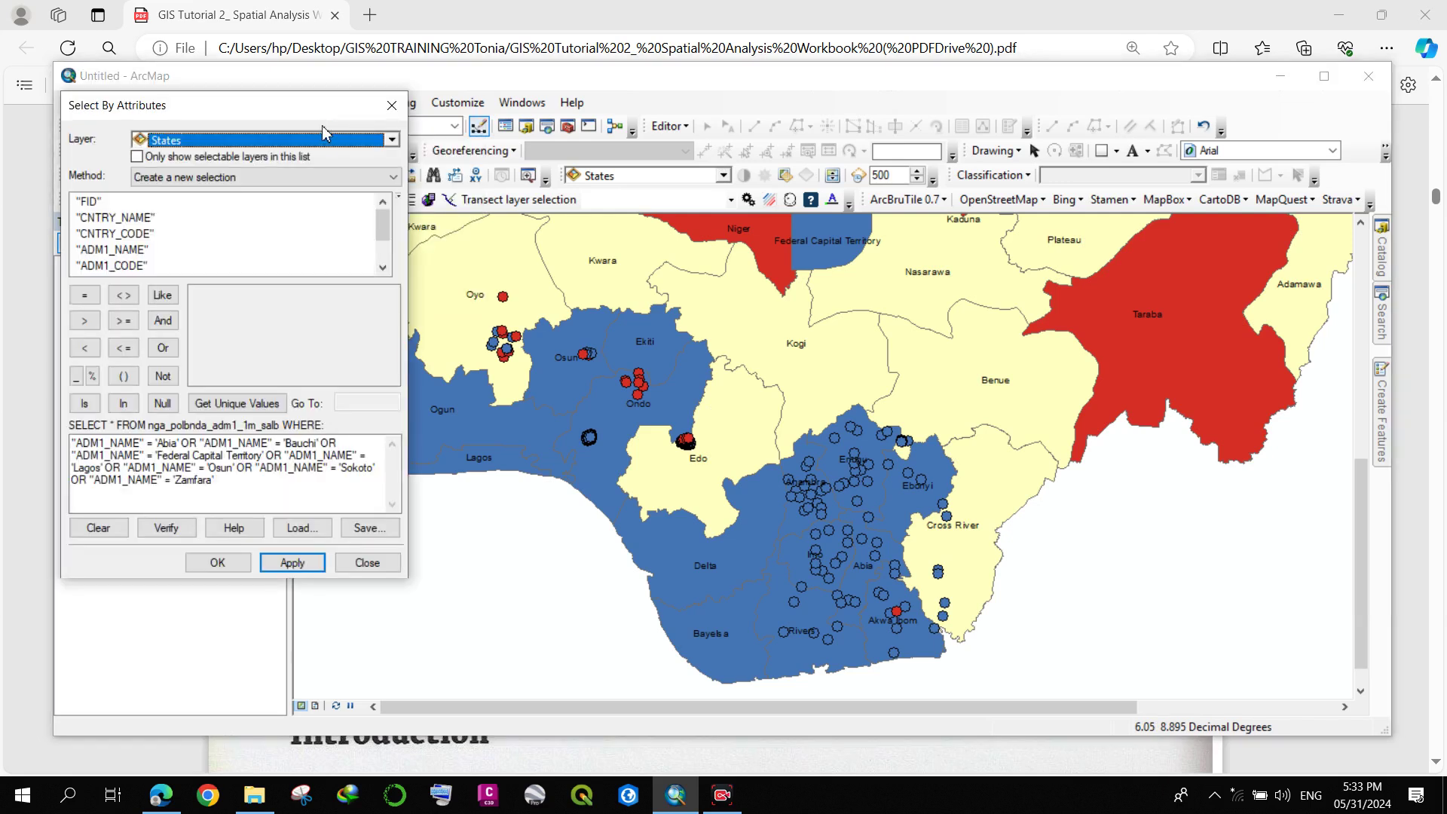
left_click_drag(226, 486, 66, 441)
key("Delete")
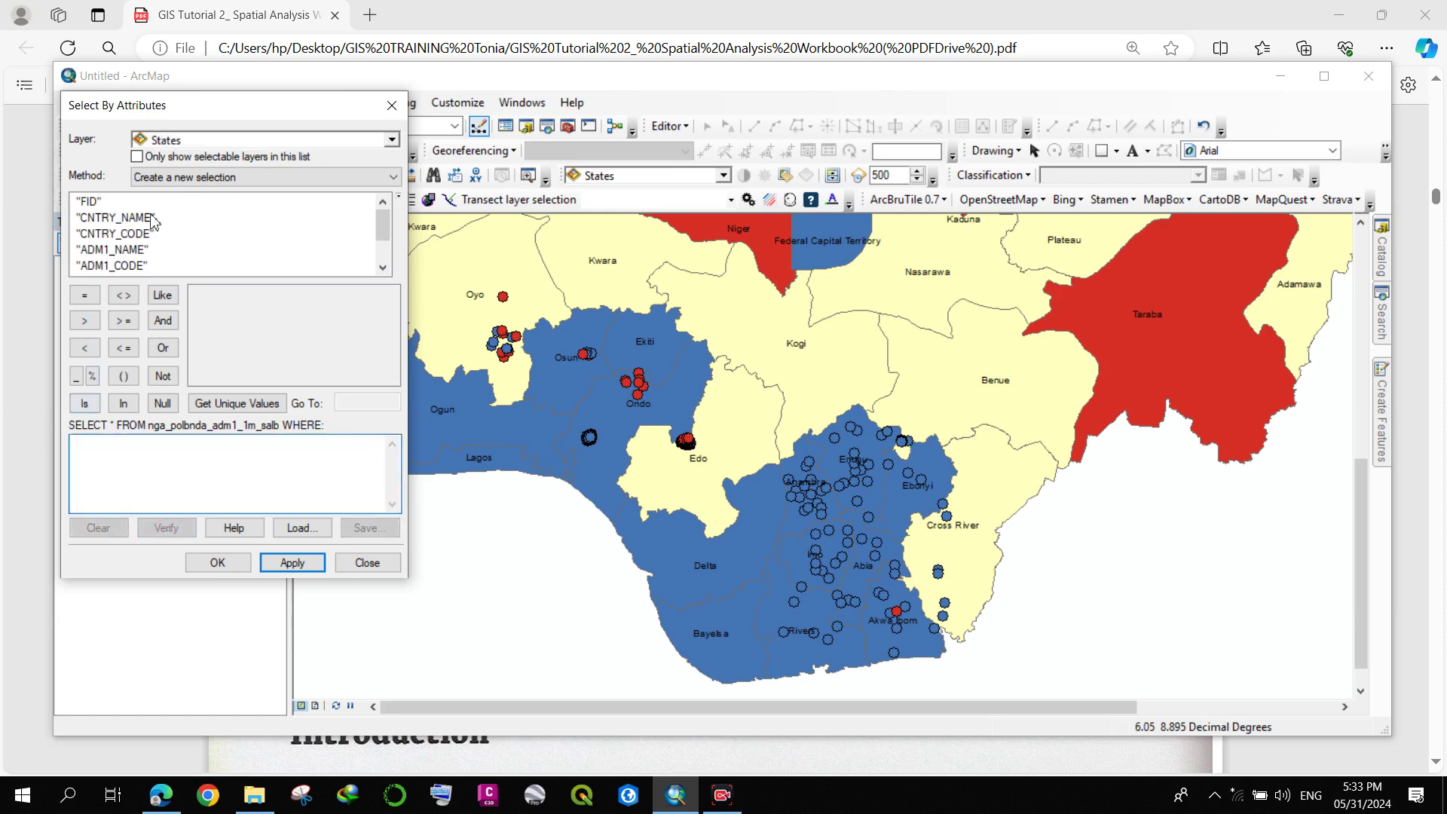
double_click(118, 251)
left_click(85, 294)
left_click(237, 403)
scroll(226, 354, "down", 9)
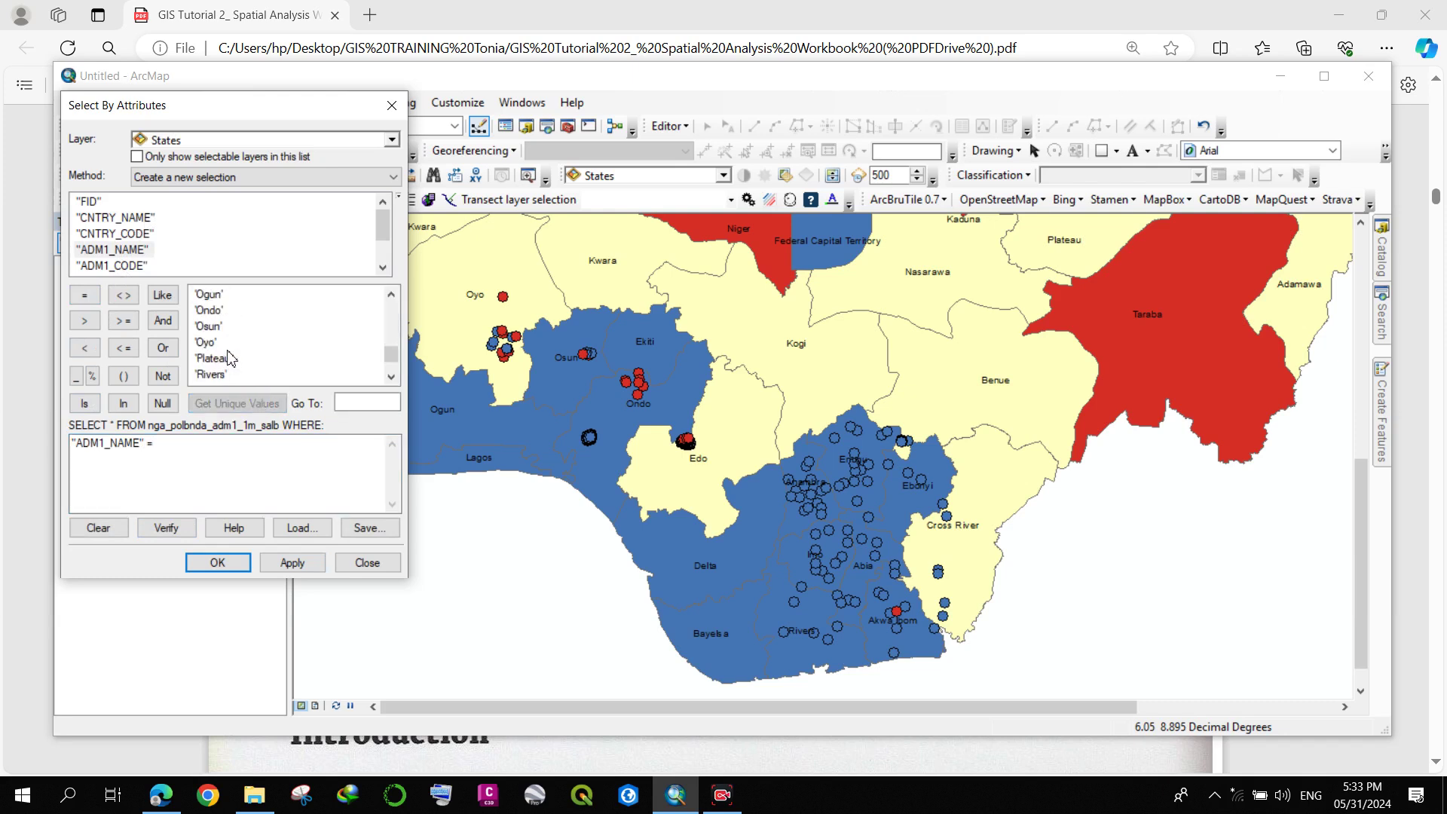
double_click(208, 327)
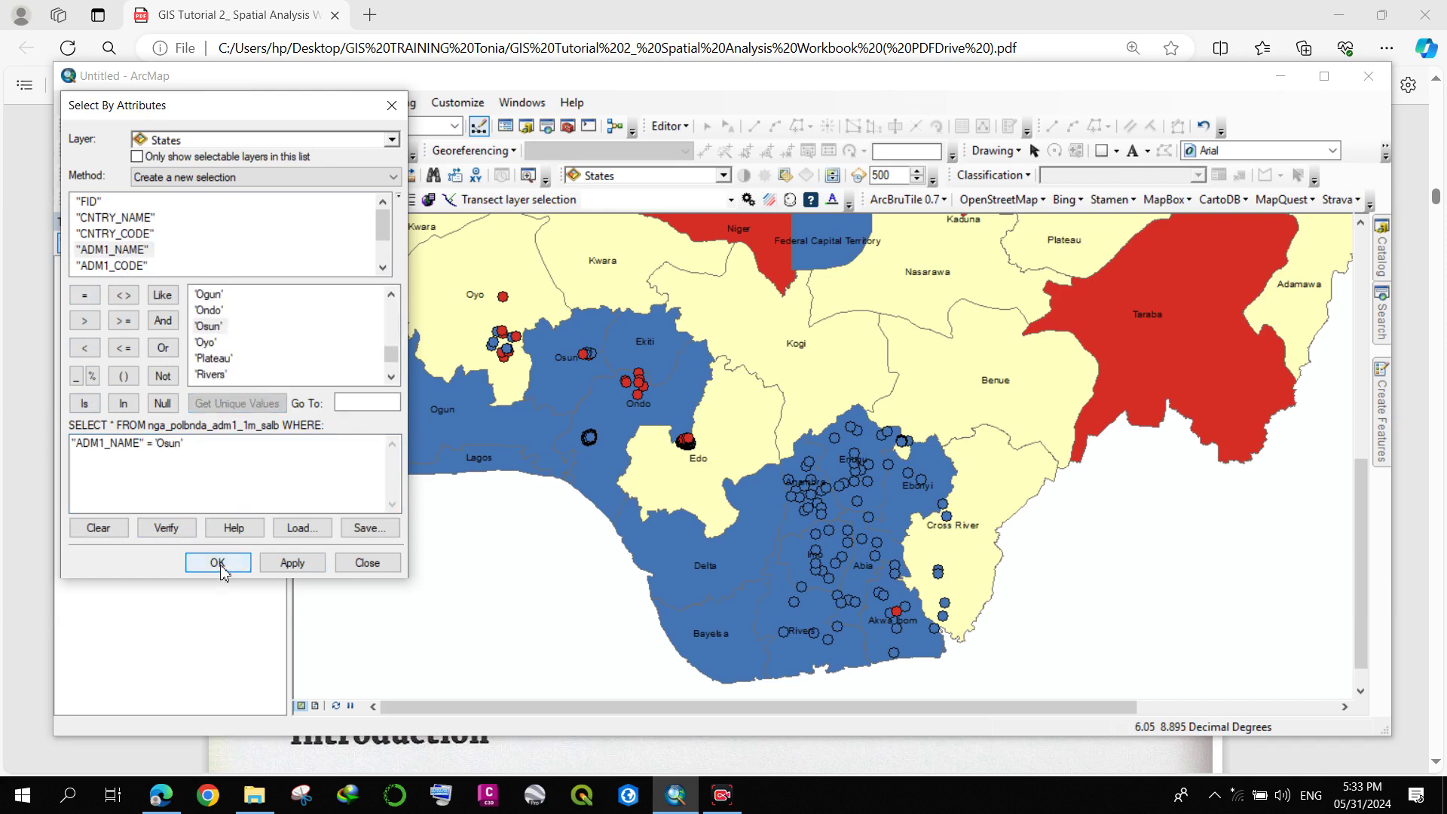
left_click(217, 562)
scroll(587, 438, "up", 2)
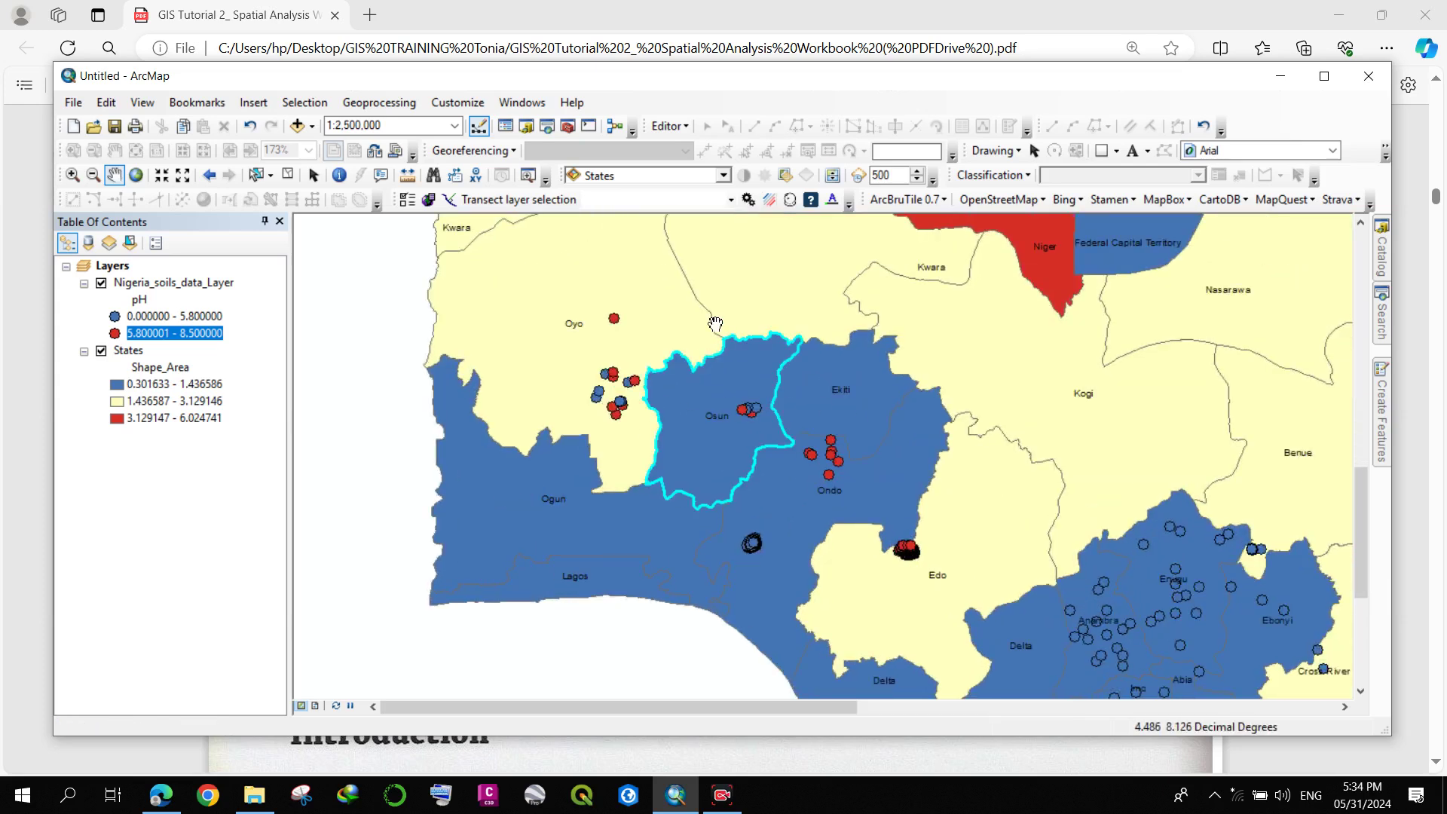
left_click(304, 101)
left_click(339, 142)
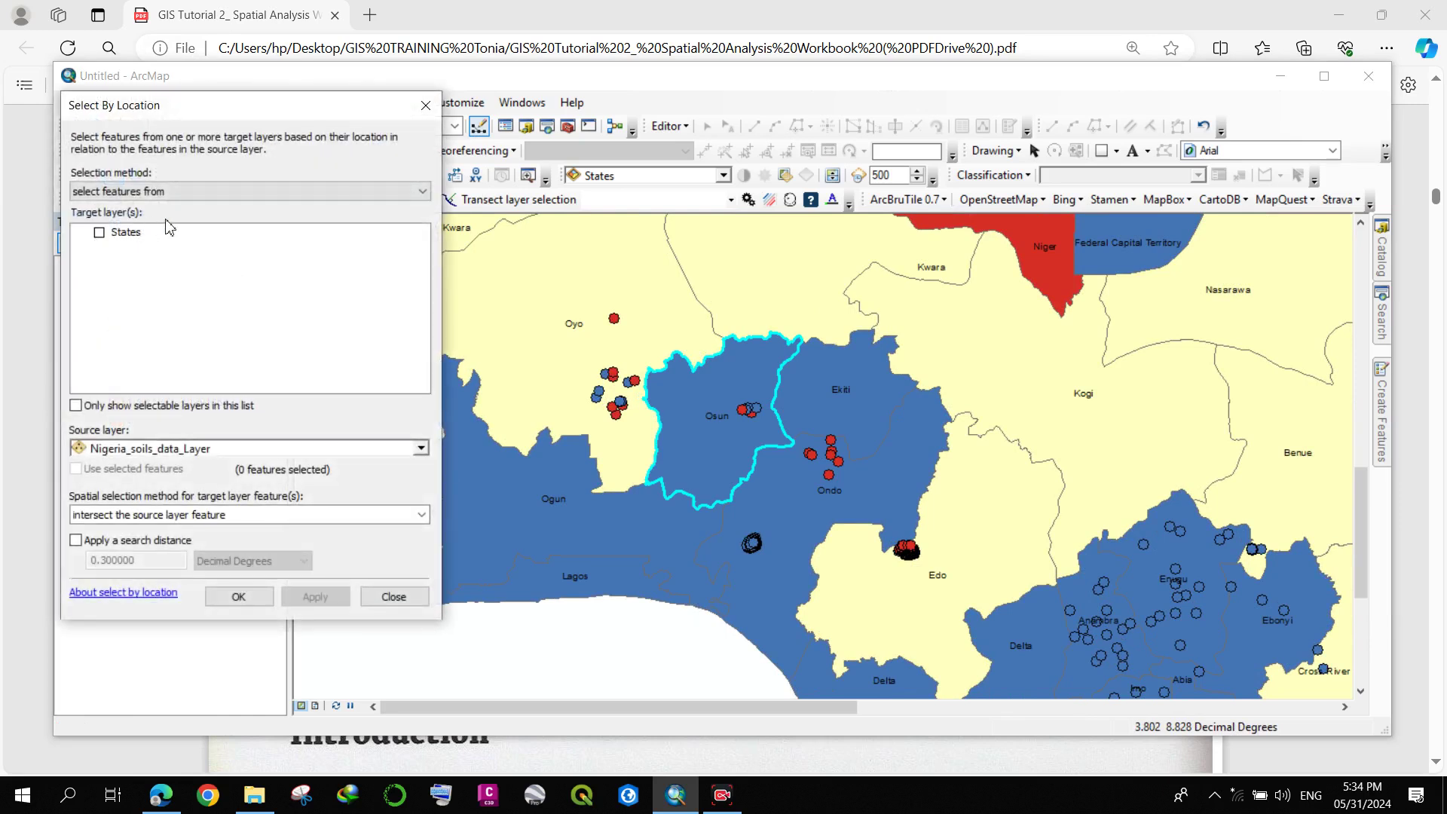
left_click_drag(260, 104, 439, 94)
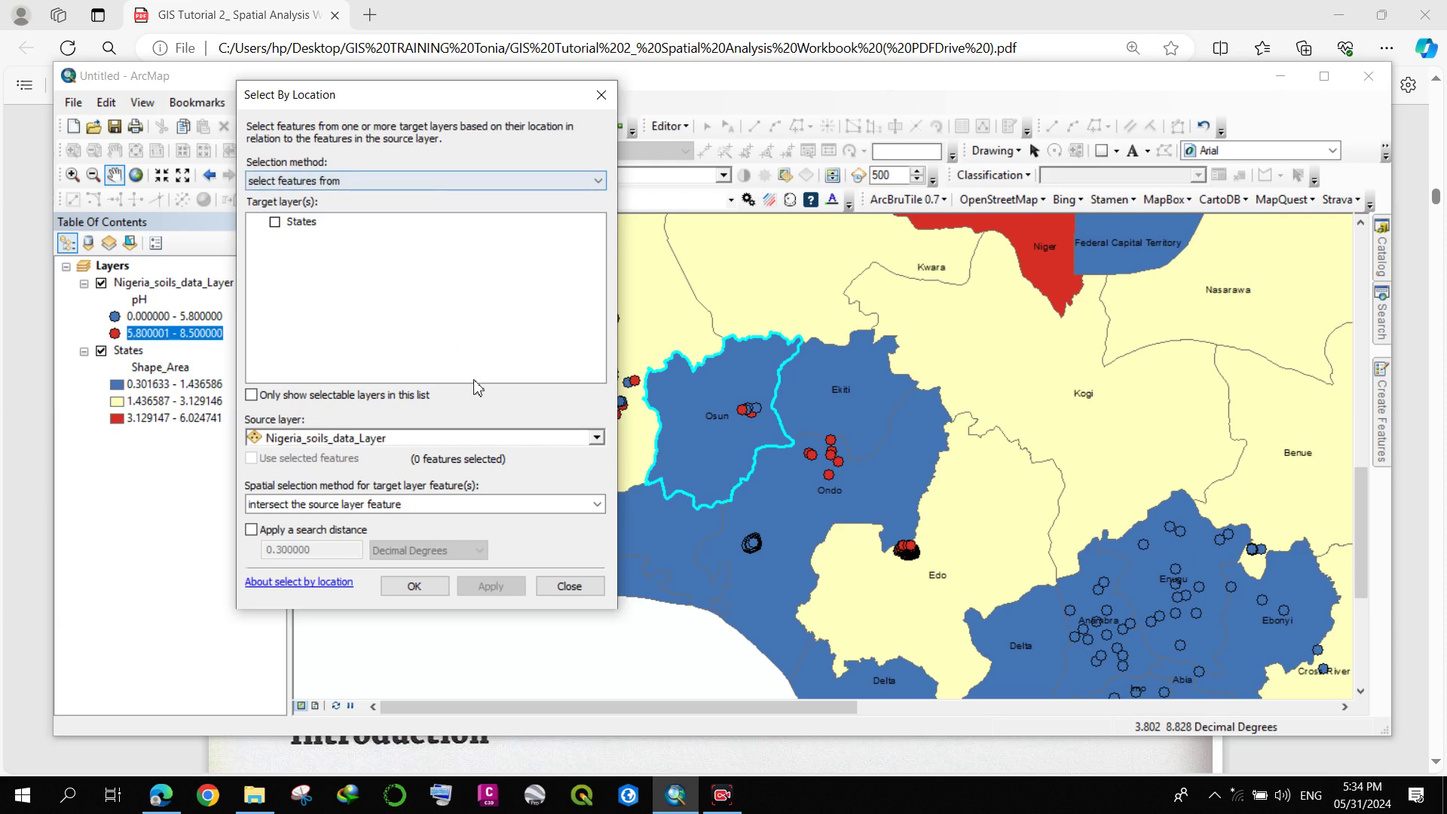
left_click(354, 443)
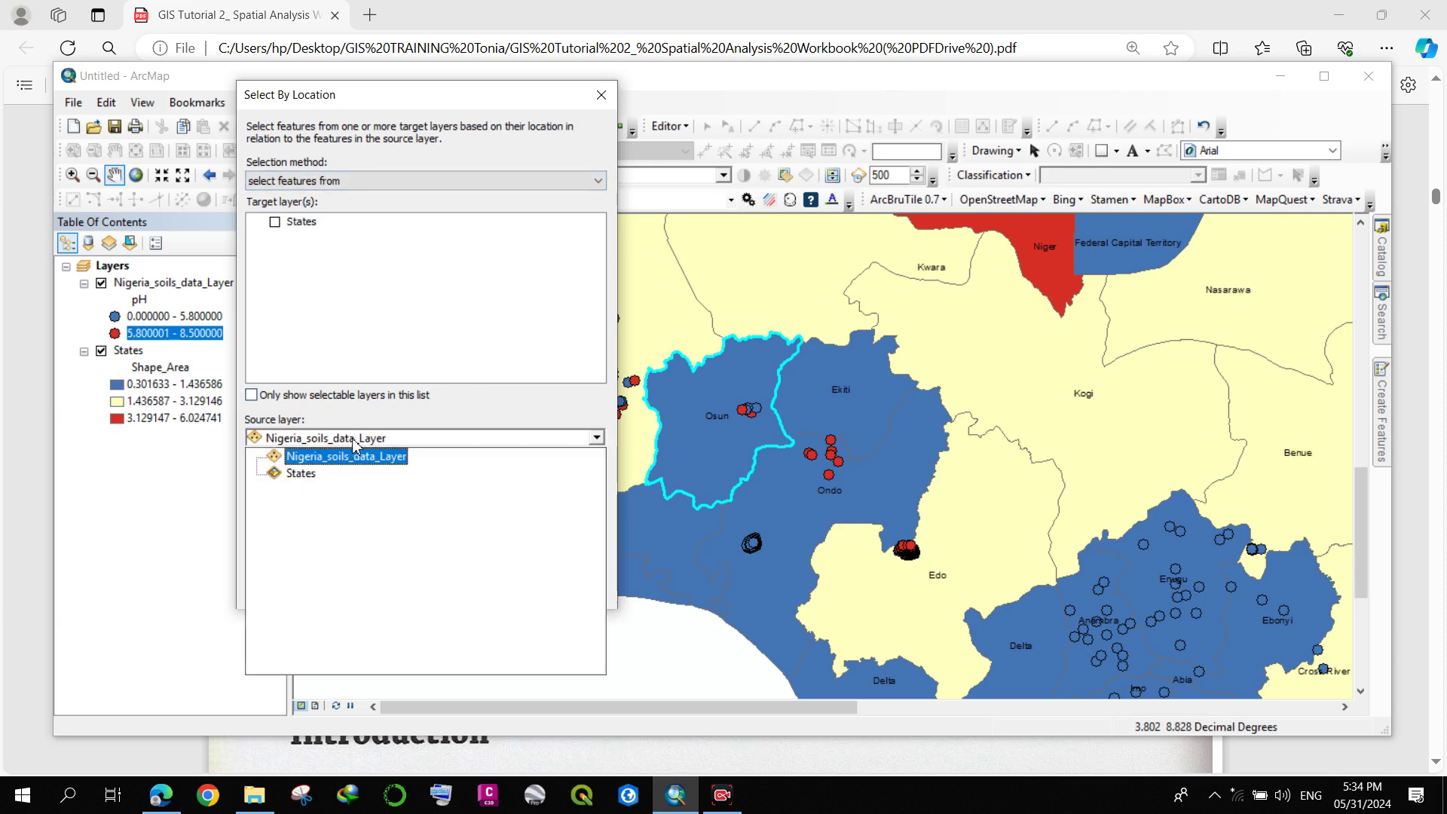
left_click(380, 265)
left_click(413, 181)
left_click(417, 183)
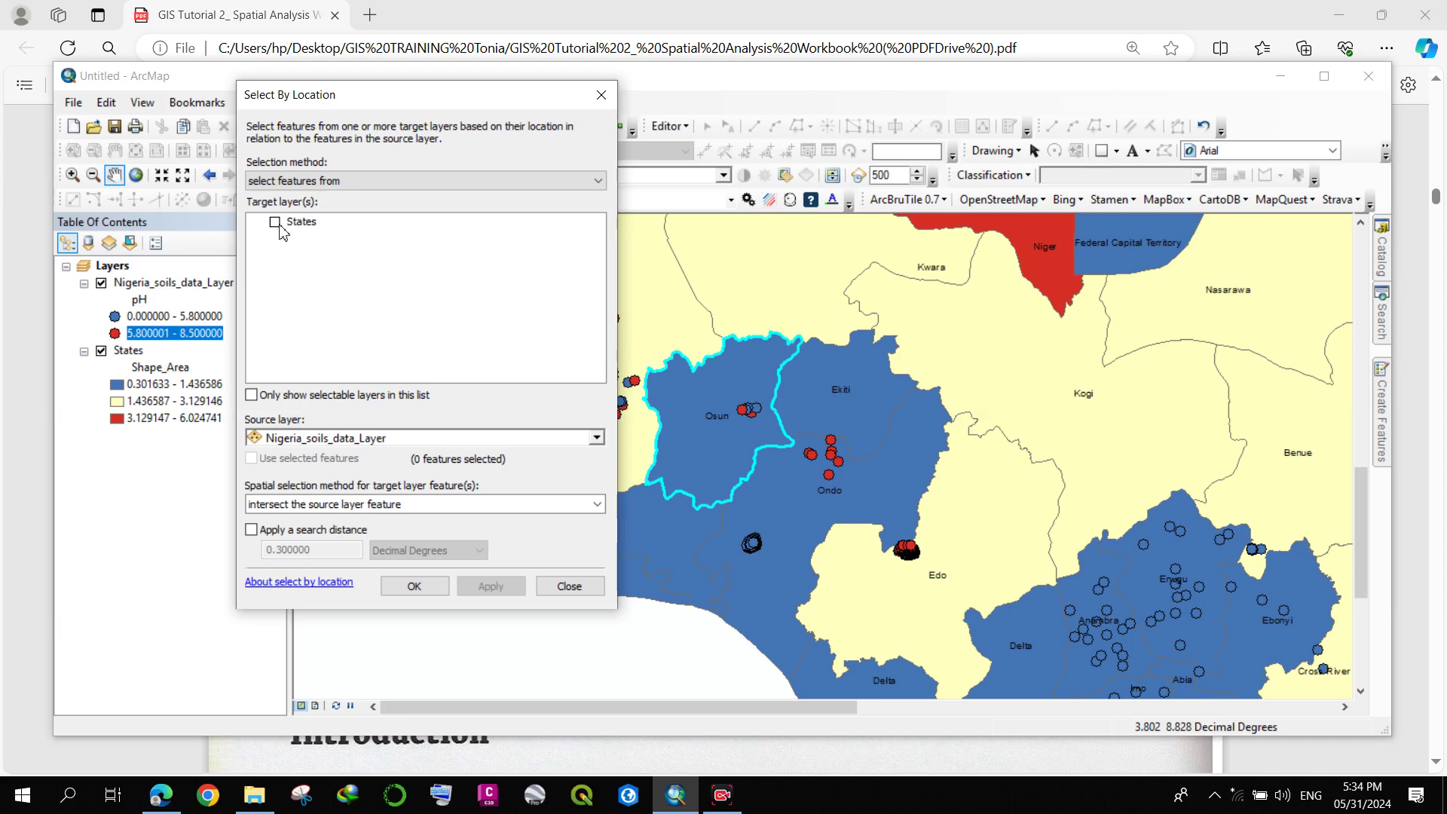
left_click(256, 393)
left_click(256, 393)
left_click(597, 438)
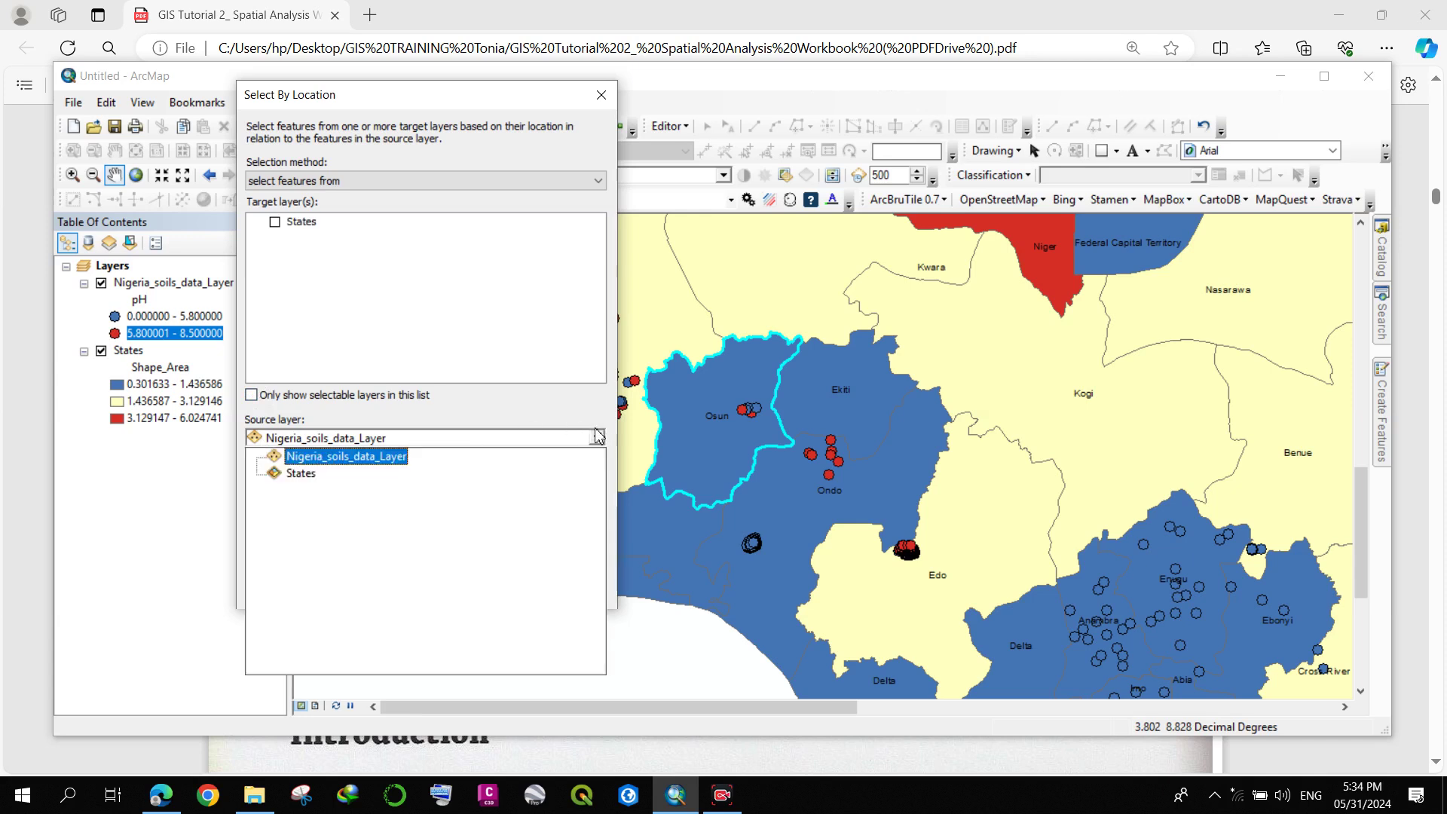
left_click(302, 472)
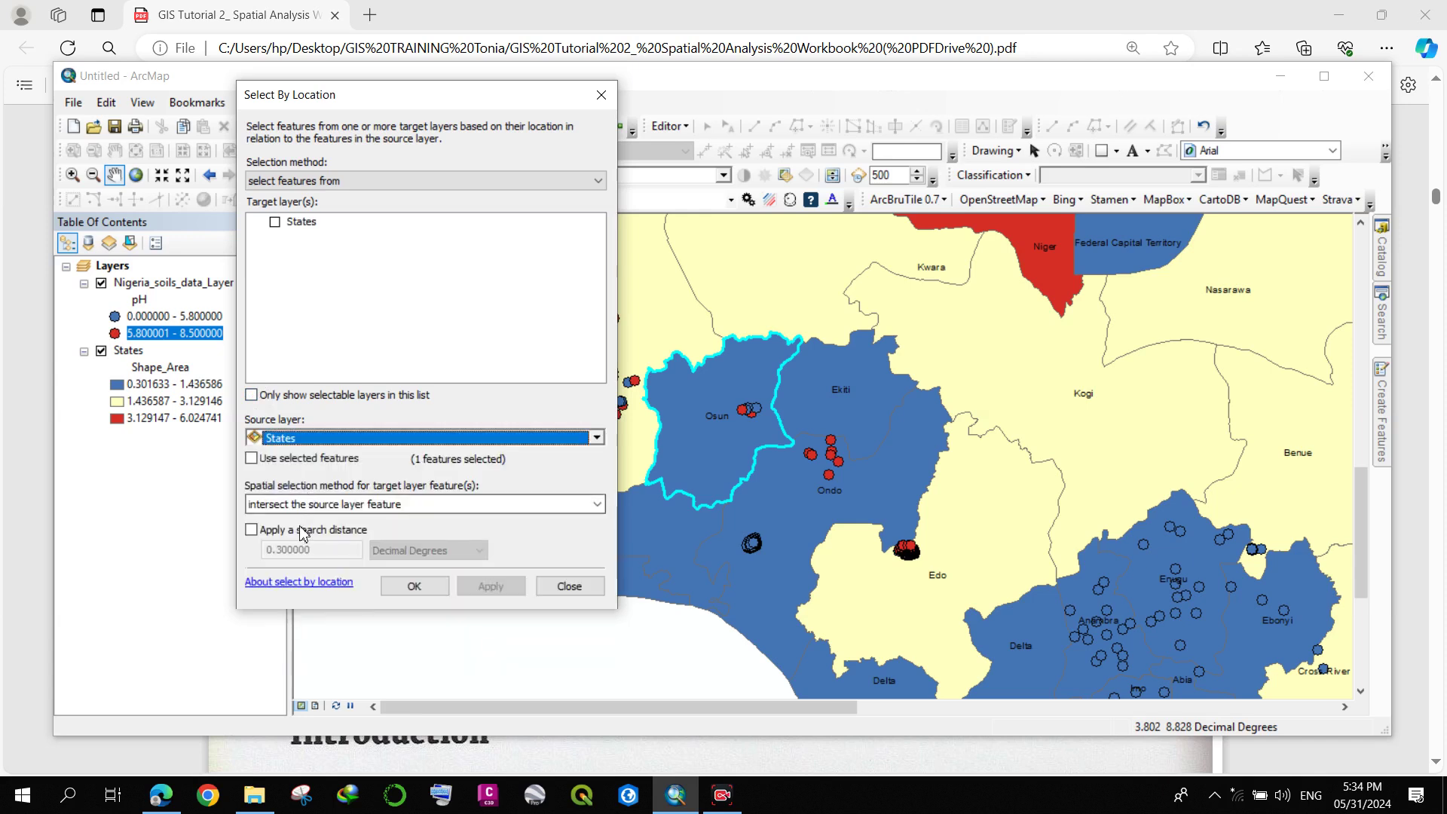
left_click(340, 506)
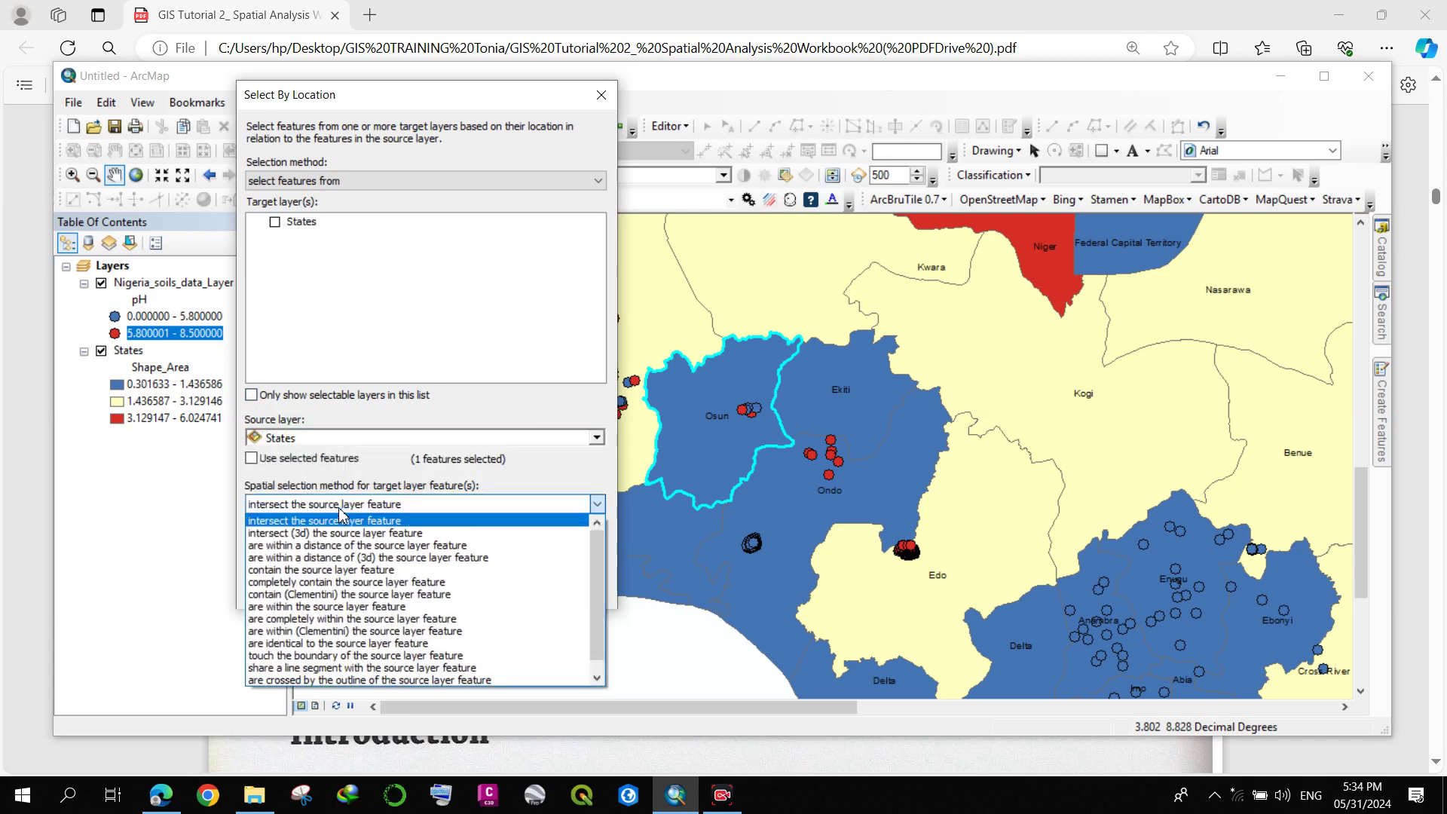
left_click(304, 619)
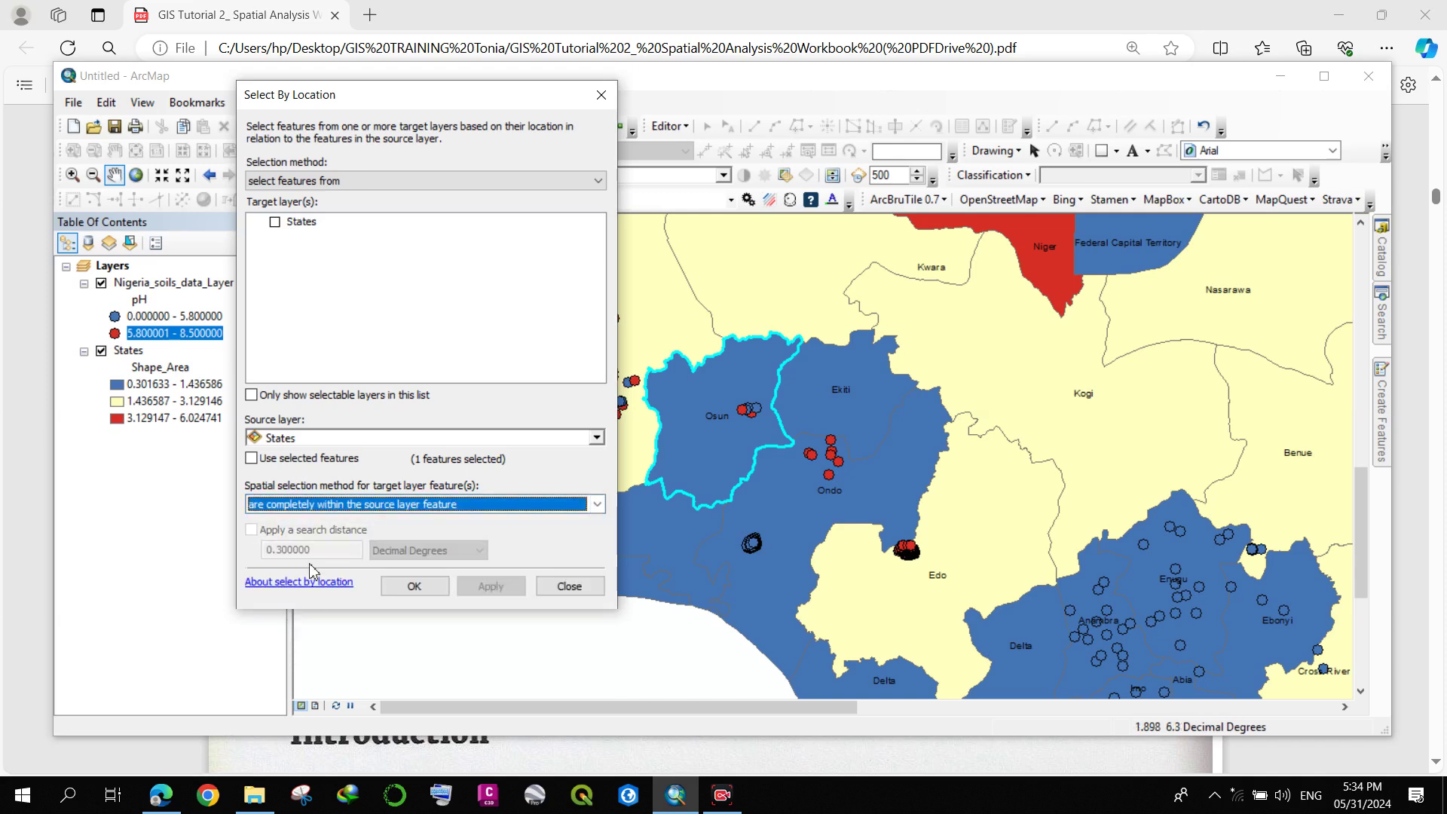
left_click(310, 508)
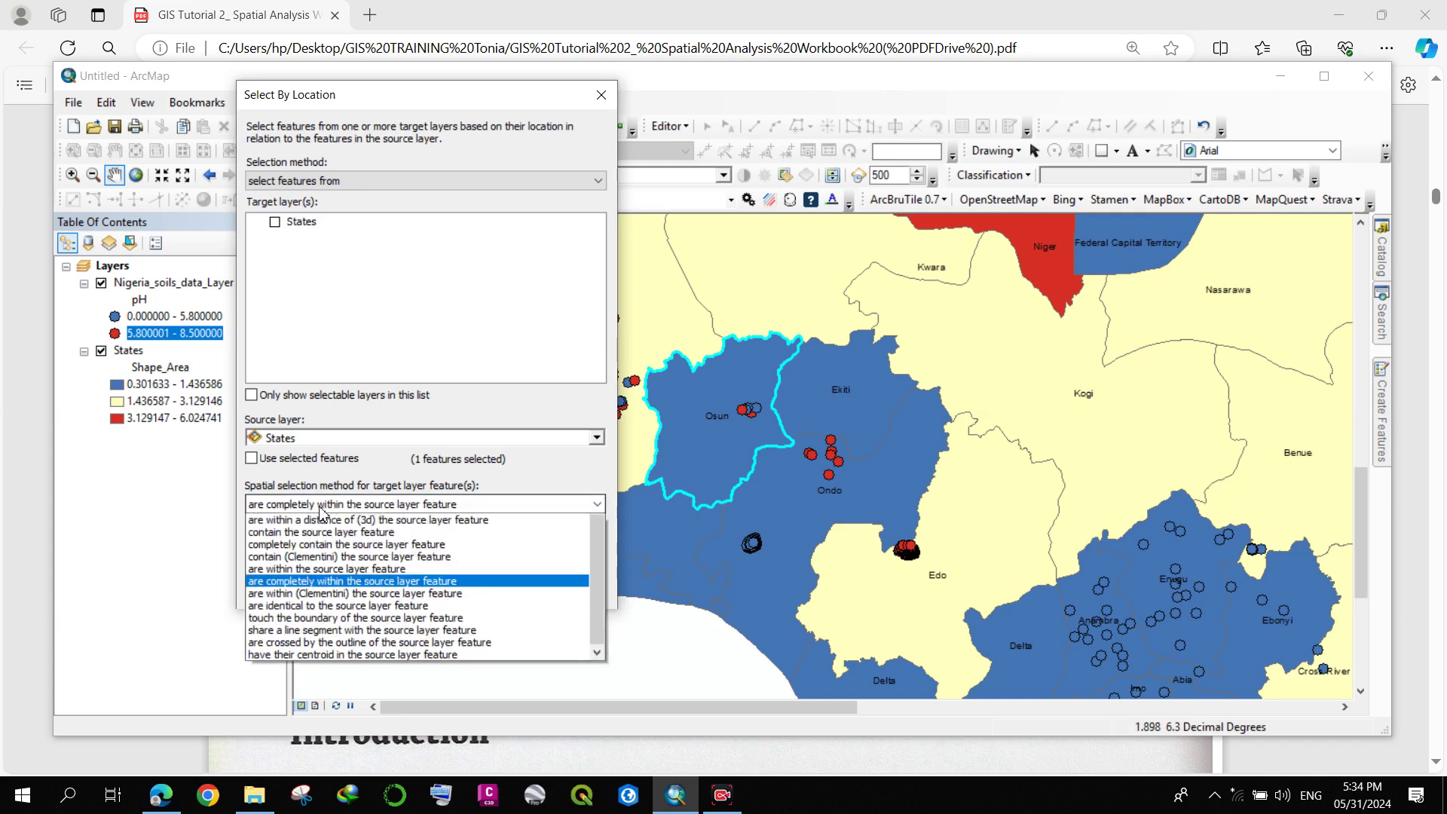
left_click(249, 459)
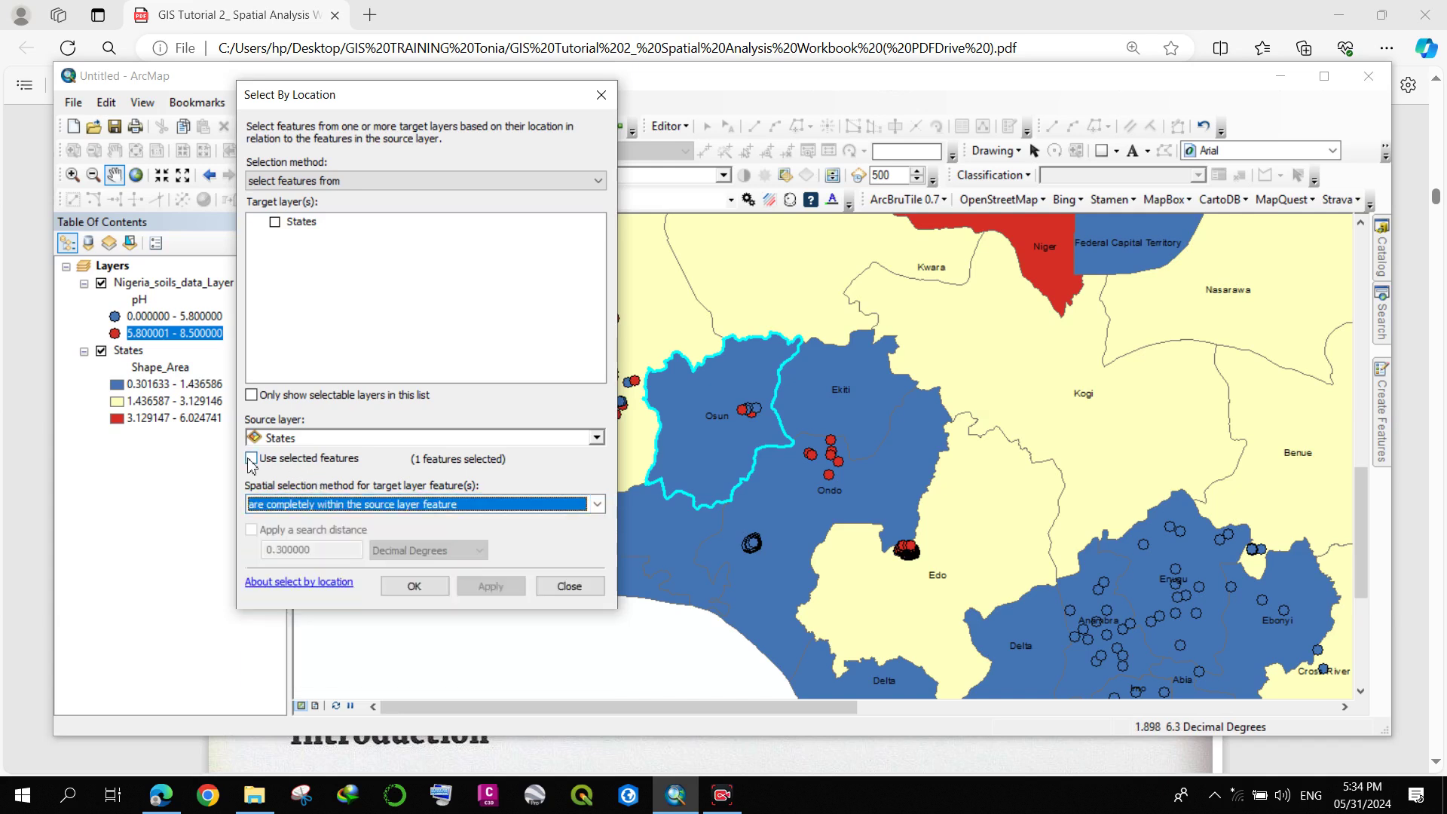
left_click(251, 459)
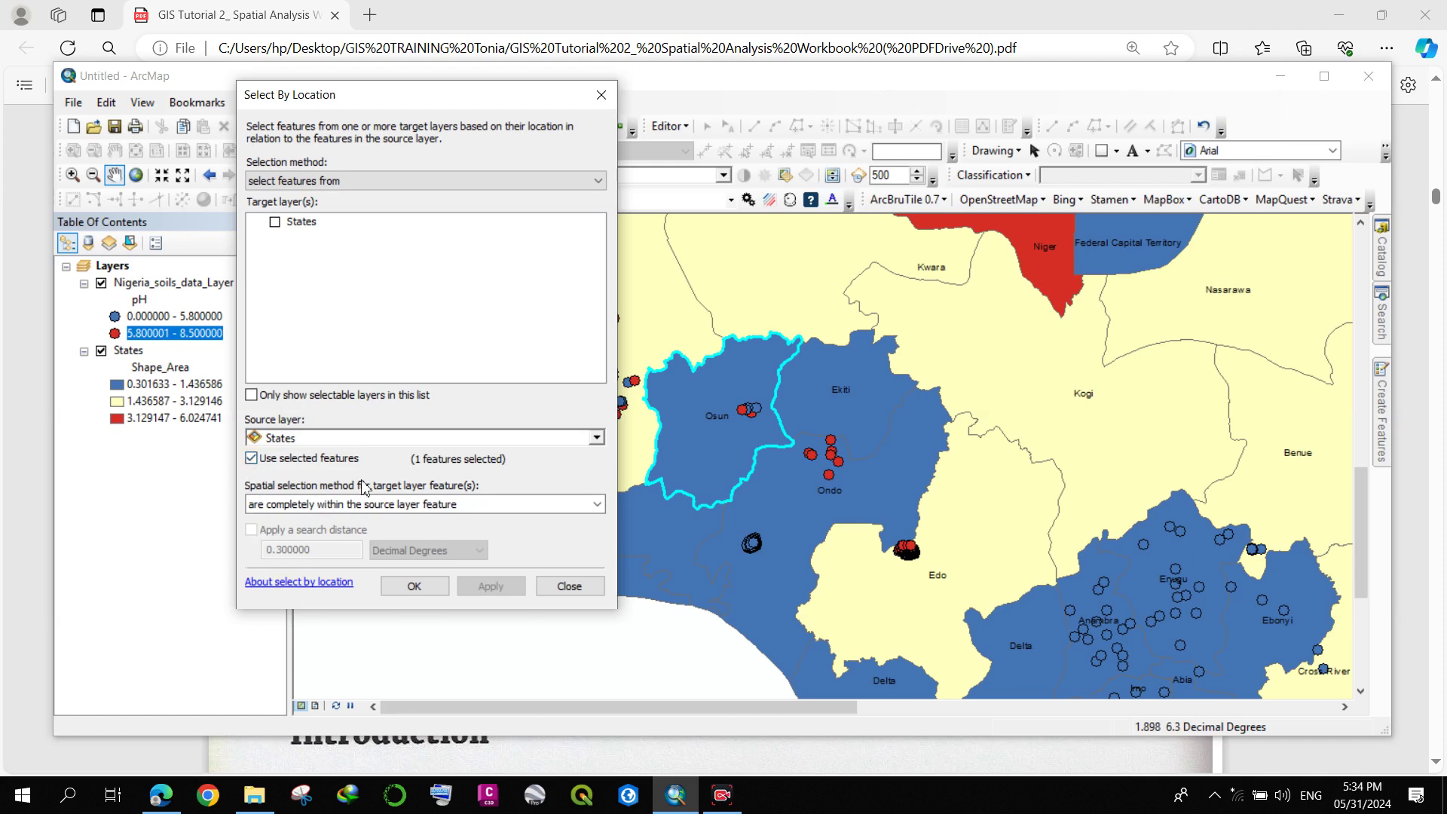
left_click(276, 226)
left_click(601, 94)
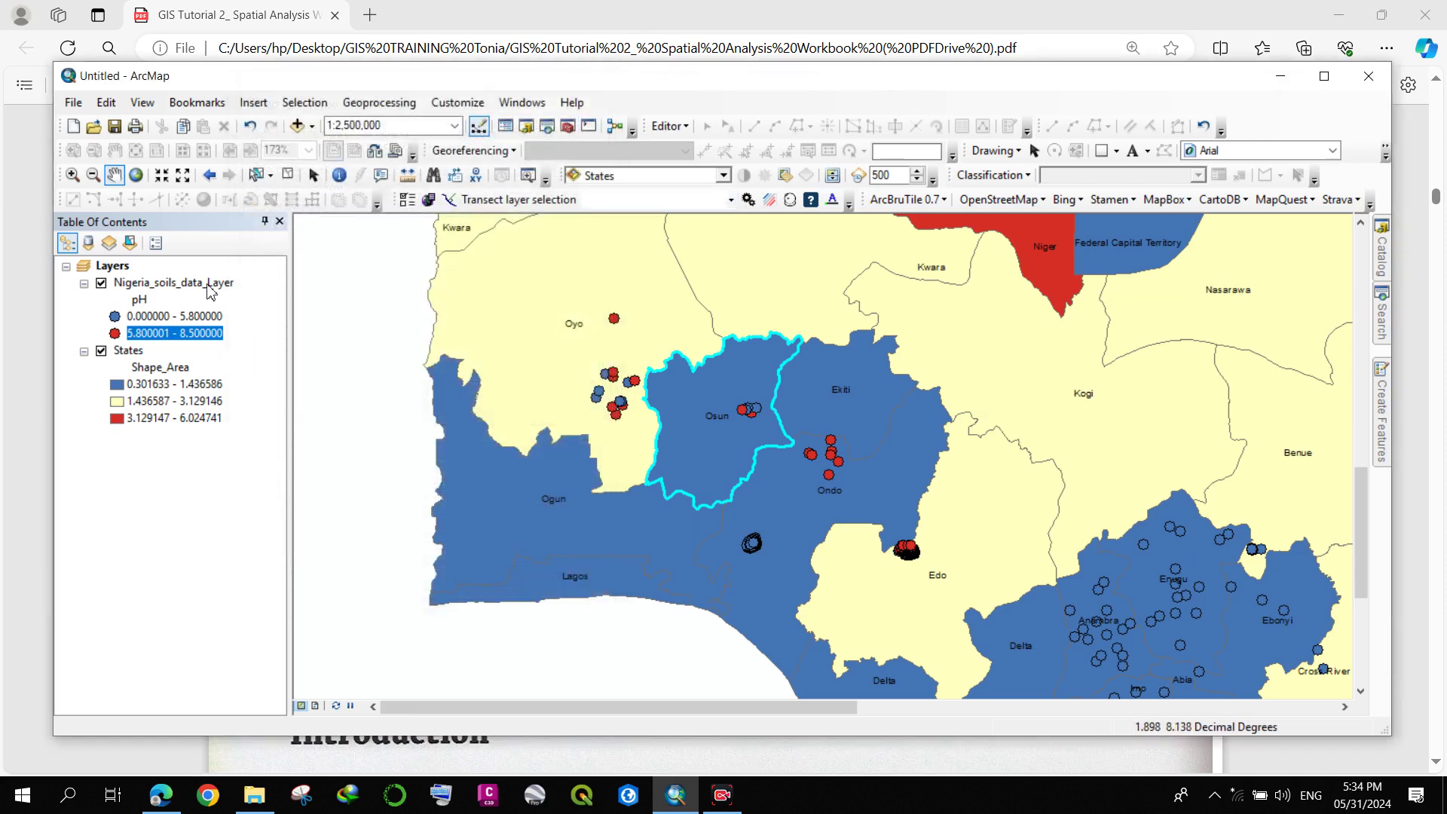
Step: Export all features of the Nigeria_soils_data_Layer to the shapefile Export_Output.shp, using the coordinate system of the layer's source data
right_click(183, 285)
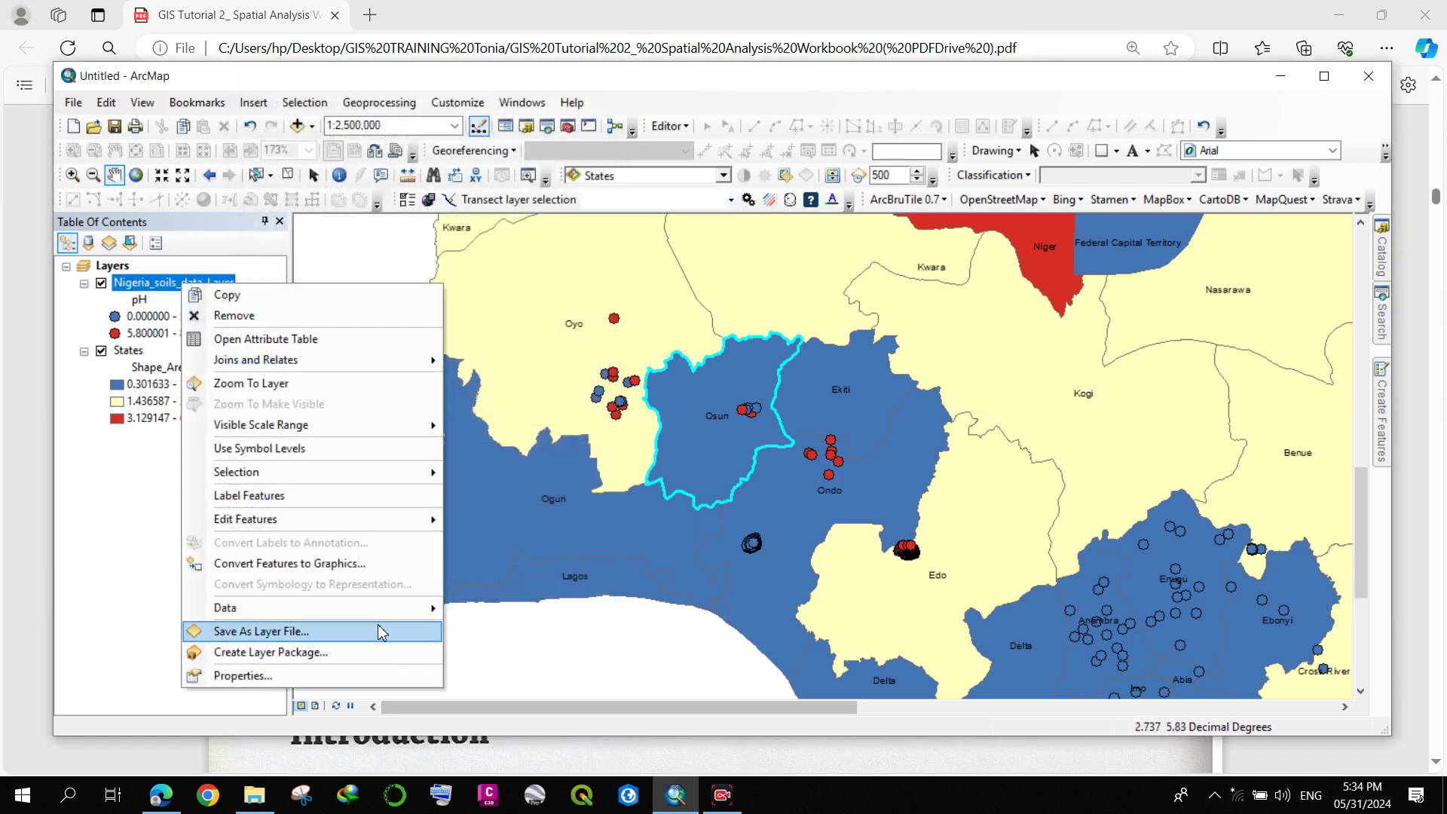
mouse_move(388, 614)
left_click(572, 630)
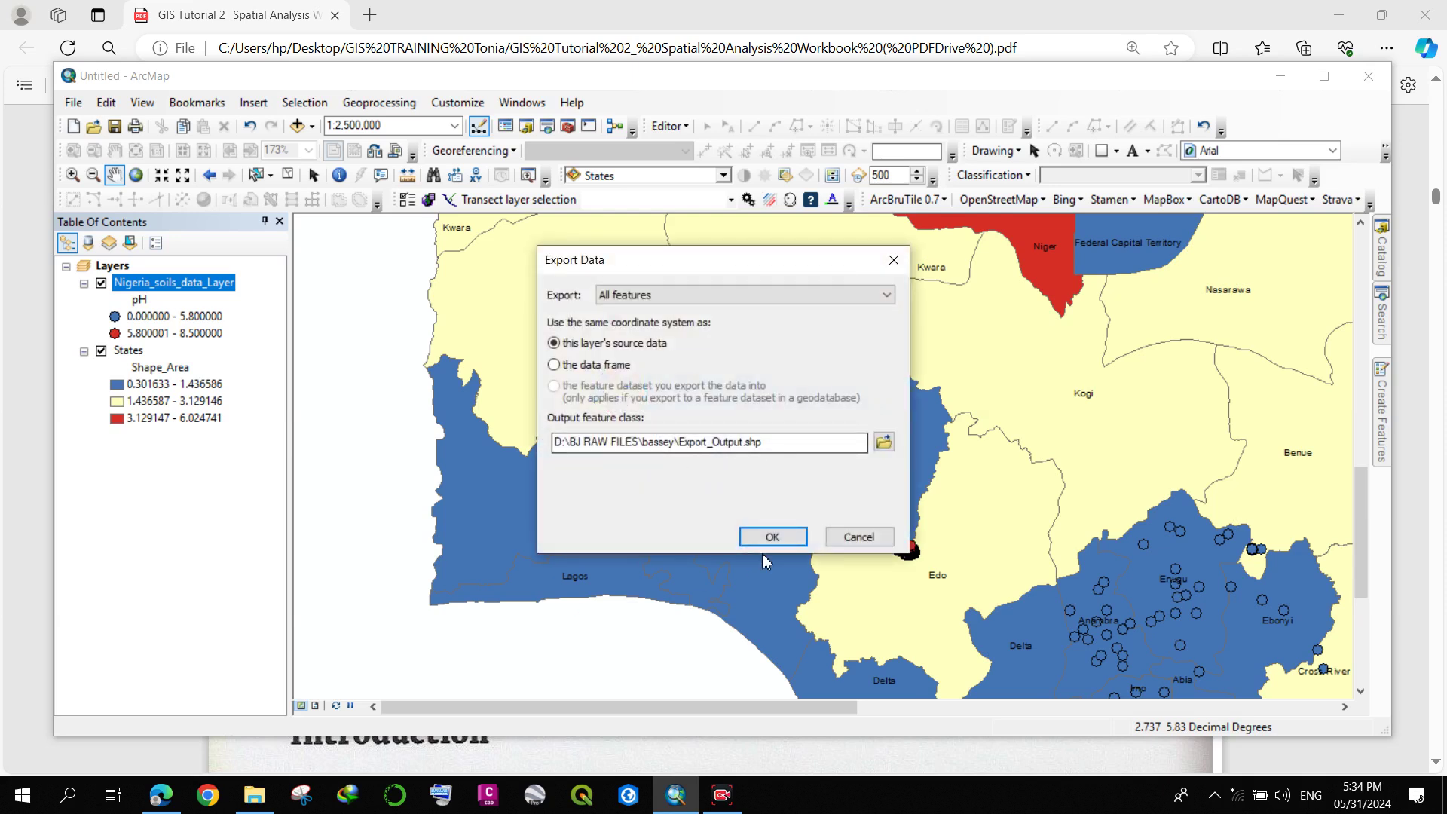
left_click(773, 537)
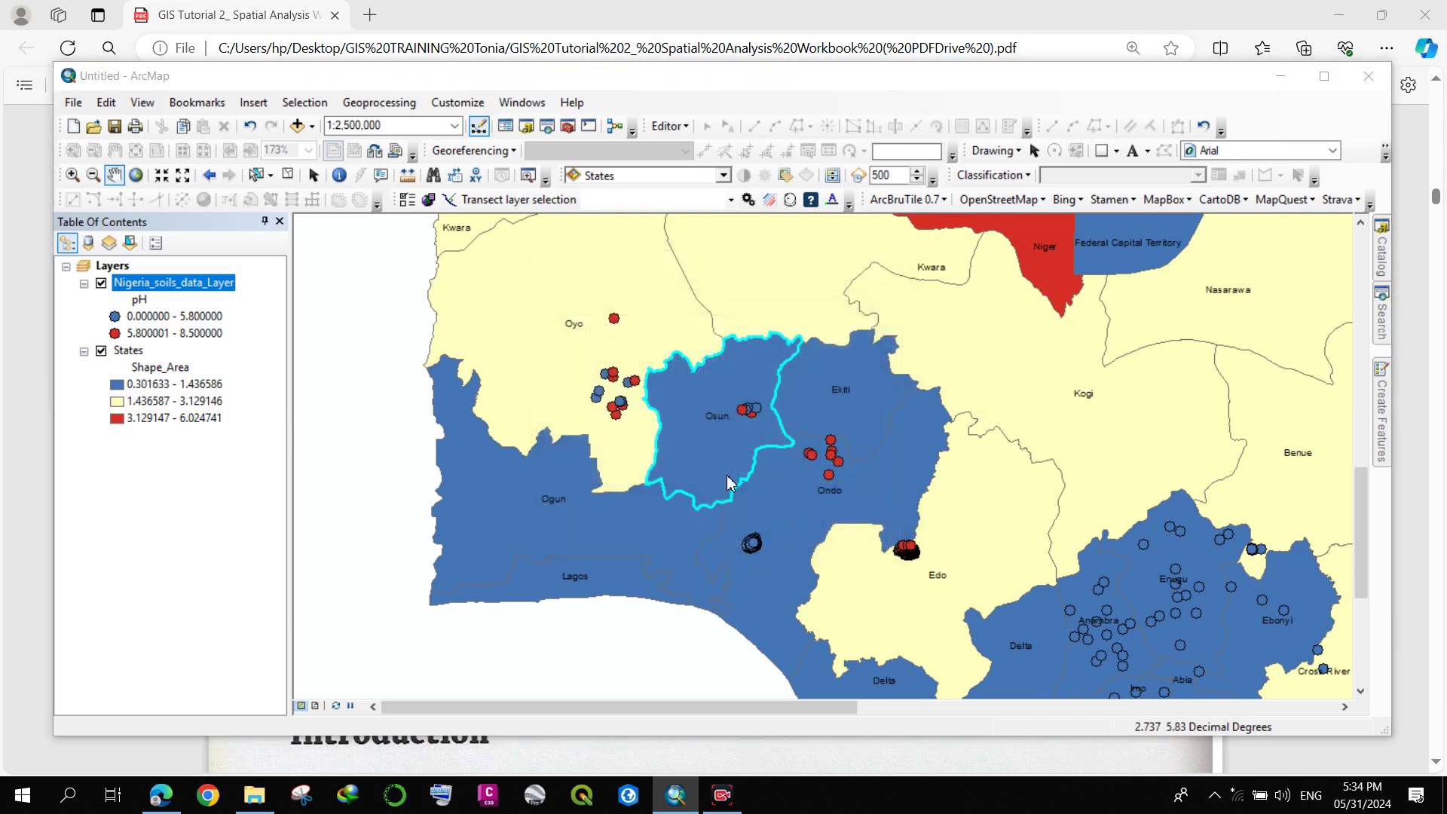
Step: Add the exported shapefile to the map as a layer and hide Nigeria_soils_data_Layer
left_click(789, 464)
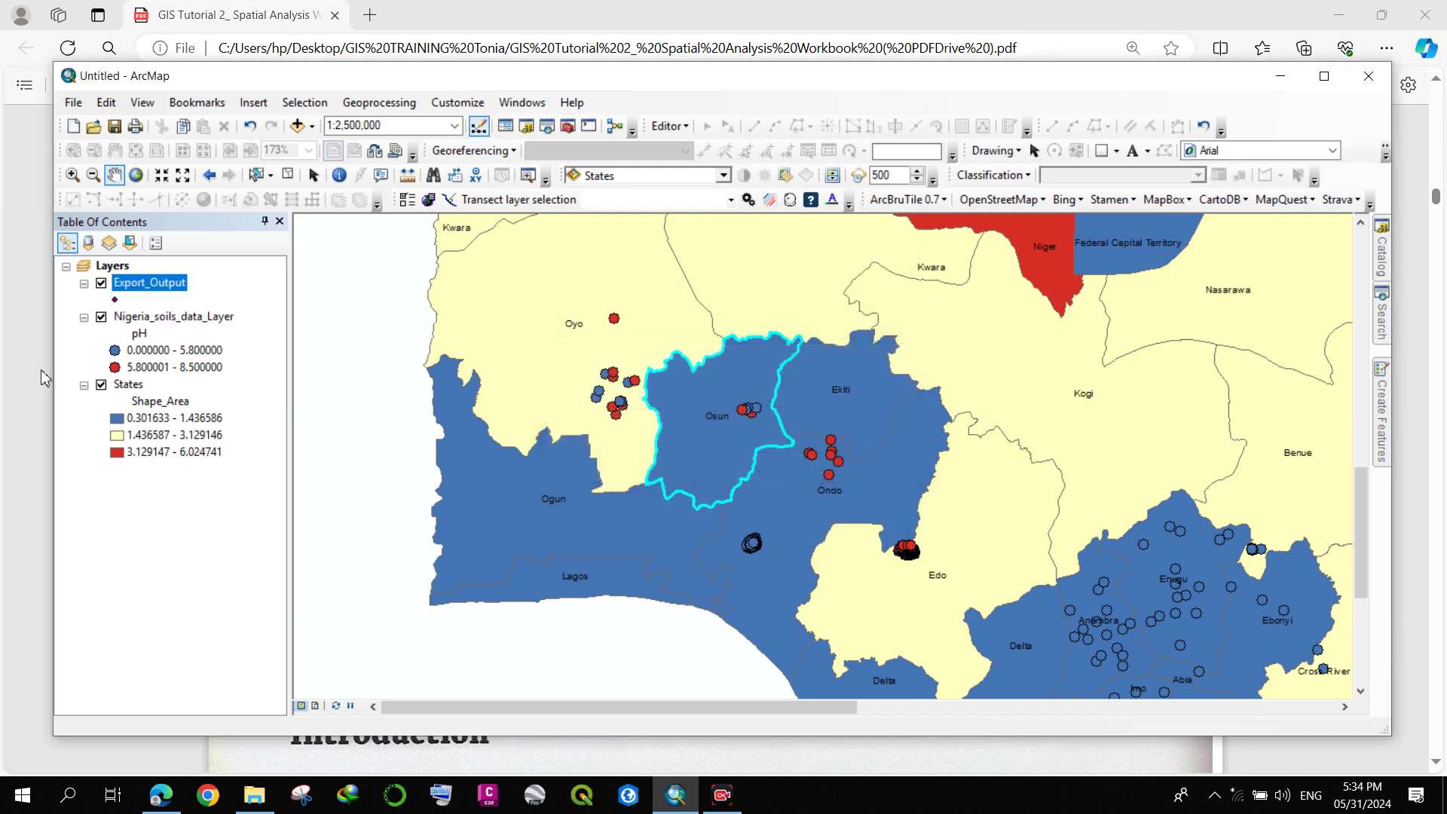
left_click(101, 318)
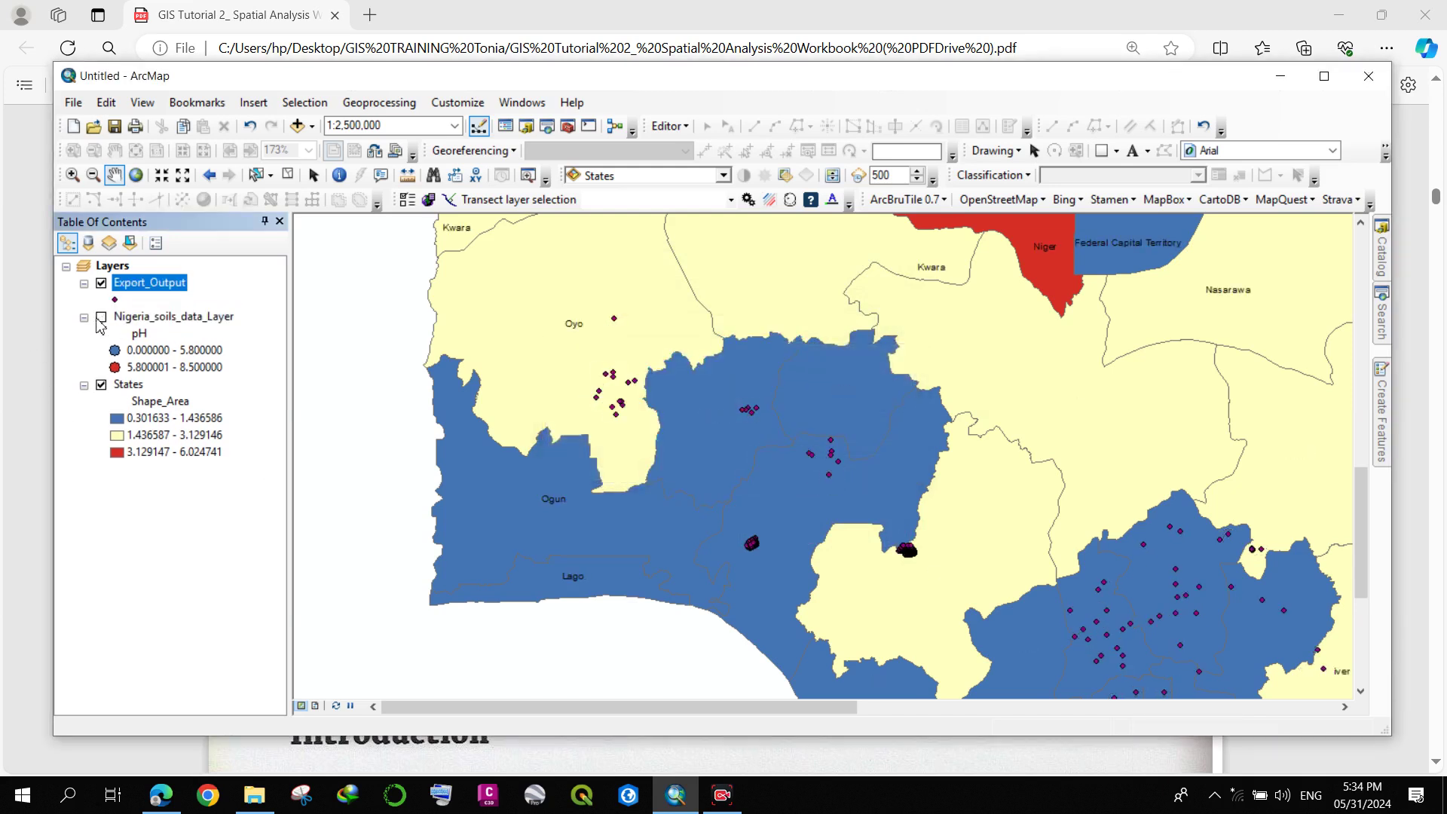
left_click(304, 102)
left_click(358, 143)
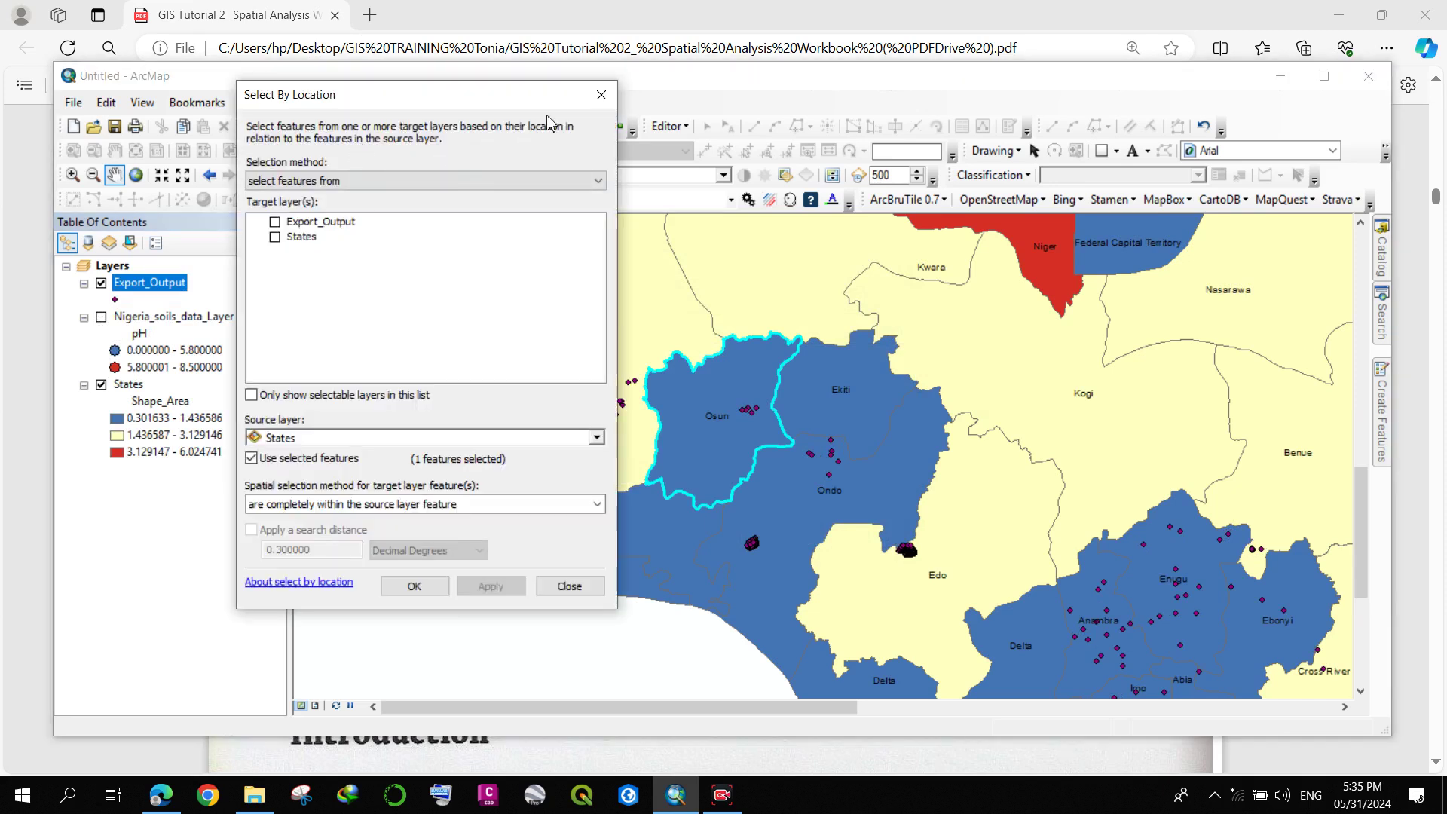
left_click(601, 94)
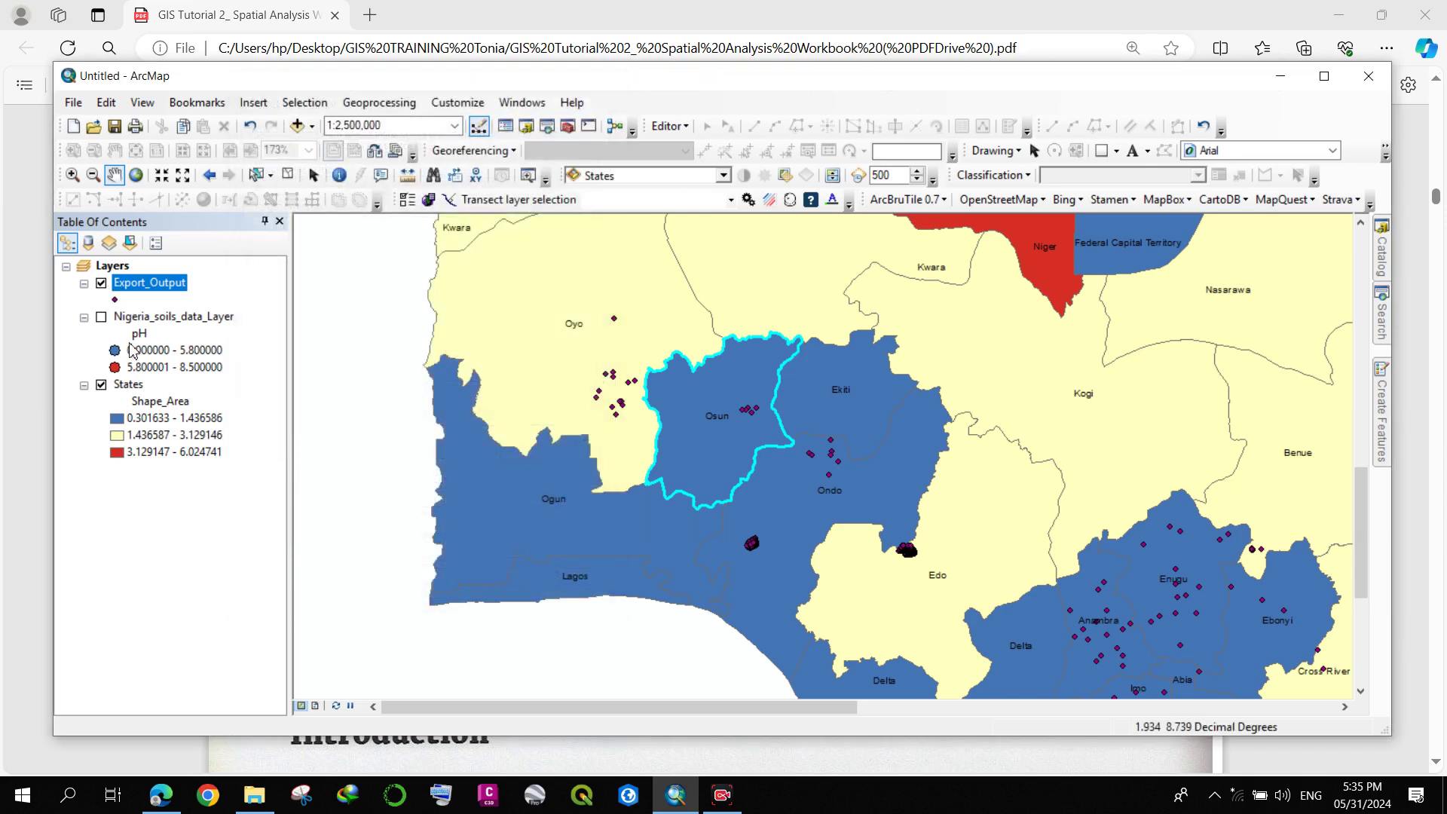
left_click(133, 319)
right_click(131, 321)
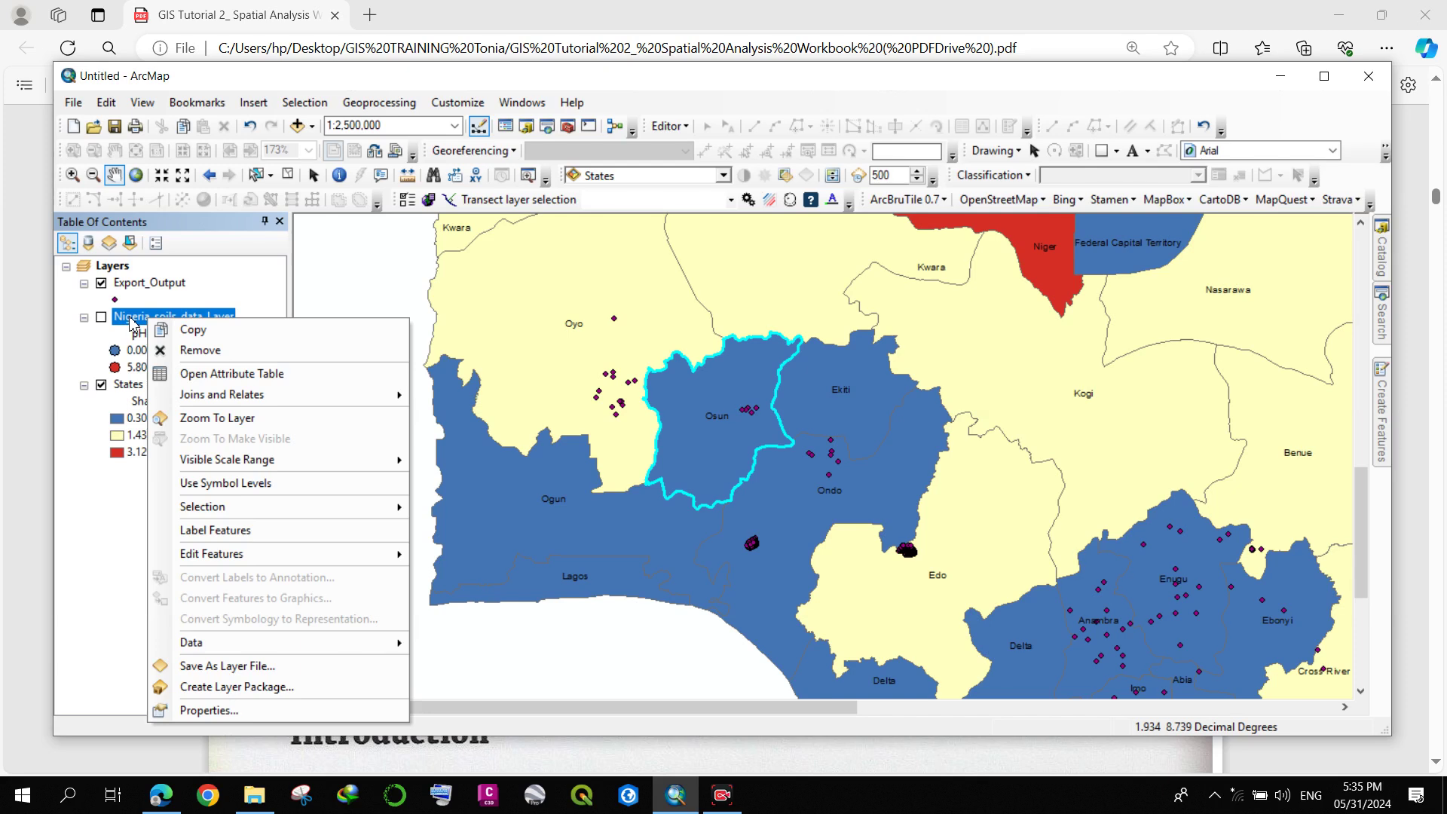
left_click(124, 285)
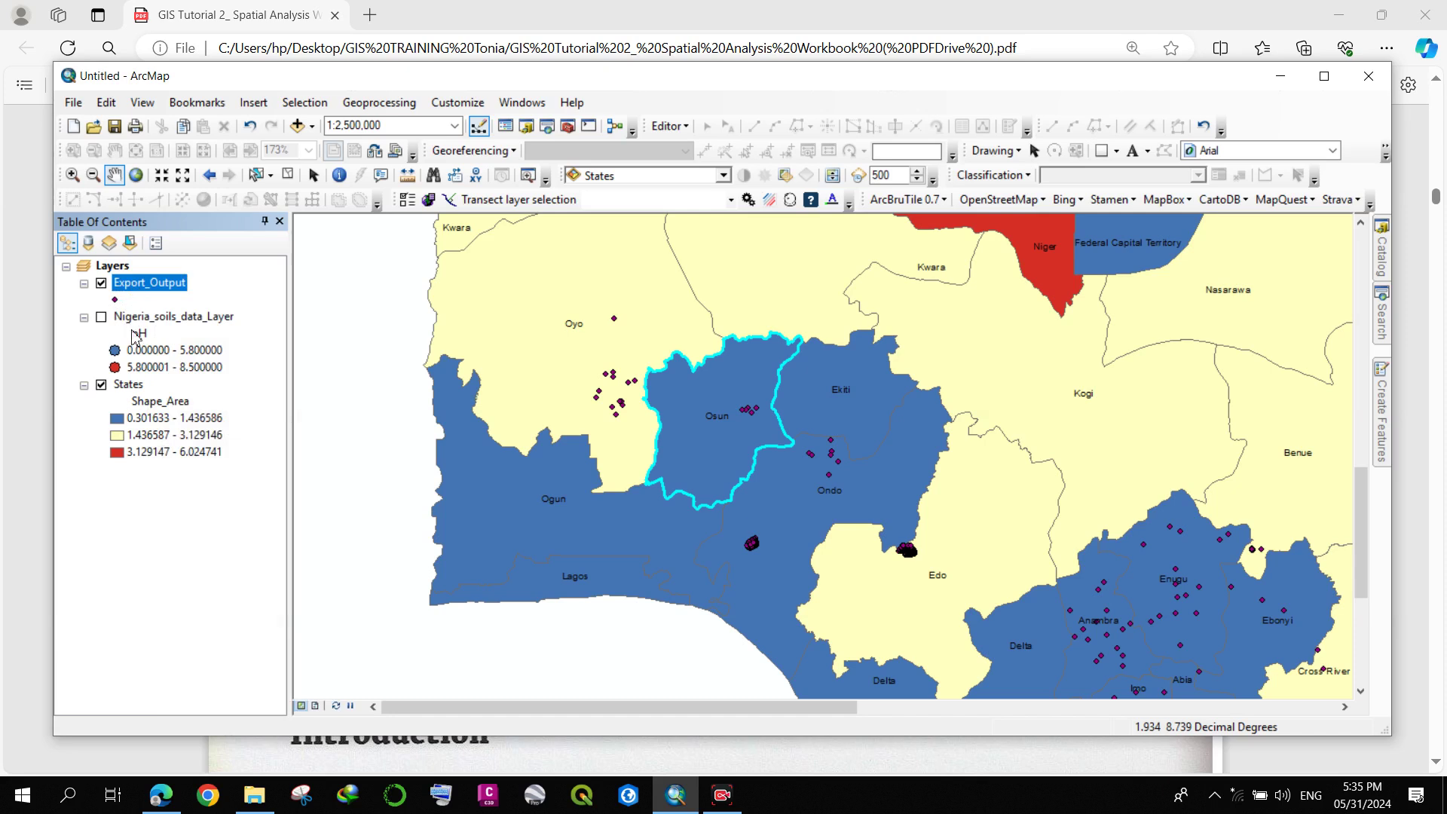
left_click(138, 316)
right_click(137, 317)
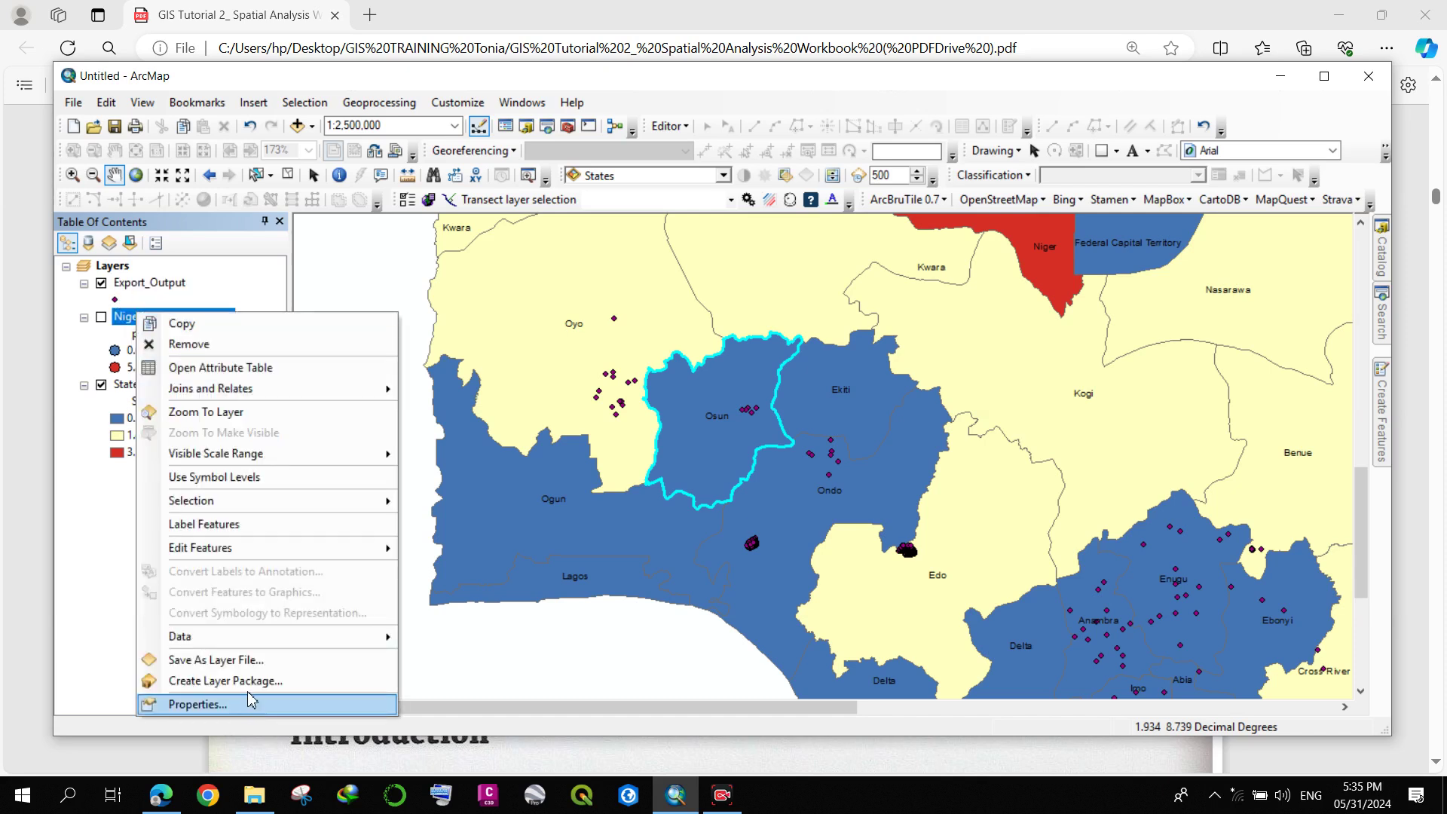
mouse_move(380, 638)
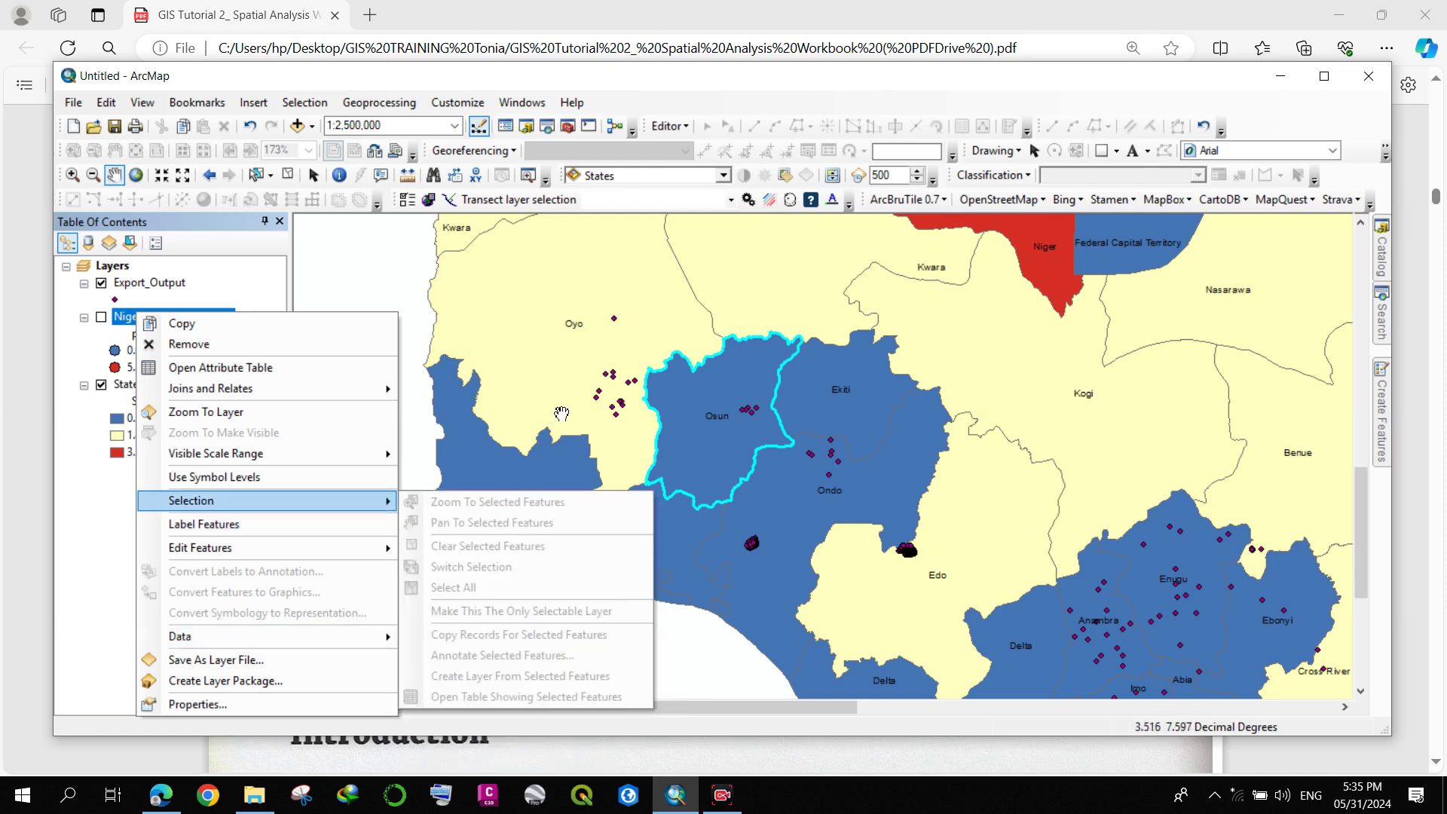
Step: Examine where the Export_Output points lie in and around Osun, switching the layer off and on again
left_click(101, 284)
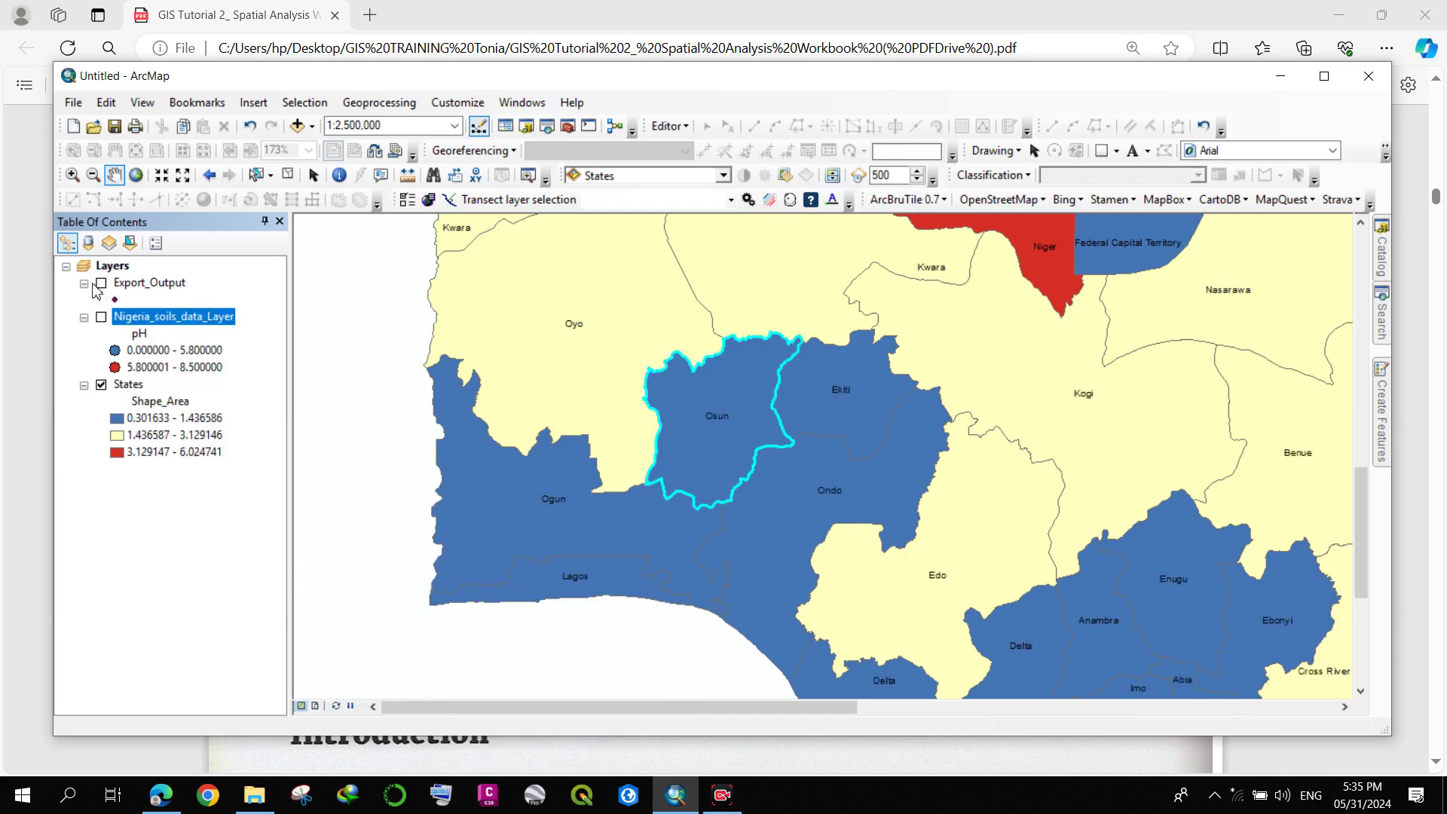
left_click(101, 283)
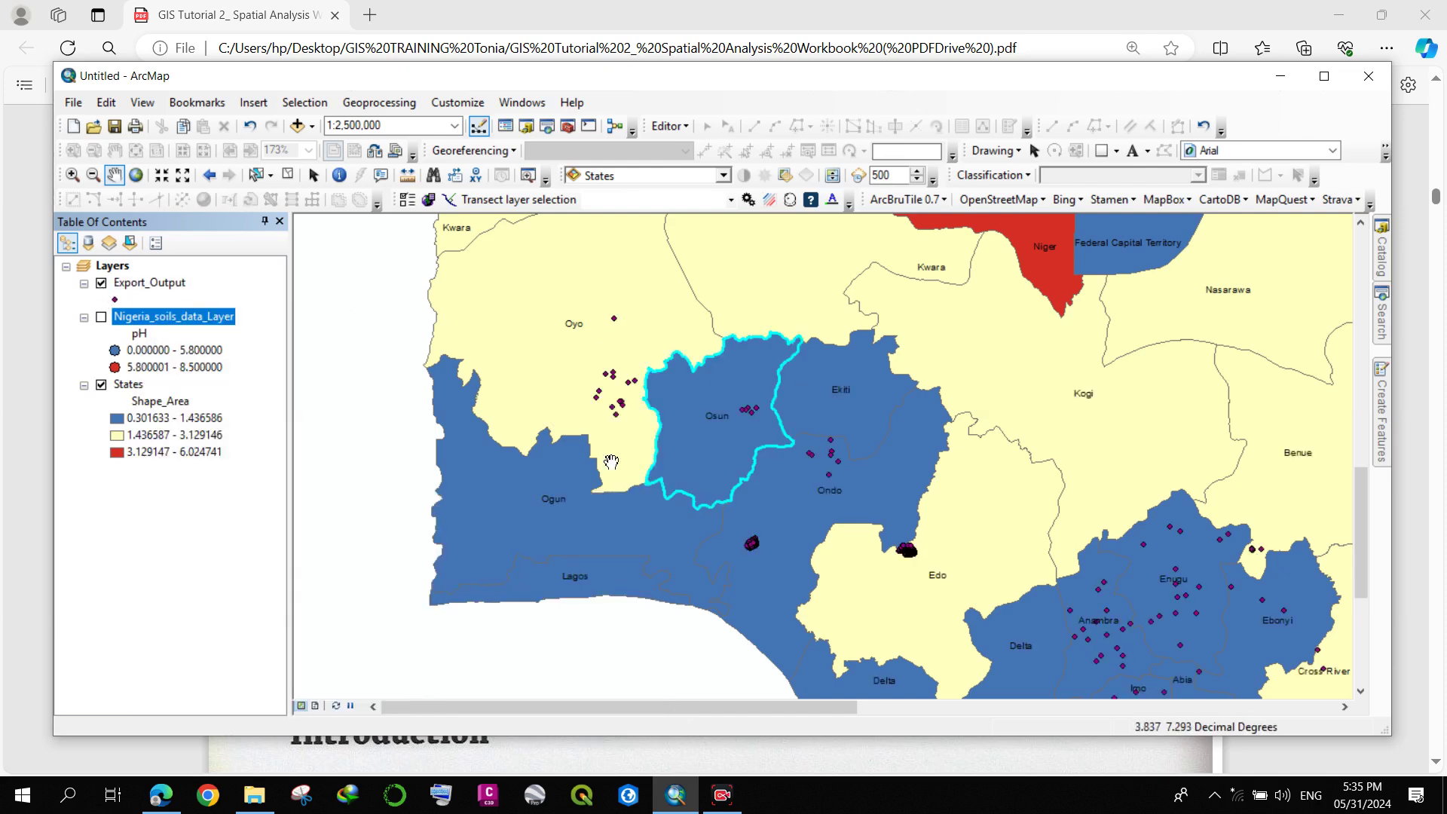
left_click_drag(611, 462, 510, 381)
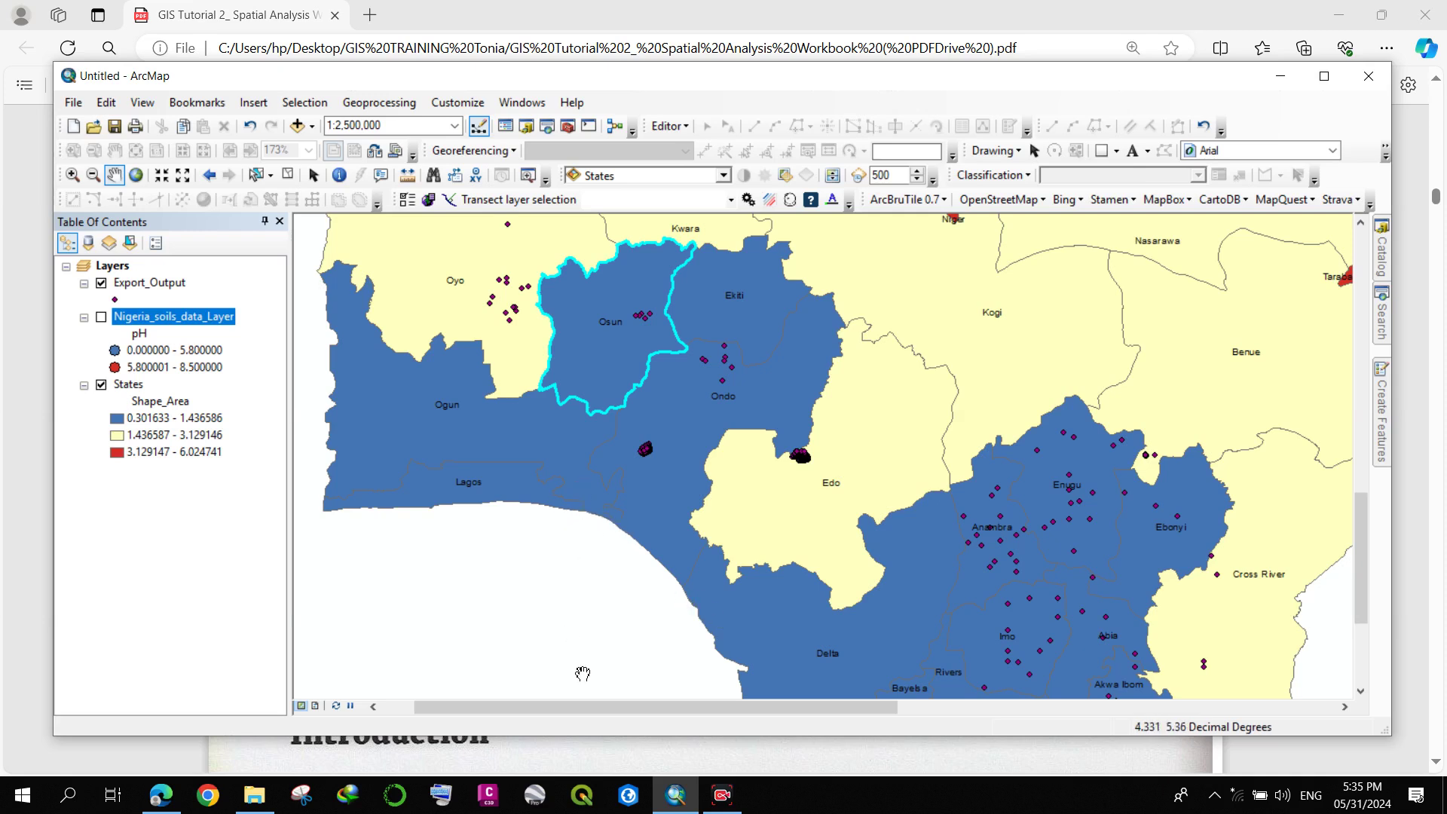
scroll(632, 333, "up", 3)
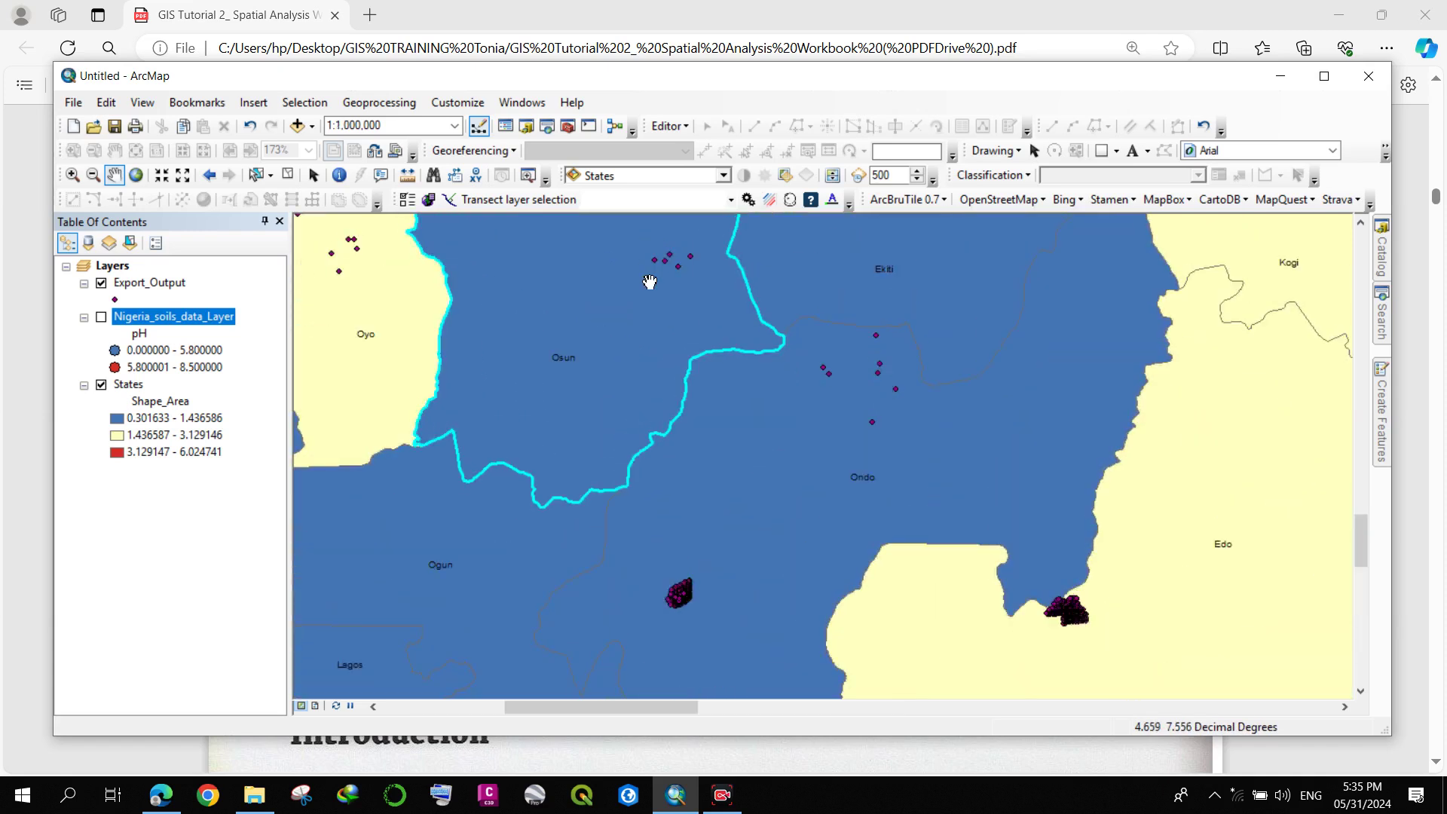
scroll(649, 281, "up", 1)
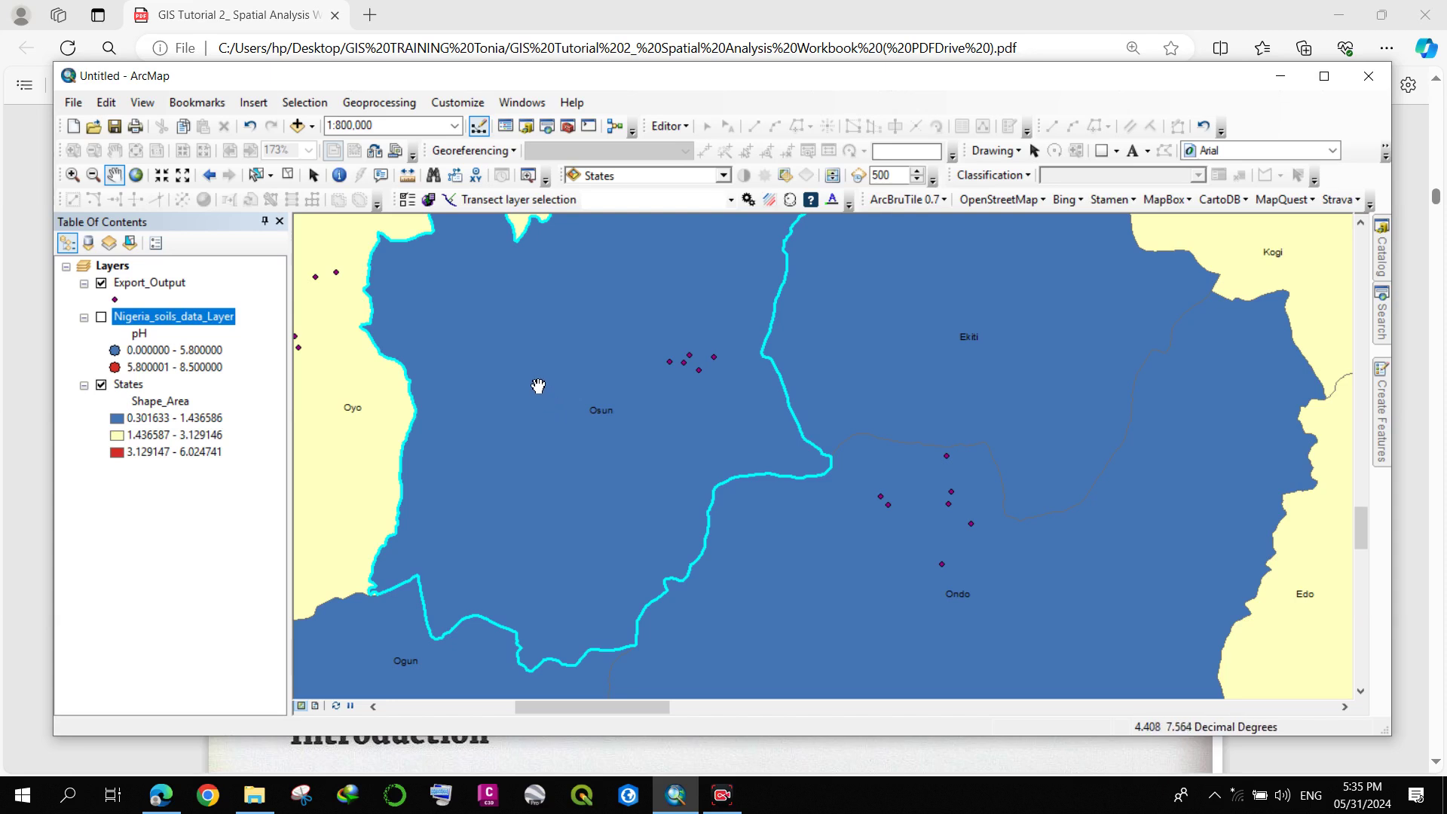
scroll(502, 431, "down", 3)
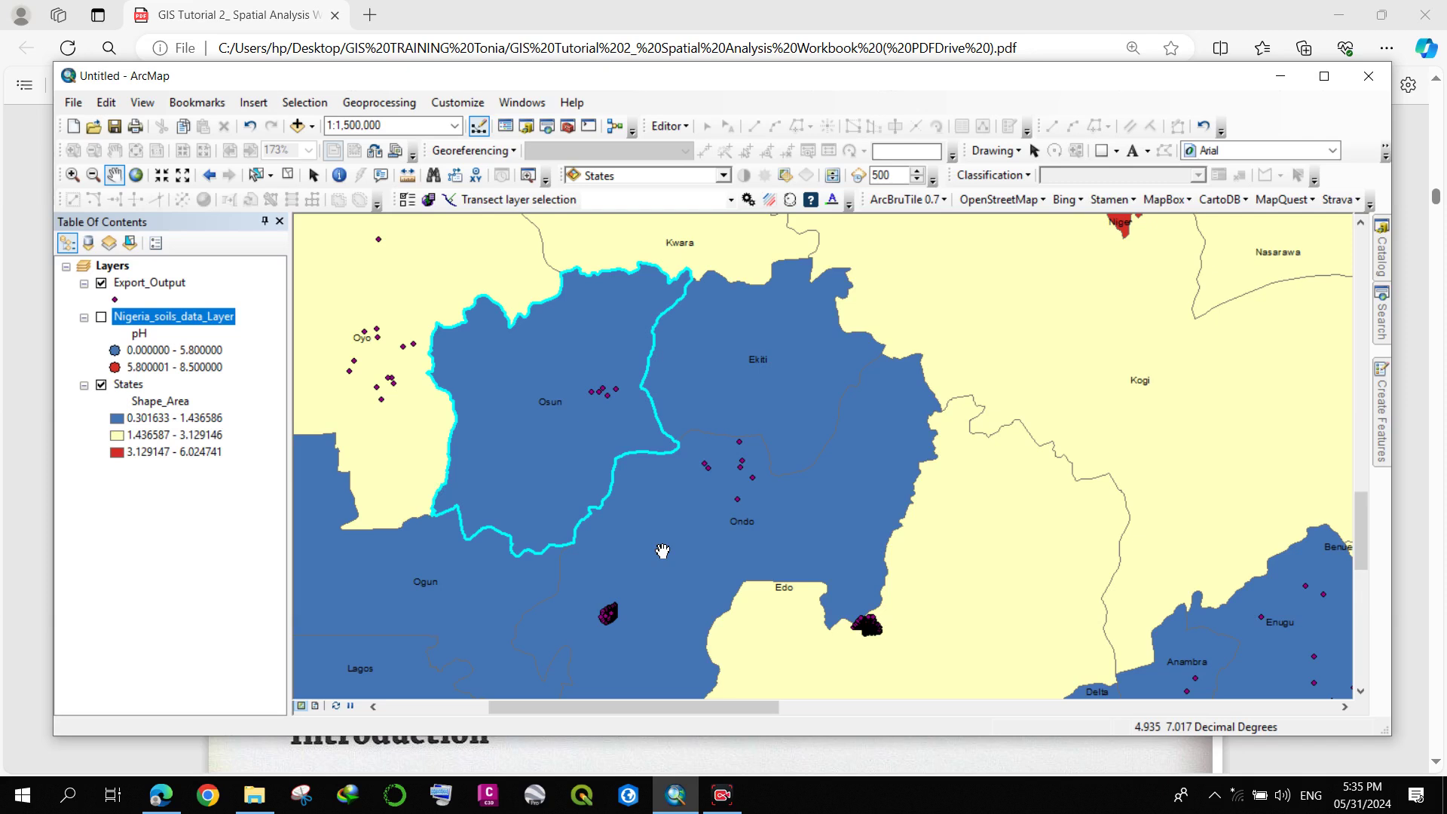
Step: Select by location the Export_Output points that are completely within the selected Osun feature of the States layer
left_click(304, 103)
left_click(299, 145)
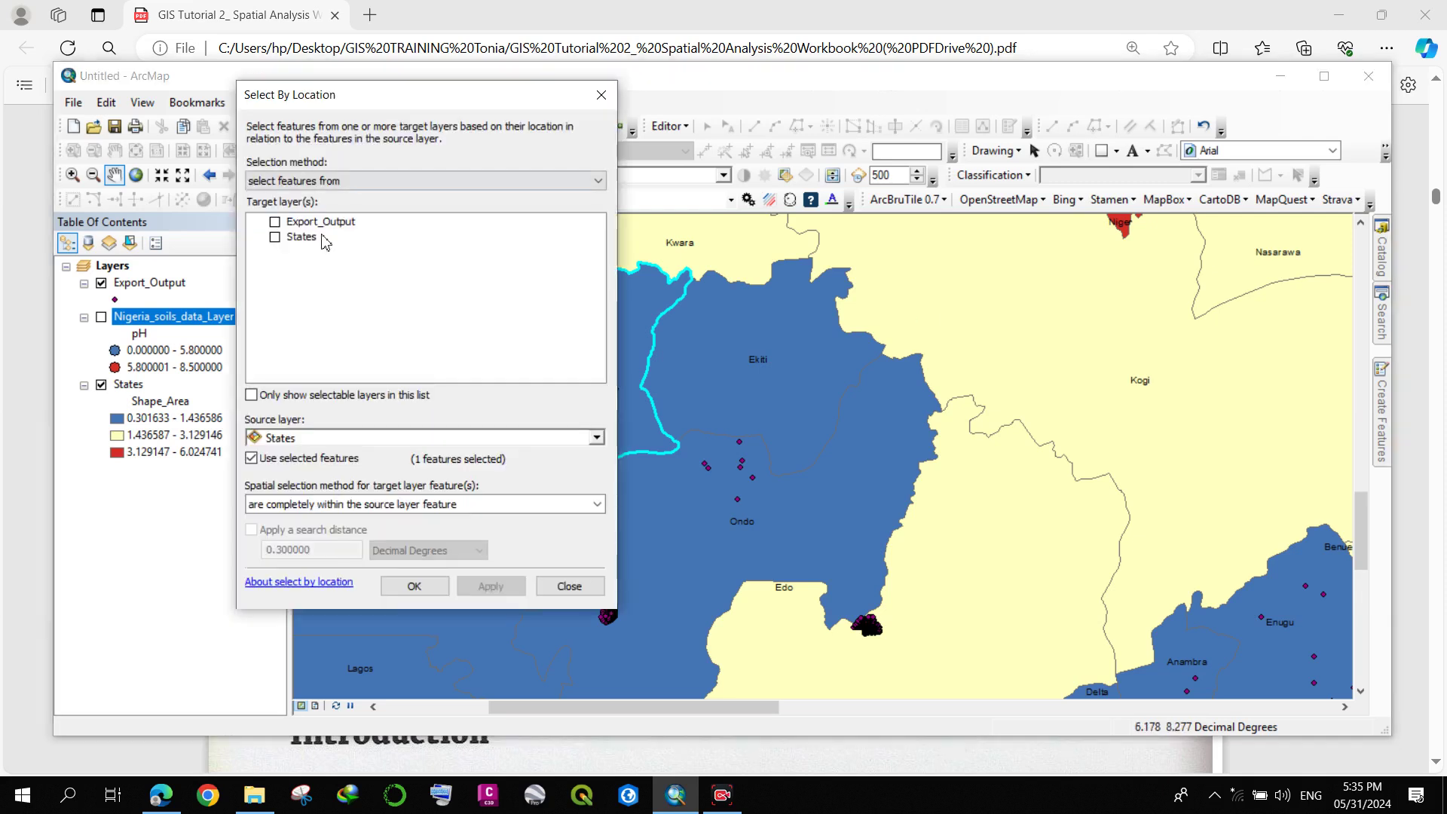
left_click(274, 223)
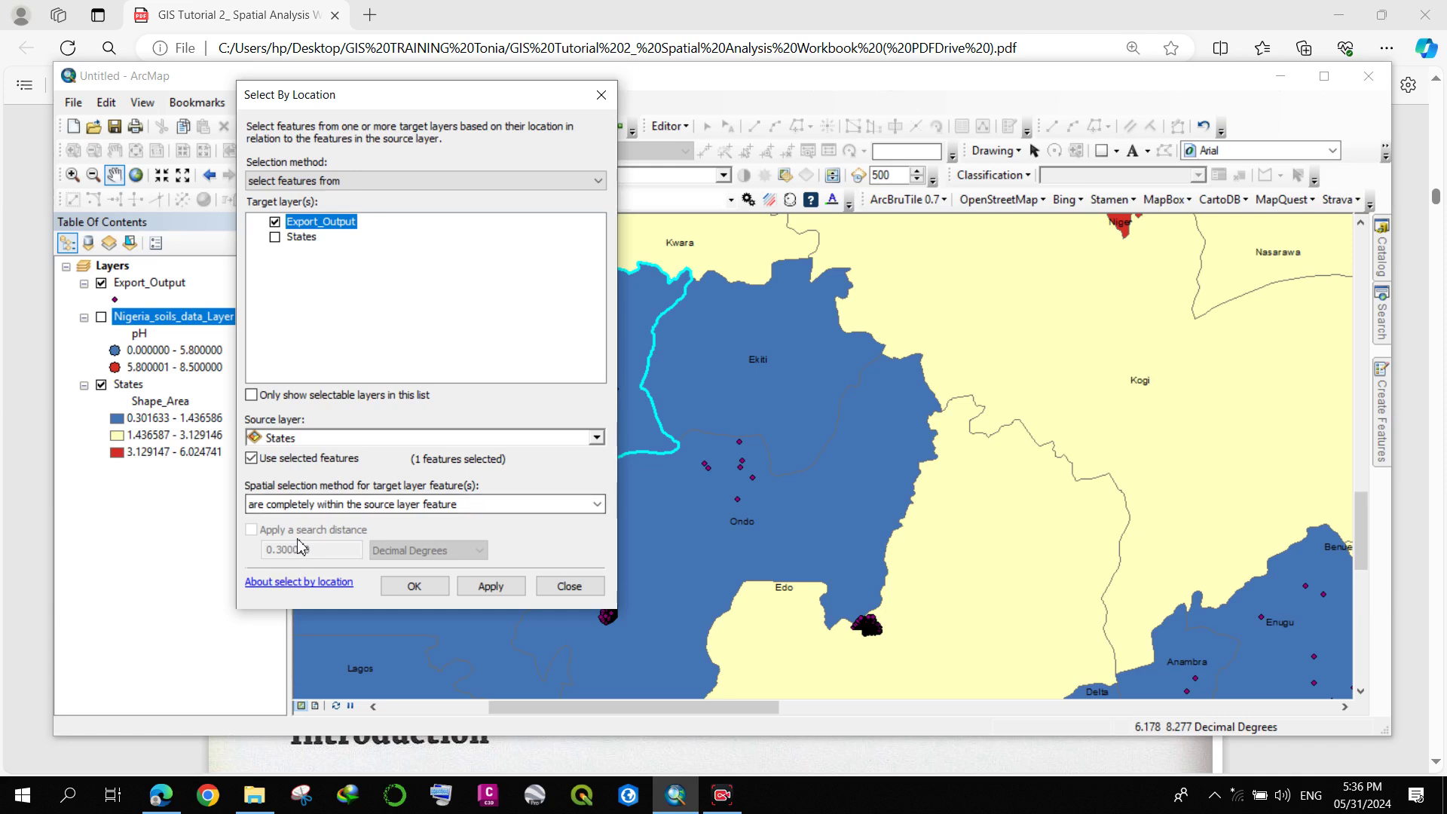
left_click(490, 586)
left_click_drag(405, 91, 115, 175)
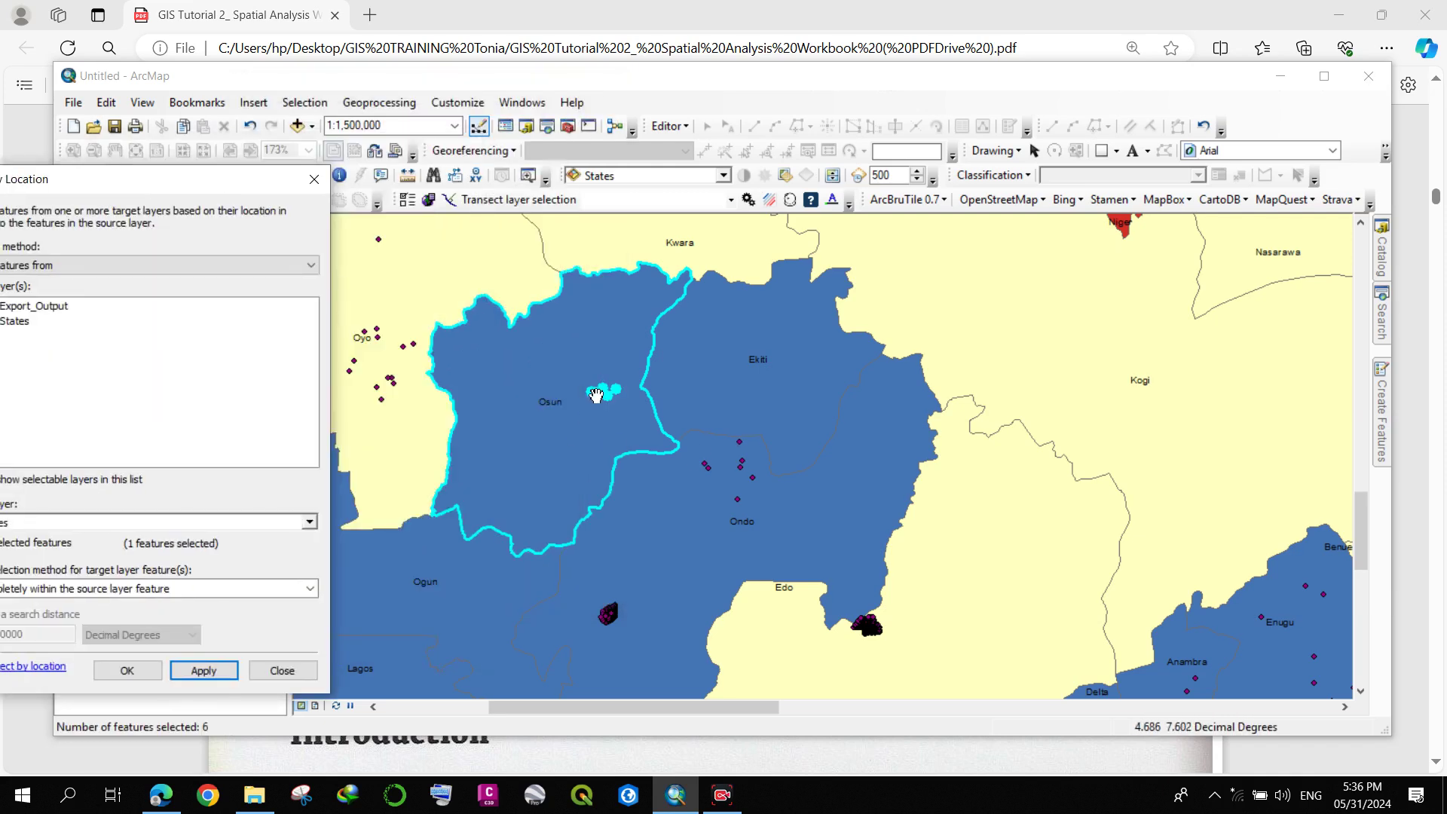
left_click_drag(552, 410, 670, 411)
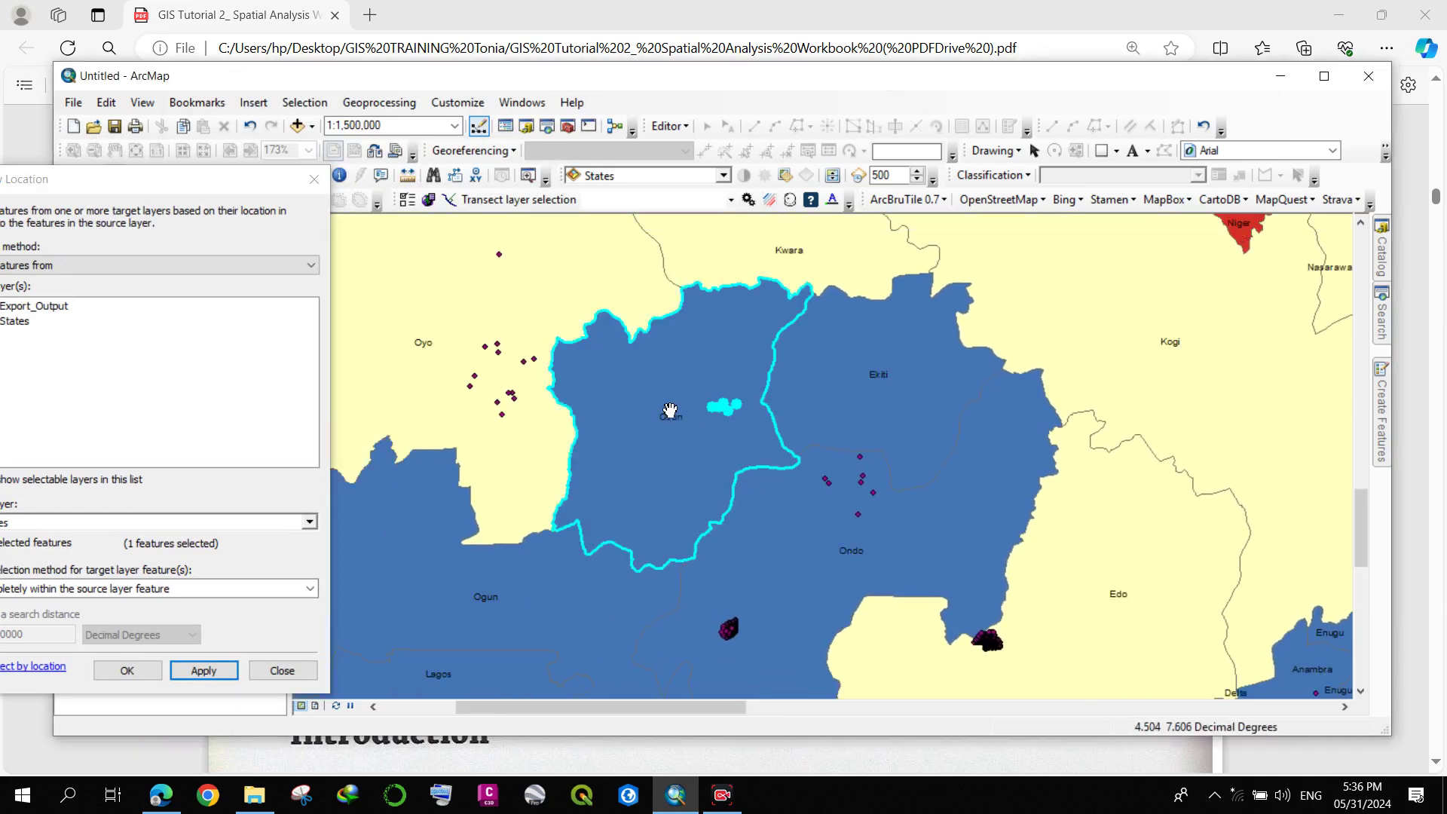
scroll(670, 410, "up", 2)
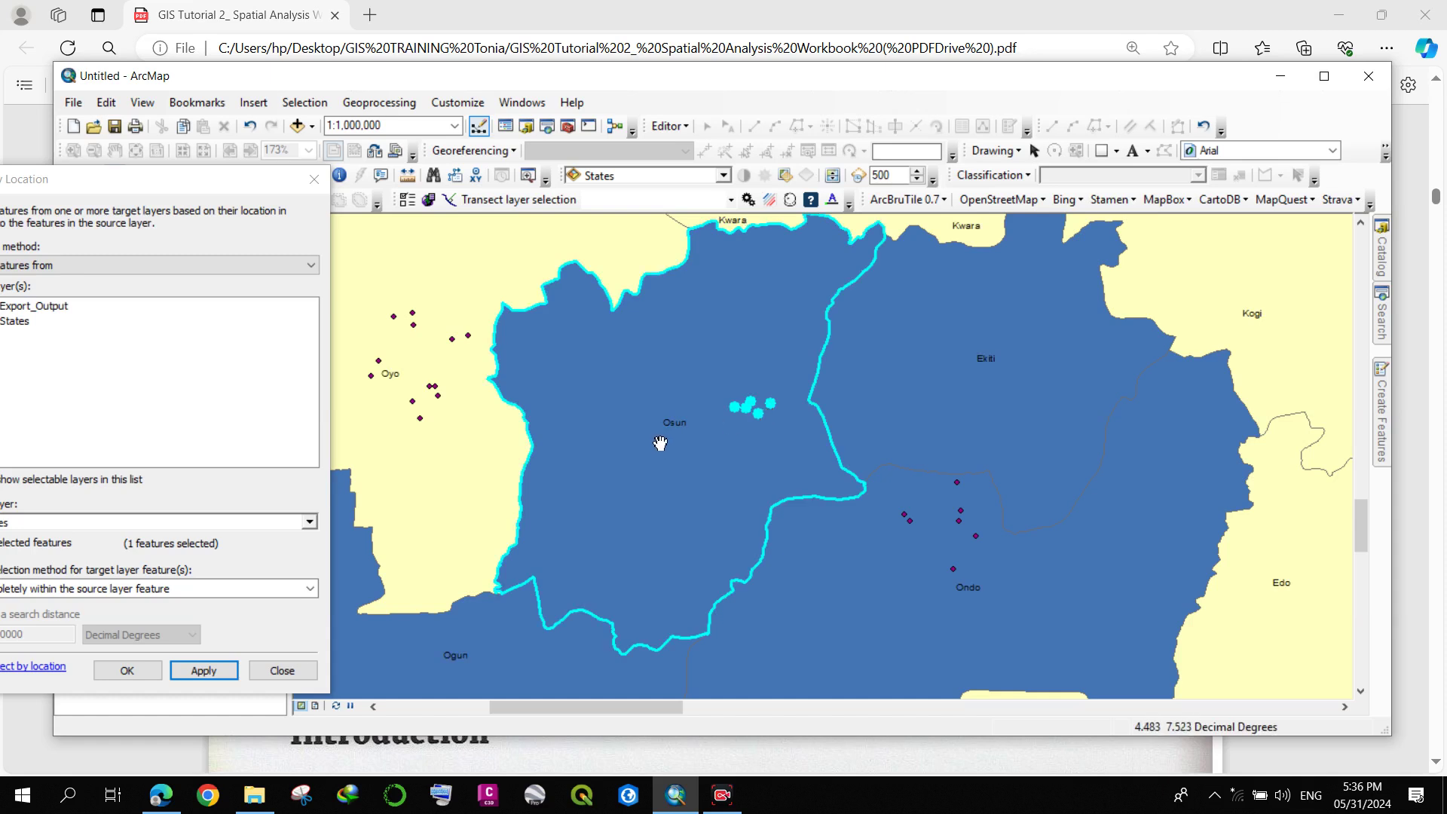
left_click(207, 187)
left_click_drag(208, 187, 737, 54)
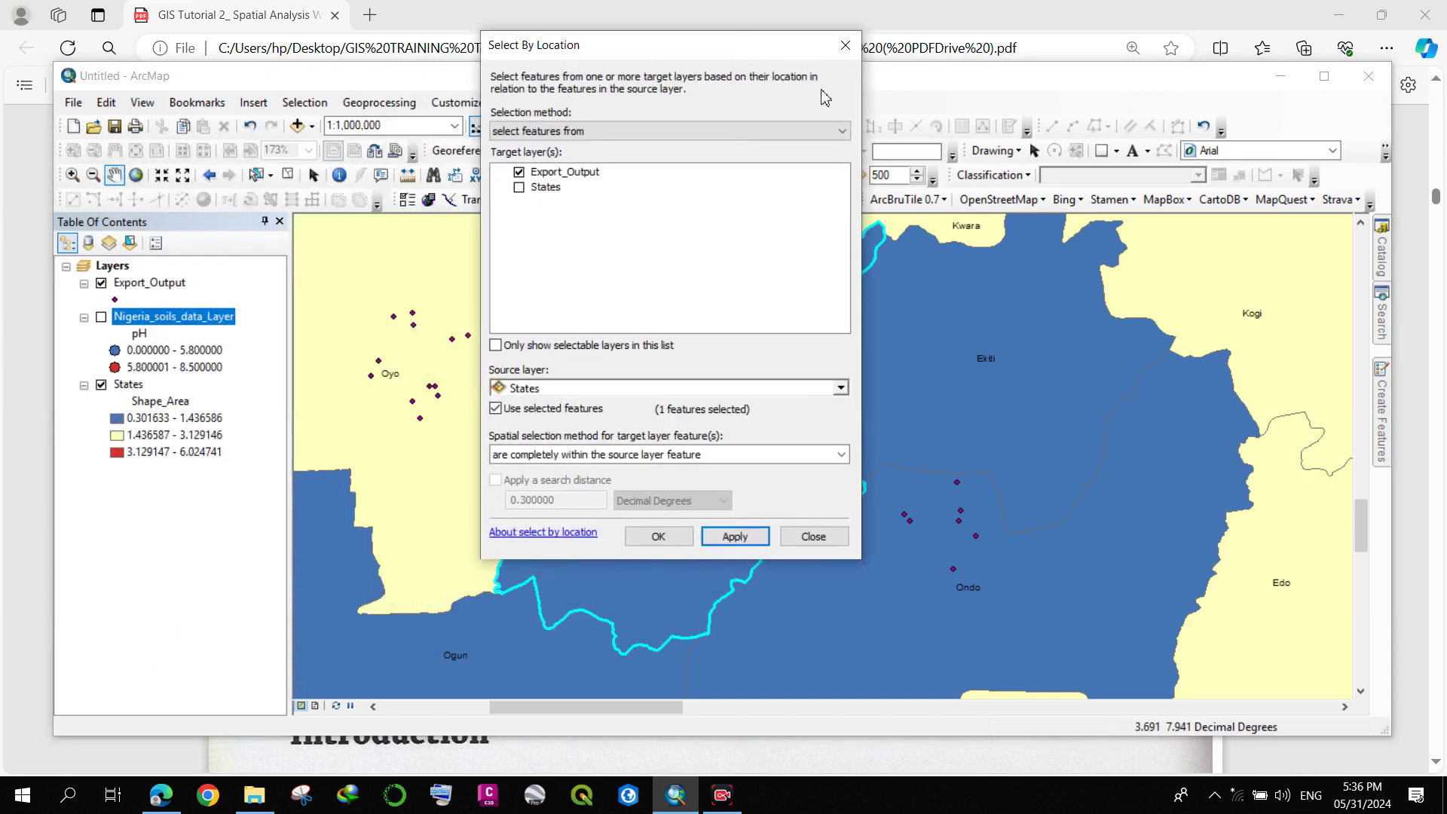
left_click(845, 46)
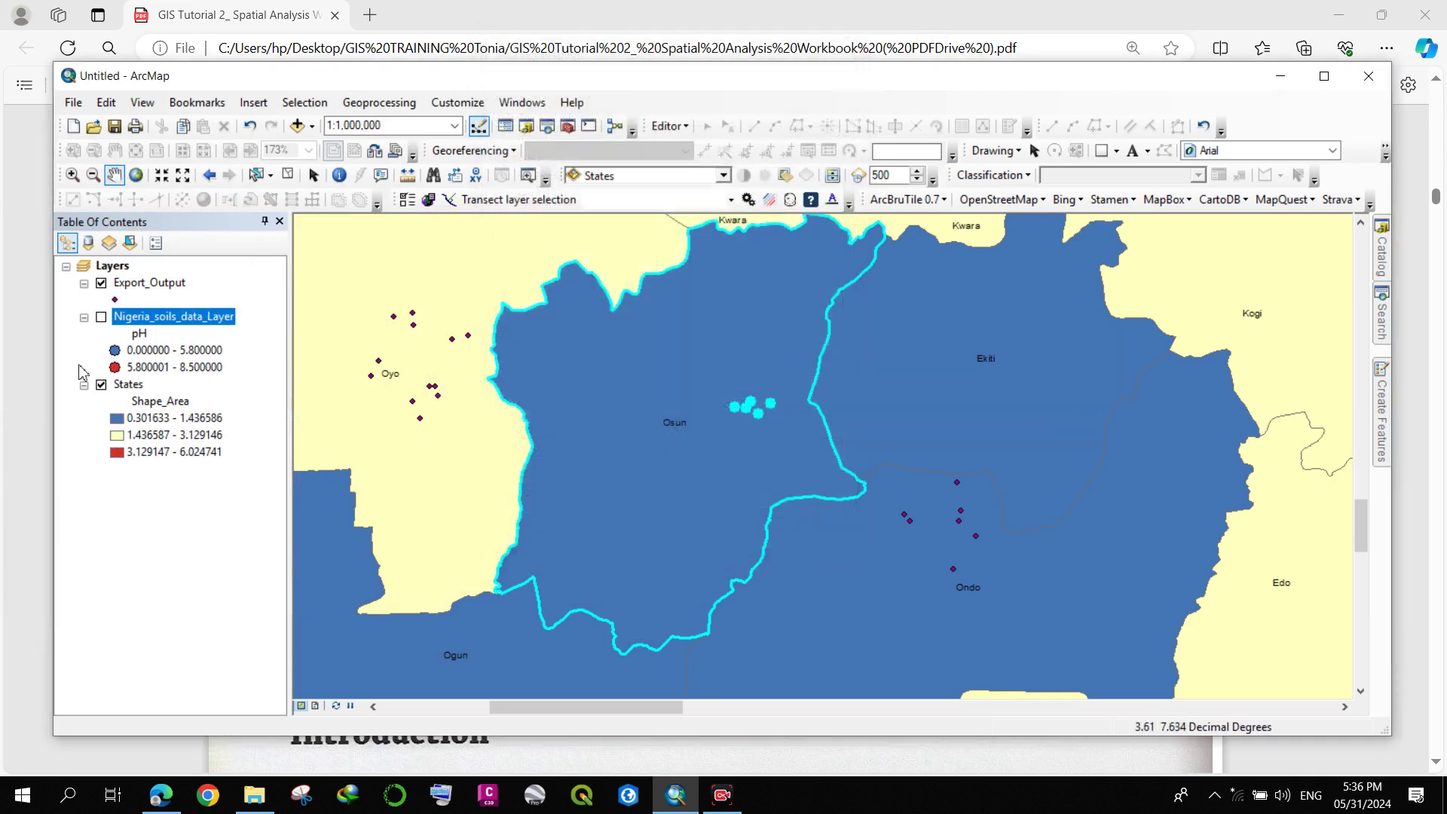
Step: Review only the selected records in the Export_Output attribute table, then close the table
left_click(150, 283)
right_click(149, 282)
left_click(180, 337)
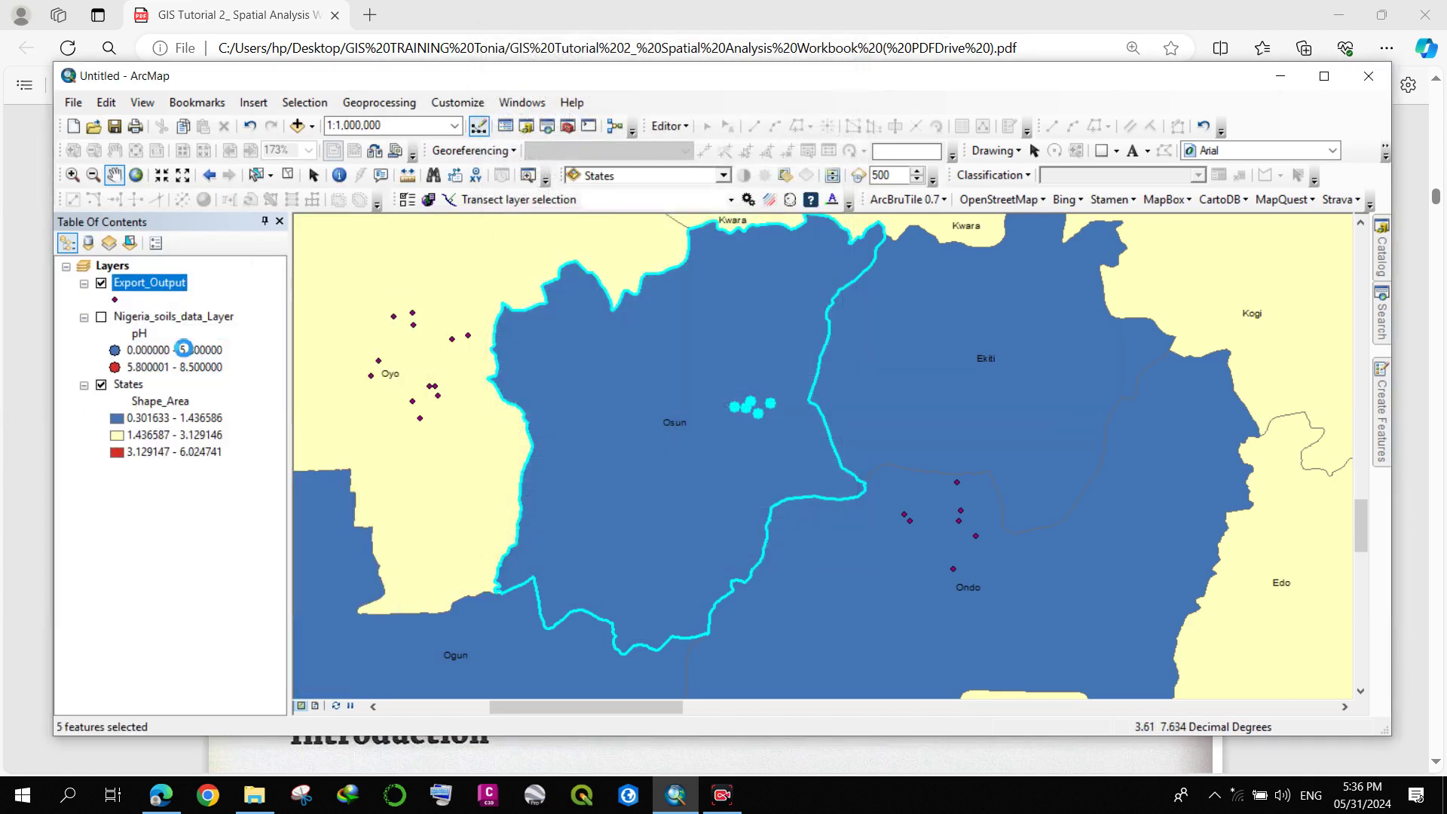
scroll(652, 399, "down", 16)
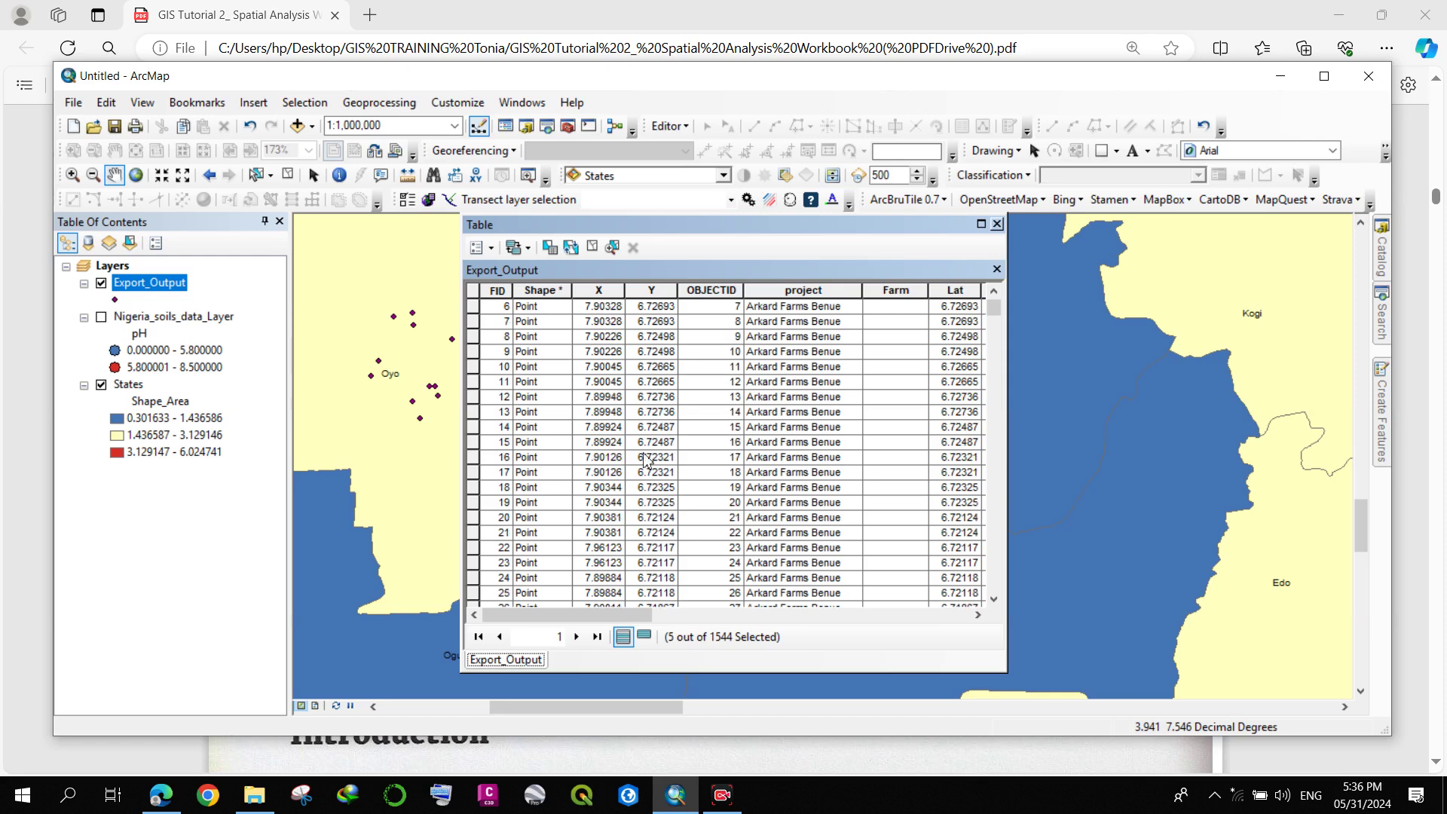
scroll(630, 439, "down", 5)
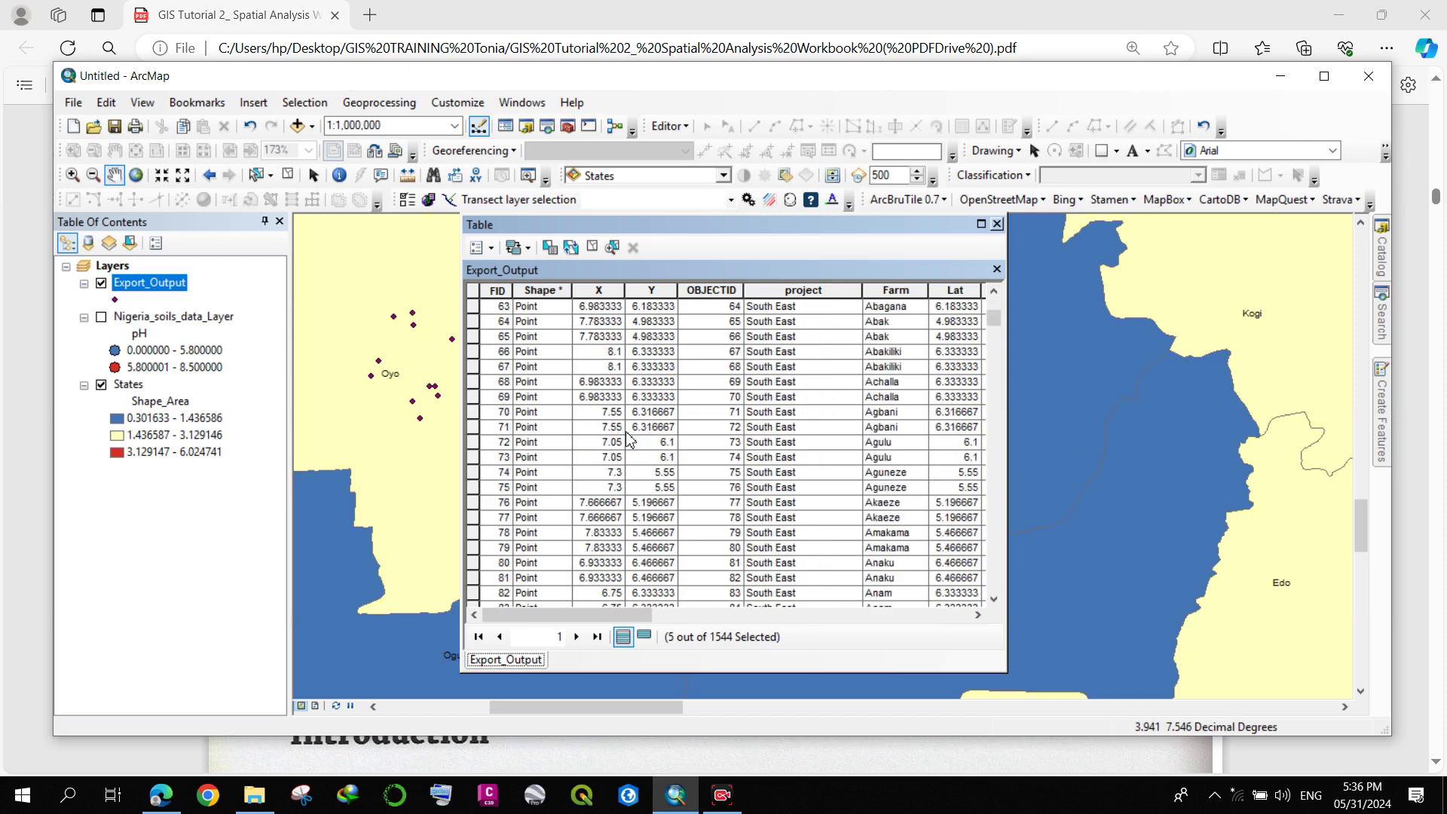
left_click(651, 639)
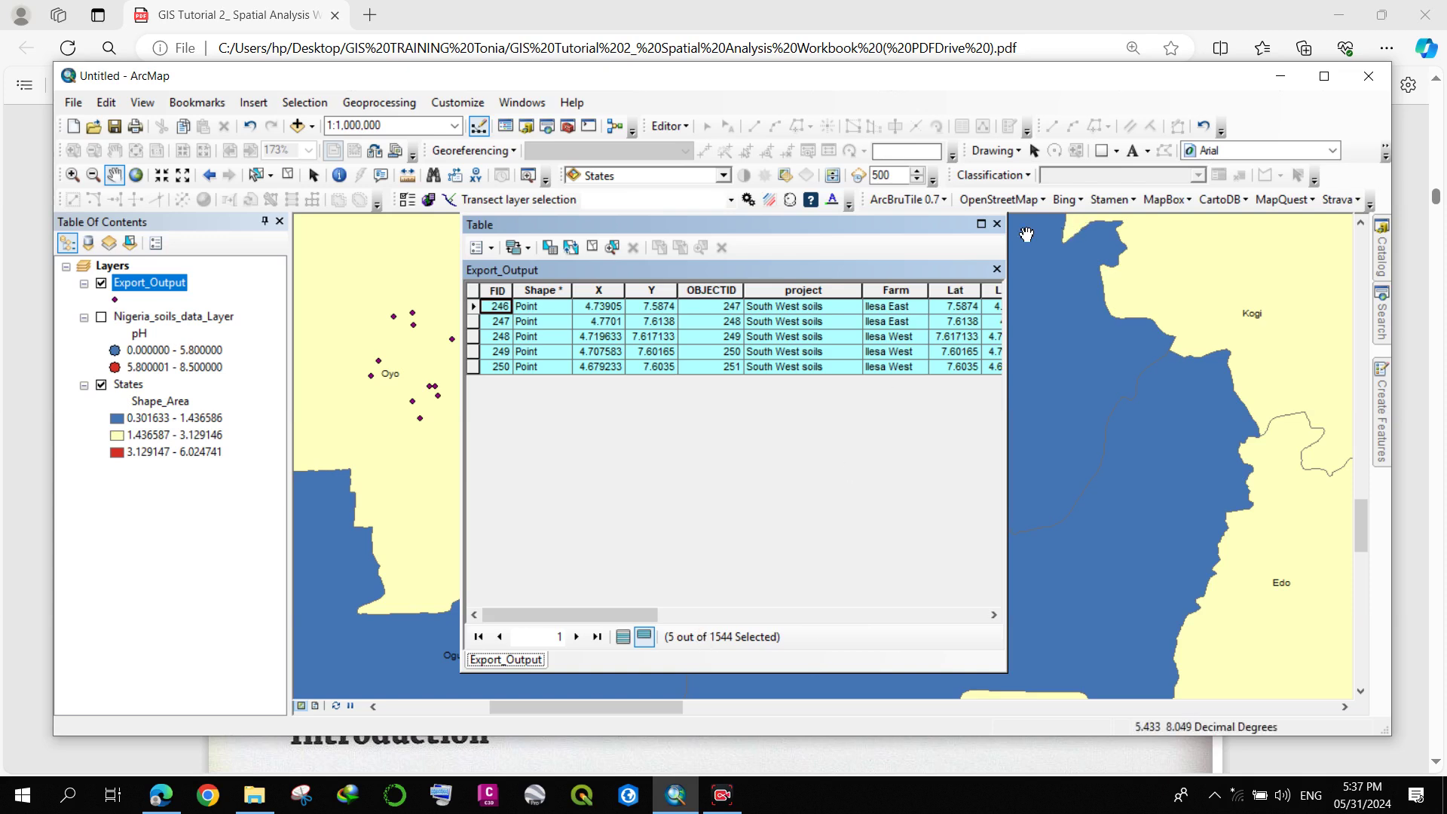
left_click(996, 224)
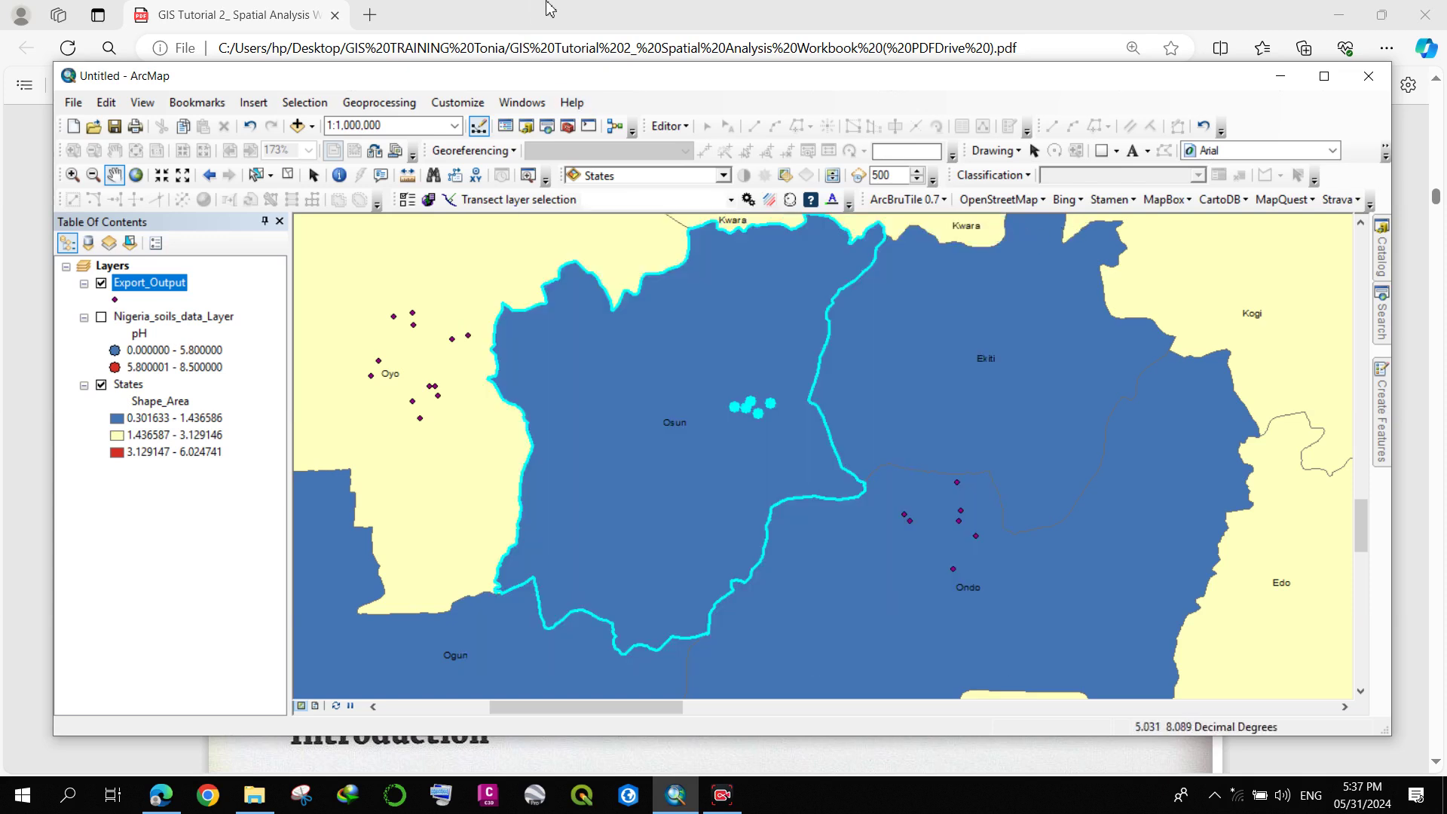
Step: Extend the States attribute query for Osun with the condition OR "ADM1_NAME" = 'Enugu'
left_click(329, 104)
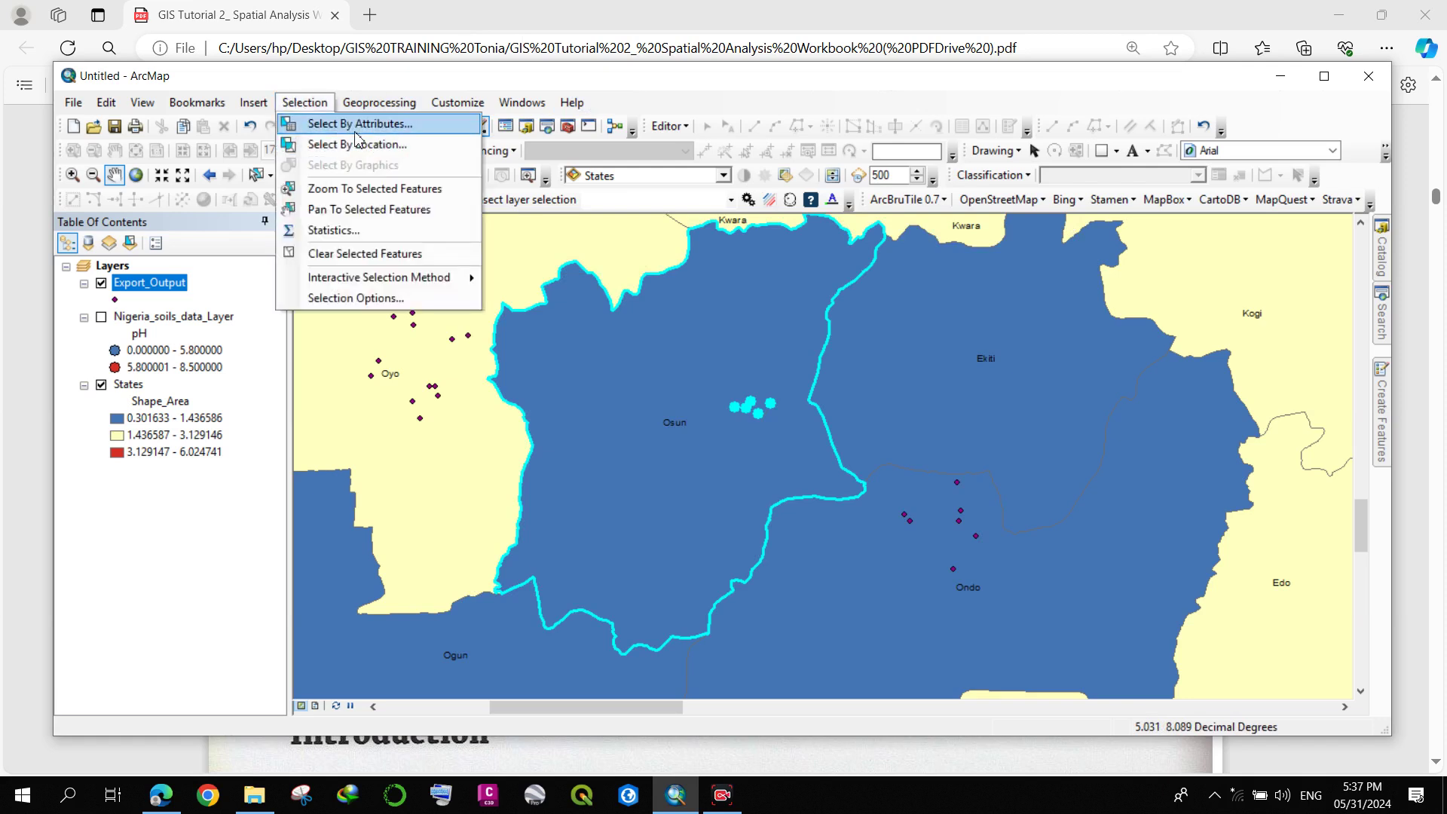
left_click(326, 125)
left_click(196, 443)
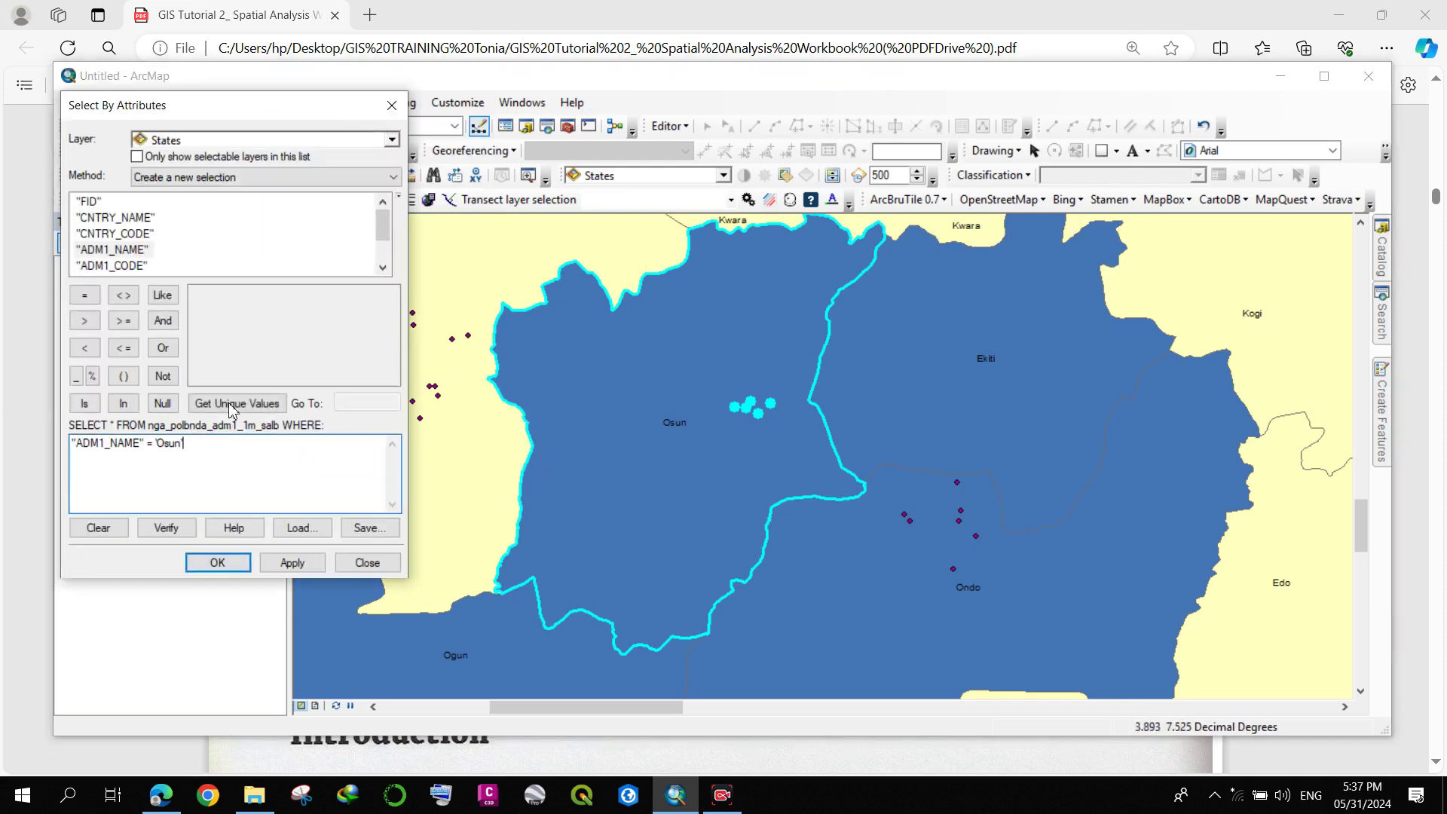
left_click(163, 347)
double_click(118, 252)
left_click(84, 295)
left_click(236, 404)
scroll(236, 339, "down", 3)
double_click(220, 359)
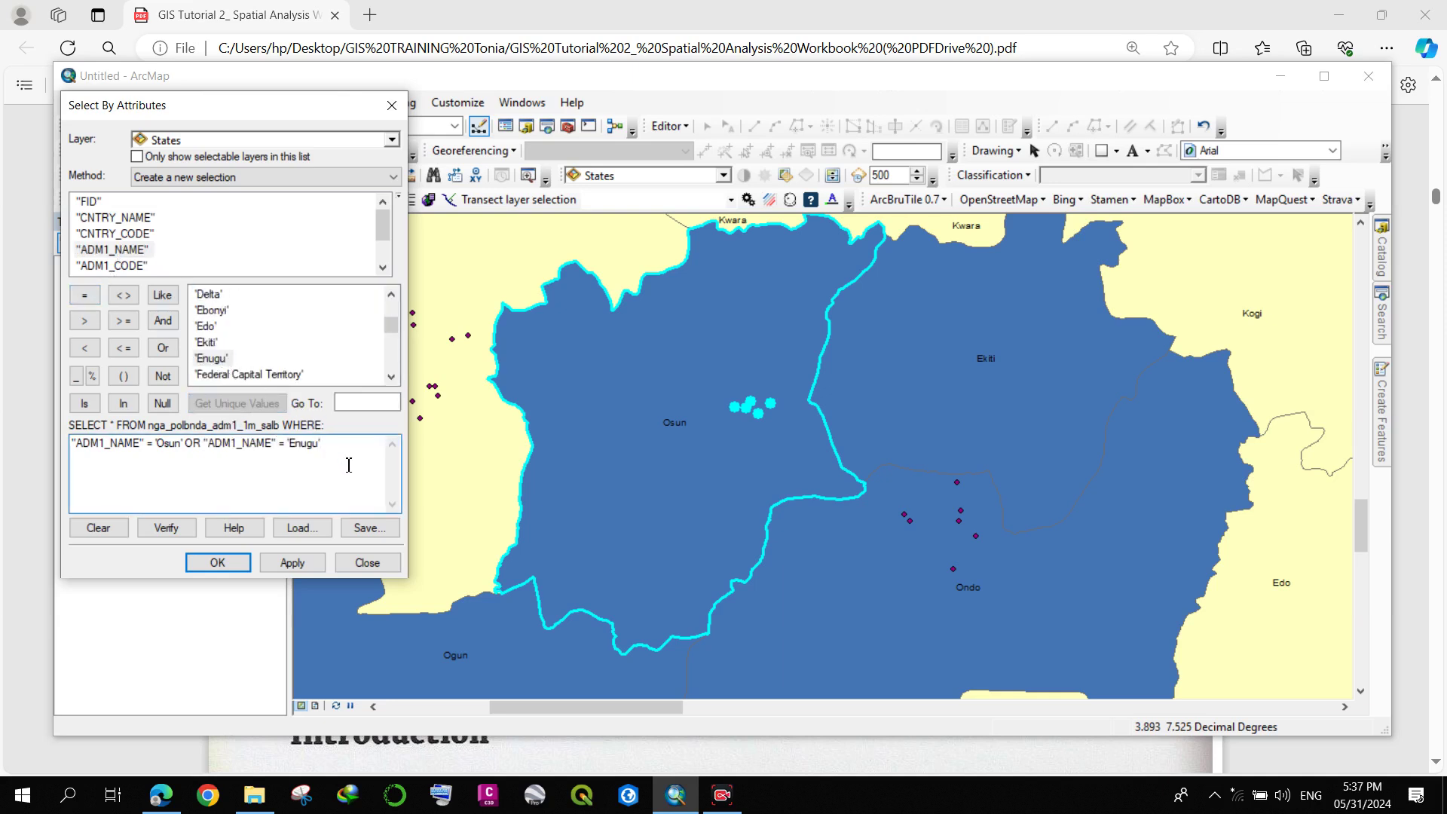
Step: Change the state value in the query's second condition to 'Ondo'
key("BackSpace")
key("BackSpace")
key("BackSpace")
key("BackSpace")
key("BackSpace")
key("BackSpace")
key("BackSpace")
scroll(249, 334, "down", 2)
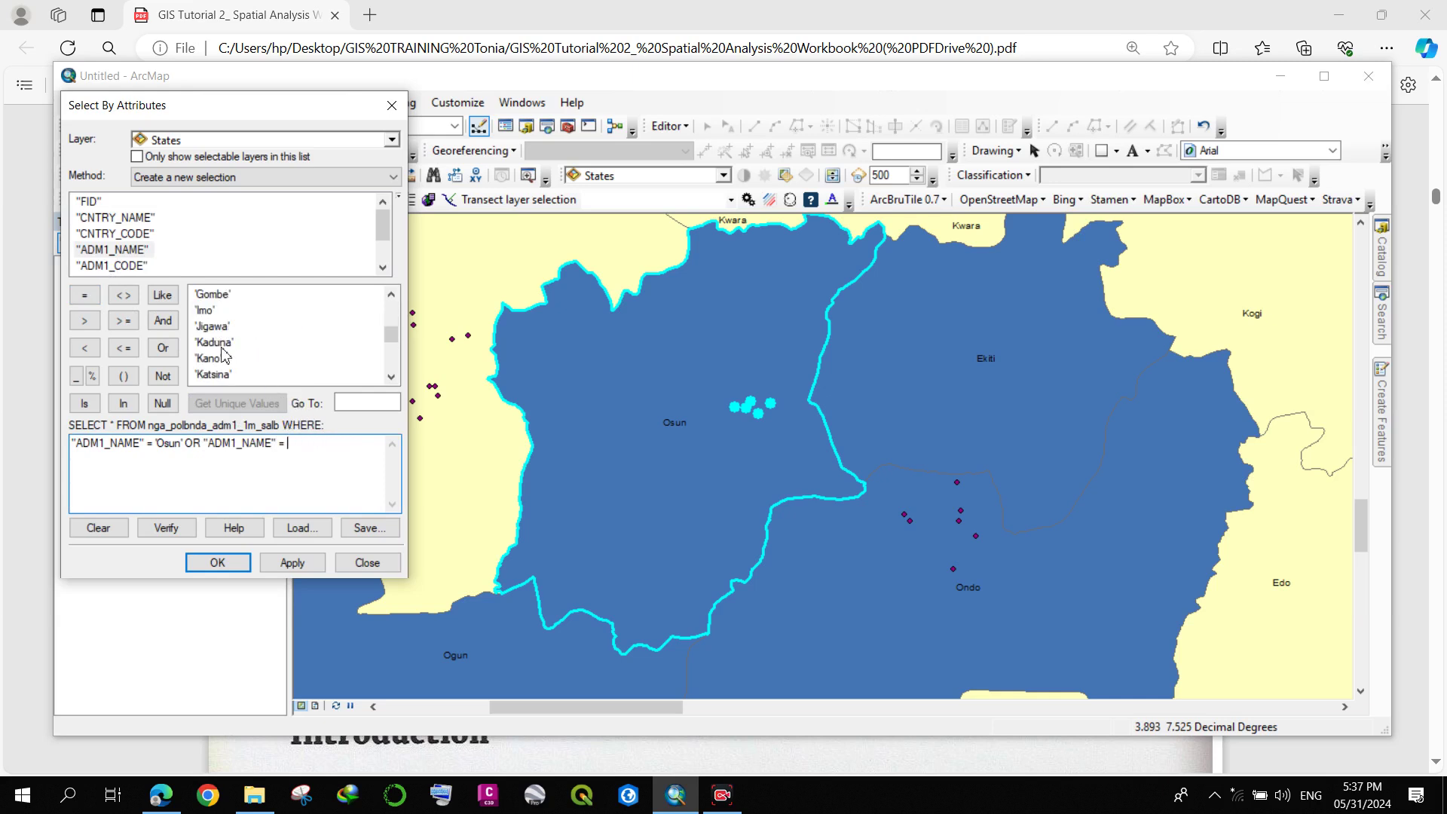
scroll(220, 353, "down", 3)
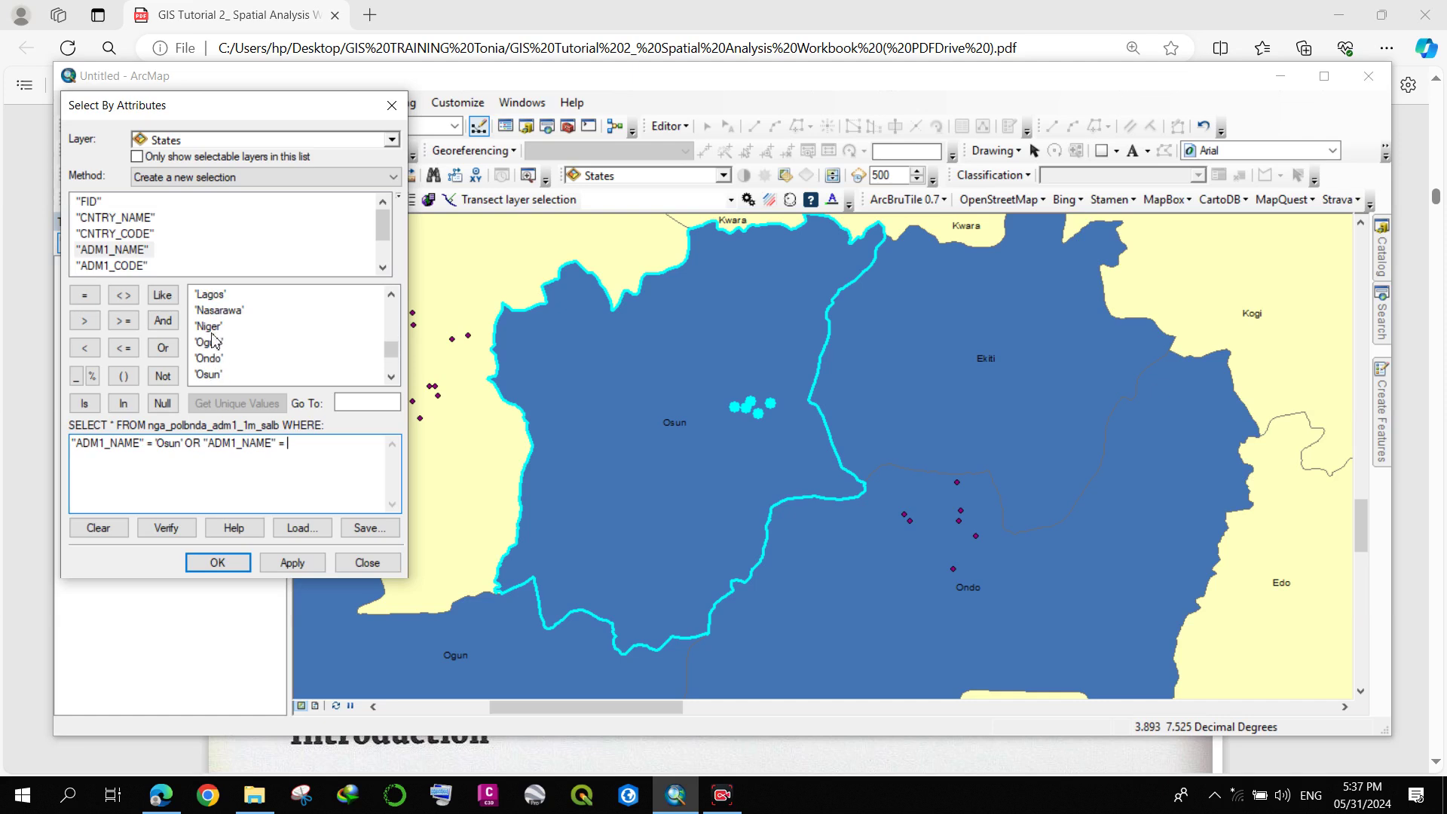
double_click(210, 358)
Step: Add the condition OR "ADM1_NAME" = 'Edo' to the query and apply it to the States layer
scroll(708, 417, "down", 2)
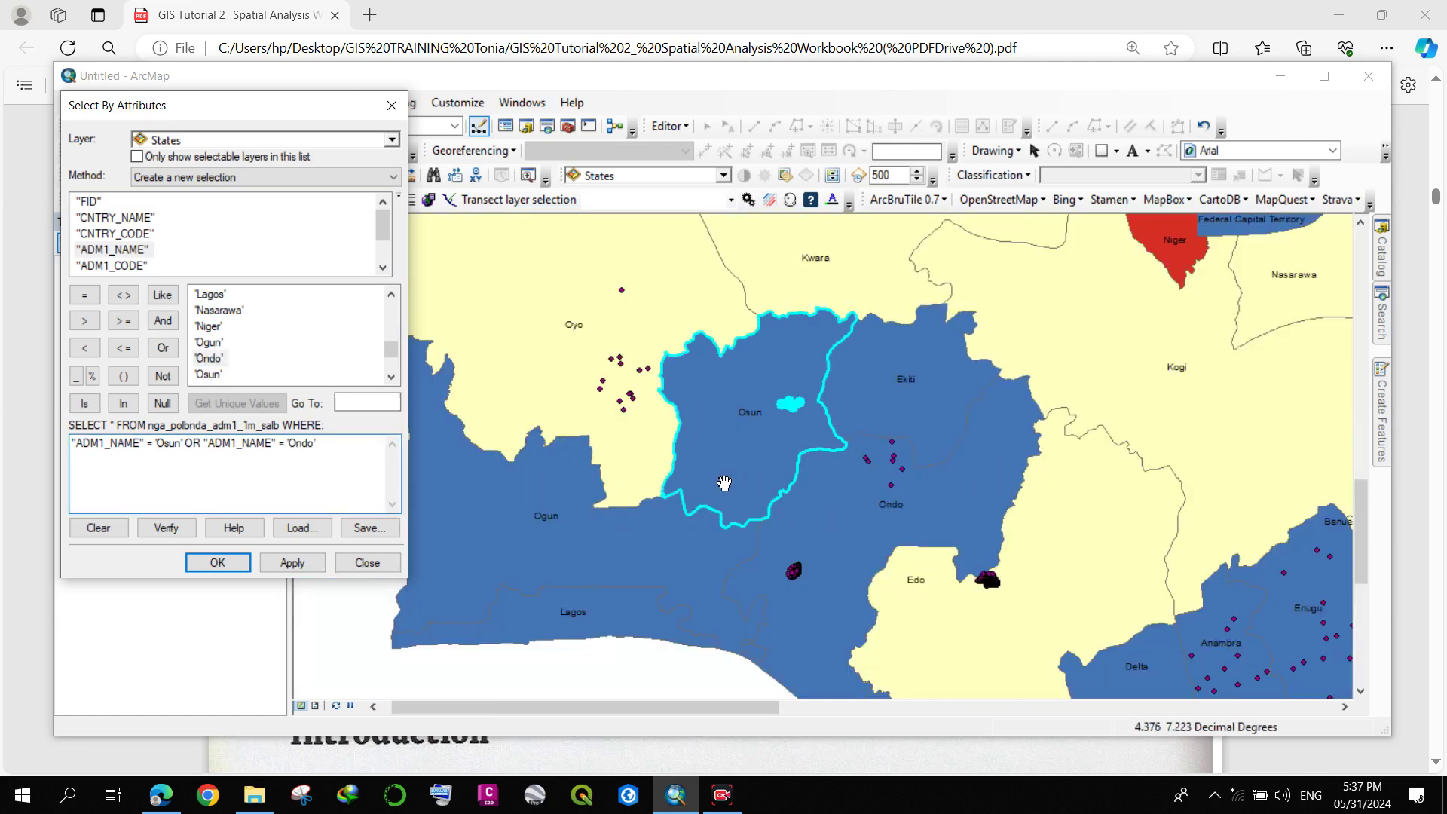
left_click_drag(764, 527, 467, 337)
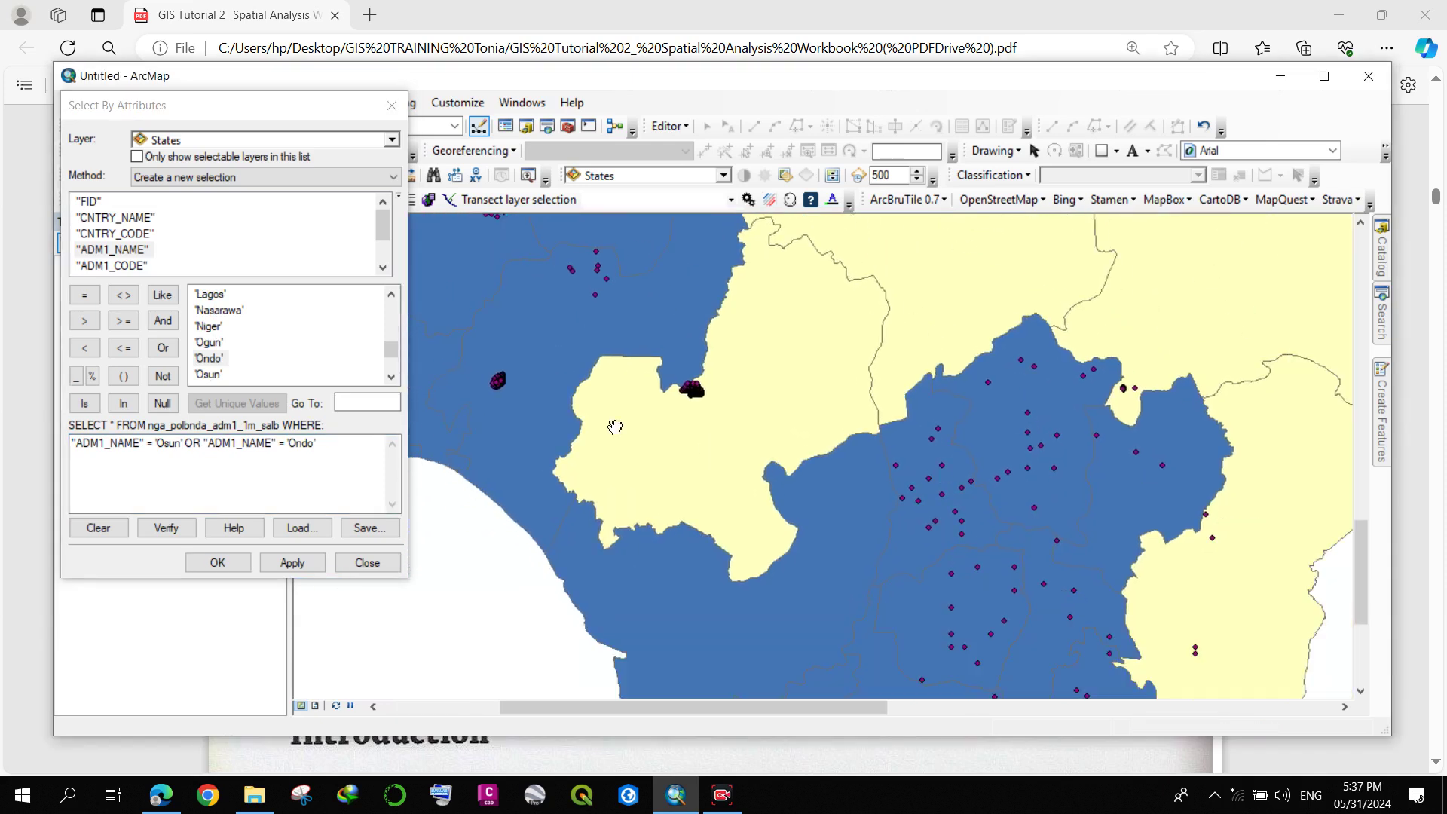
left_click(305, 438)
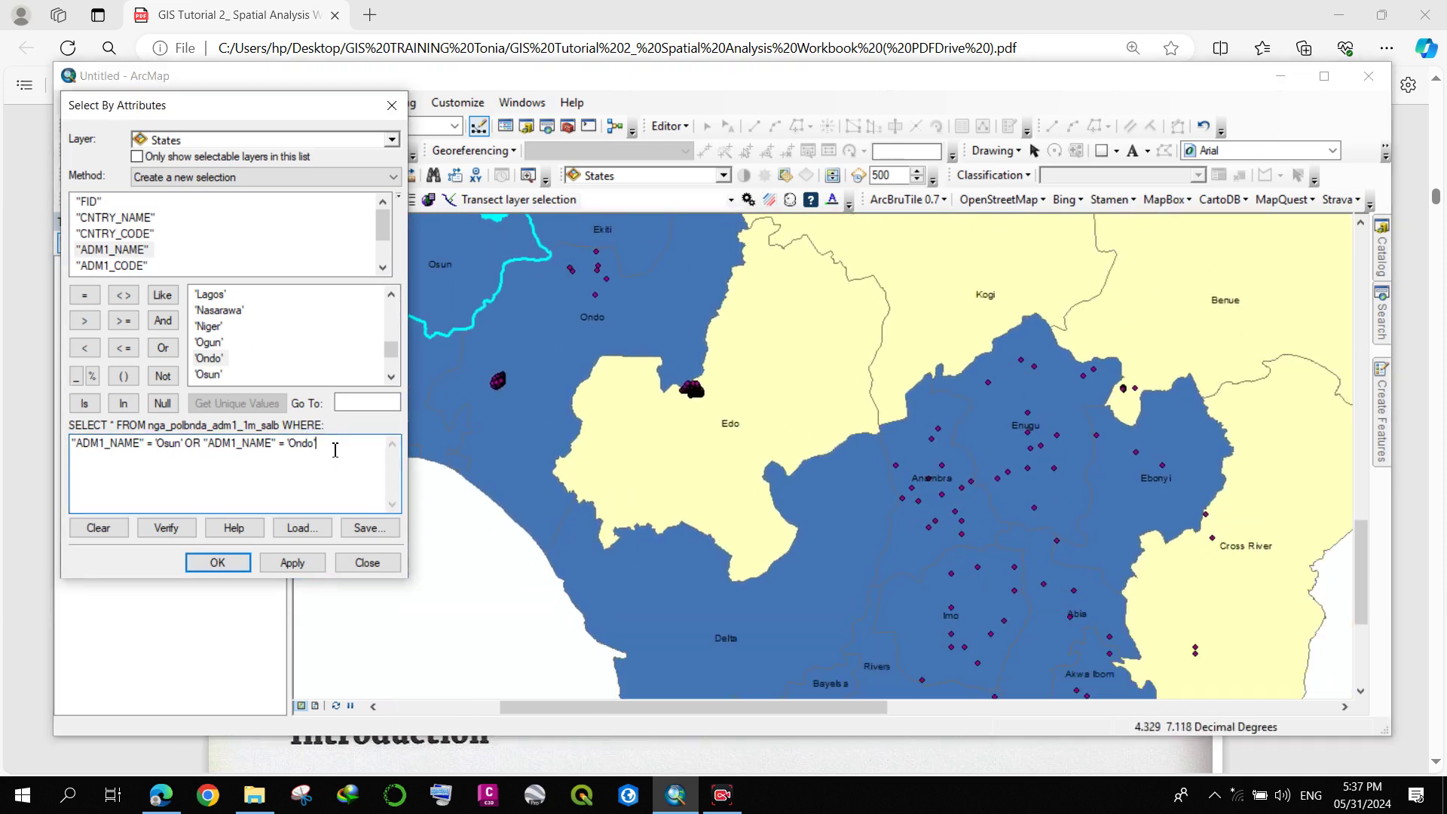
left_click(164, 347)
double_click(113, 249)
left_click(86, 298)
scroll(213, 339, "up", 4)
scroll(213, 339, "up", 1)
double_click(206, 325)
left_click(293, 562)
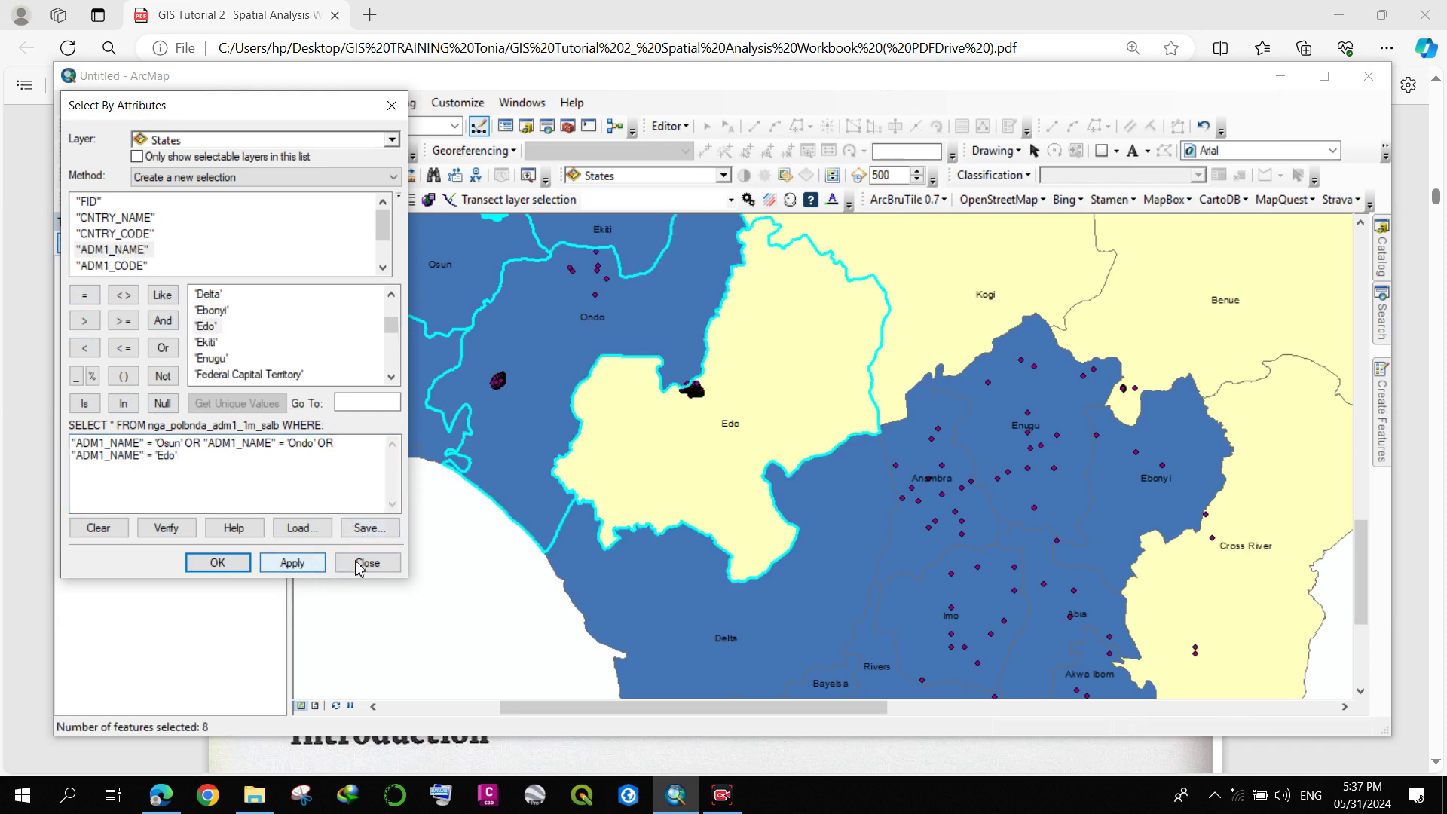
Step: Run the attribute query selecting Osun, Ondo and Edo on the States layer and finish the attribute selection
scroll(1177, 452, "down", 2)
scroll(811, 349, "up", 1)
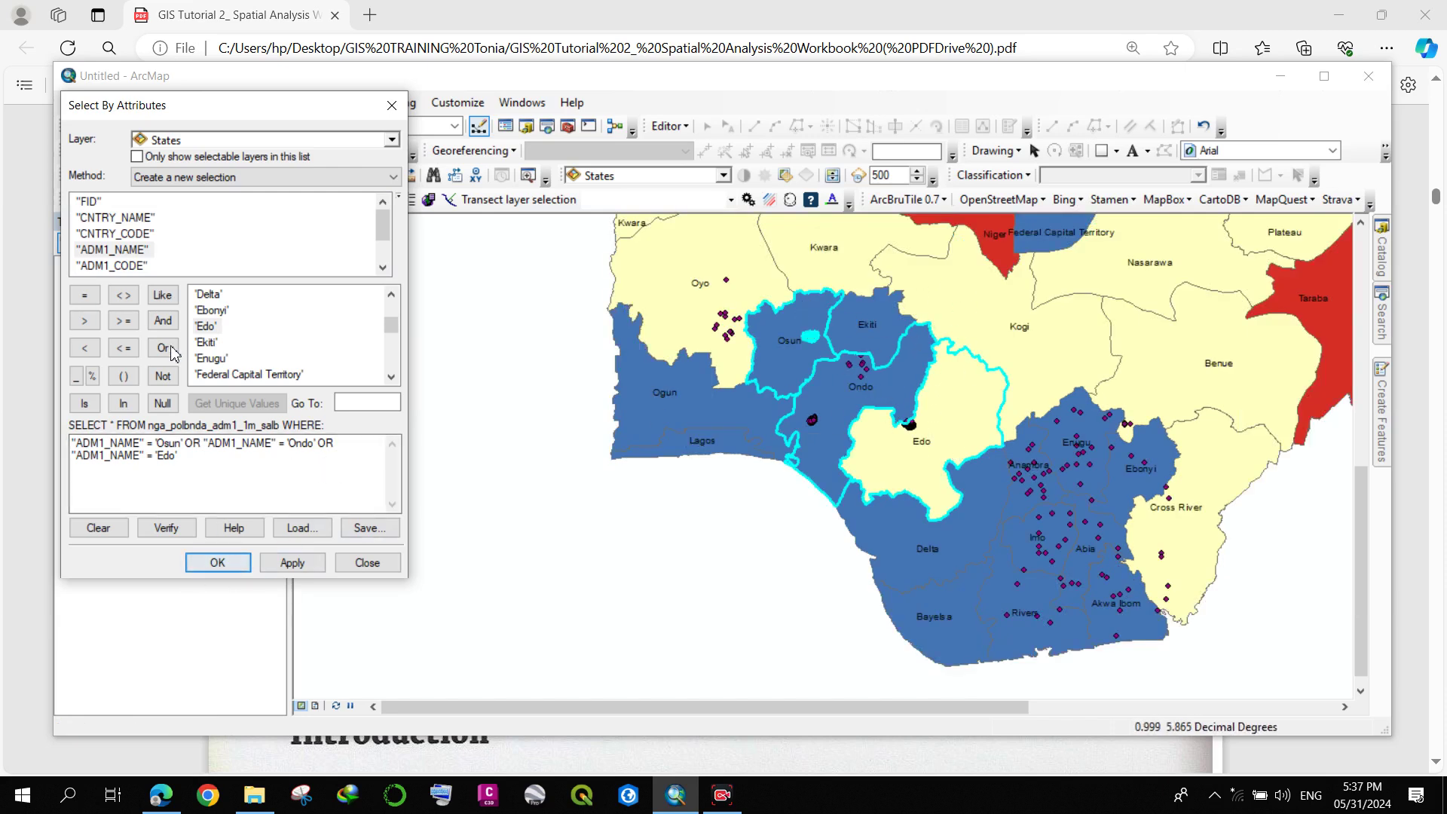
left_click(215, 563)
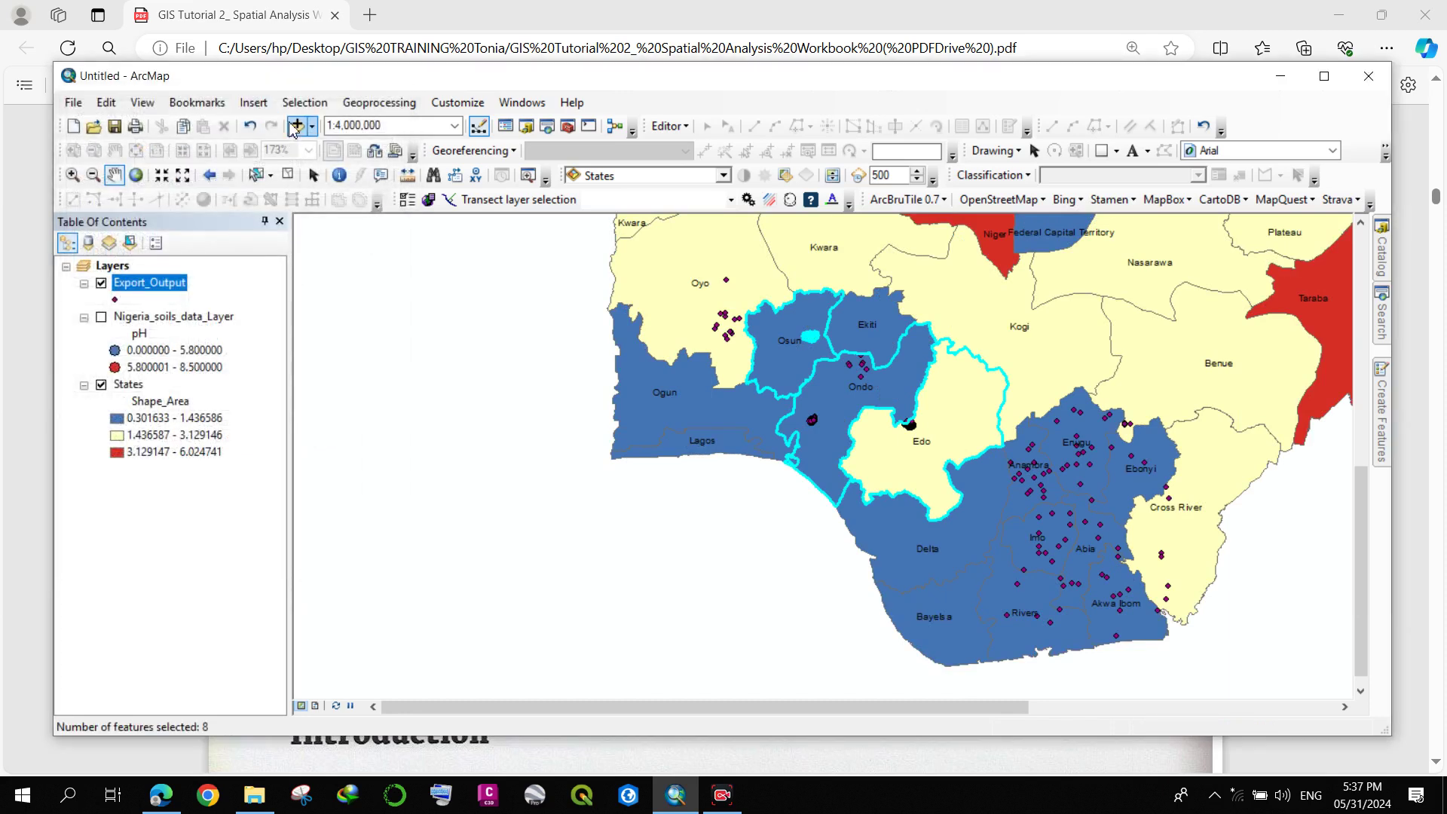
Step: Select the Export_Output points completely within the selected States features using Select By Location
left_click(304, 103)
left_click(301, 144)
left_click(519, 172)
left_click(519, 173)
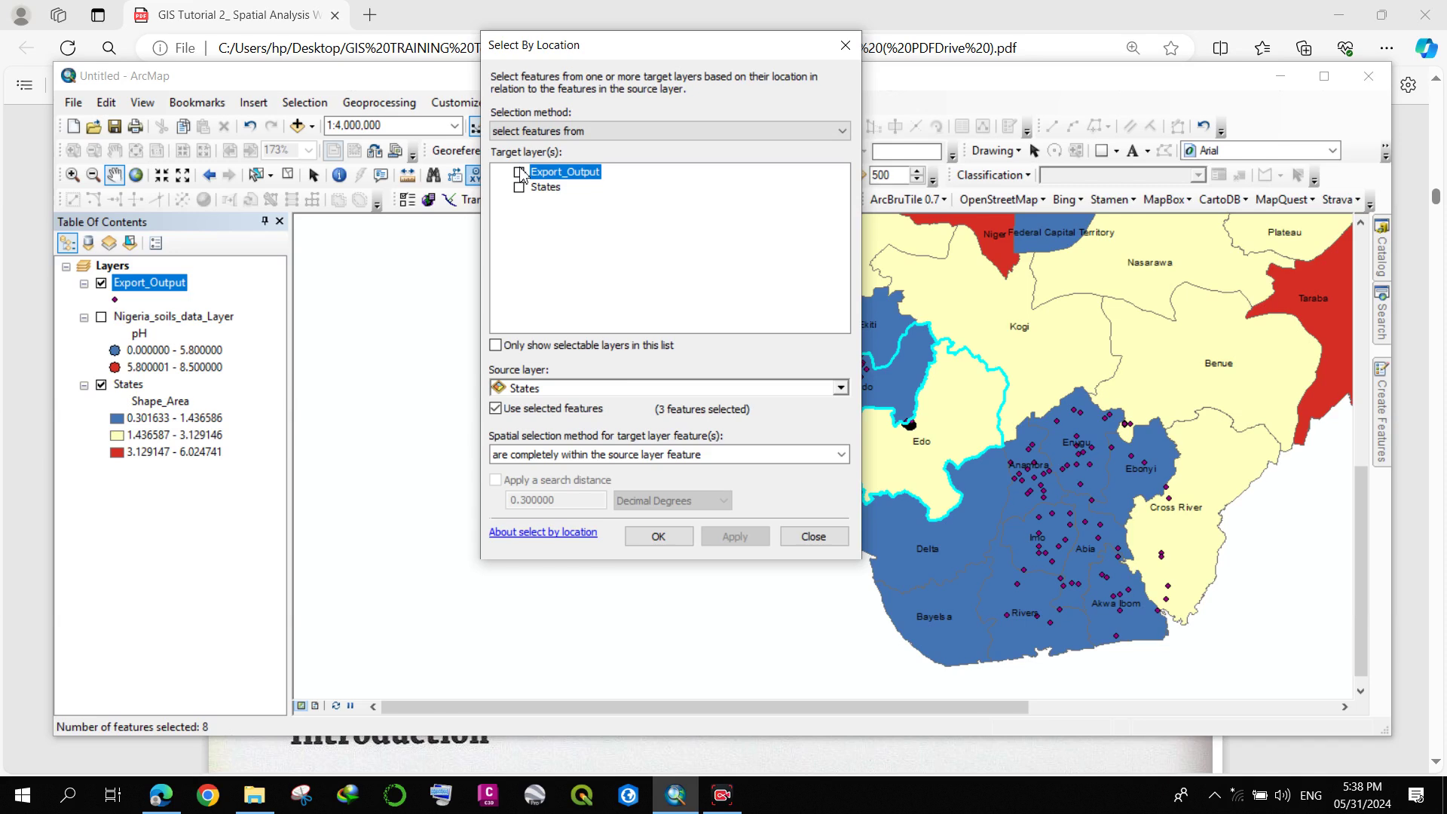
left_click(519, 172)
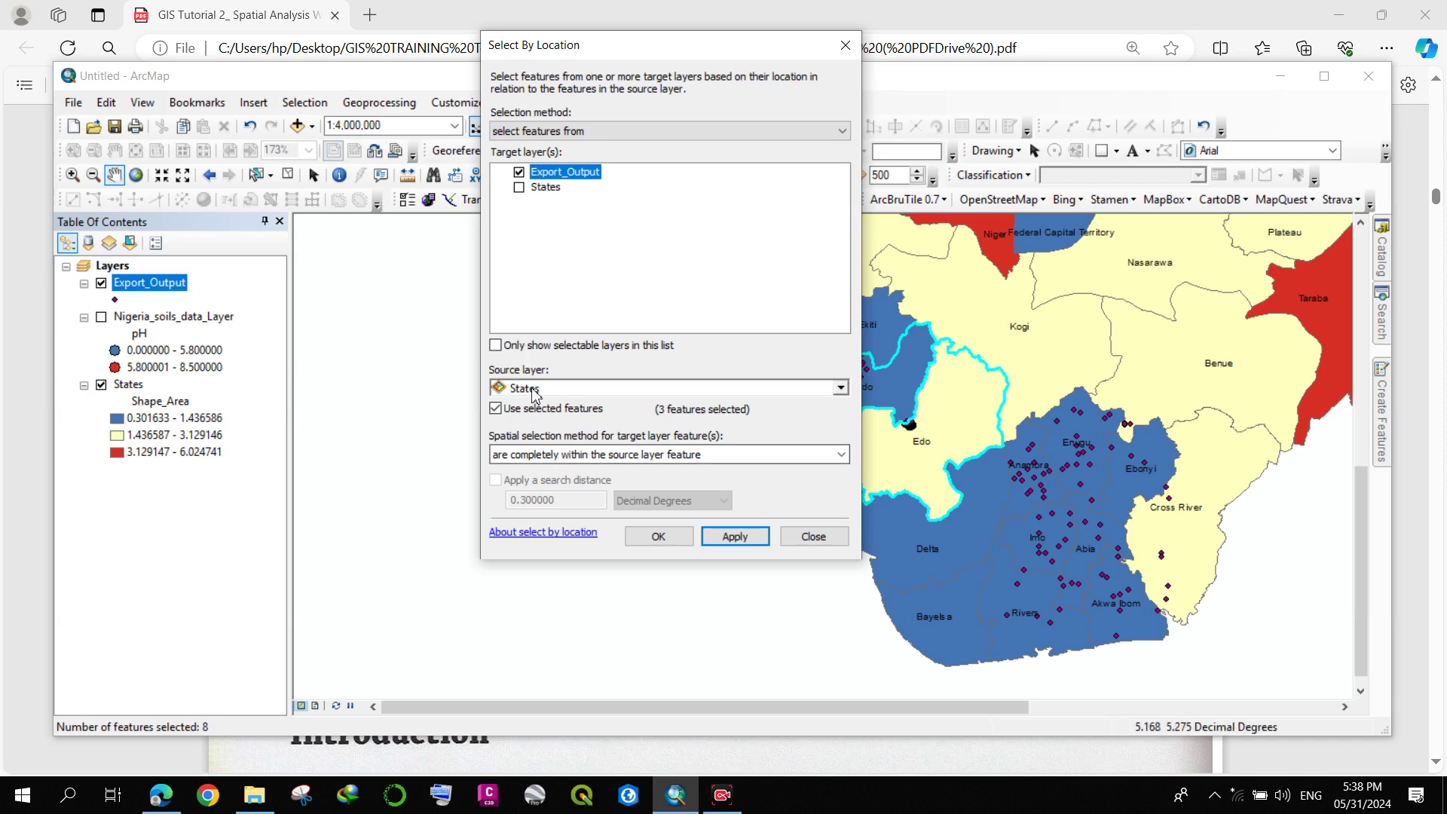
left_click(496, 414)
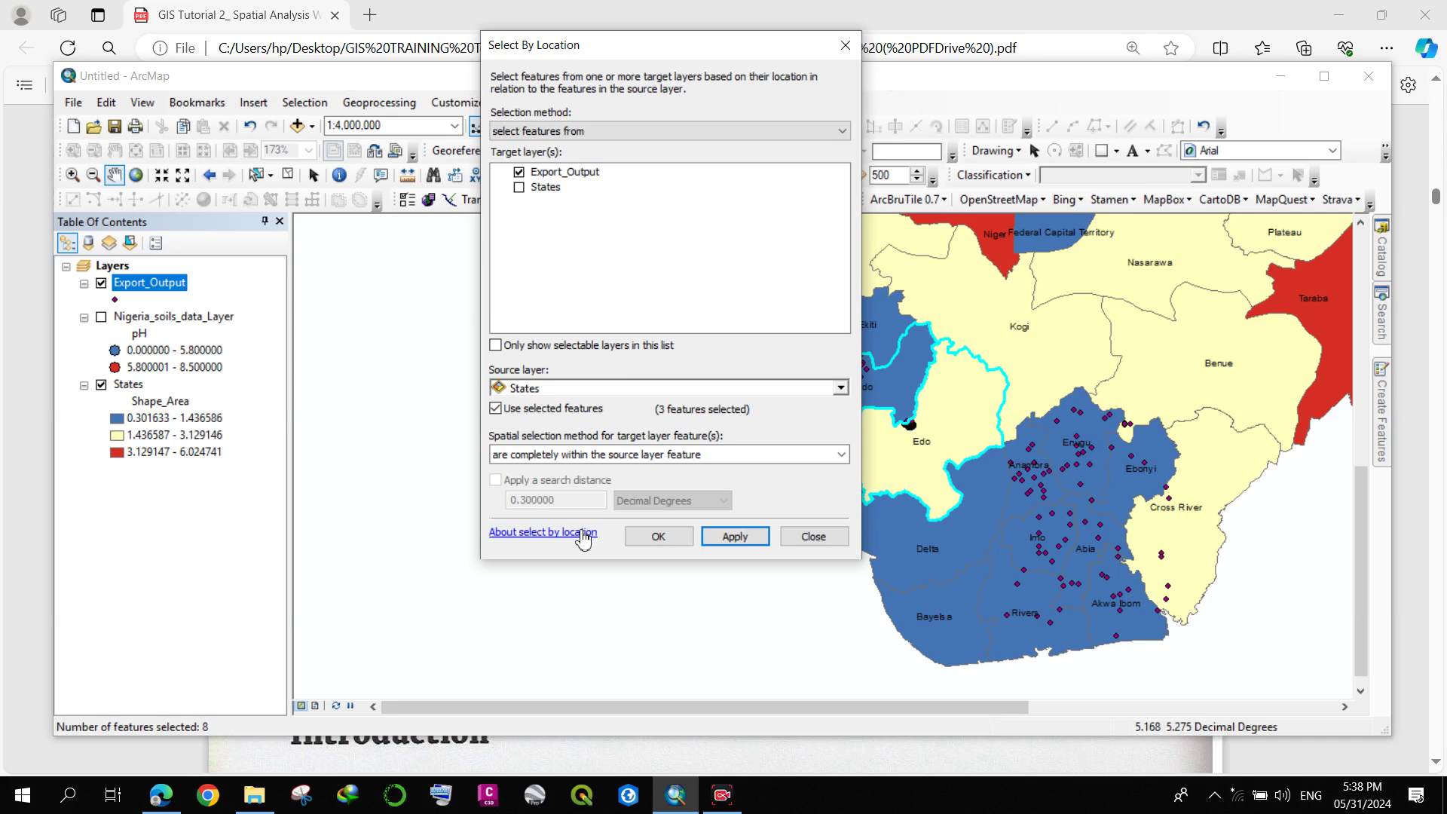
left_click(746, 538)
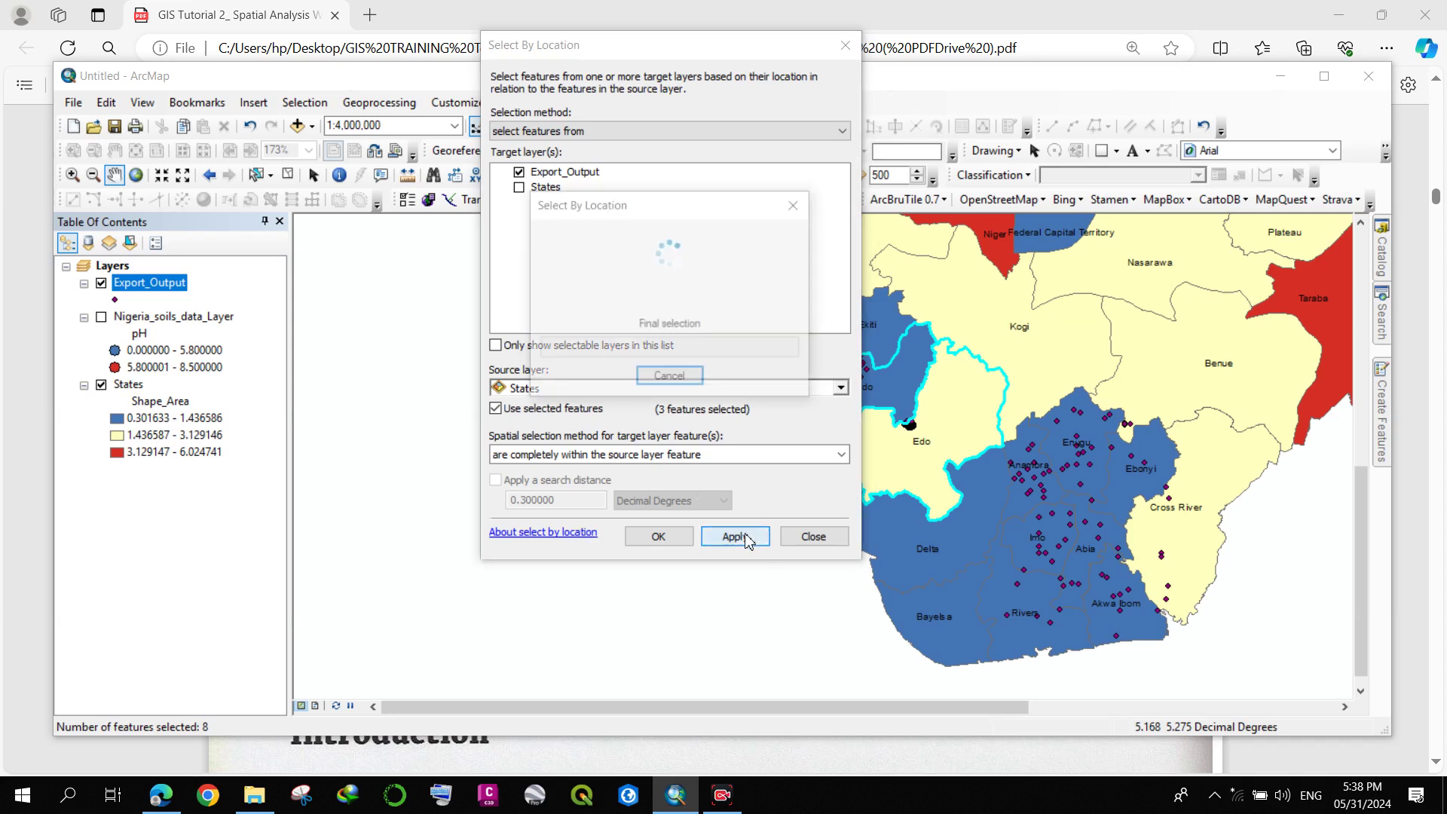
left_click_drag(694, 45, 368, 114)
scroll(825, 407, "down", 2)
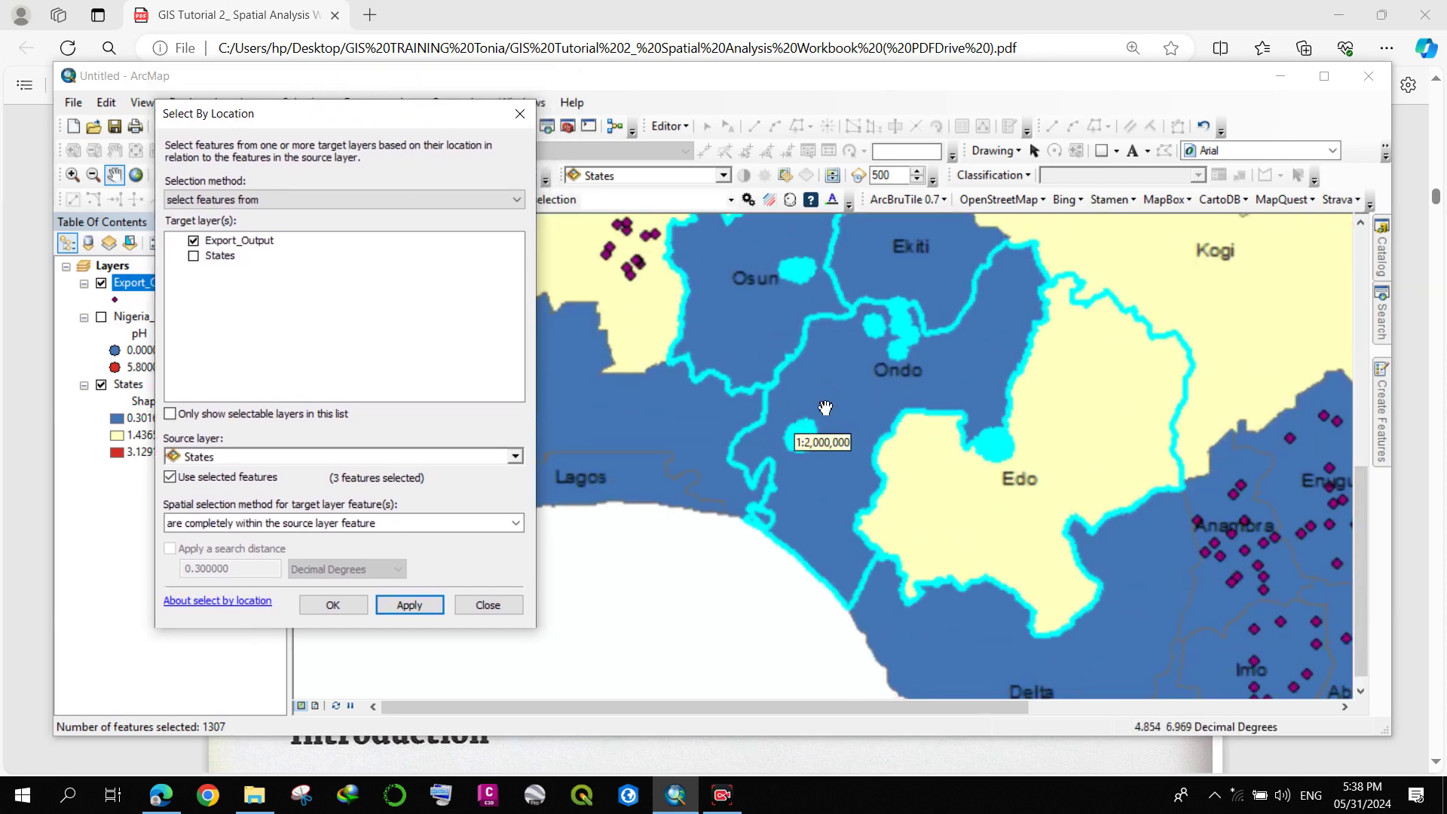
Step: Open the Export_Output attribute table to review the selected records
left_click_drag(336, 105, 480, 103)
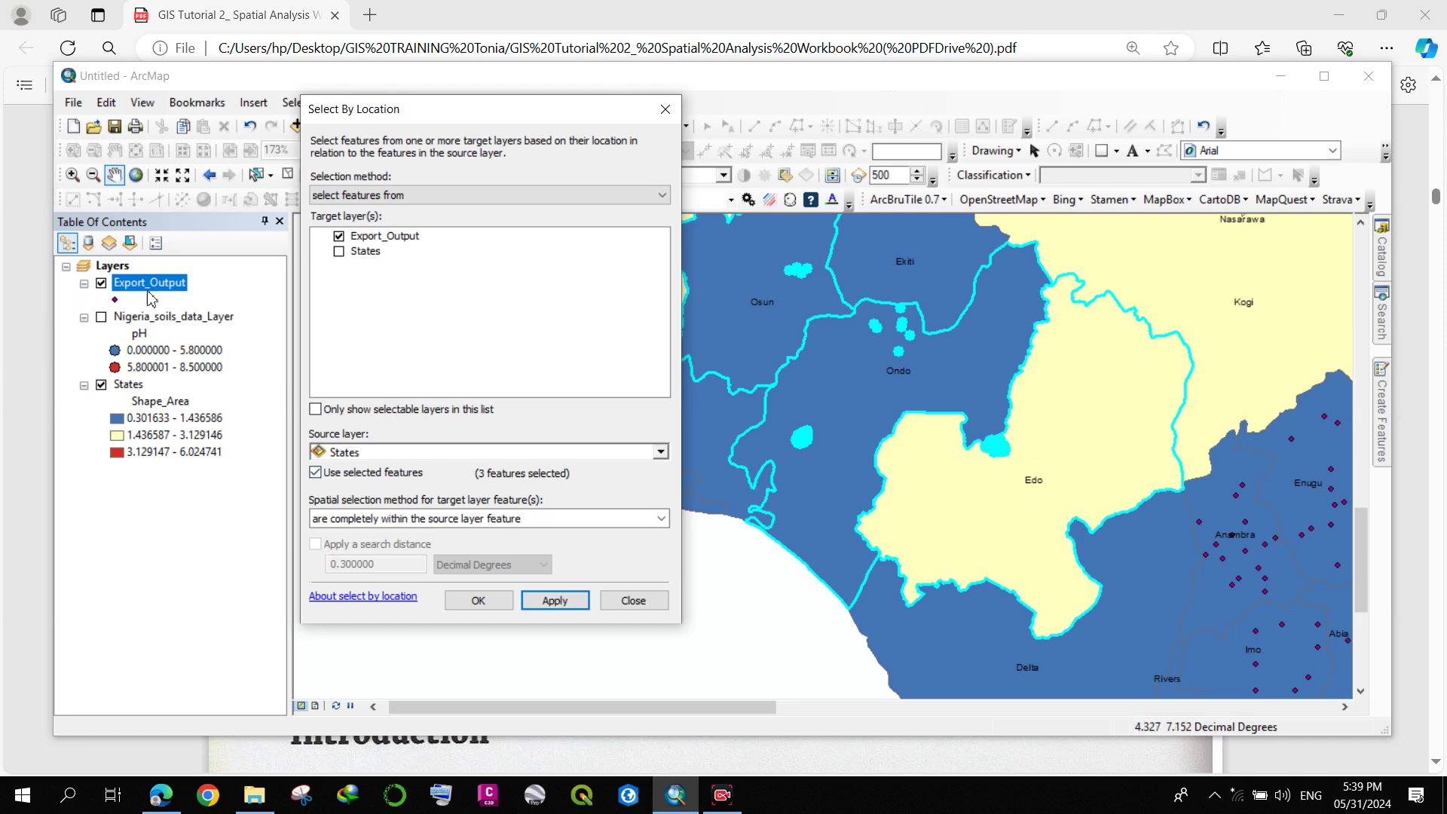
right_click(151, 286)
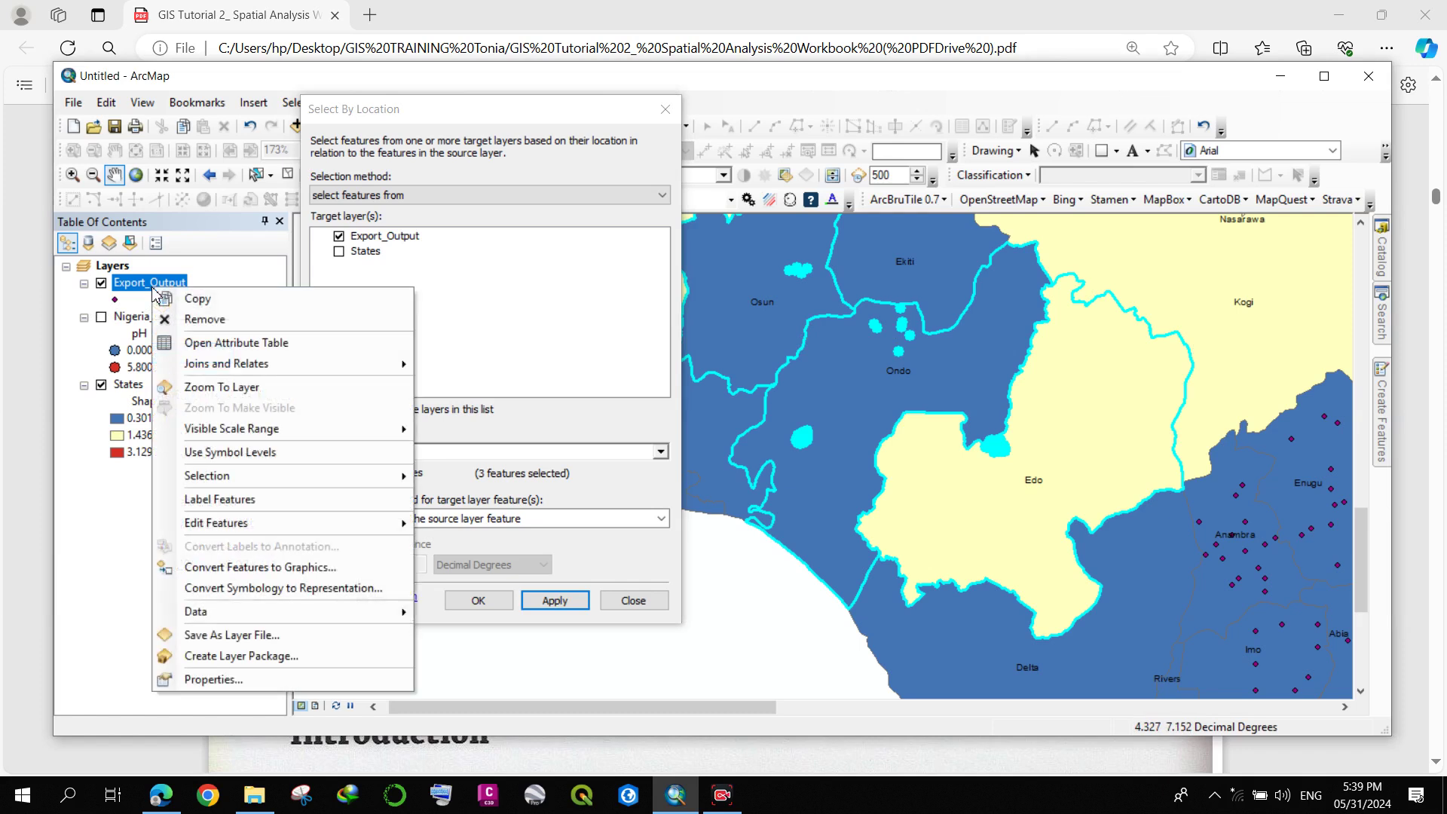
left_click(210, 344)
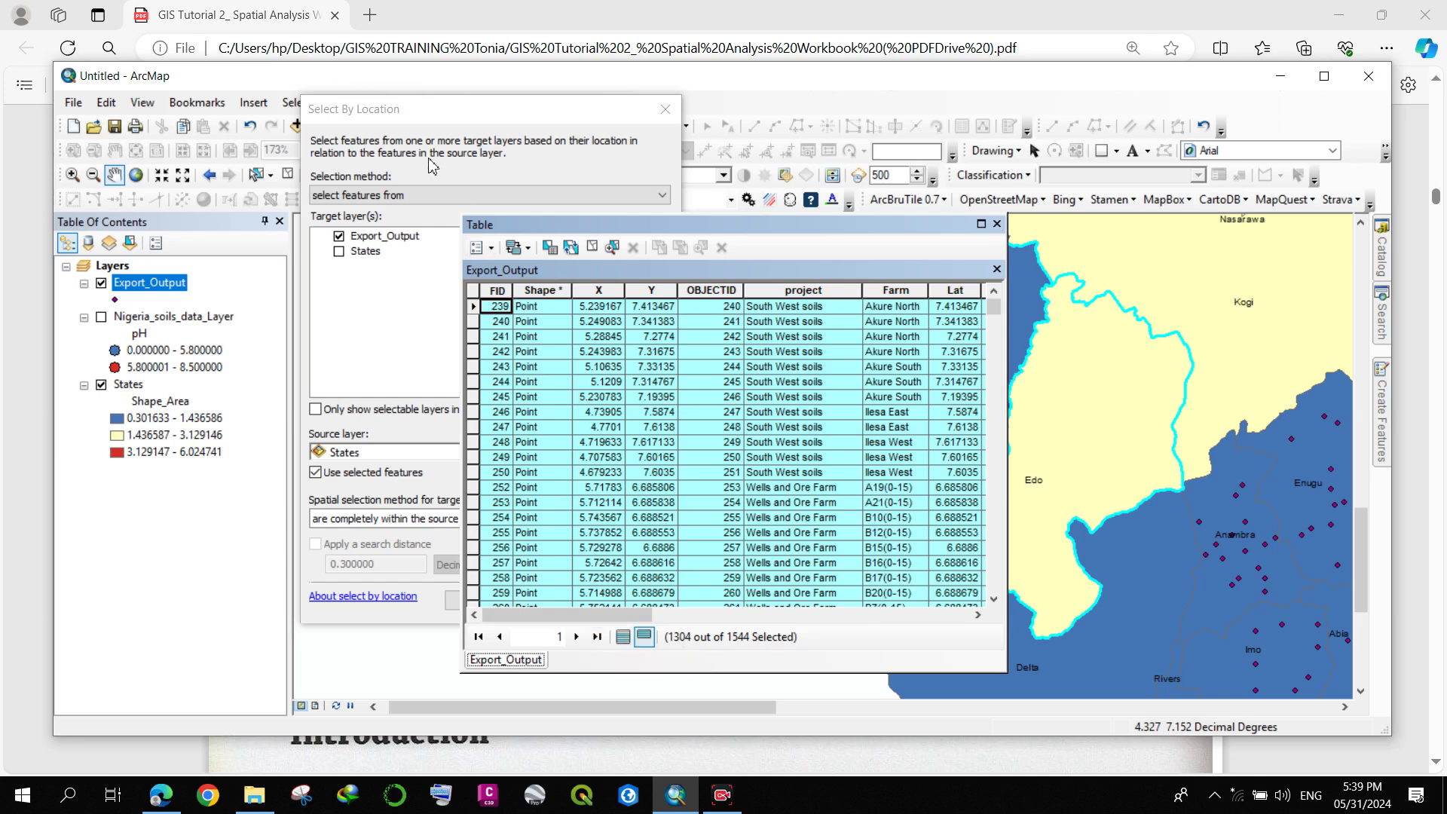
Step: Clear the selected features in all layers
left_click_drag(434, 112, 486, 171)
left_click(311, 107)
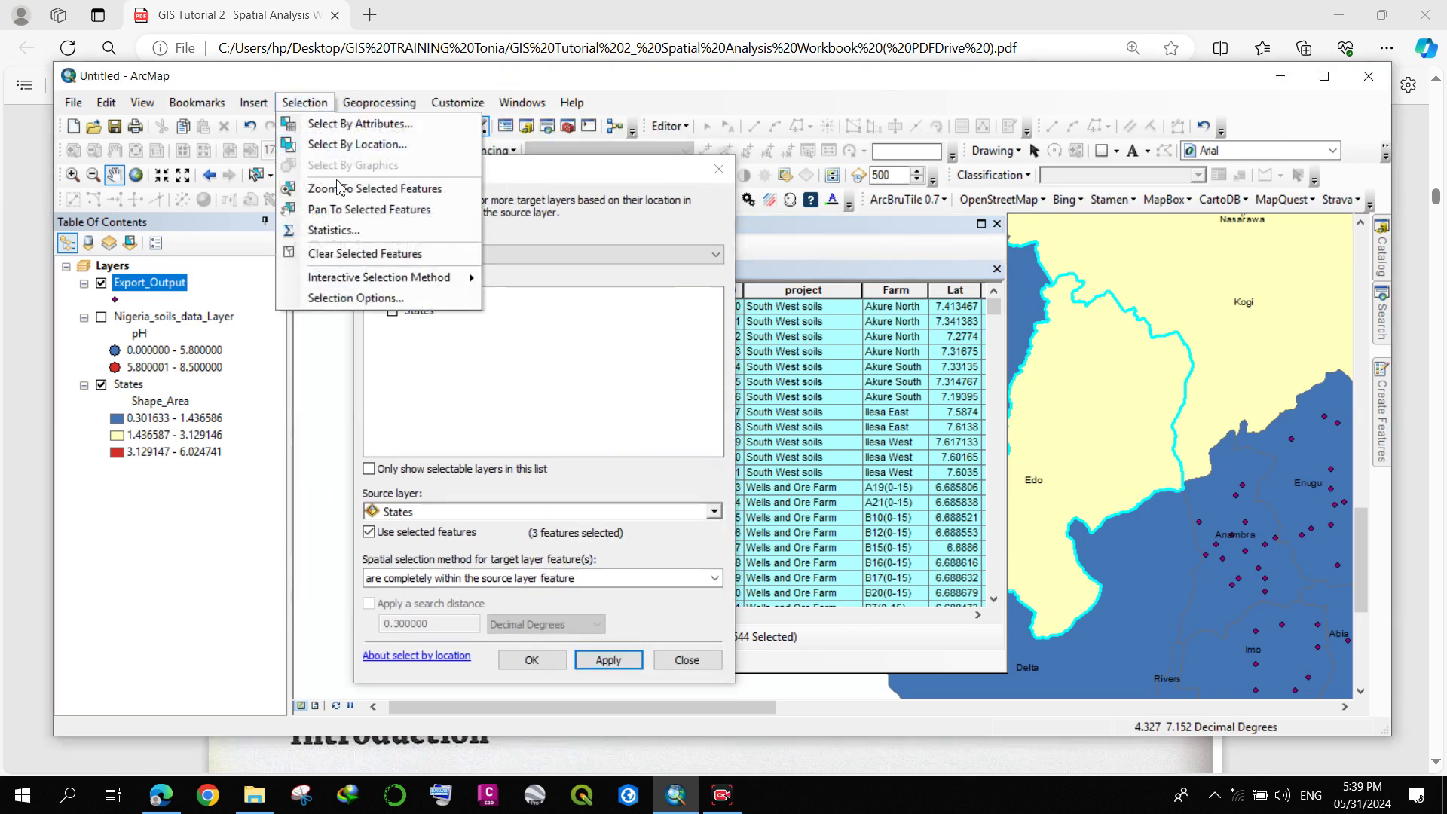
left_click(343, 255)
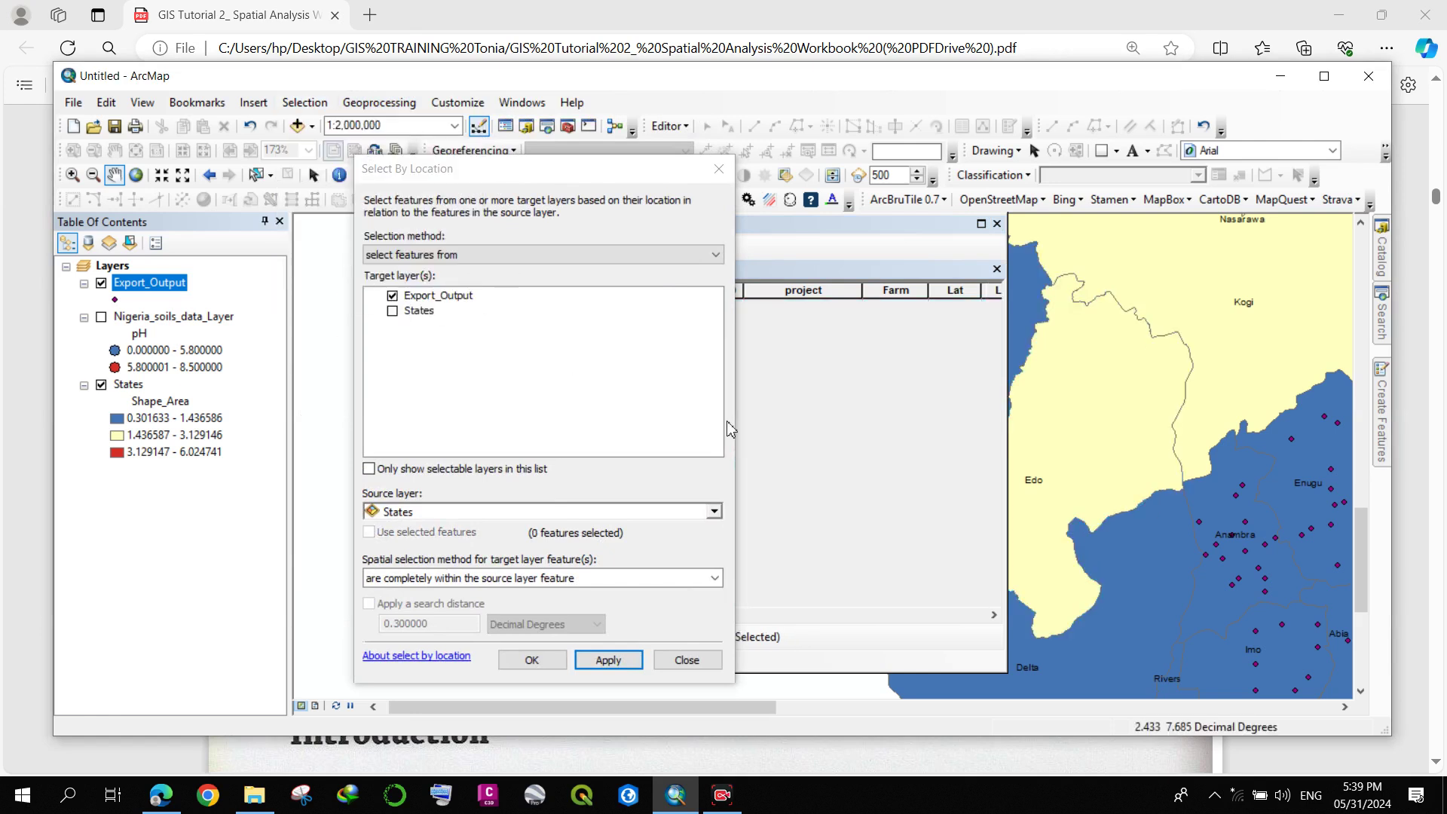
Step: Show all records in the Export_Output table, then close the table and the Select By Location dialog
left_click(814, 452)
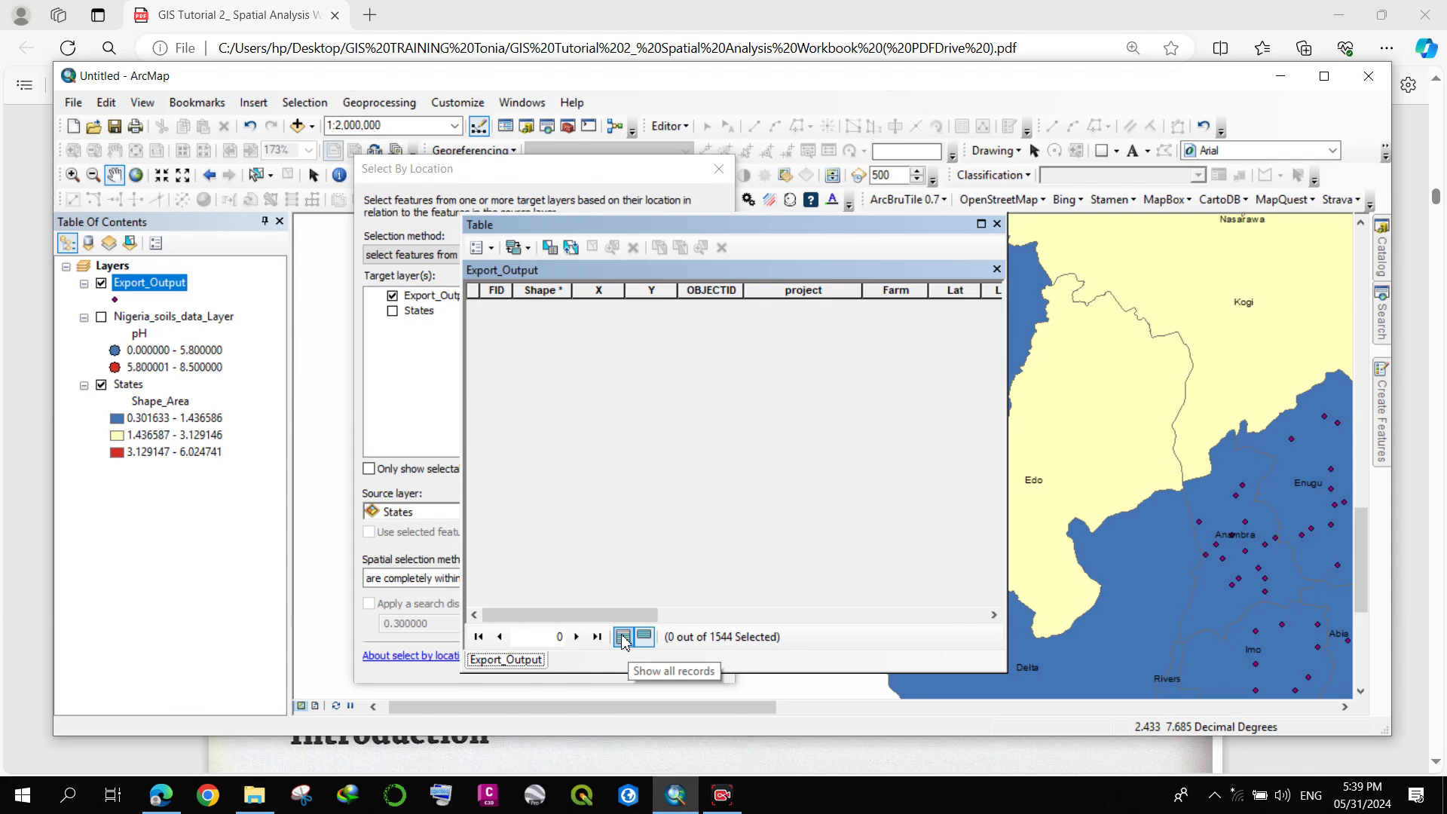
left_click(623, 639)
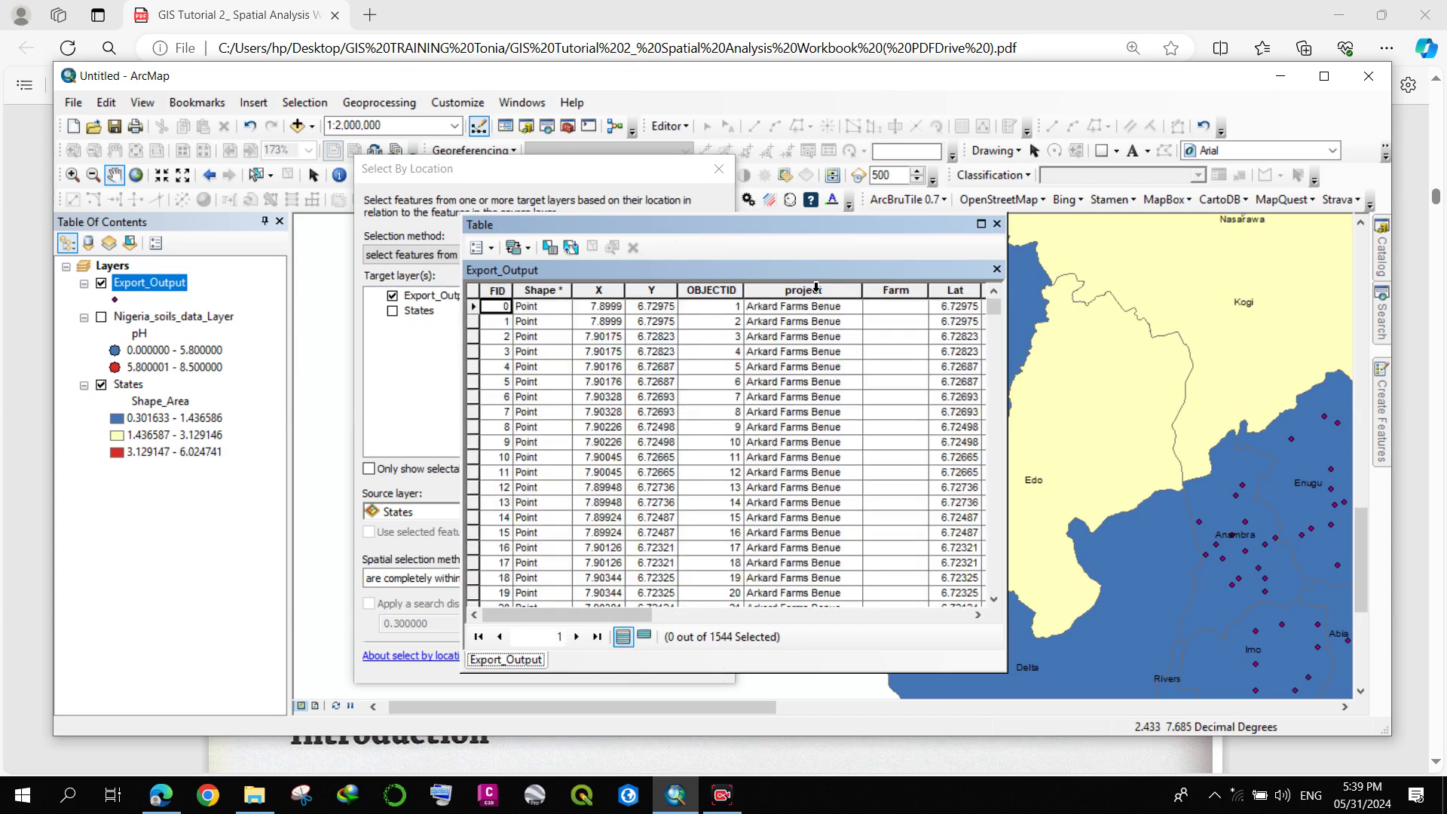
left_click(997, 224)
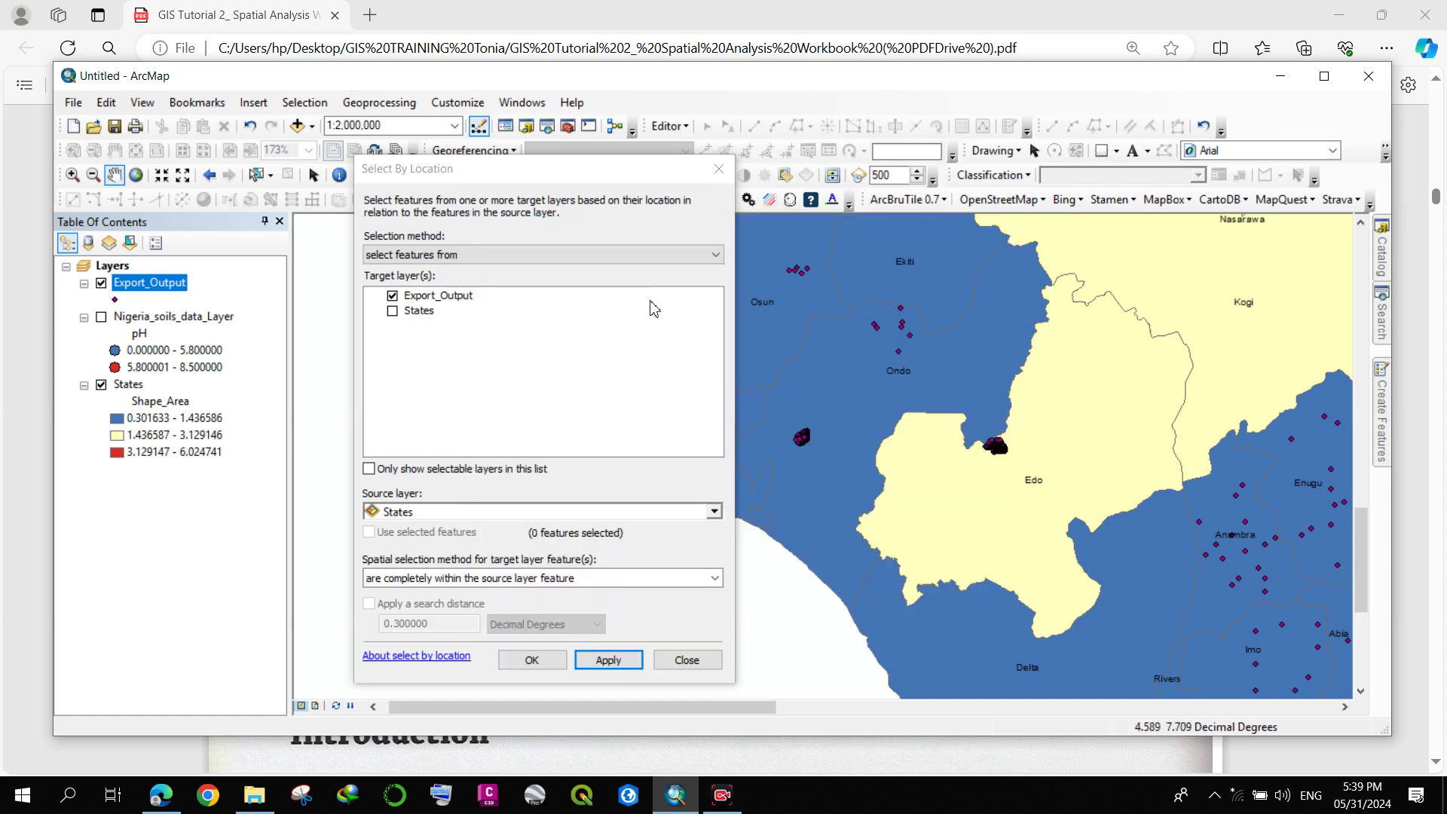
left_click(719, 169)
left_click_drag(861, 515, 624, 454)
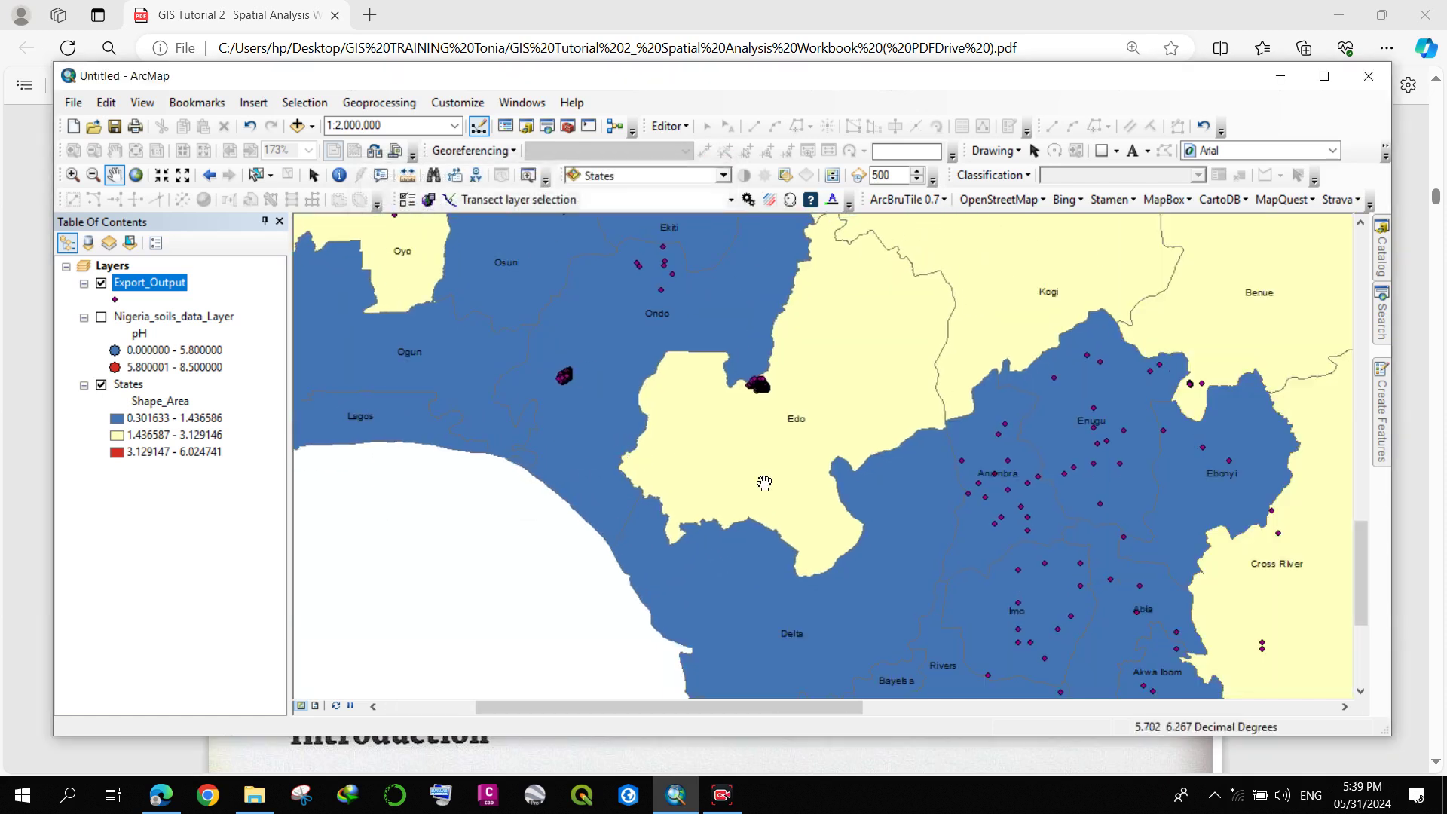
Step: Switch to the GIS Tutorial 2 PDF in Edge and skim Tutorial 2-2, Choosing classes, up to the start of Tutorial 2-3
key("alt+Tab")
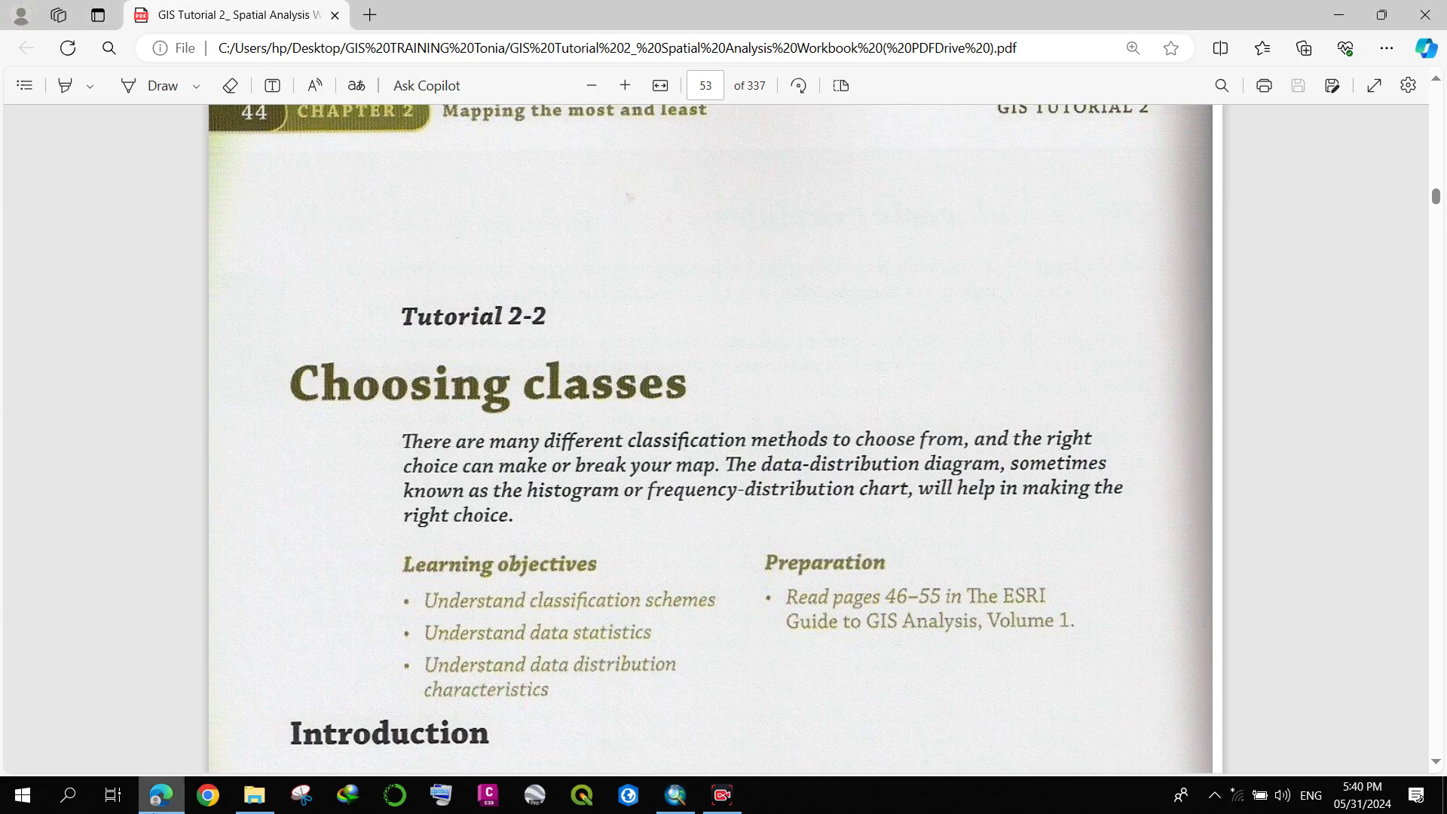
scroll(467, 567, "down", 20)
scroll(467, 566, "down", 20)
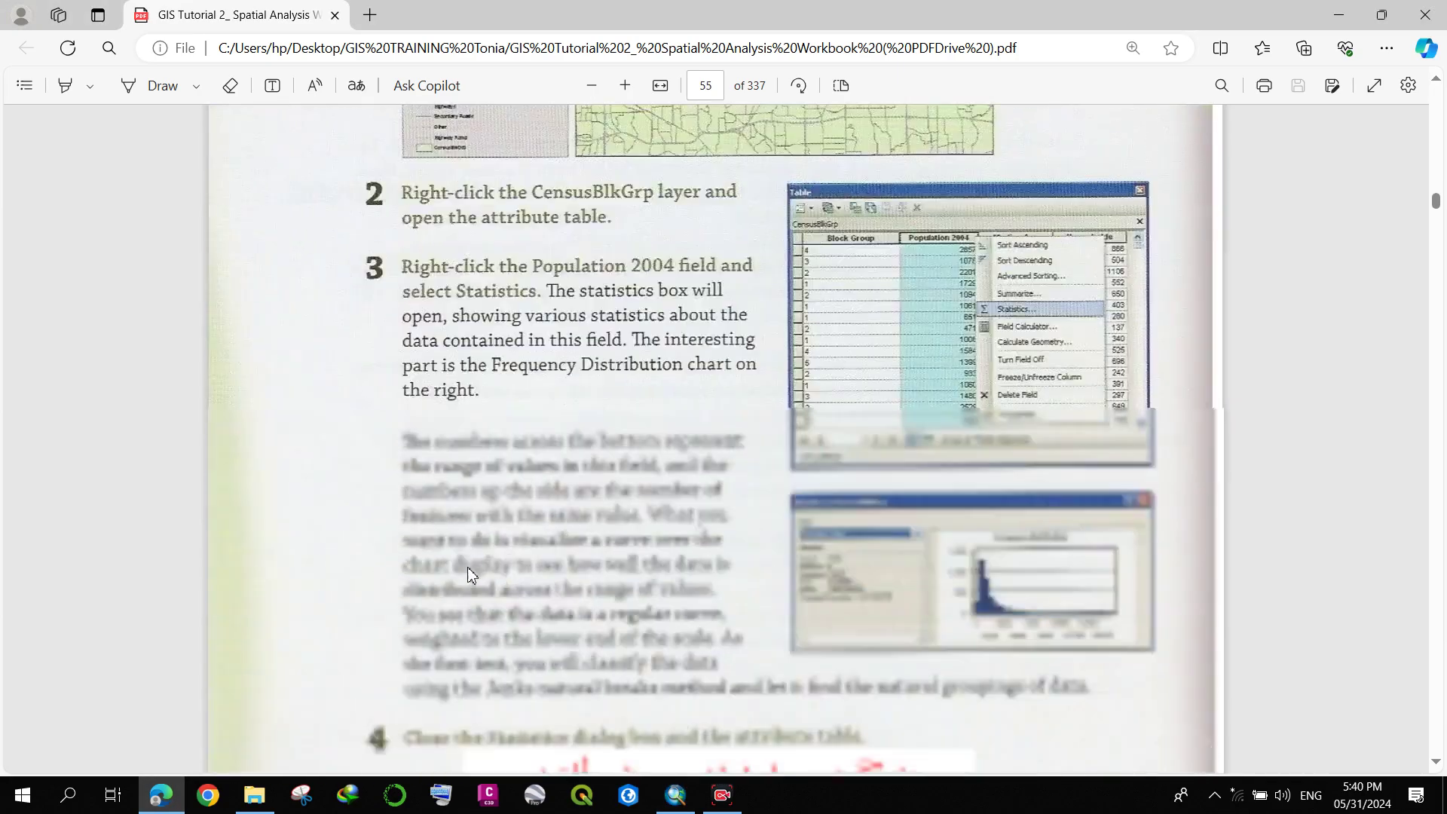
scroll(468, 566, "down", 20)
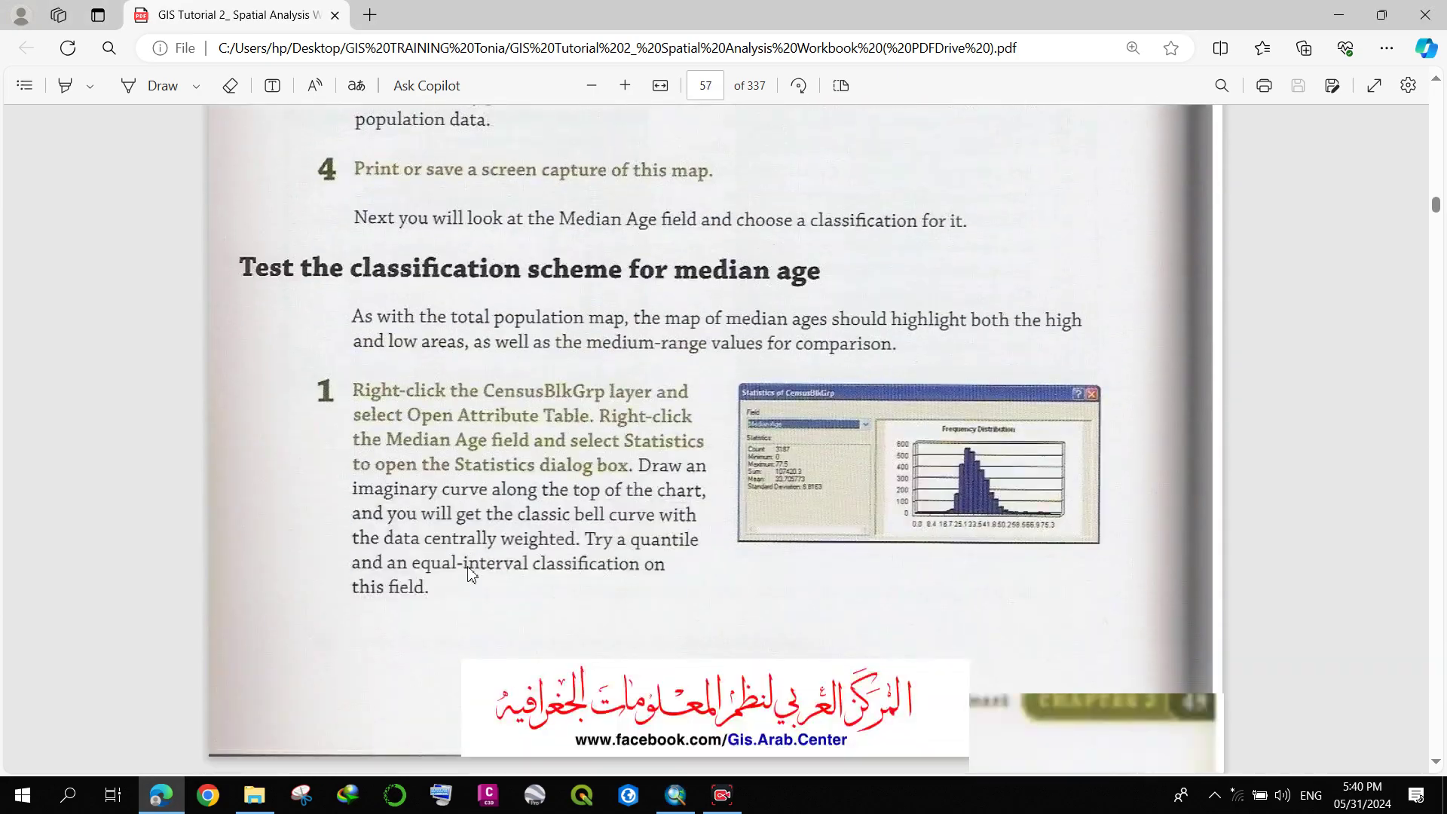
scroll(471, 574, "down", 20)
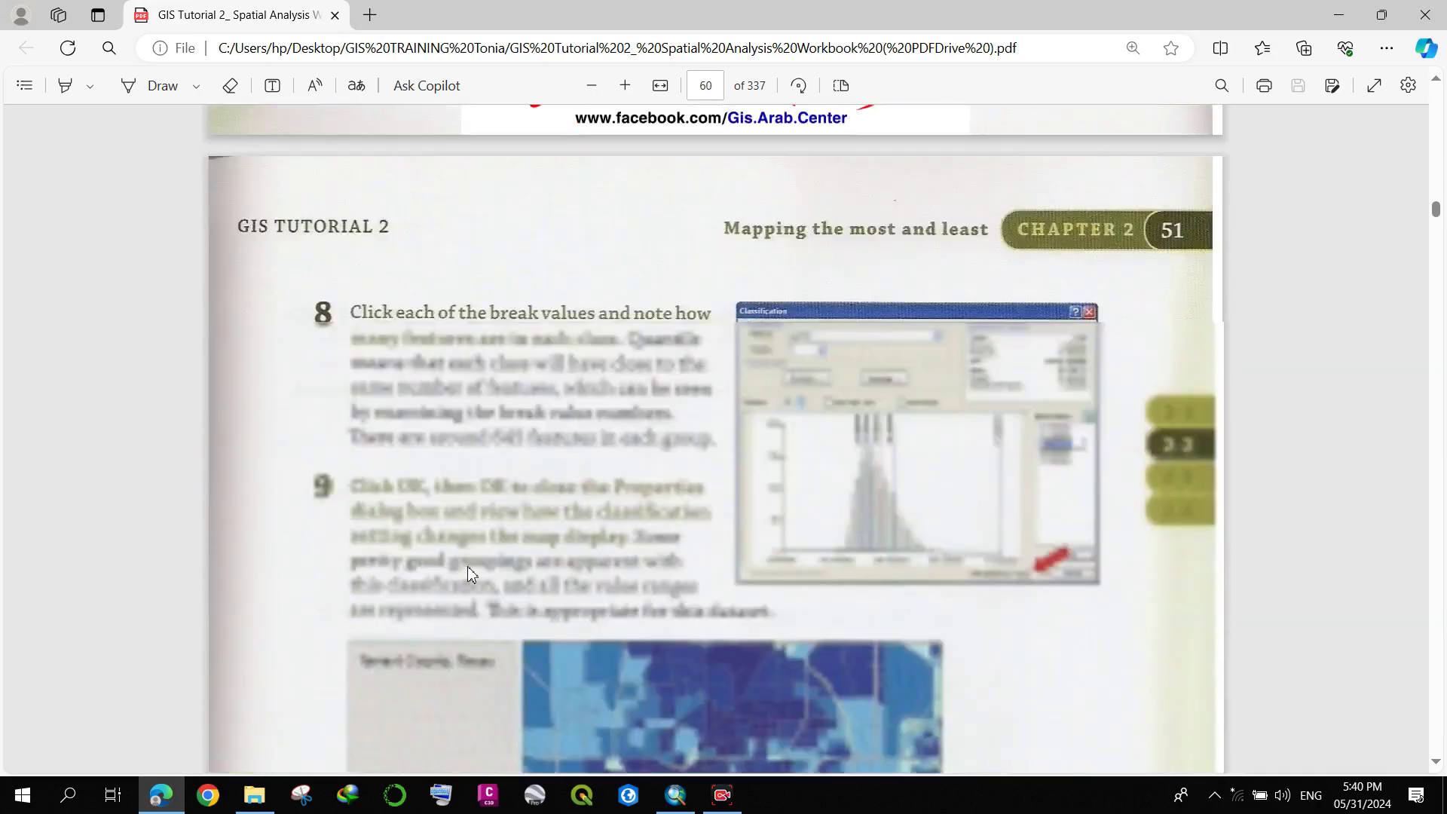
scroll(471, 574, "down", 20)
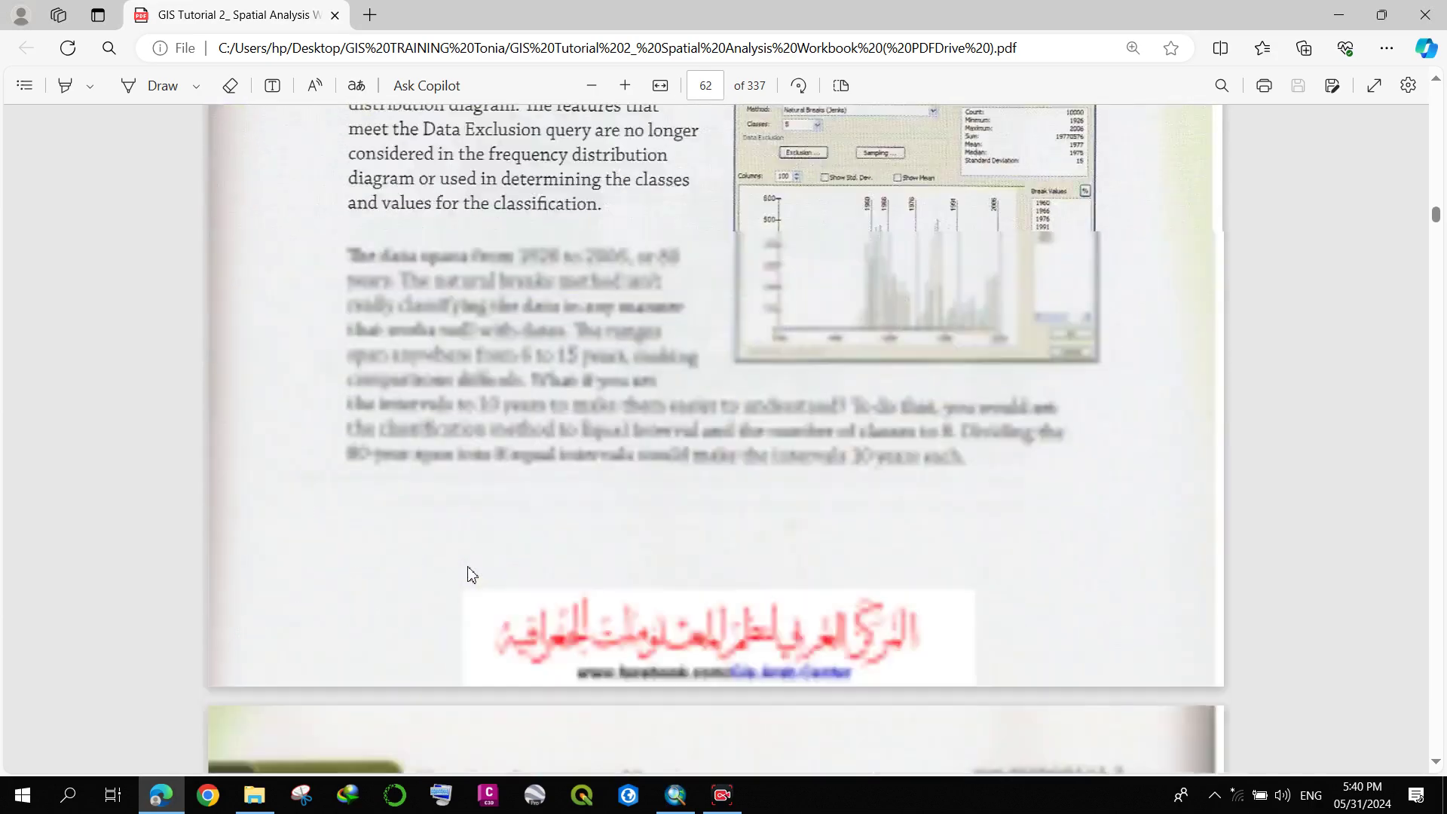
scroll(467, 574, "down", 20)
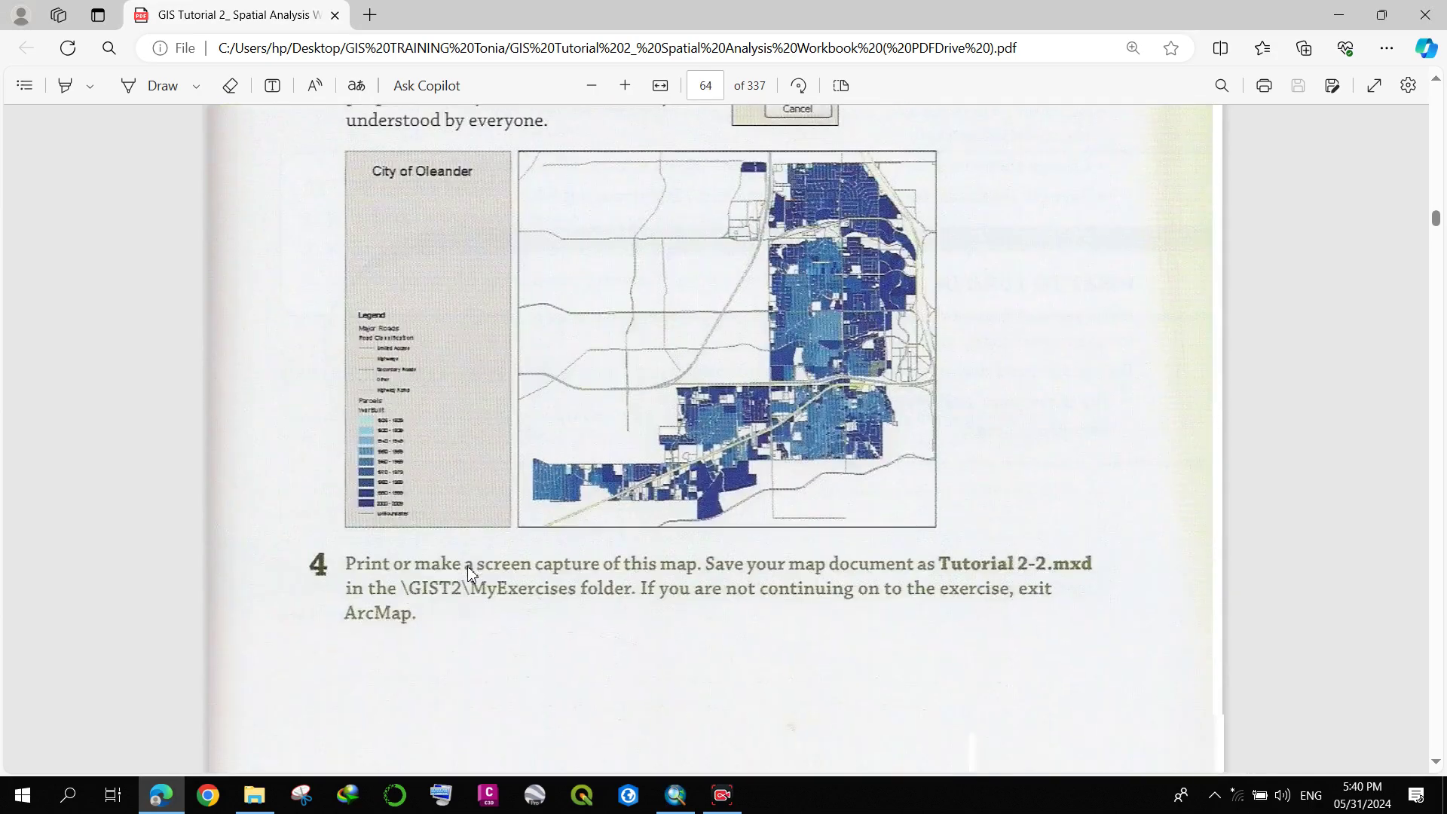
scroll(467, 574, "down", 15)
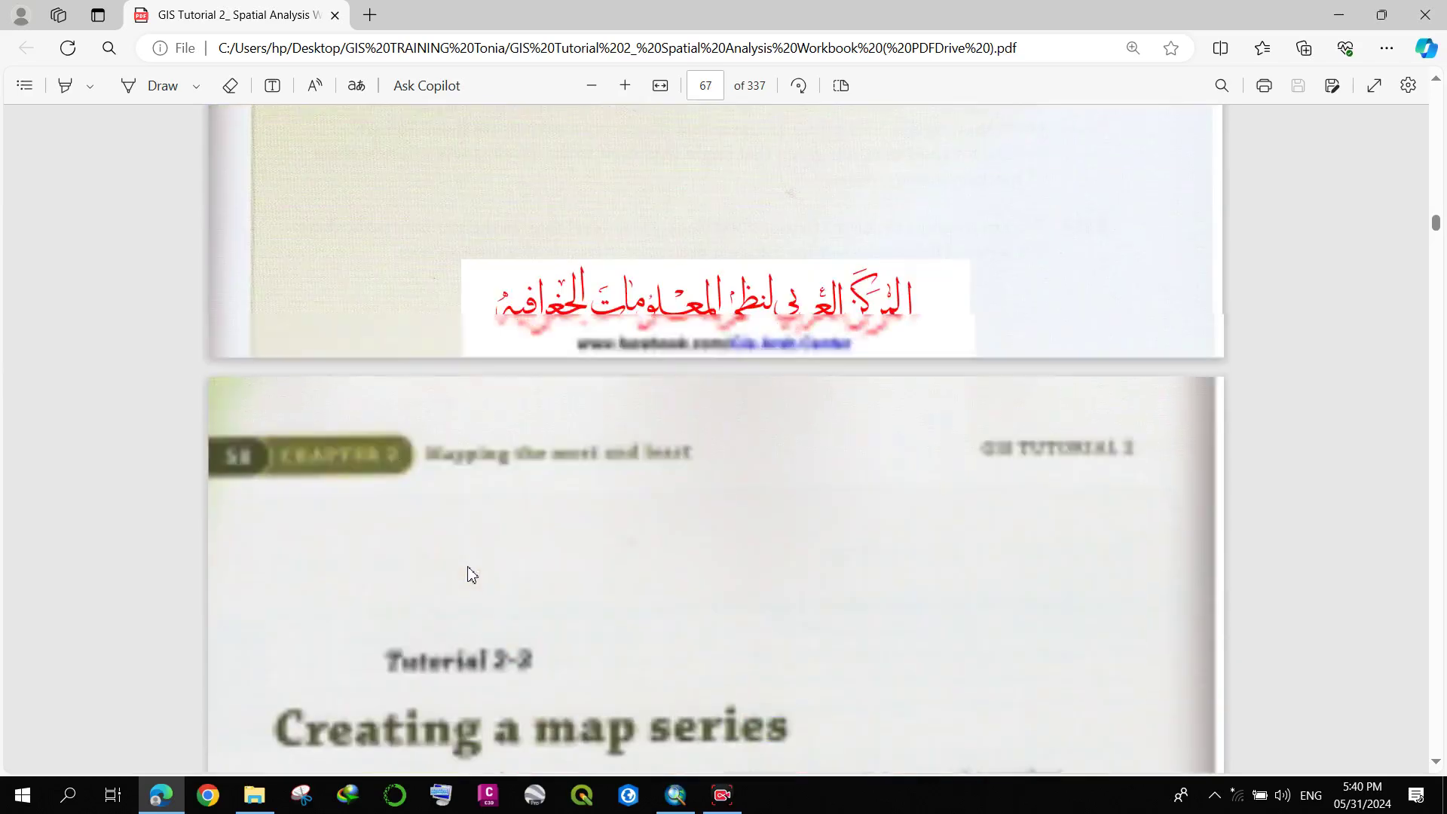
scroll(471, 574, "down", 5)
scroll(471, 575, "up", 4)
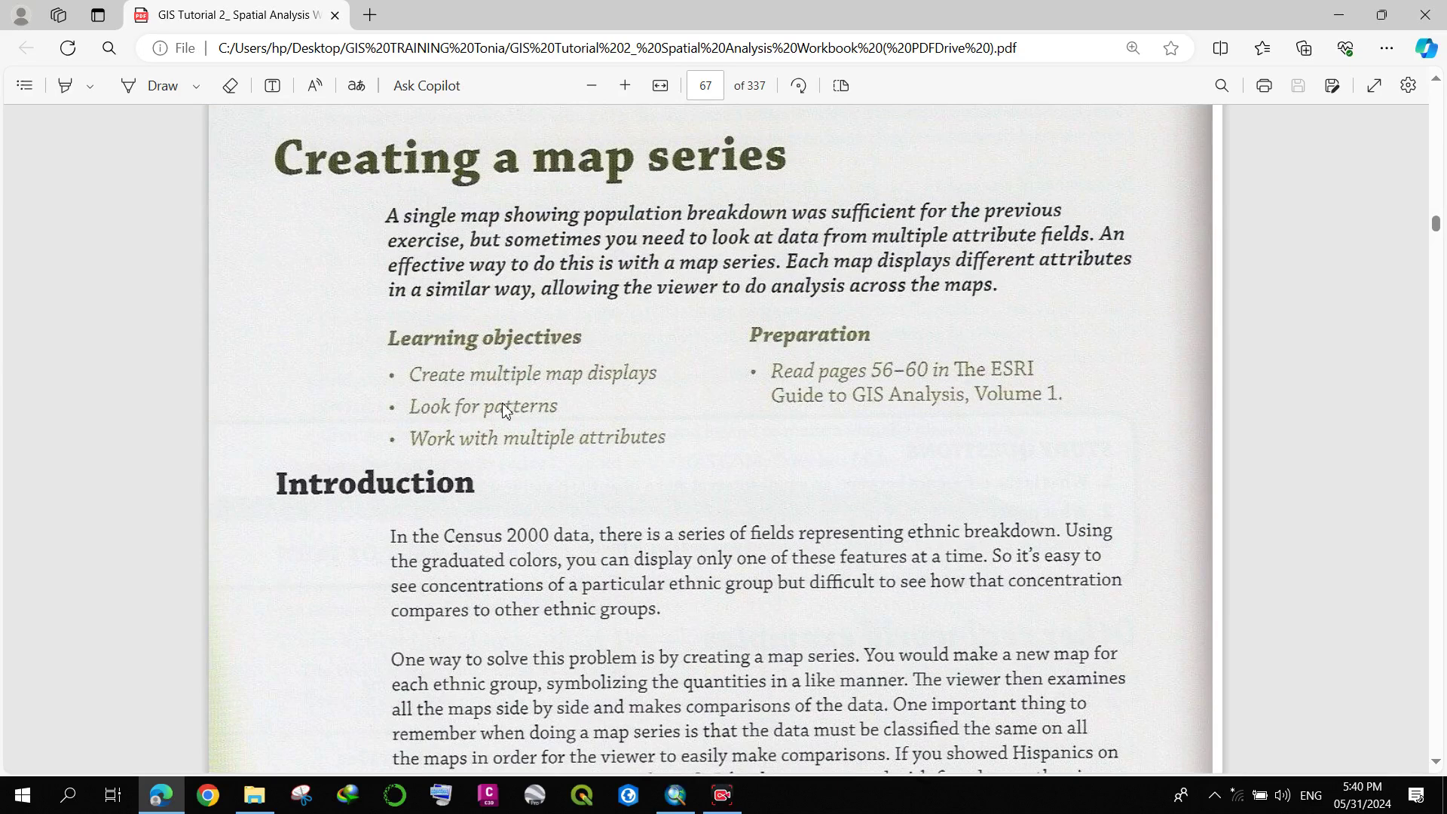
Step: Skim the Creating a map series tutorial and the following pages on charting housing status over Hispanic population concentration
scroll(505, 411, "down", 20)
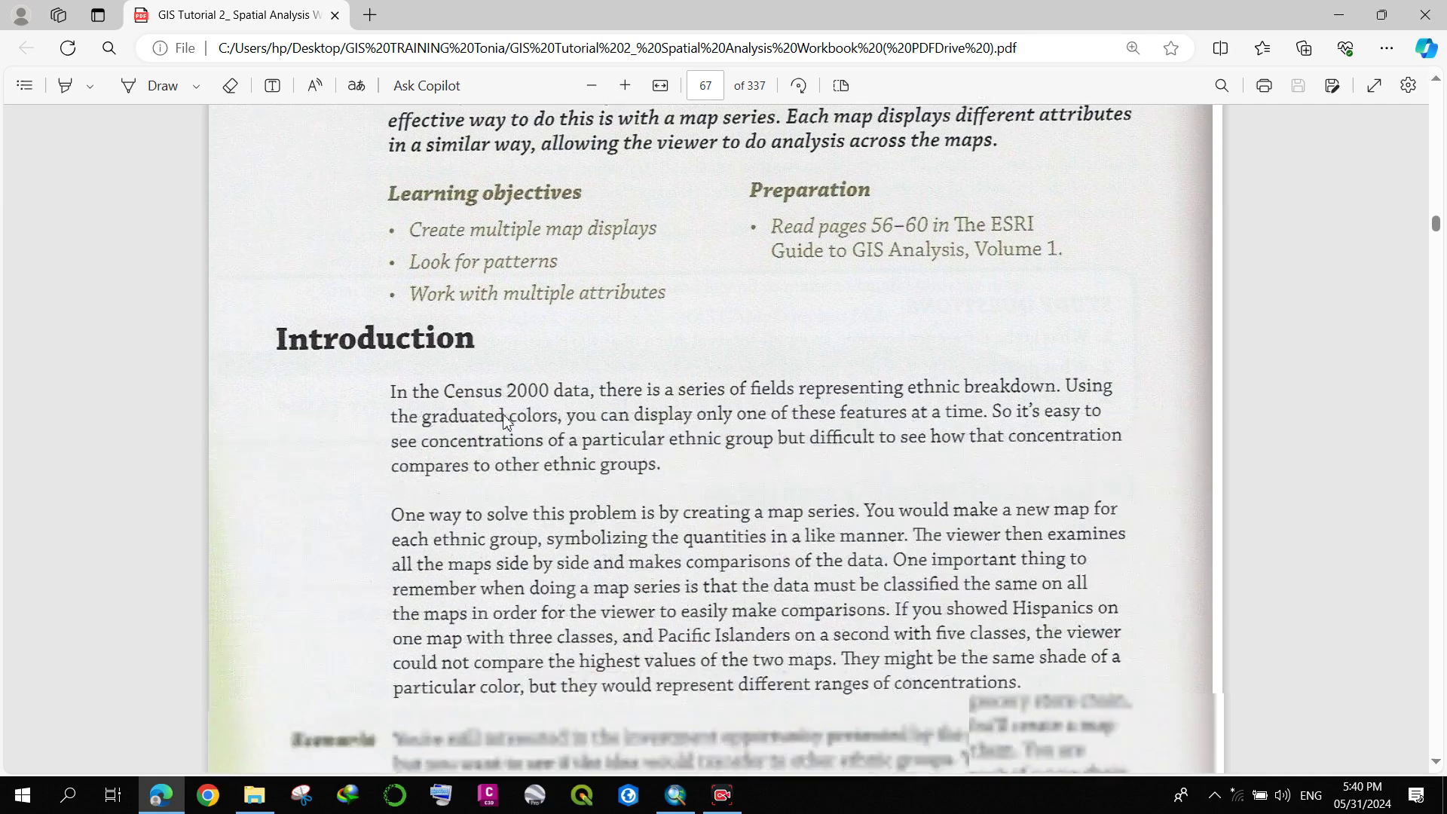
scroll(505, 422, "down", 20)
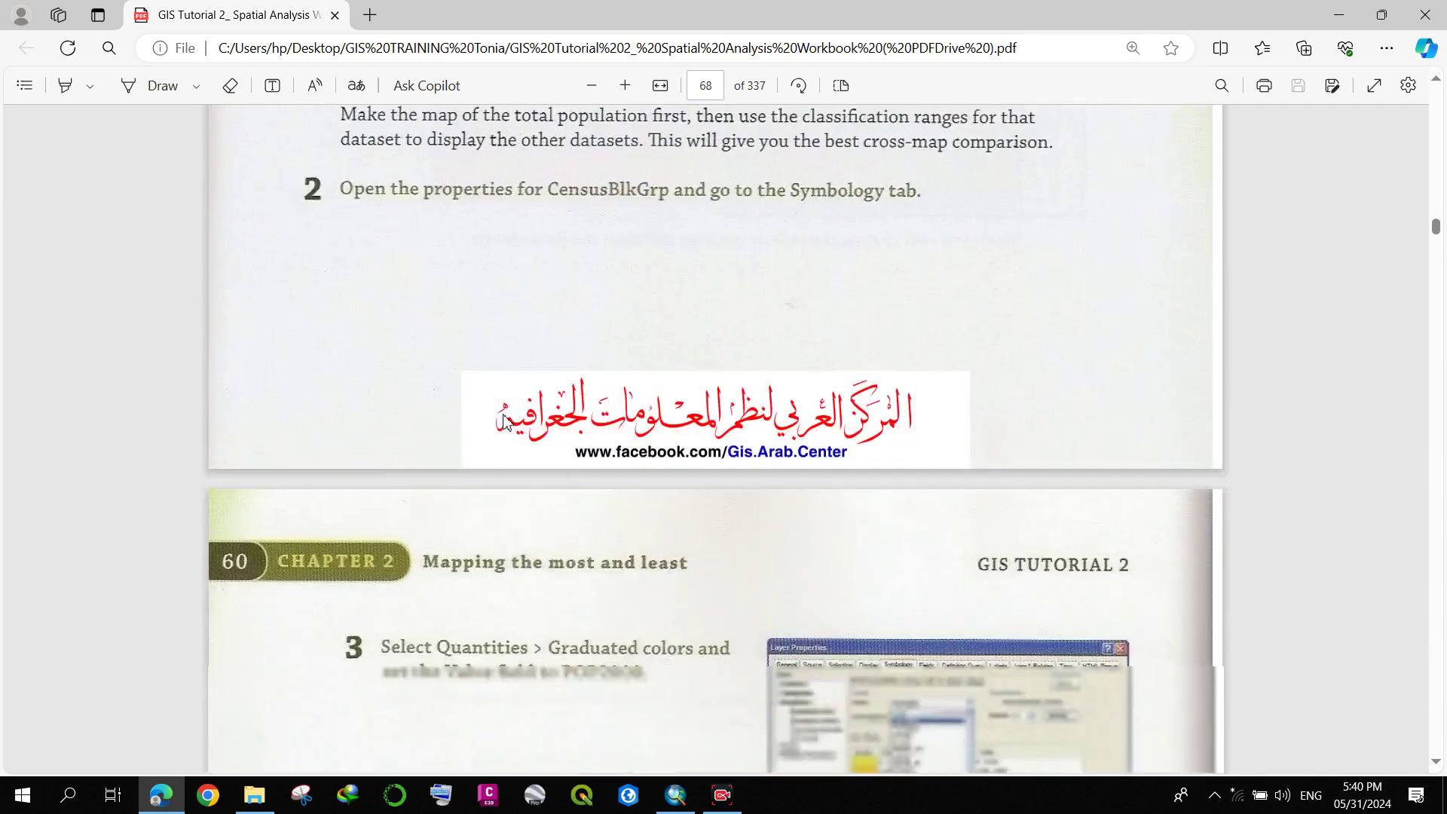
scroll(505, 422, "down", 20)
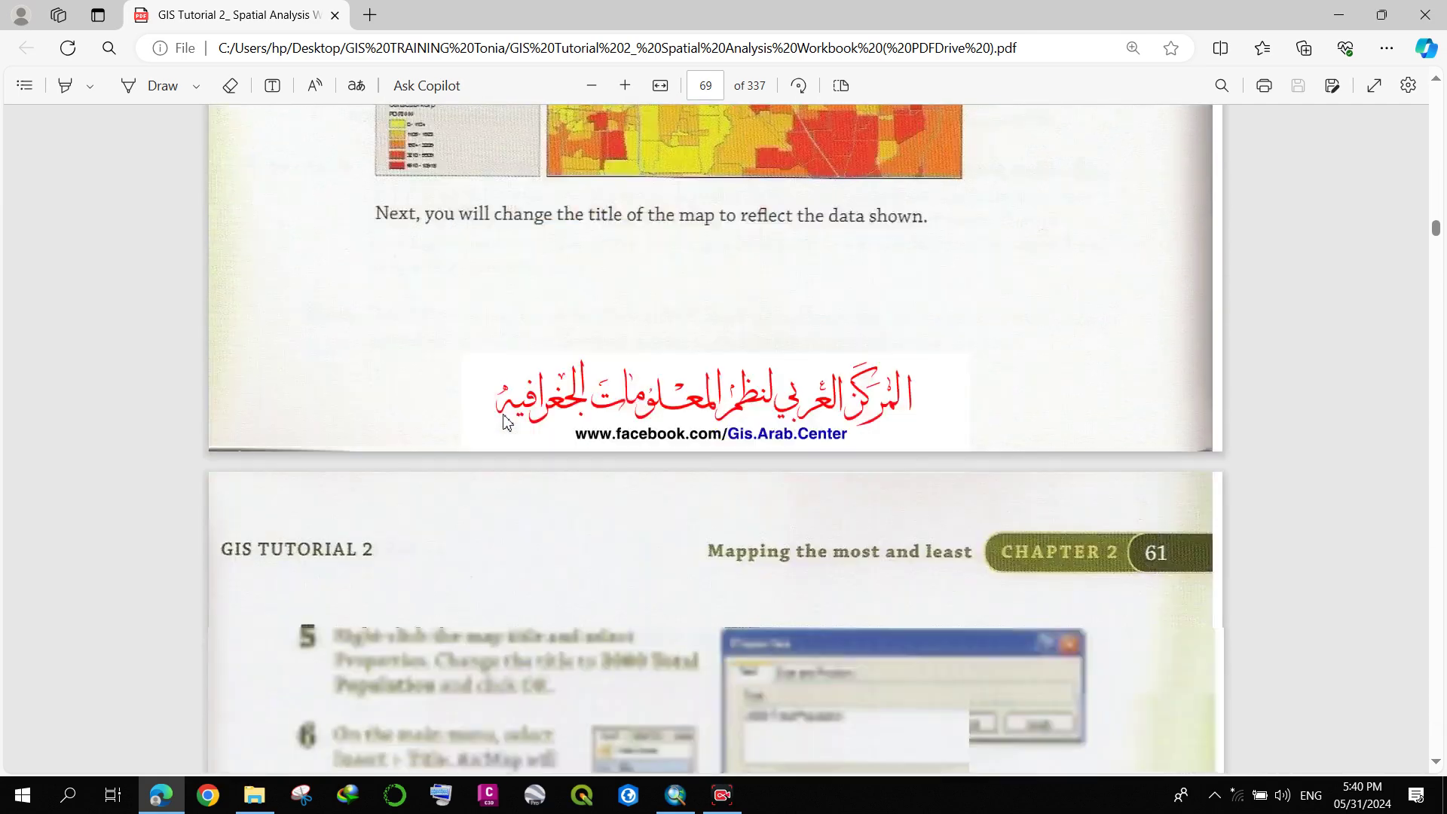
scroll(505, 422, "down", 20)
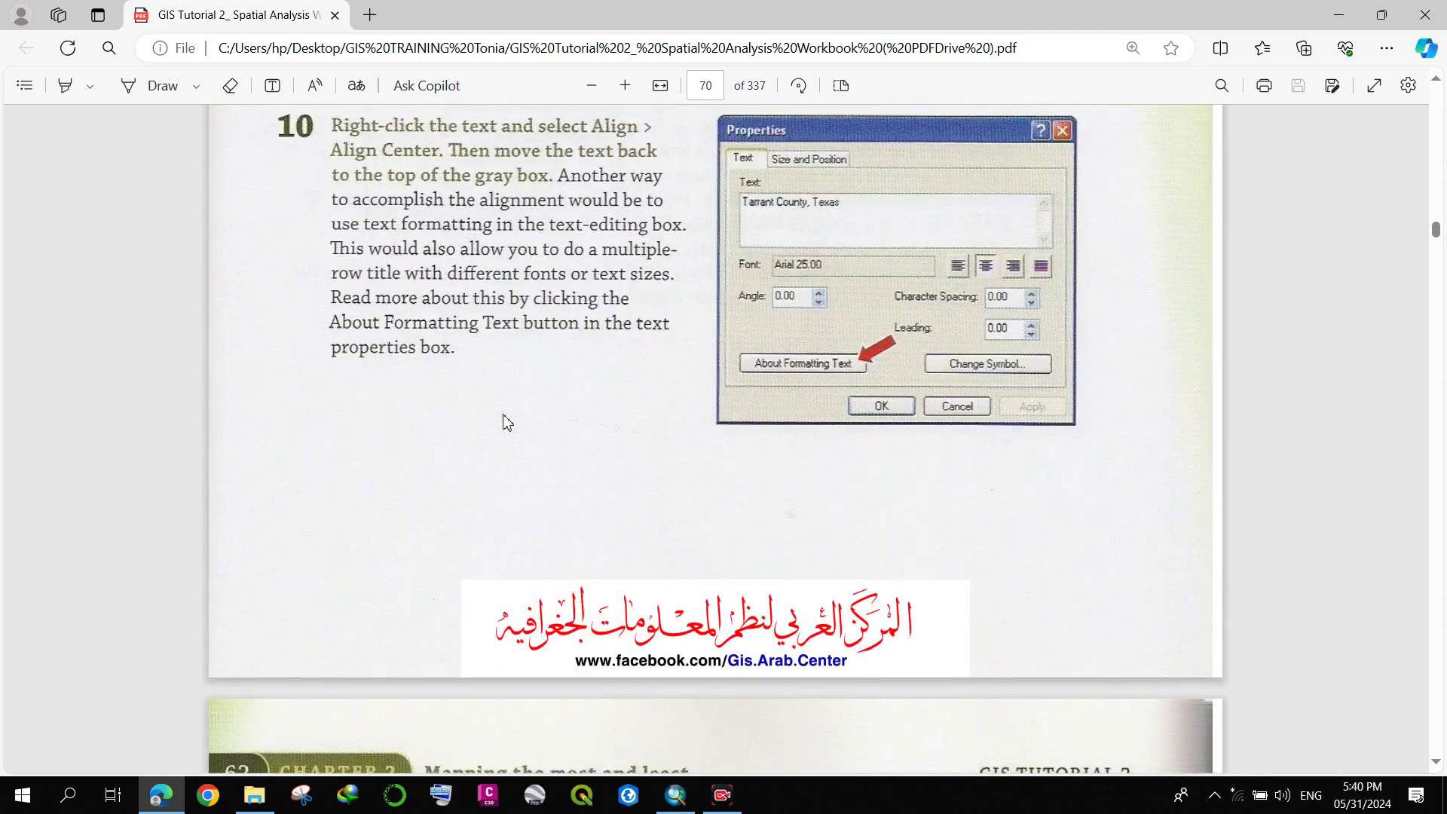
scroll(505, 422, "down", 20)
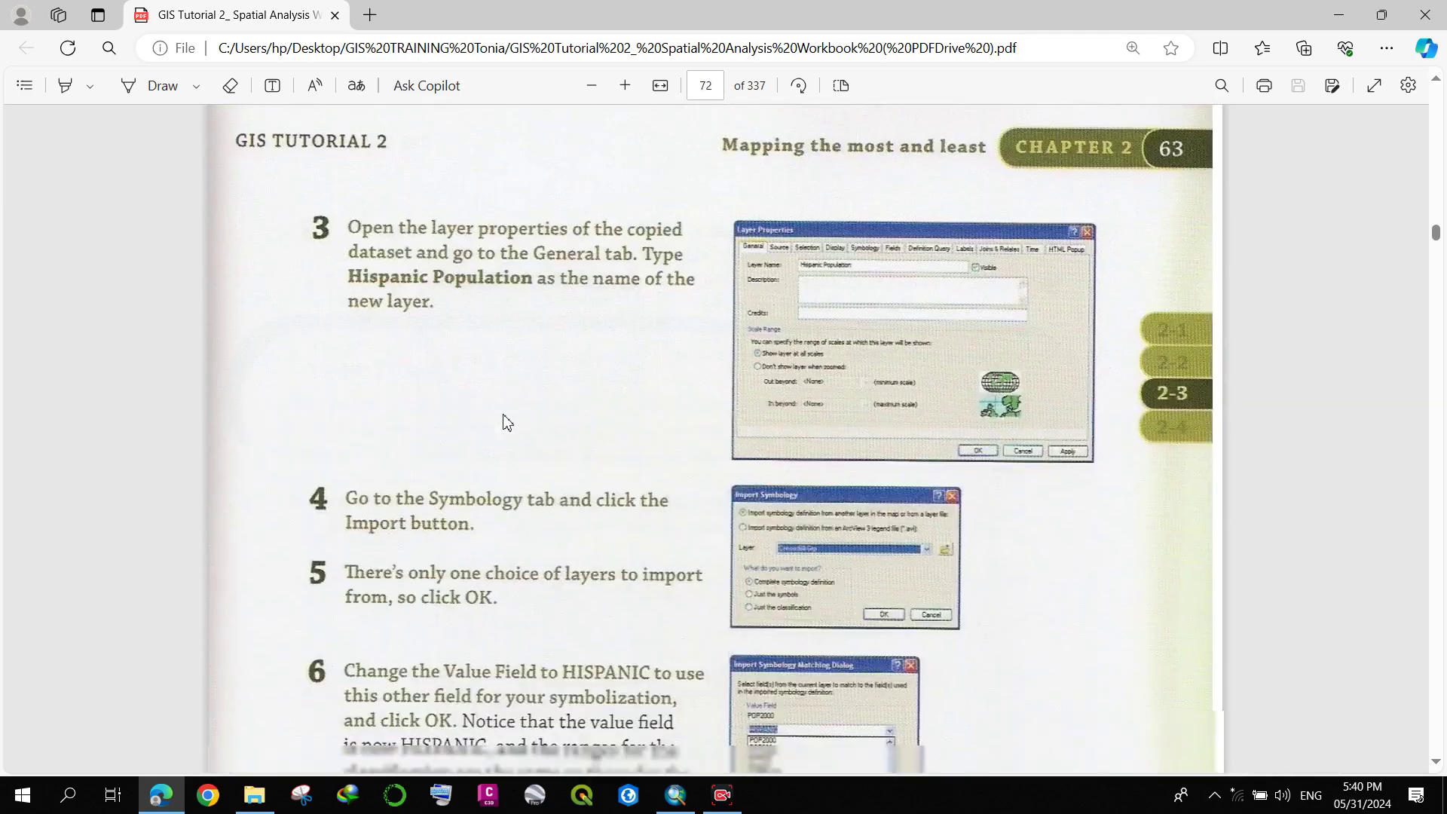
scroll(505, 422, "down", 20)
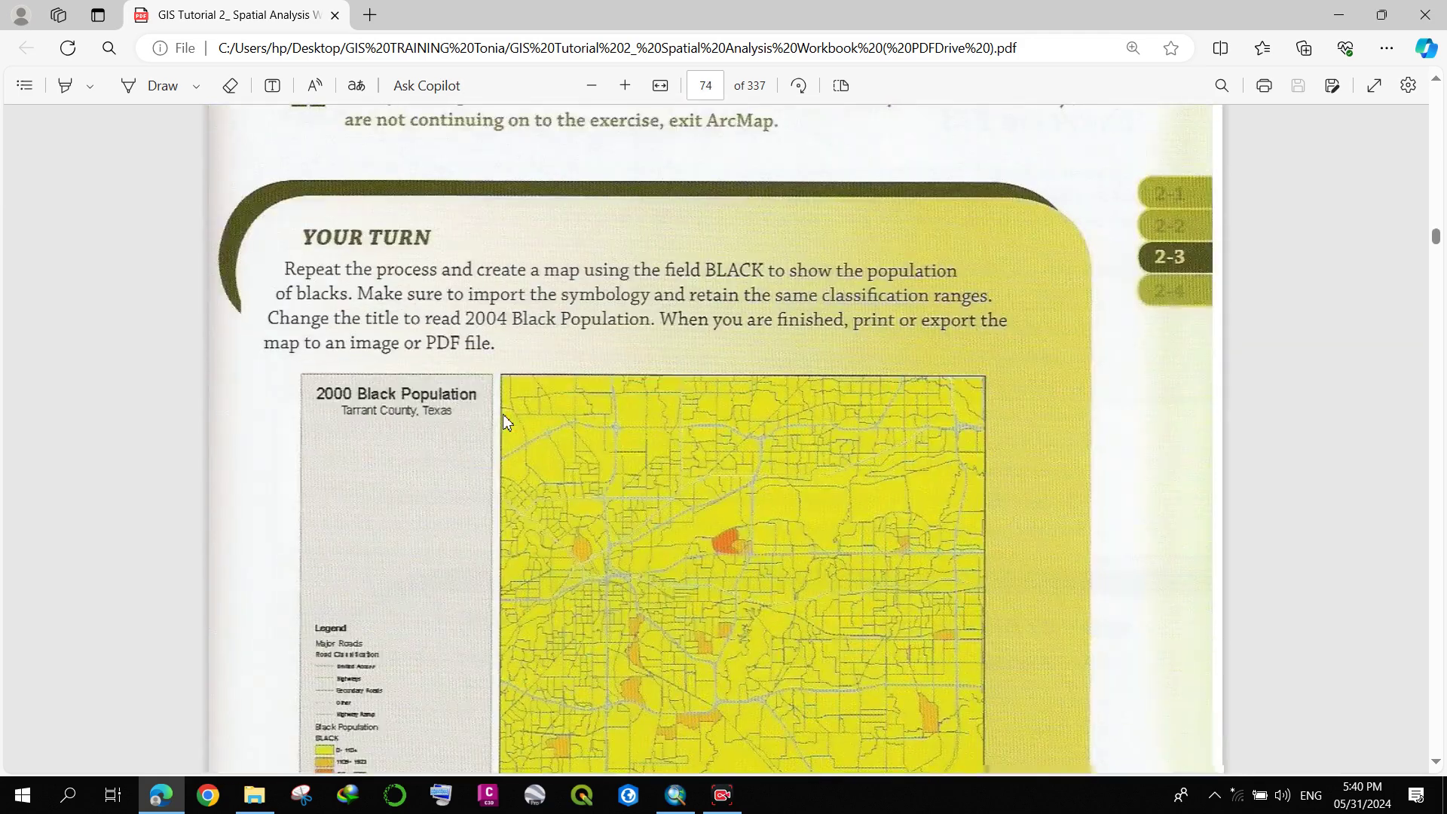
scroll(505, 422, "down", 20)
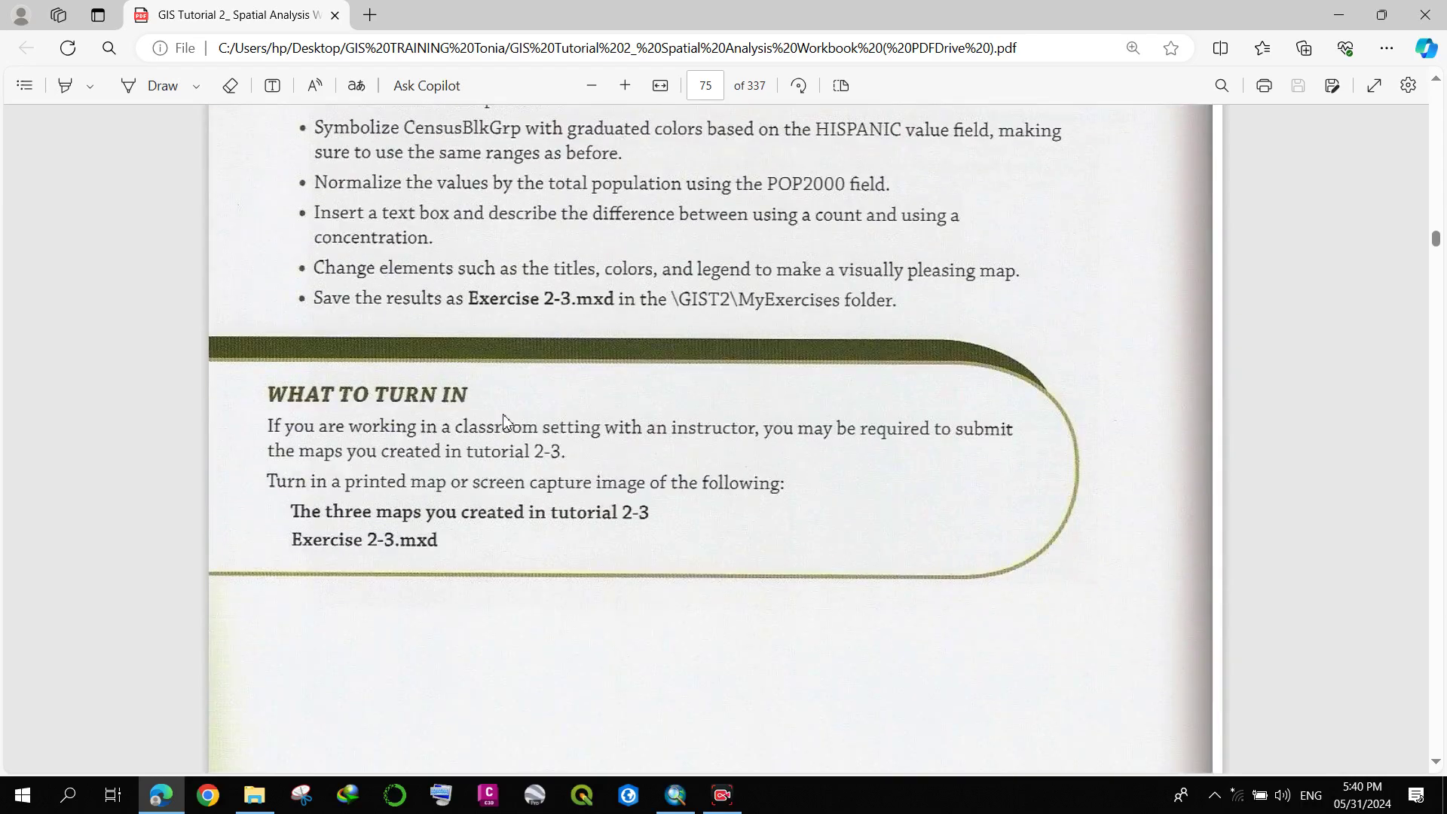
scroll(505, 422, "down", 20)
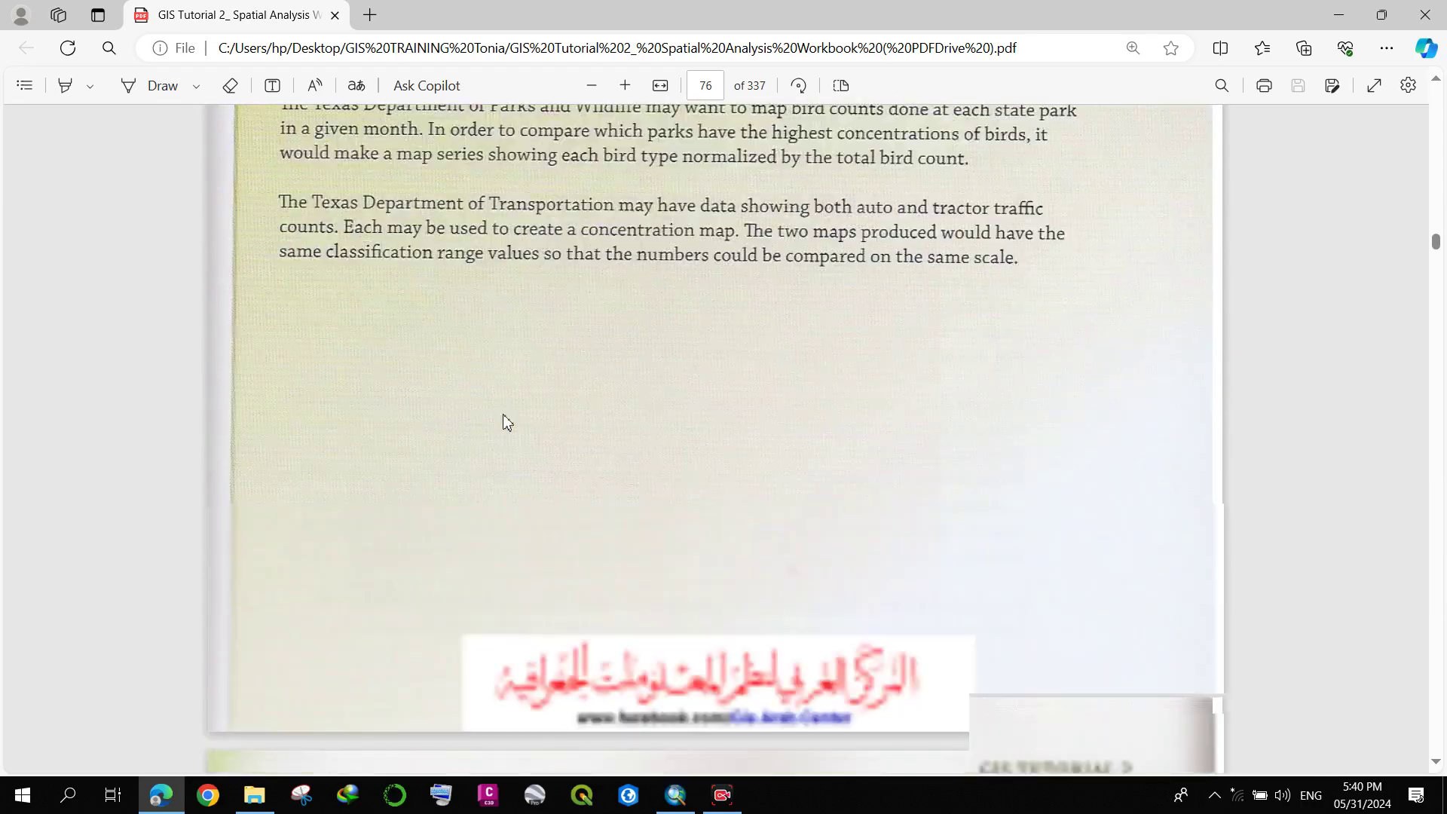
scroll(505, 422, "down", 20)
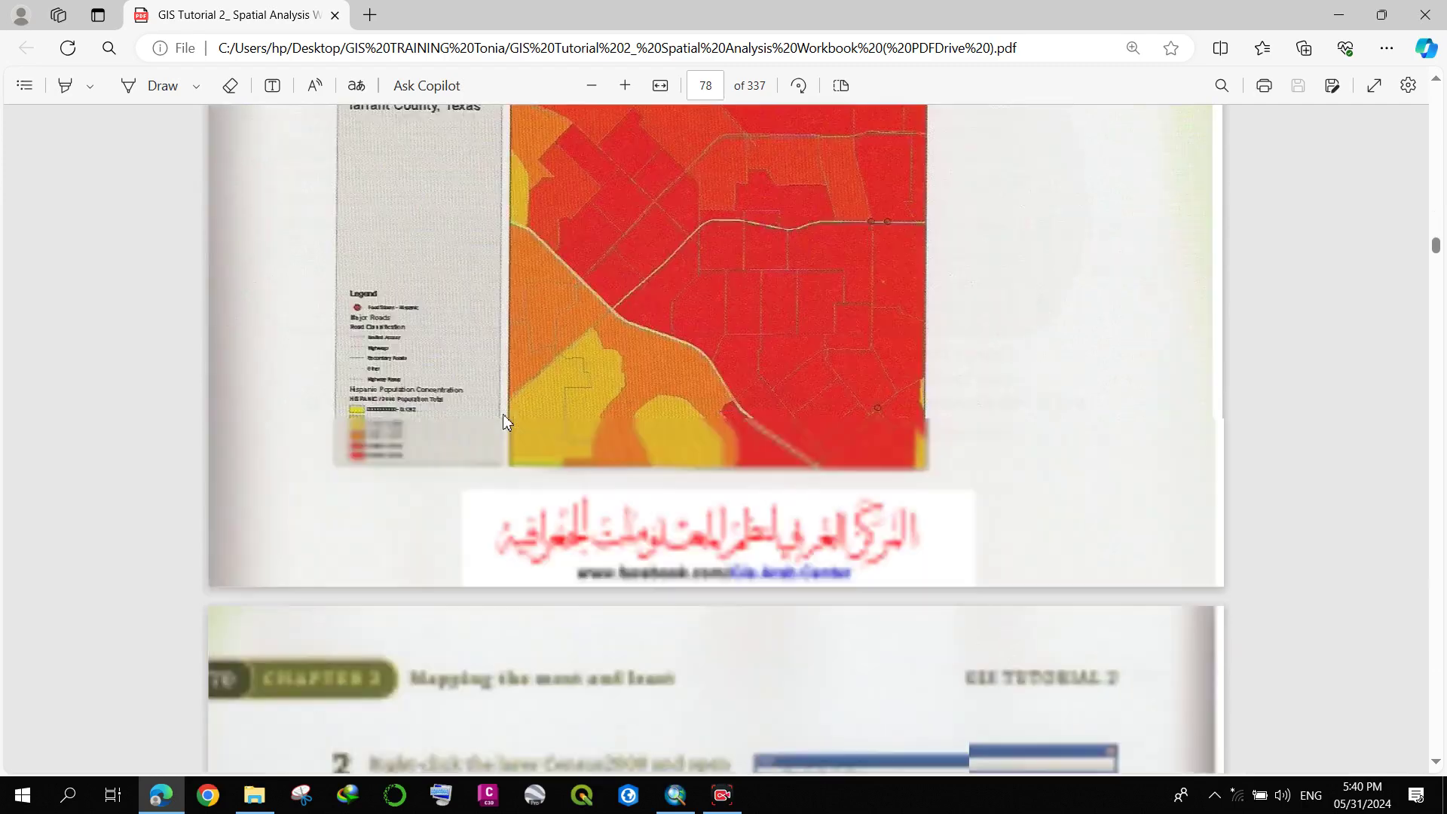
scroll(505, 422, "down", 20)
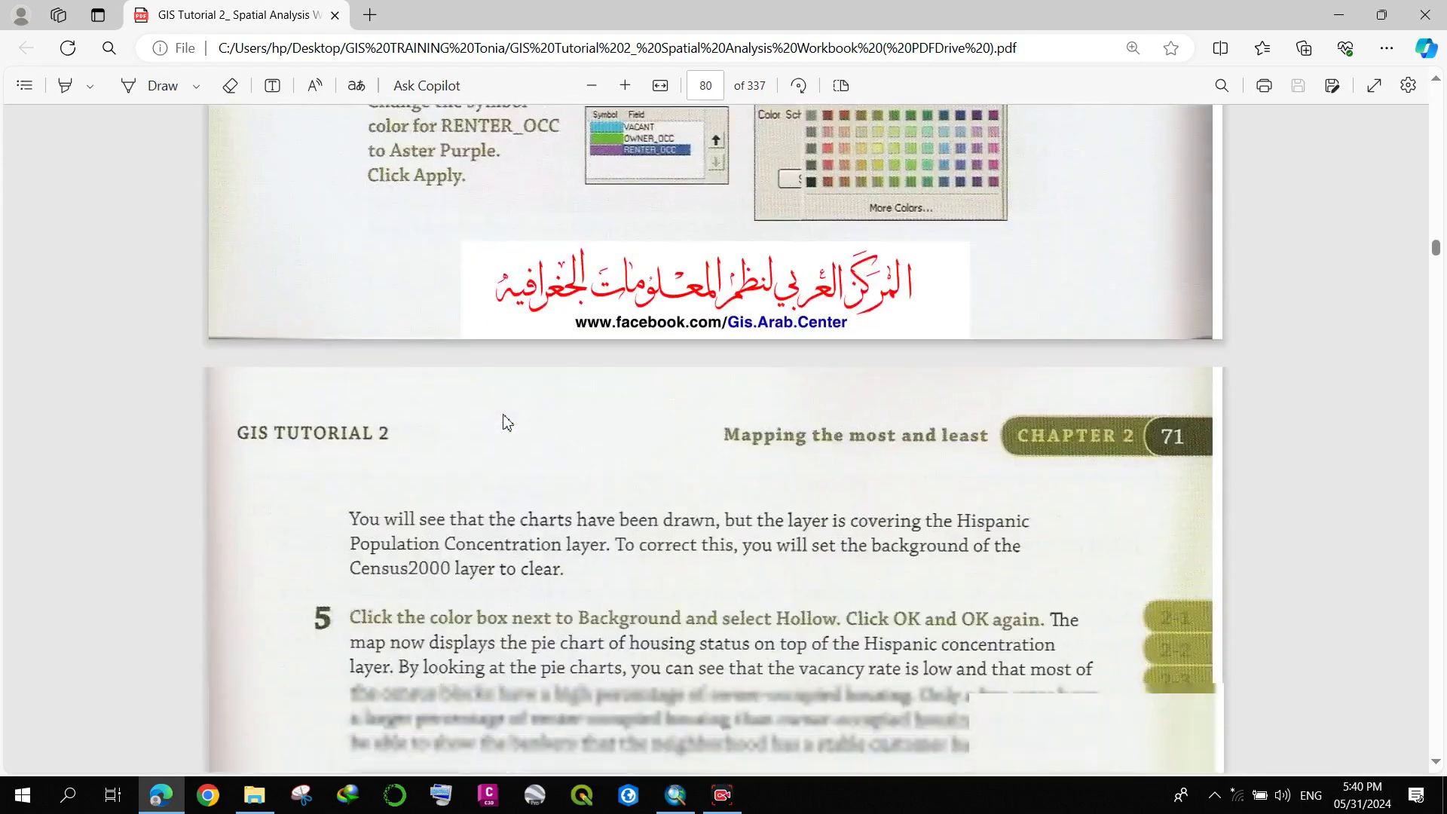
scroll(506, 420, "up", 5)
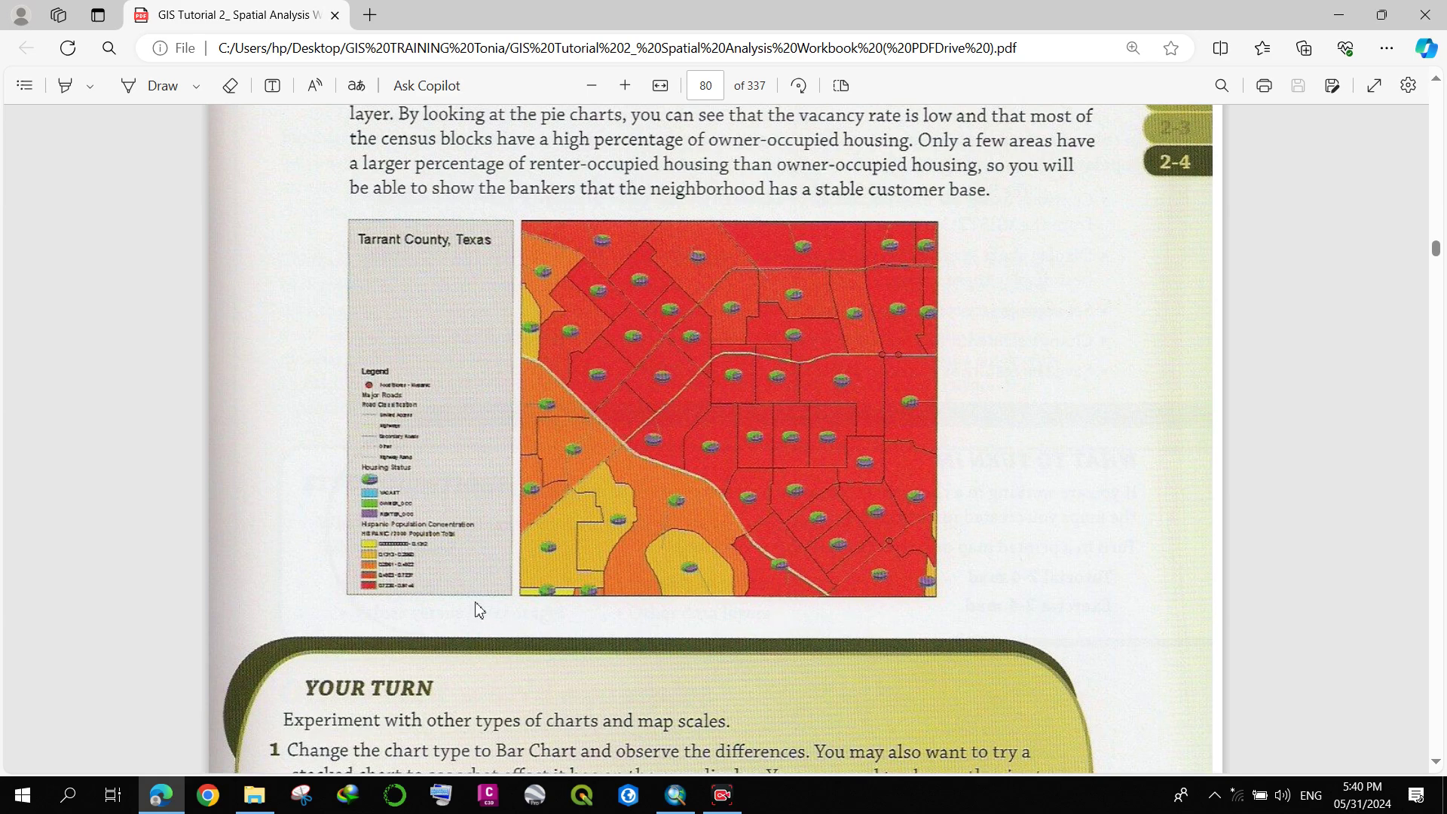
Step: Skim Exercise 2-4 and the Tutorial 2-4 review on chart types, up to the opening page of chapter 3
scroll(479, 609, "down", 15)
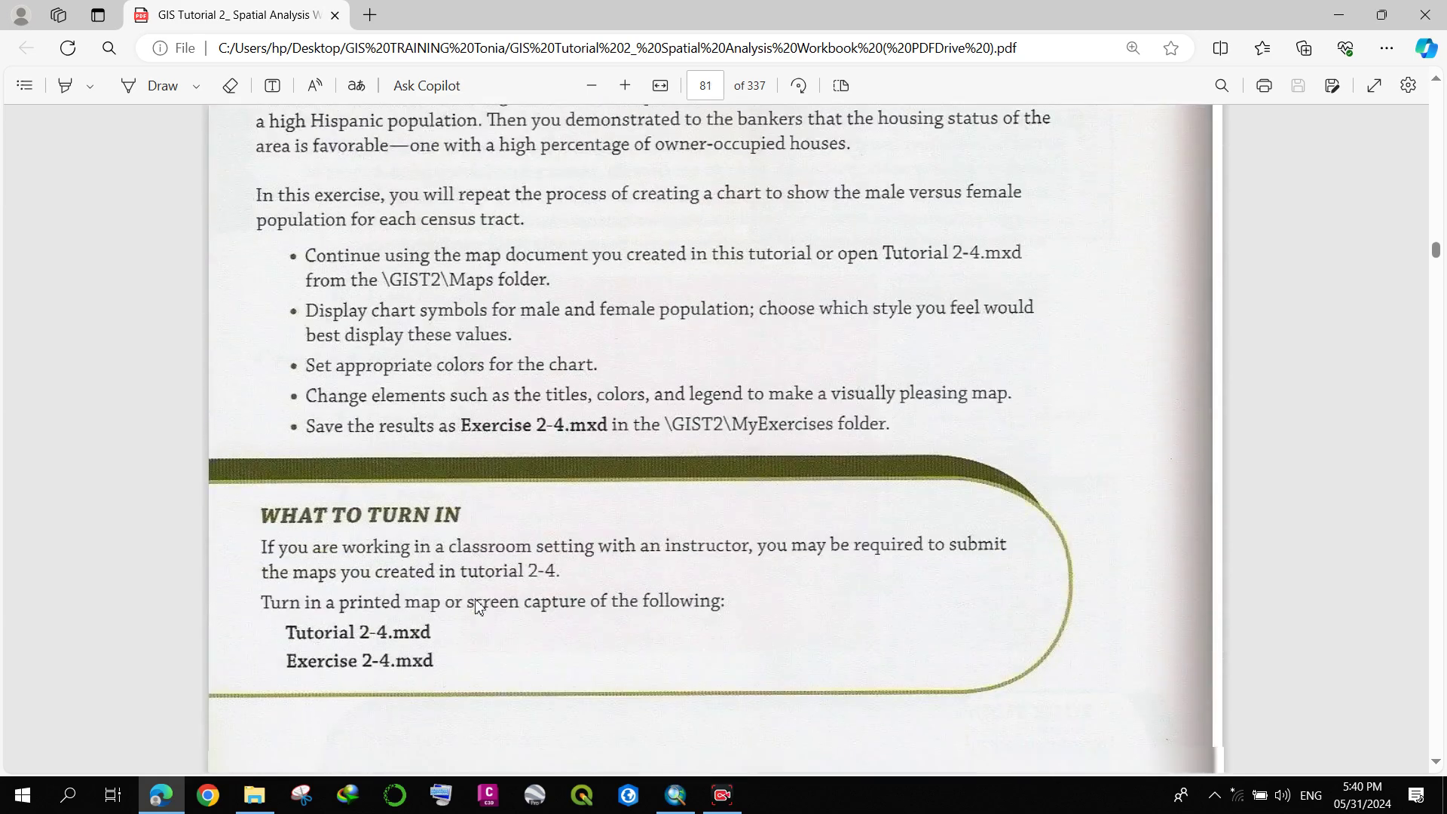
scroll(479, 606, "down", 7)
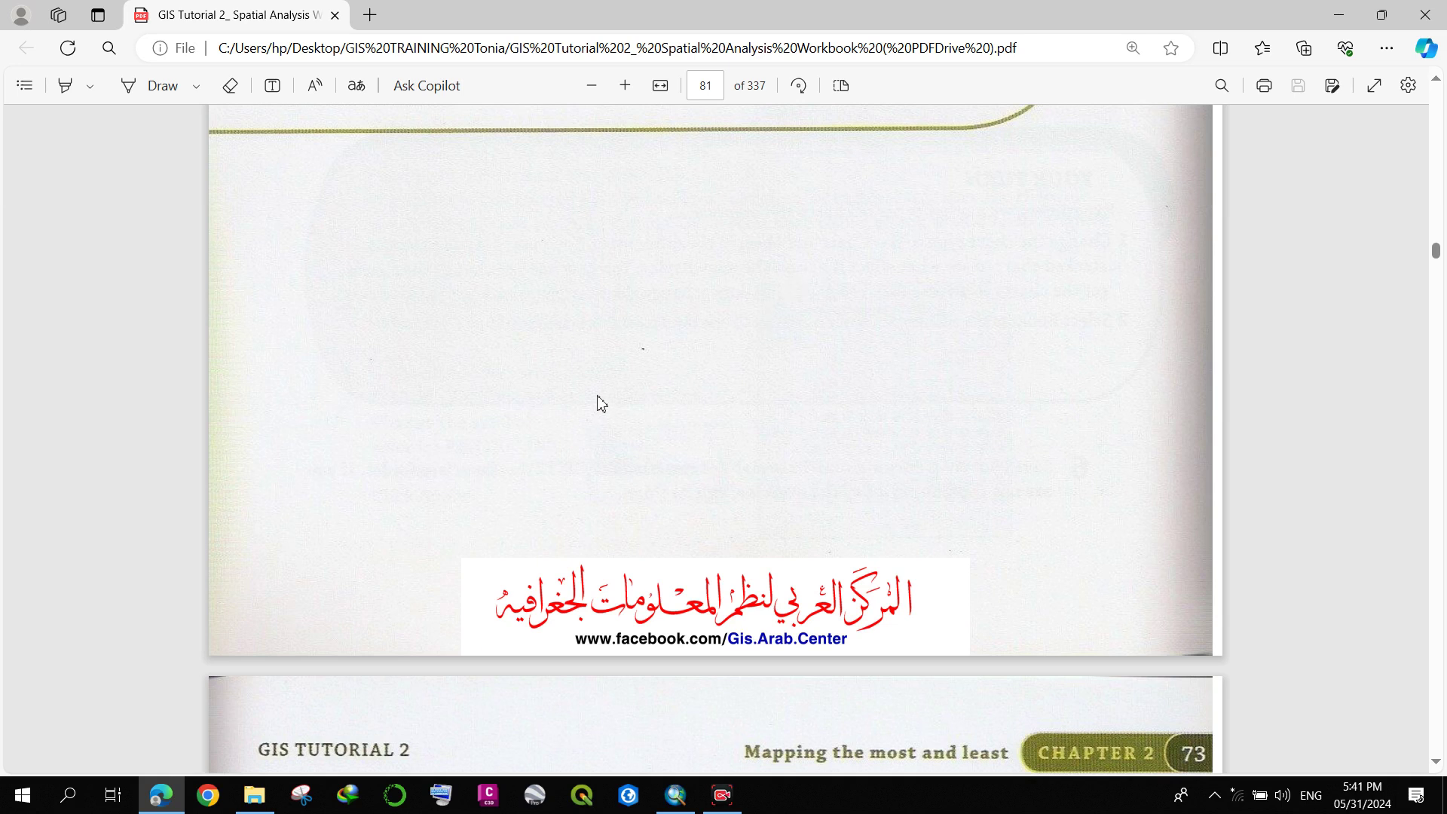
scroll(734, 622, "down", 20)
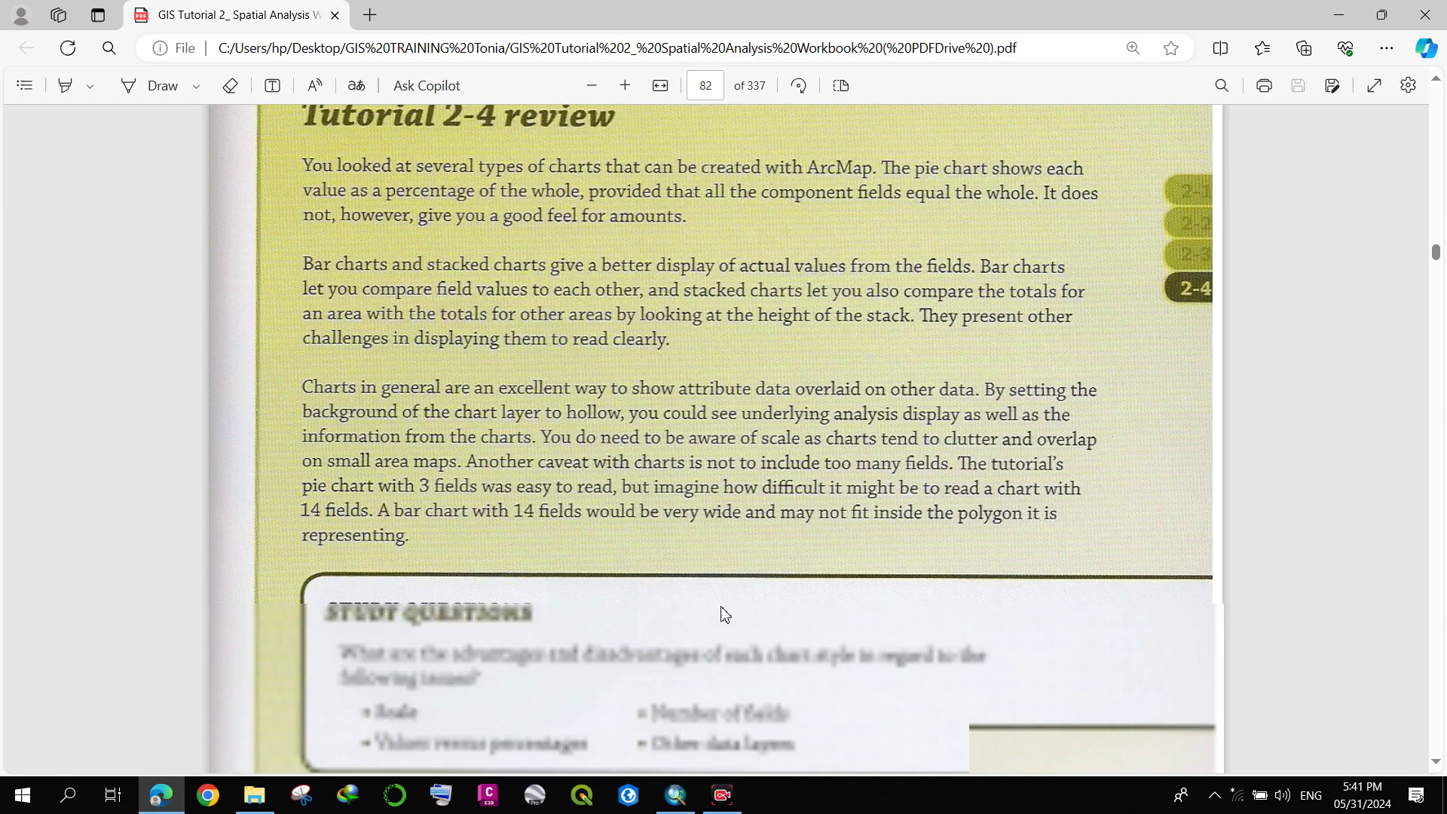
scroll(654, 588, "down", 12)
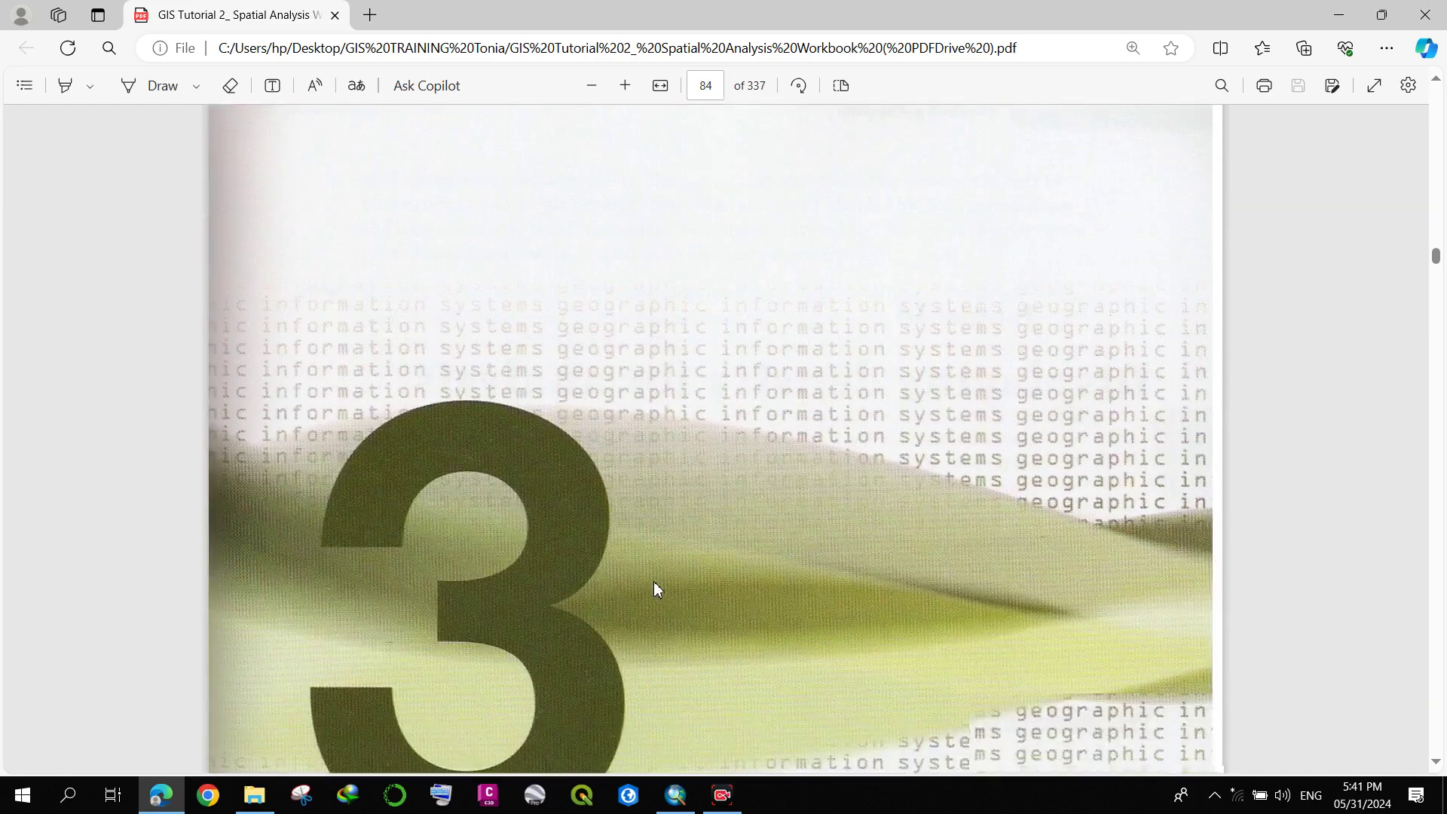
Step: Skim Tutorial 3-1, Displaying density for analysis, through its population density maps, review and real-world examples
scroll(583, 299, "down", 20)
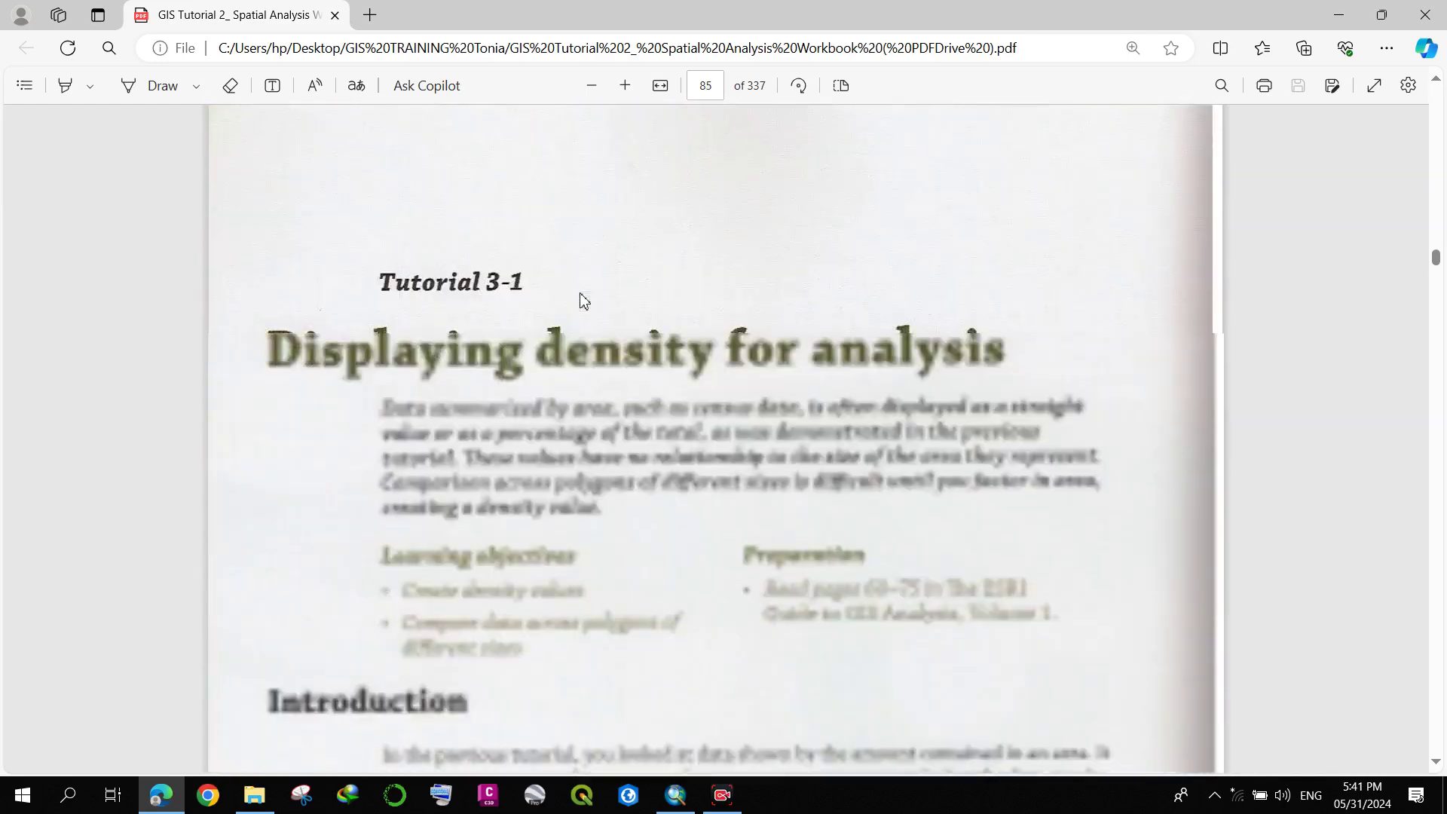
scroll(582, 299, "down", 20)
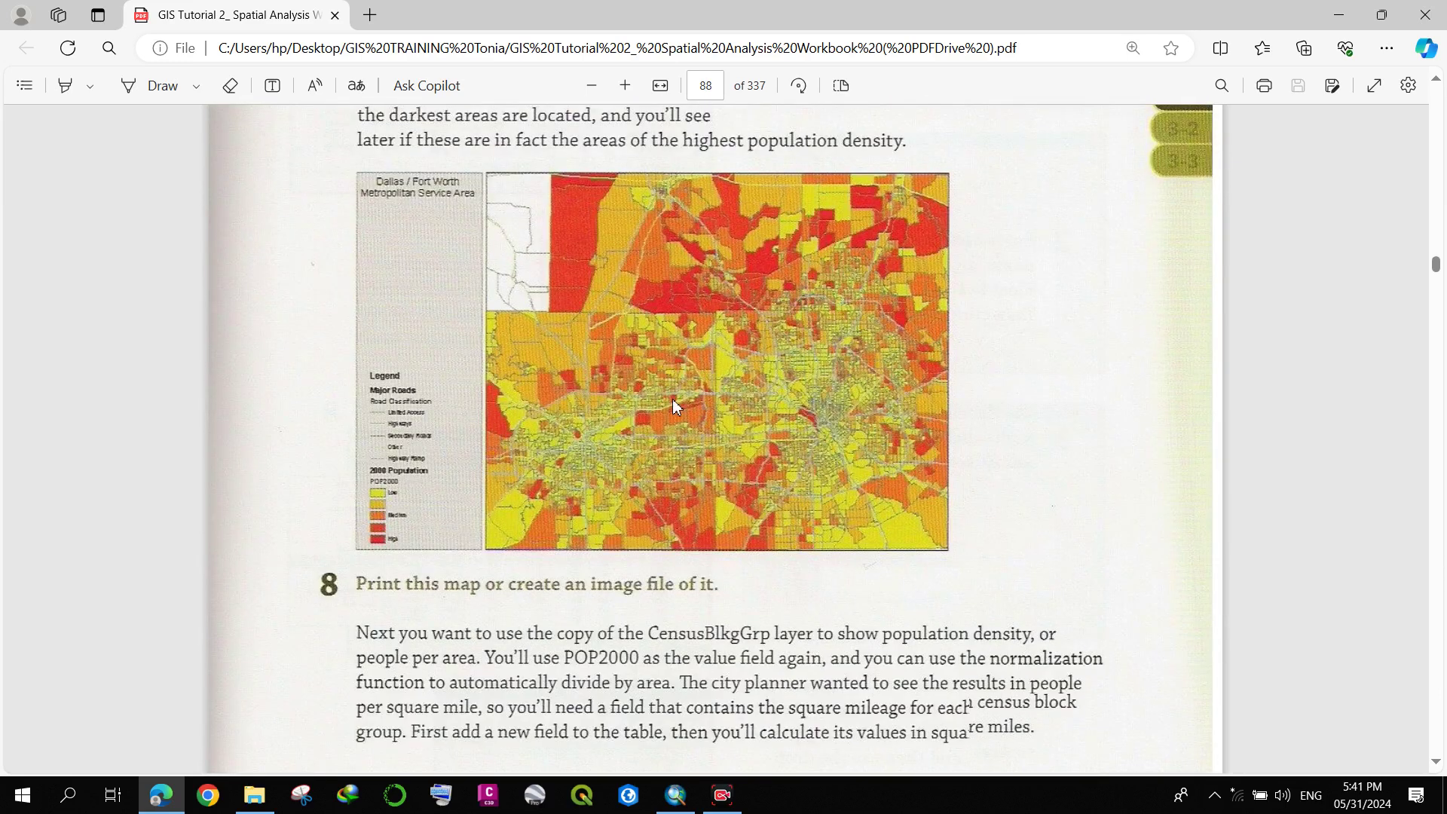
scroll(672, 399, "down", 20)
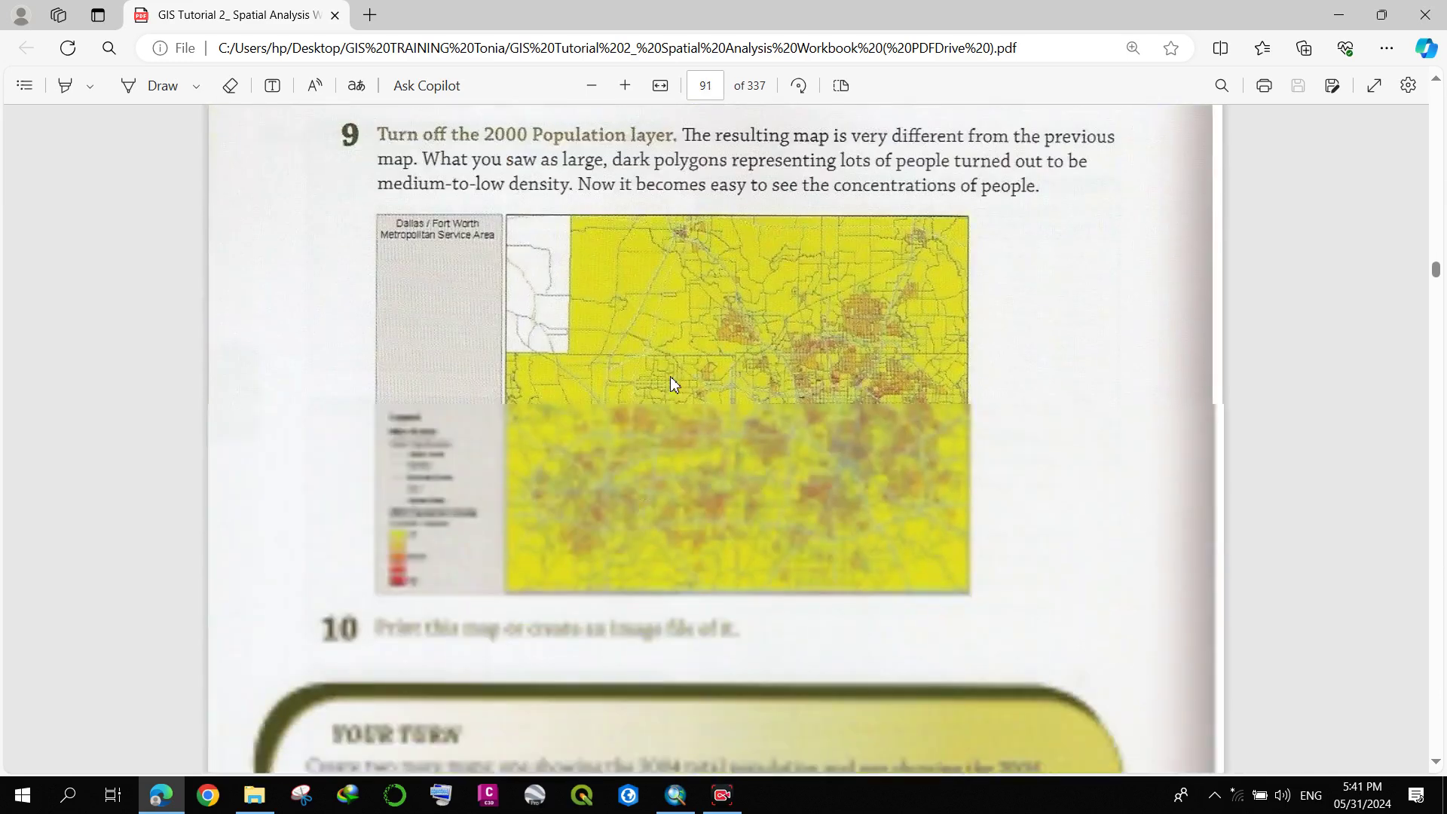
scroll(671, 379, "down", 20)
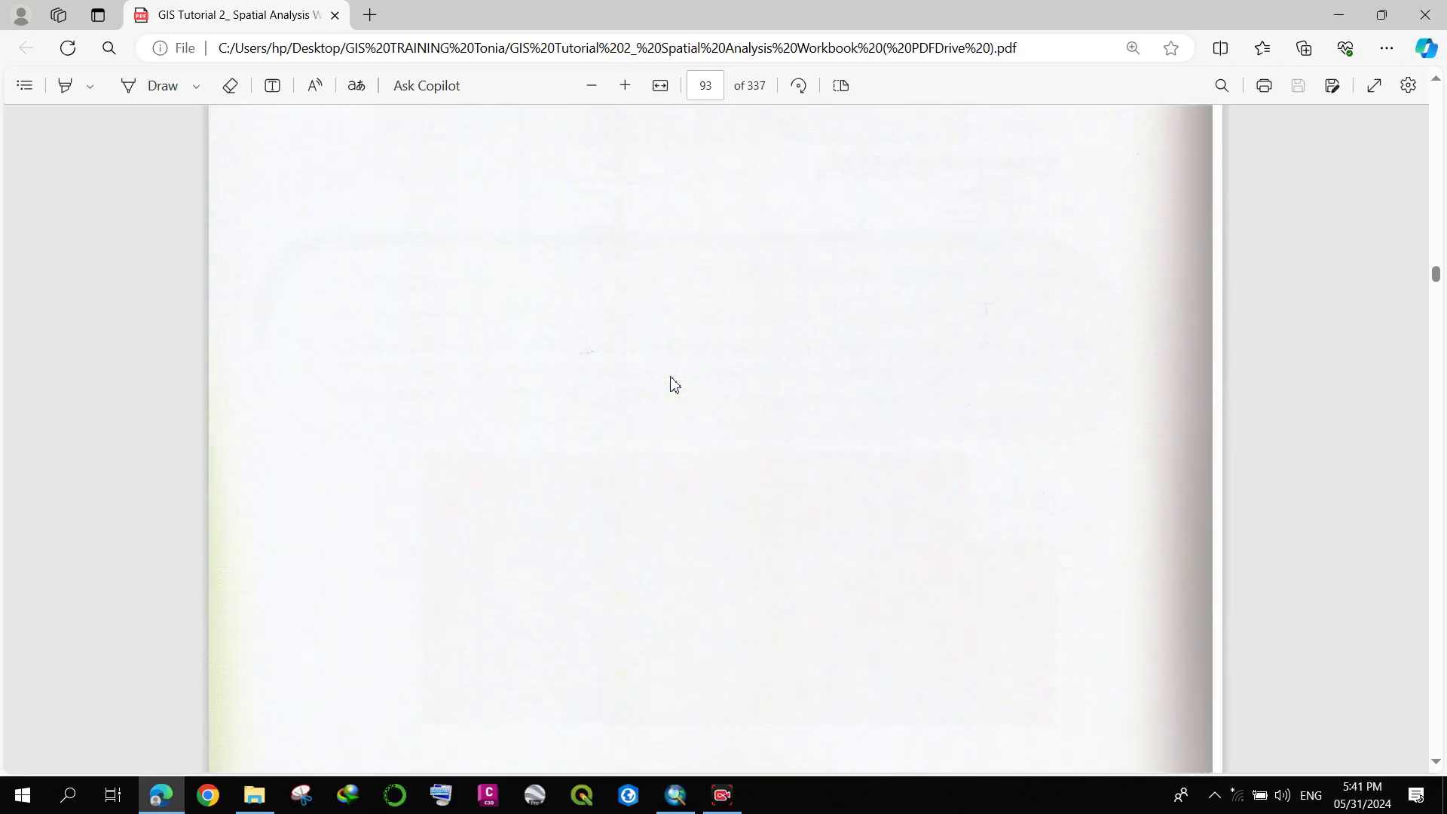
scroll(674, 384, "down", 20)
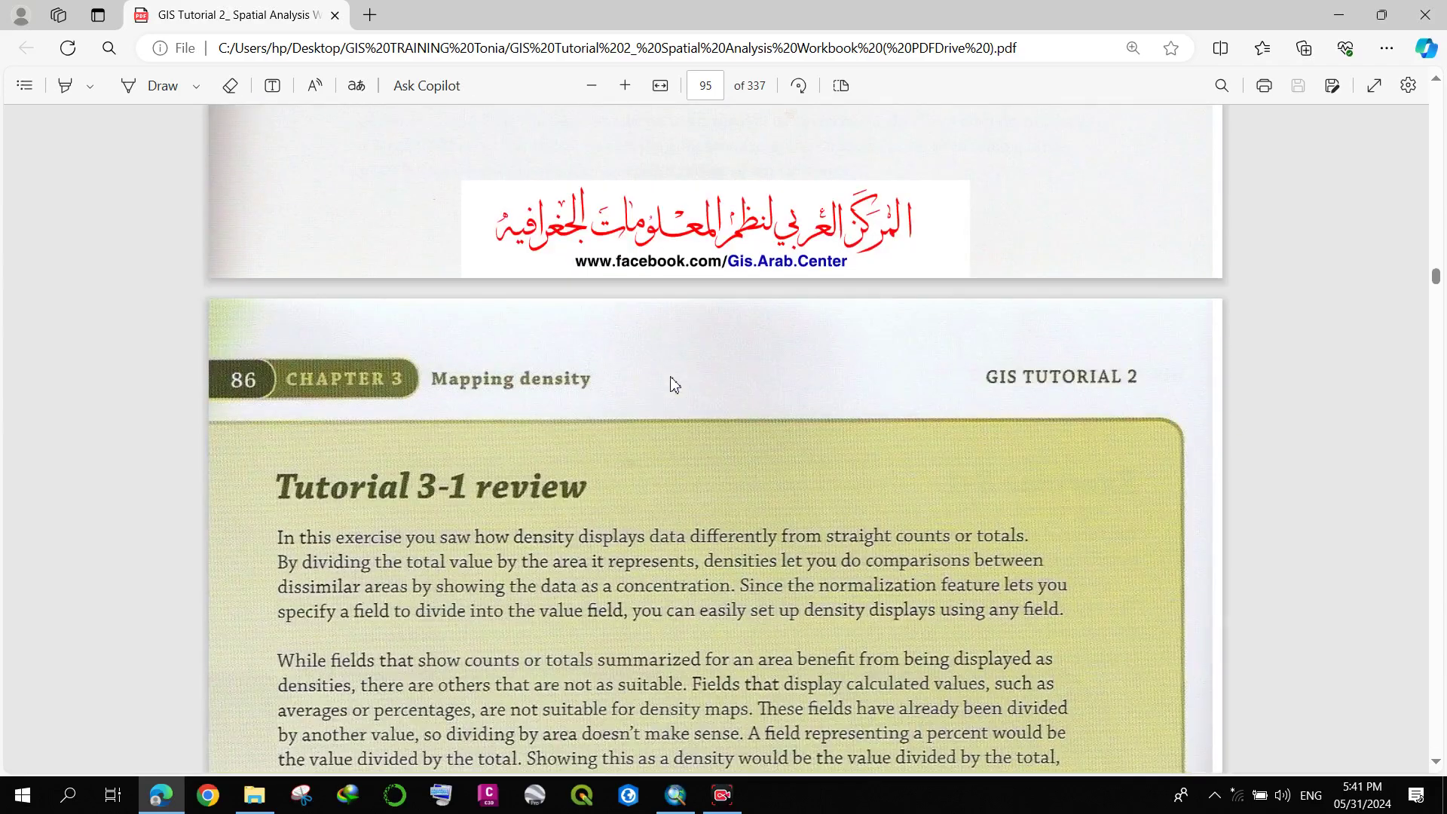
scroll(674, 384, "down", 10)
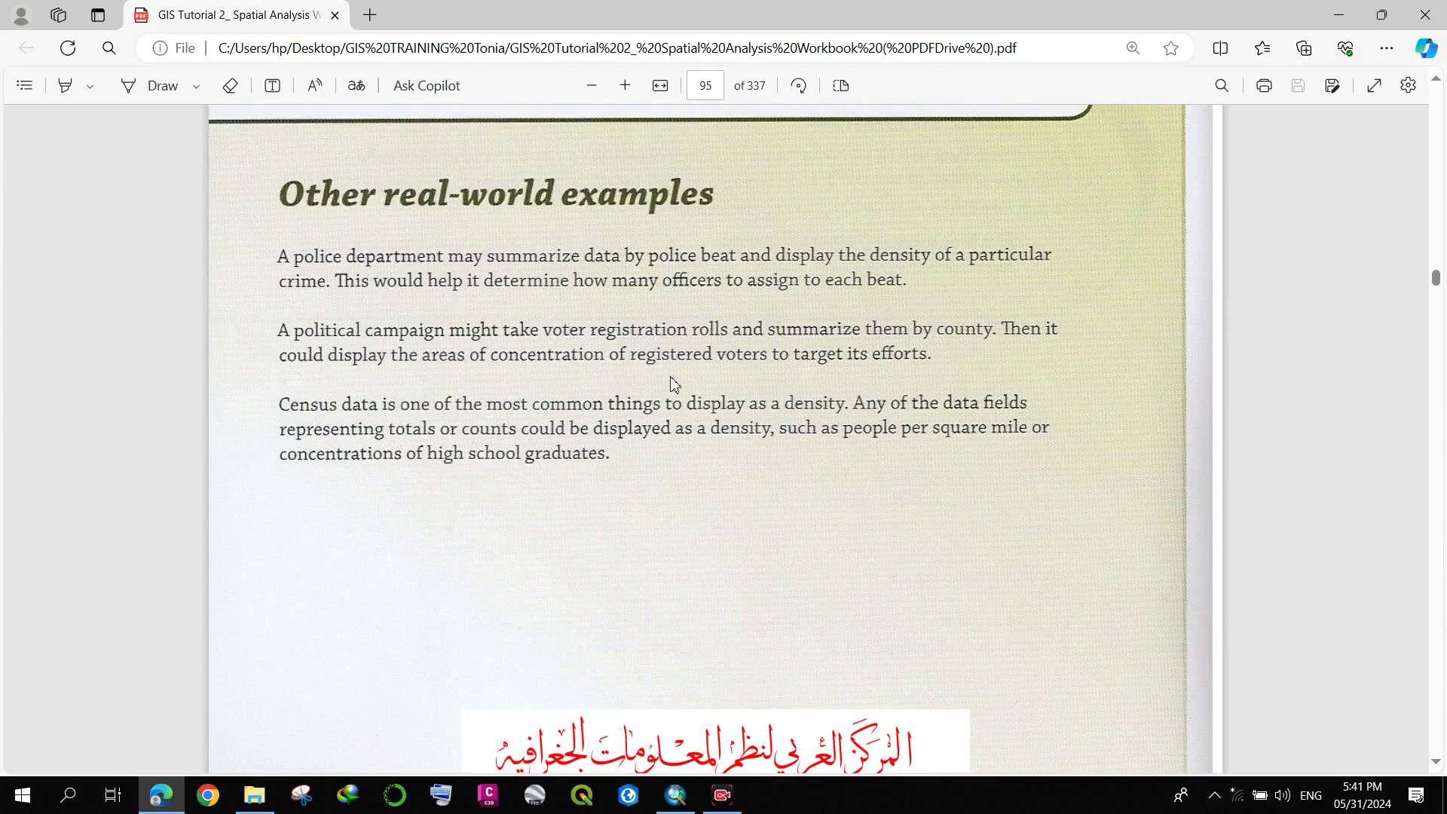
Step: Skim Tutorial 3-2 on dot density maps and Tutorial 3-3, Creating a density surface, through to the end of chapter 3
scroll(674, 384, "down", 20)
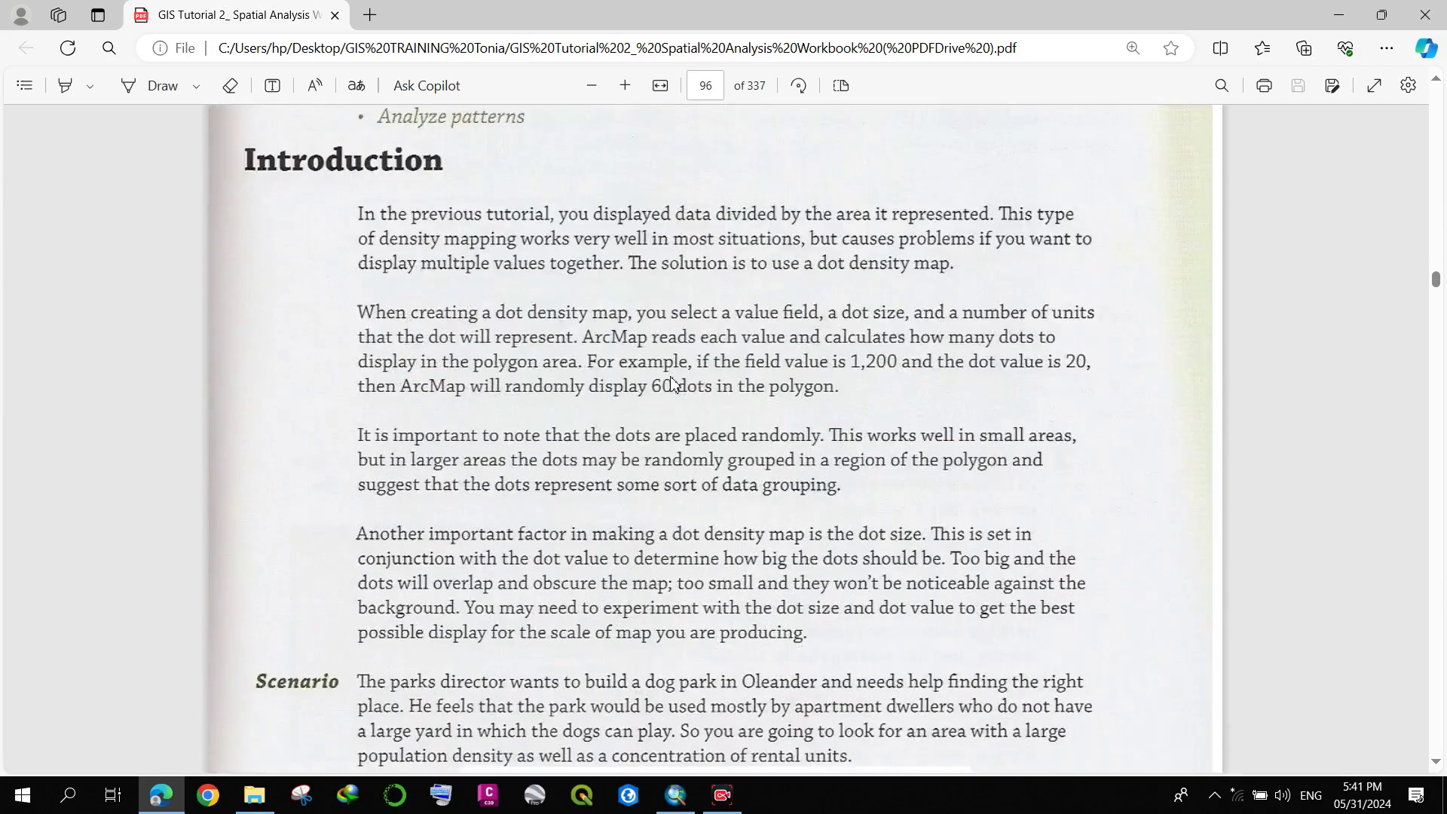
scroll(674, 384, "down", 20)
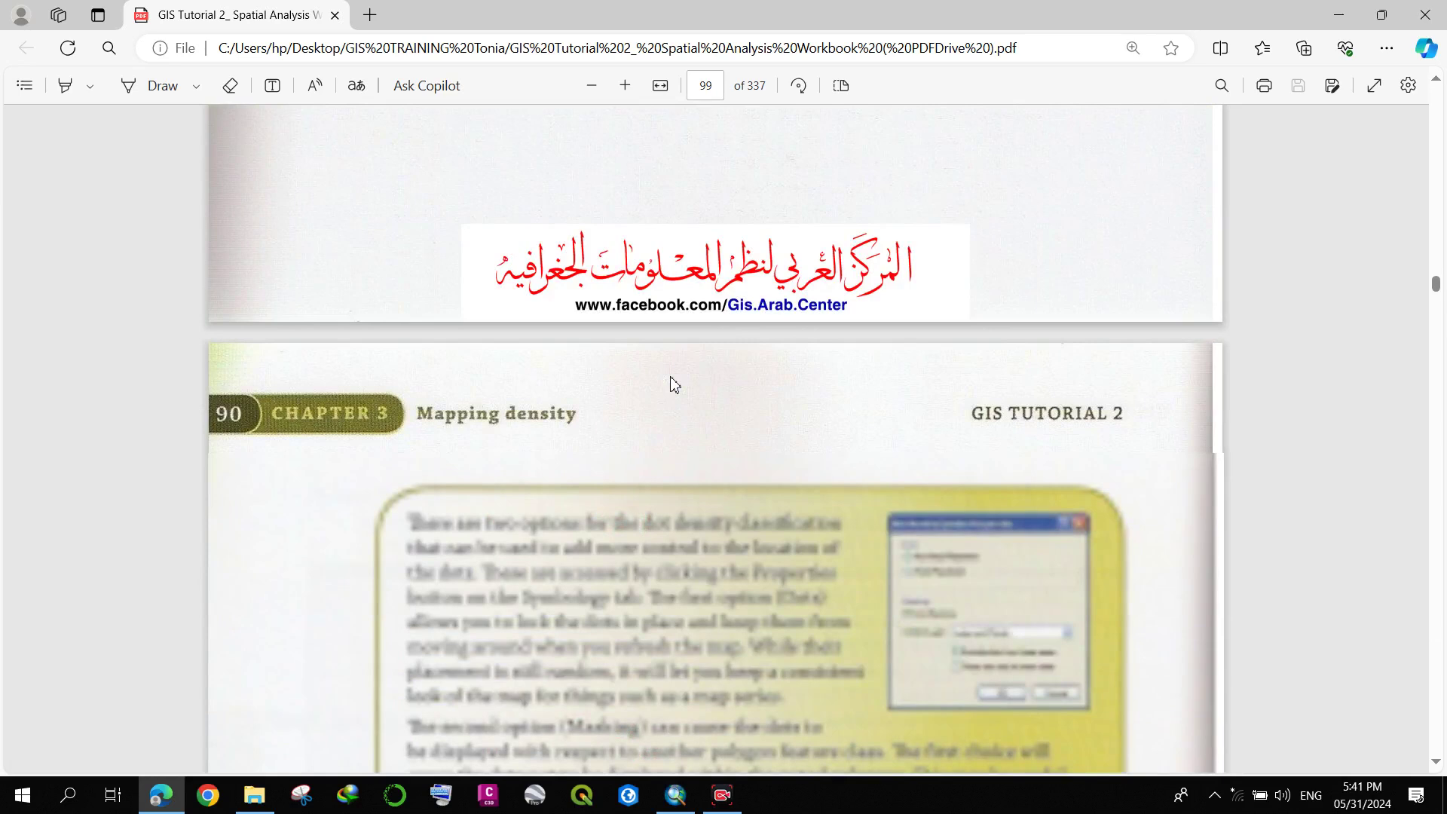
scroll(674, 385, "down", 4)
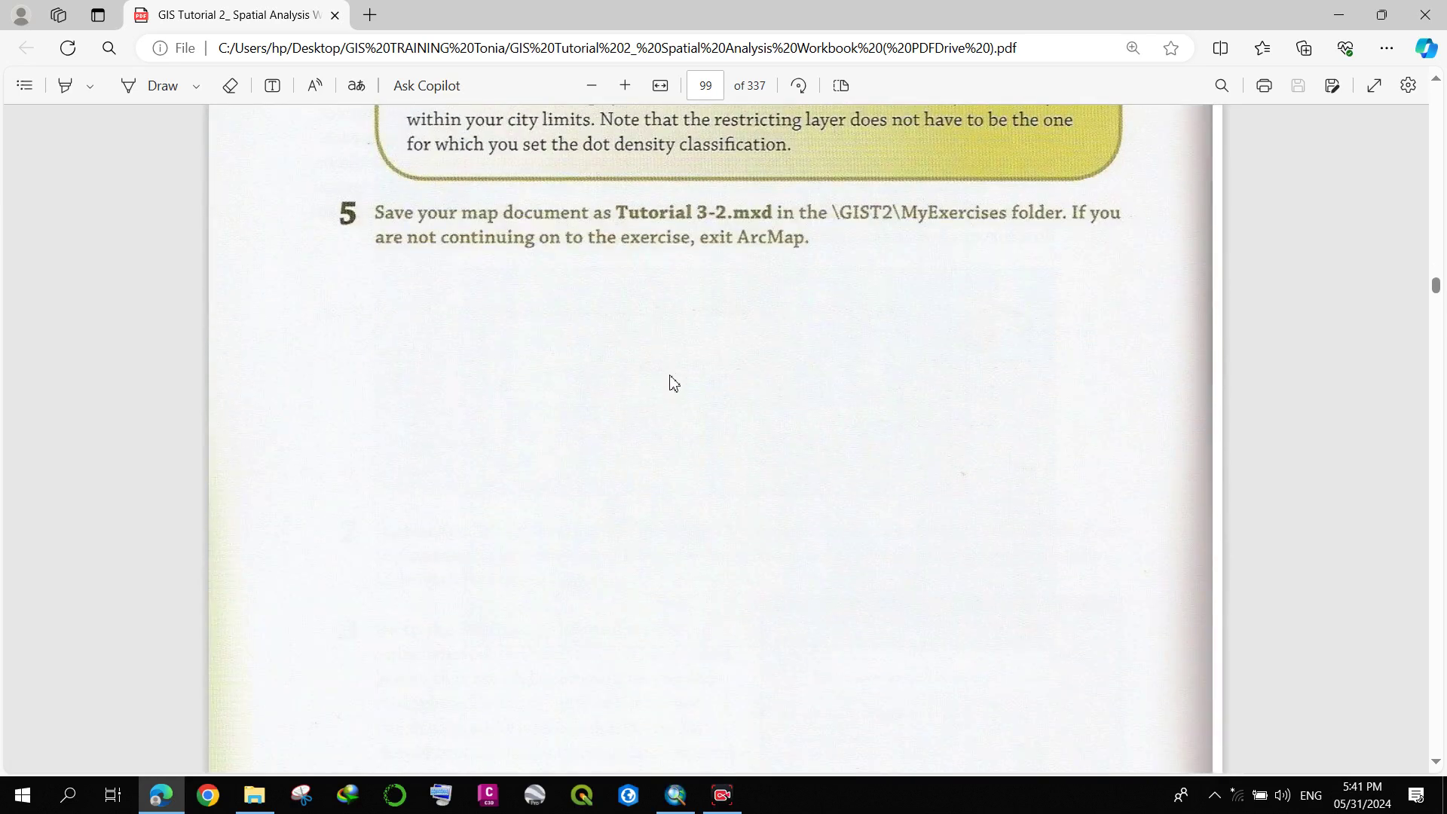
scroll(673, 384, "down", 20)
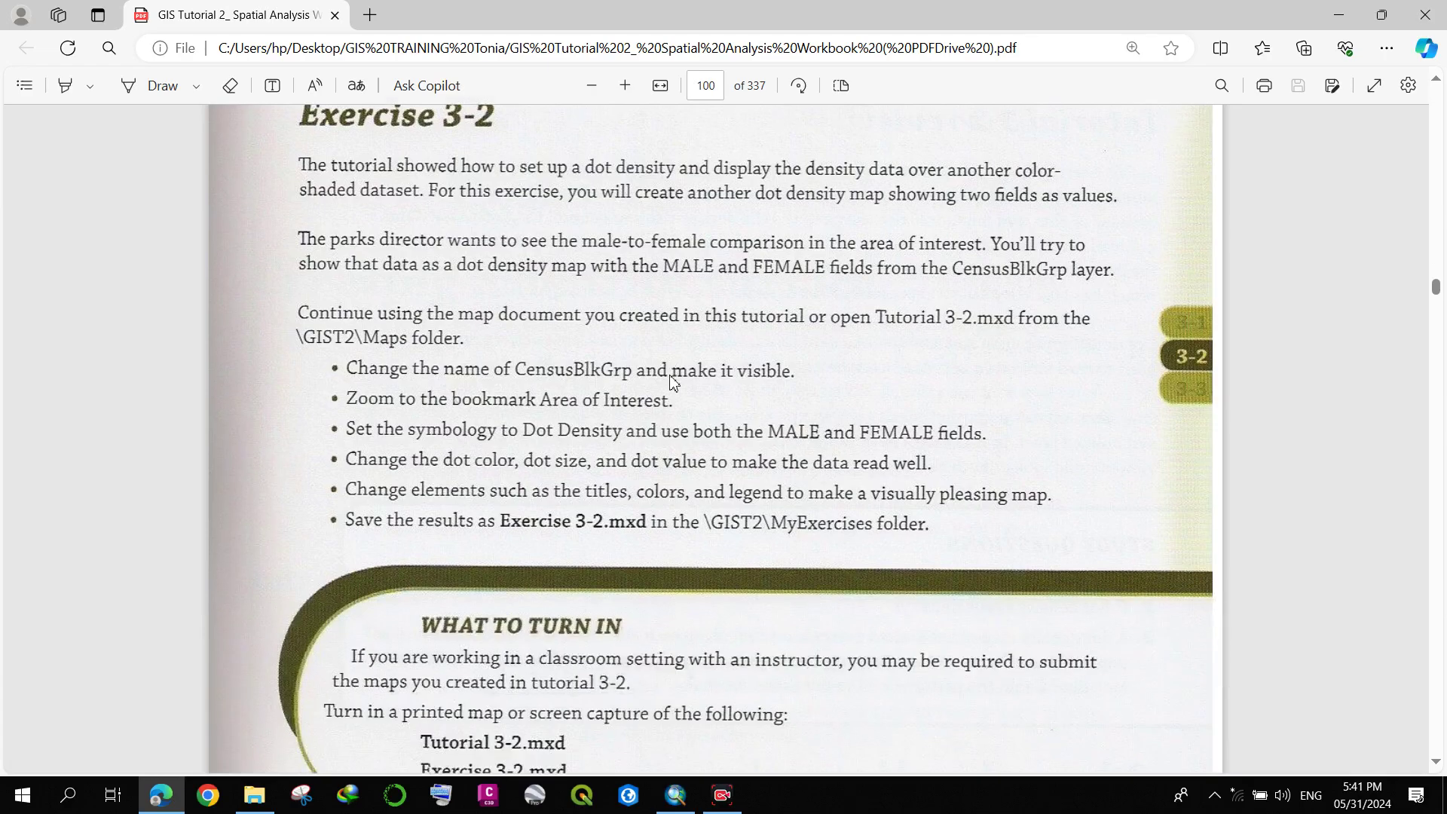
scroll(674, 383, "down", 20)
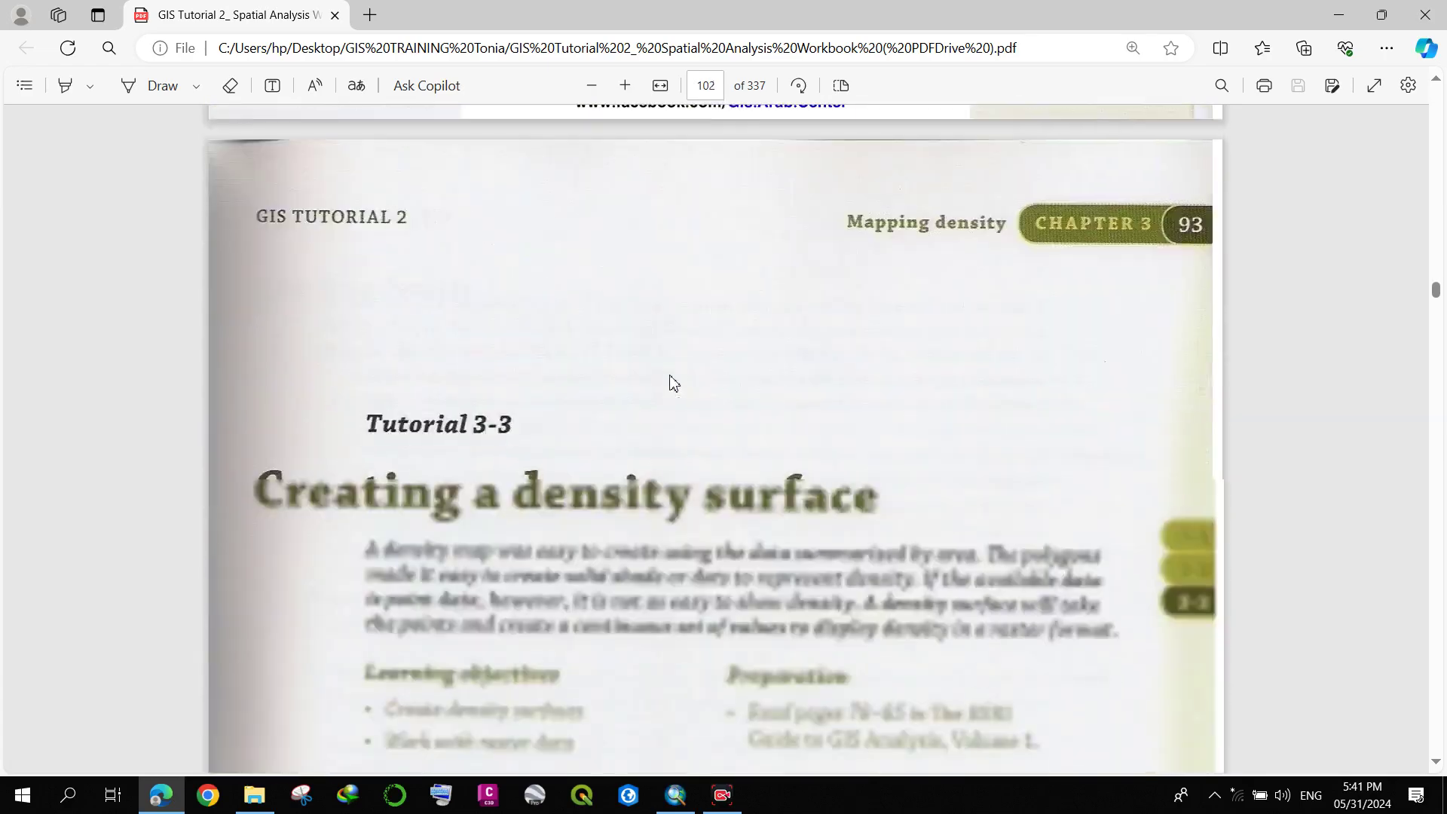
scroll(674, 384, "down", 15)
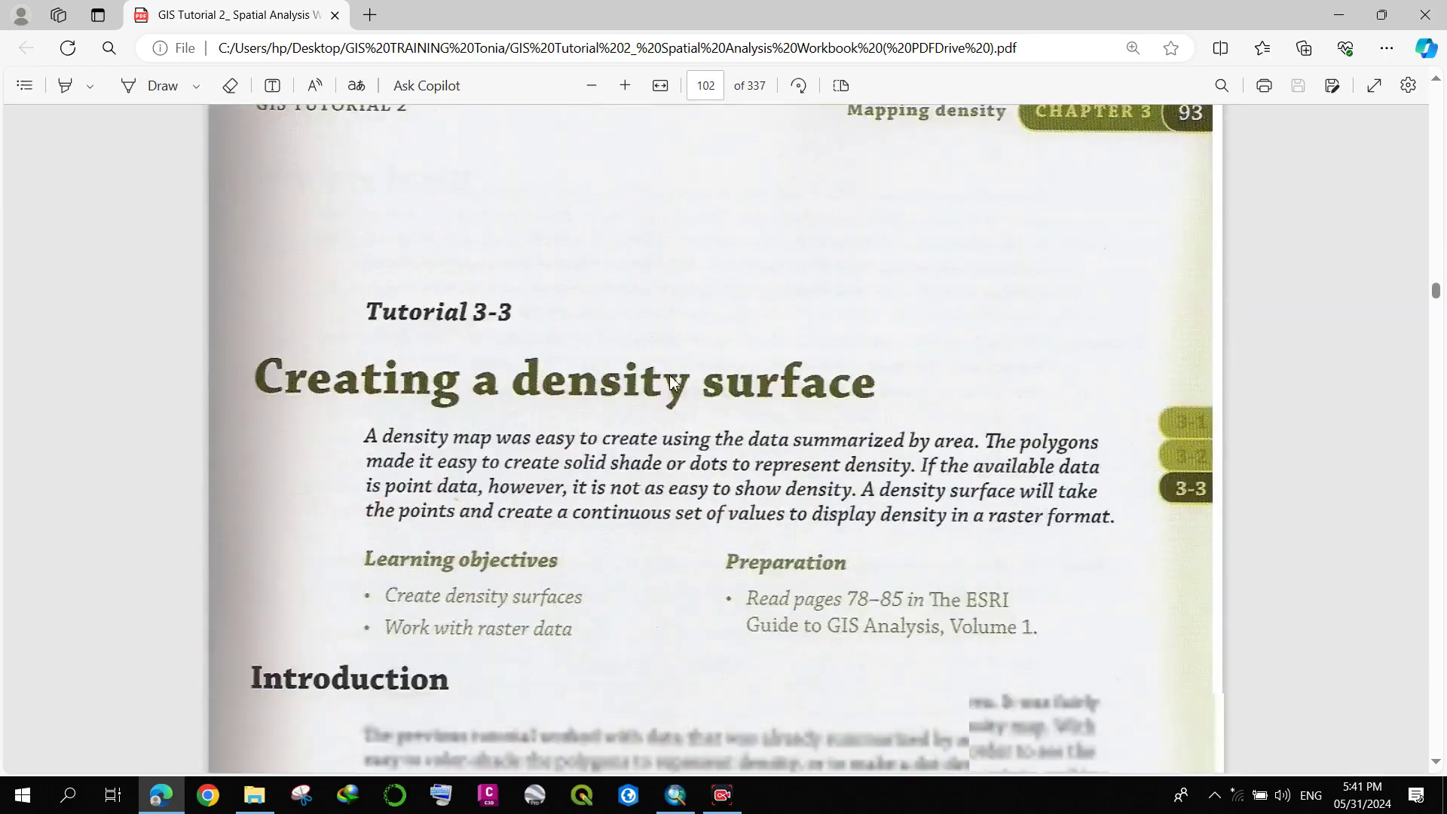
scroll(673, 384, "down", 20)
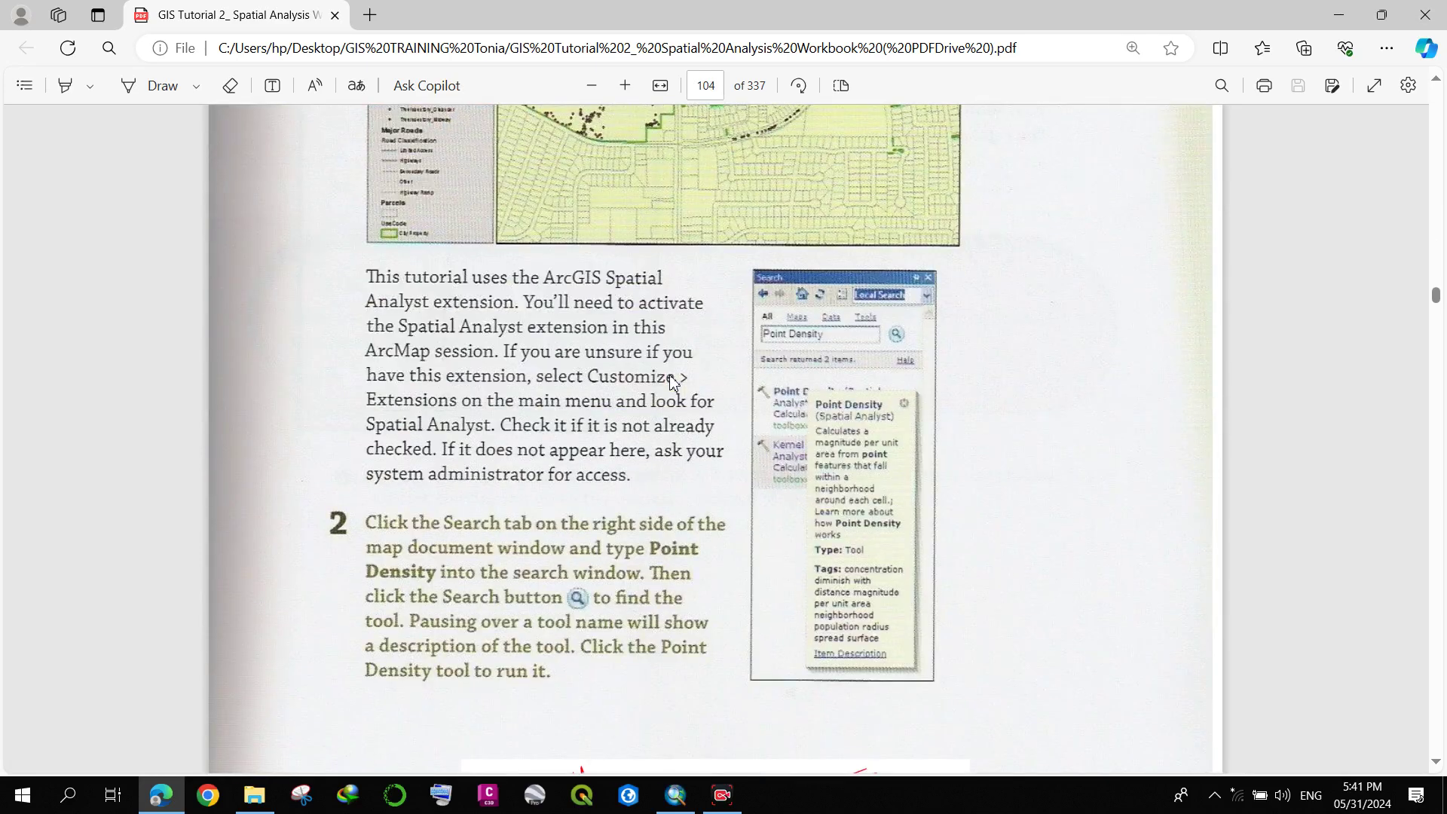
scroll(673, 383, "down", 20)
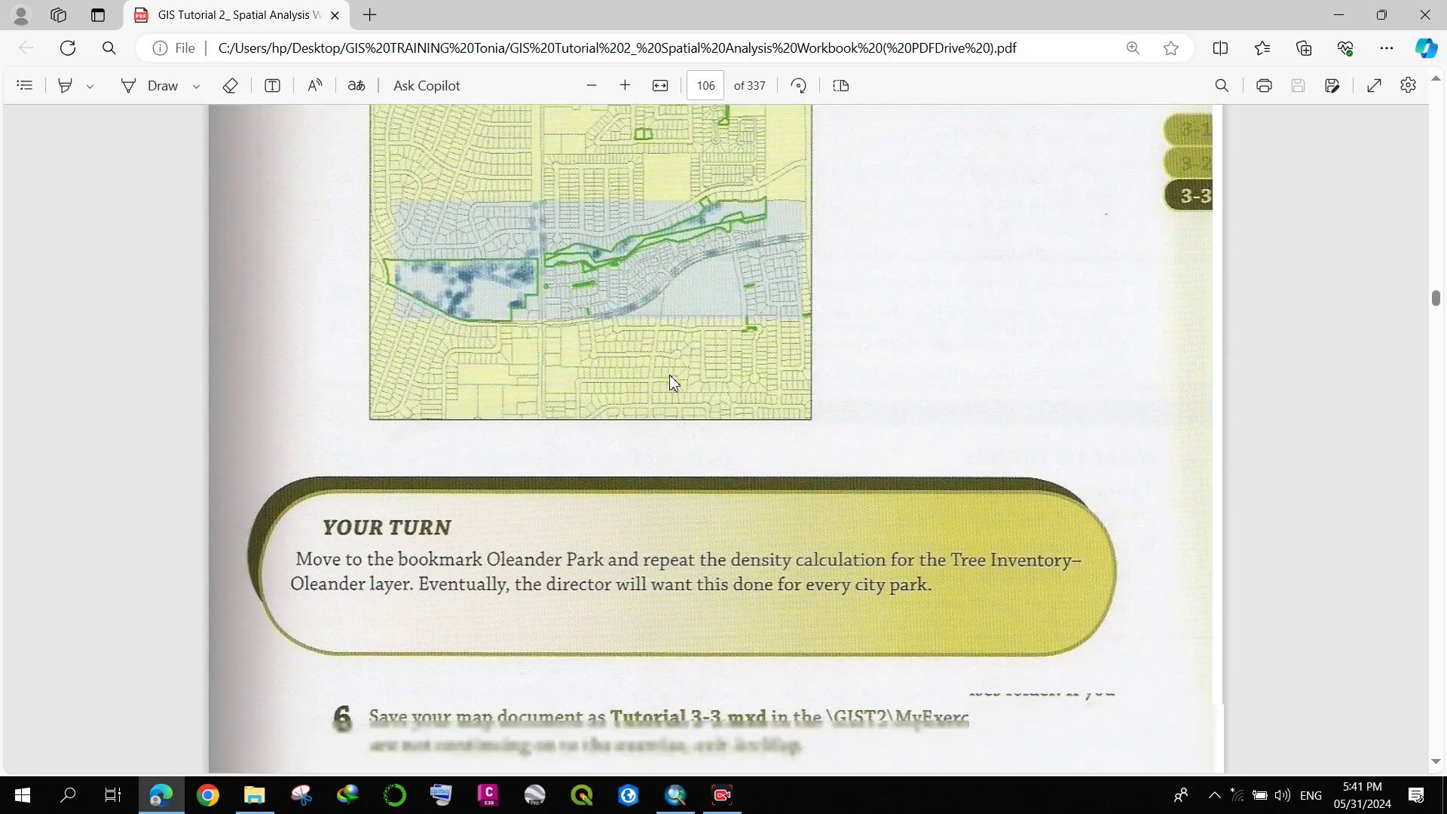
scroll(674, 384, "down", 20)
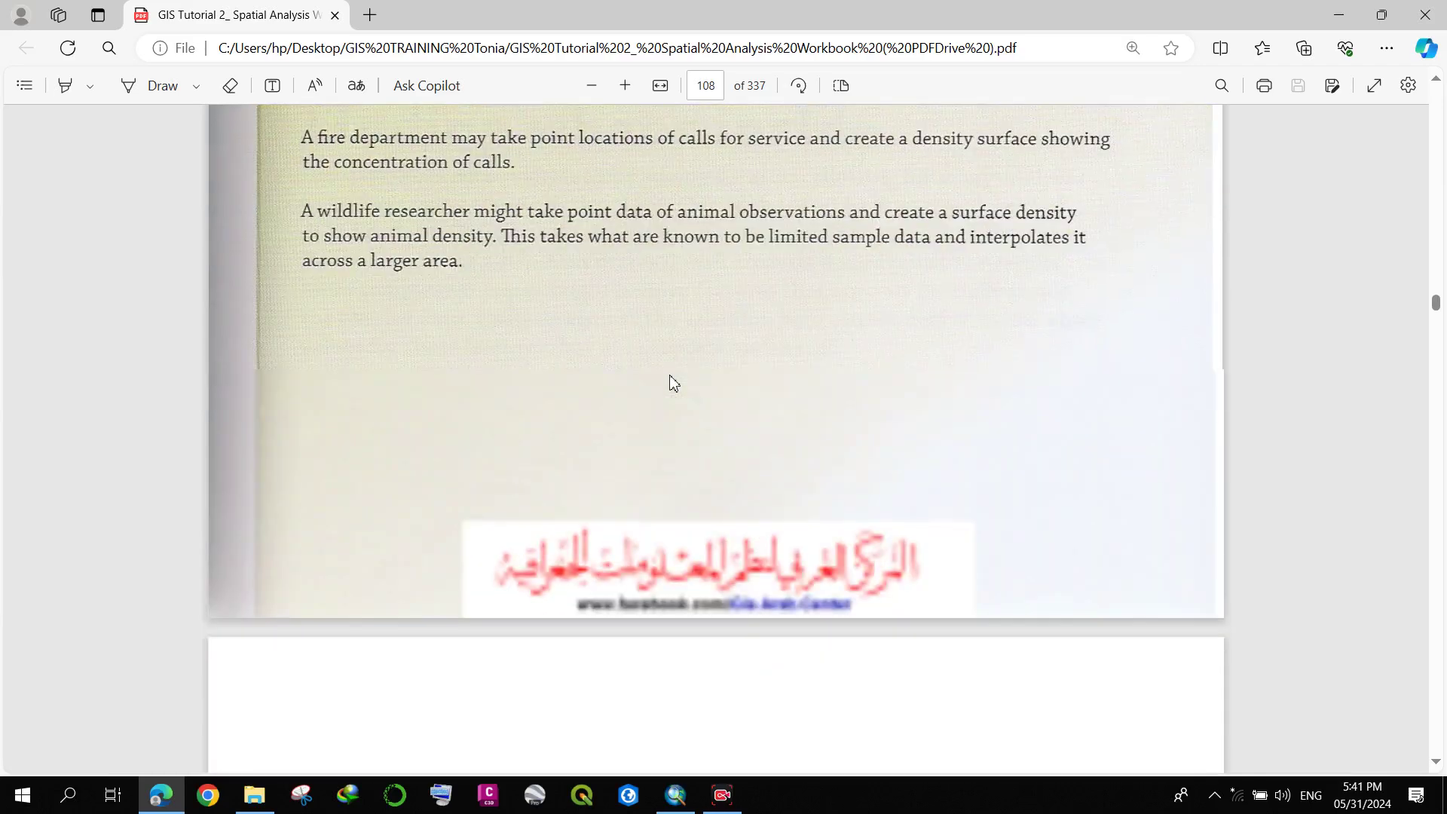
Step: Skim chapter 4, Finding what's inside, from its introduction through the land use summary steps to the exercise for Tutorial 4-1
scroll(674, 383, "down", 20)
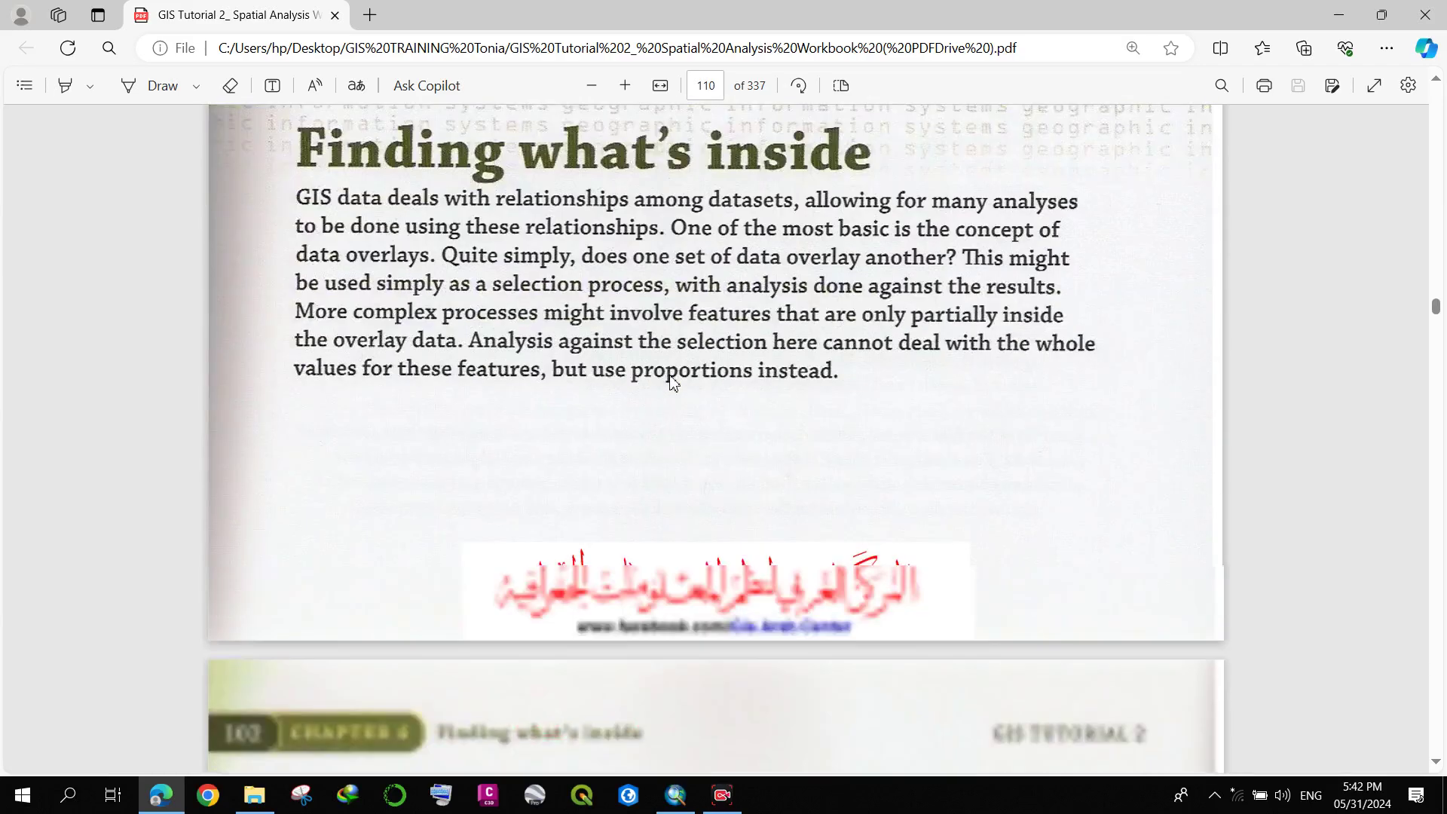
scroll(674, 383, "down", 20)
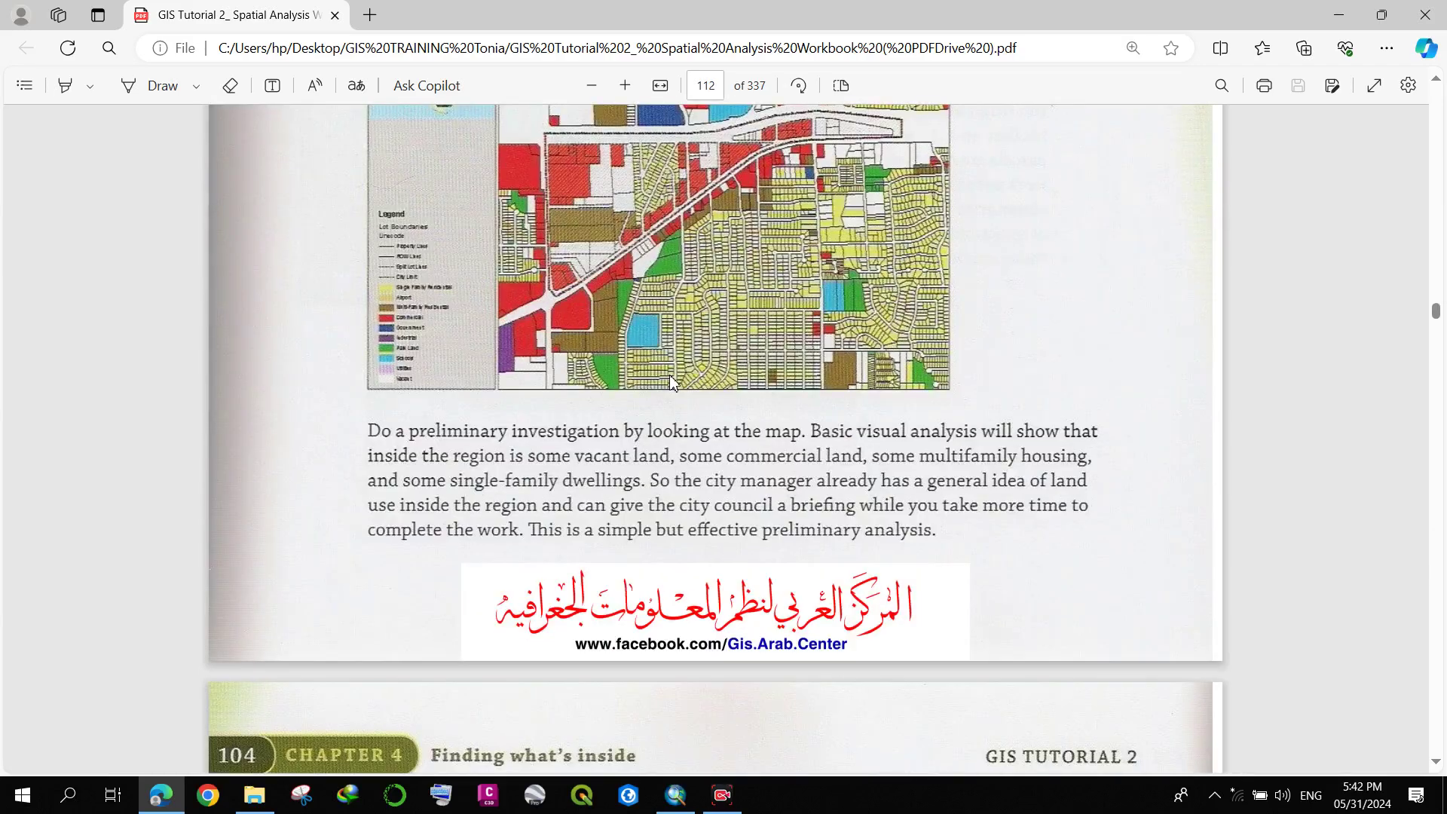
scroll(674, 384, "down", 6)
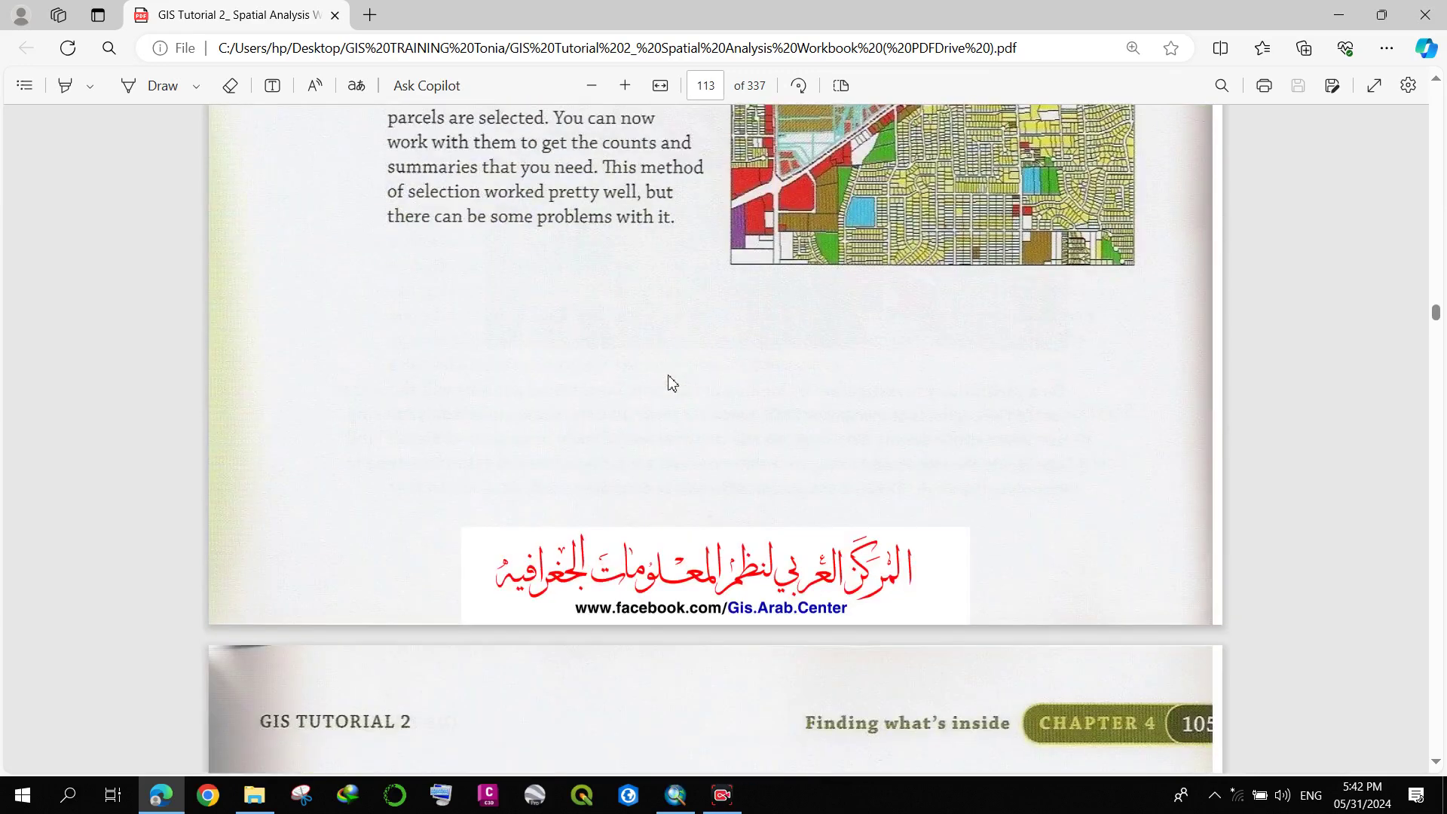
scroll(672, 383, "down", 20)
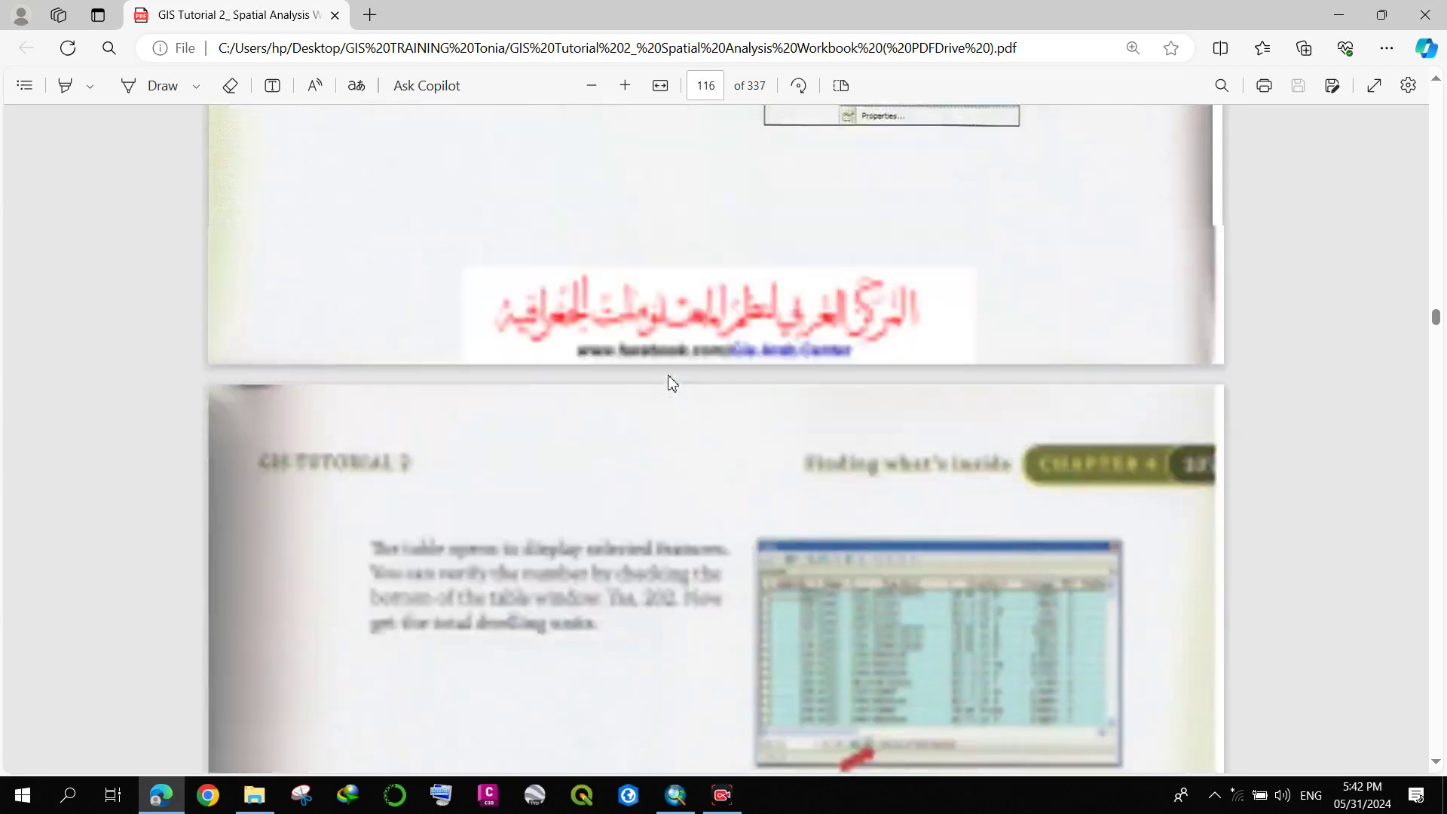
scroll(673, 384, "down", 10)
scroll(704, 525, "down", 15)
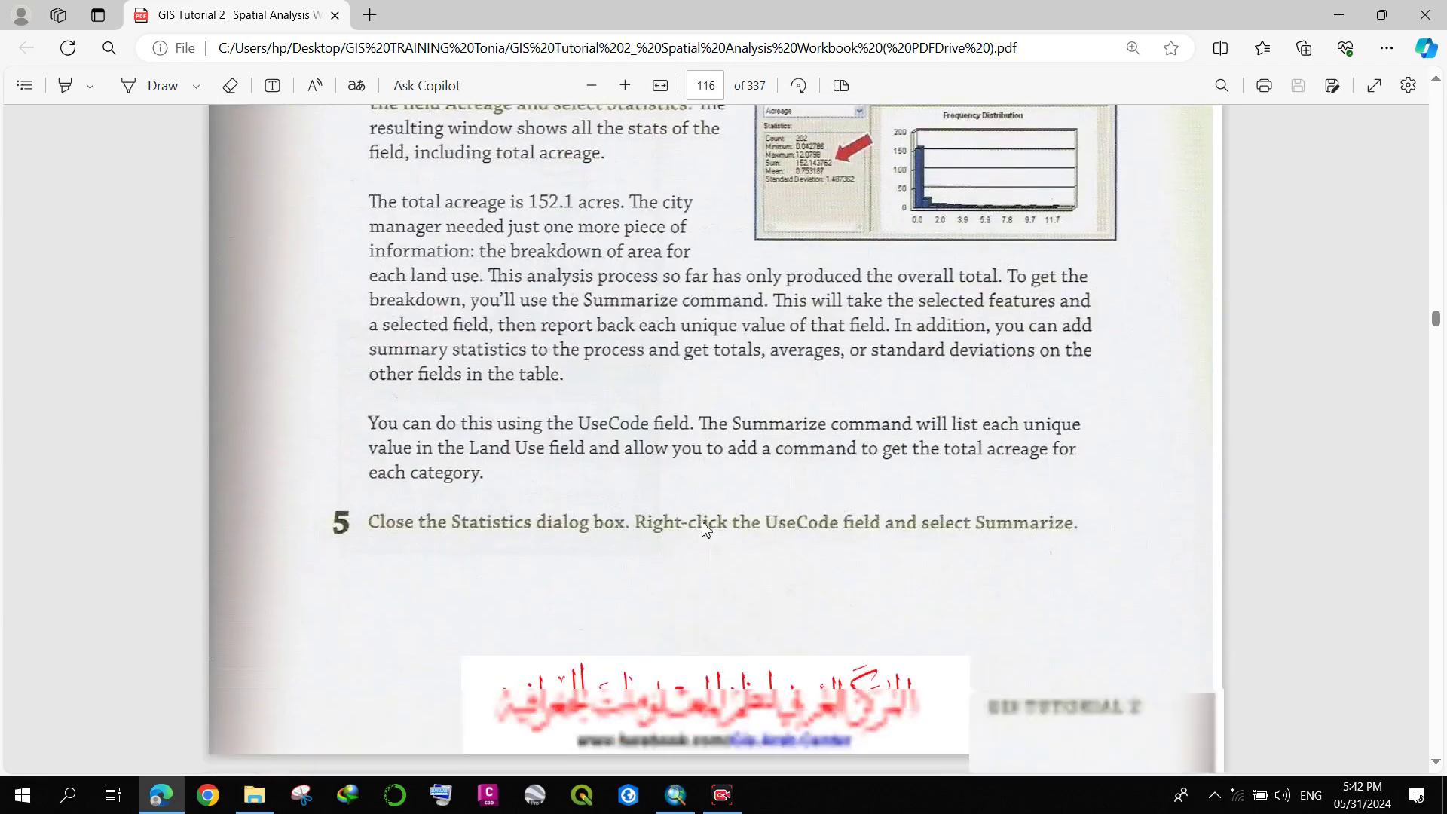
scroll(705, 520, "down", 10)
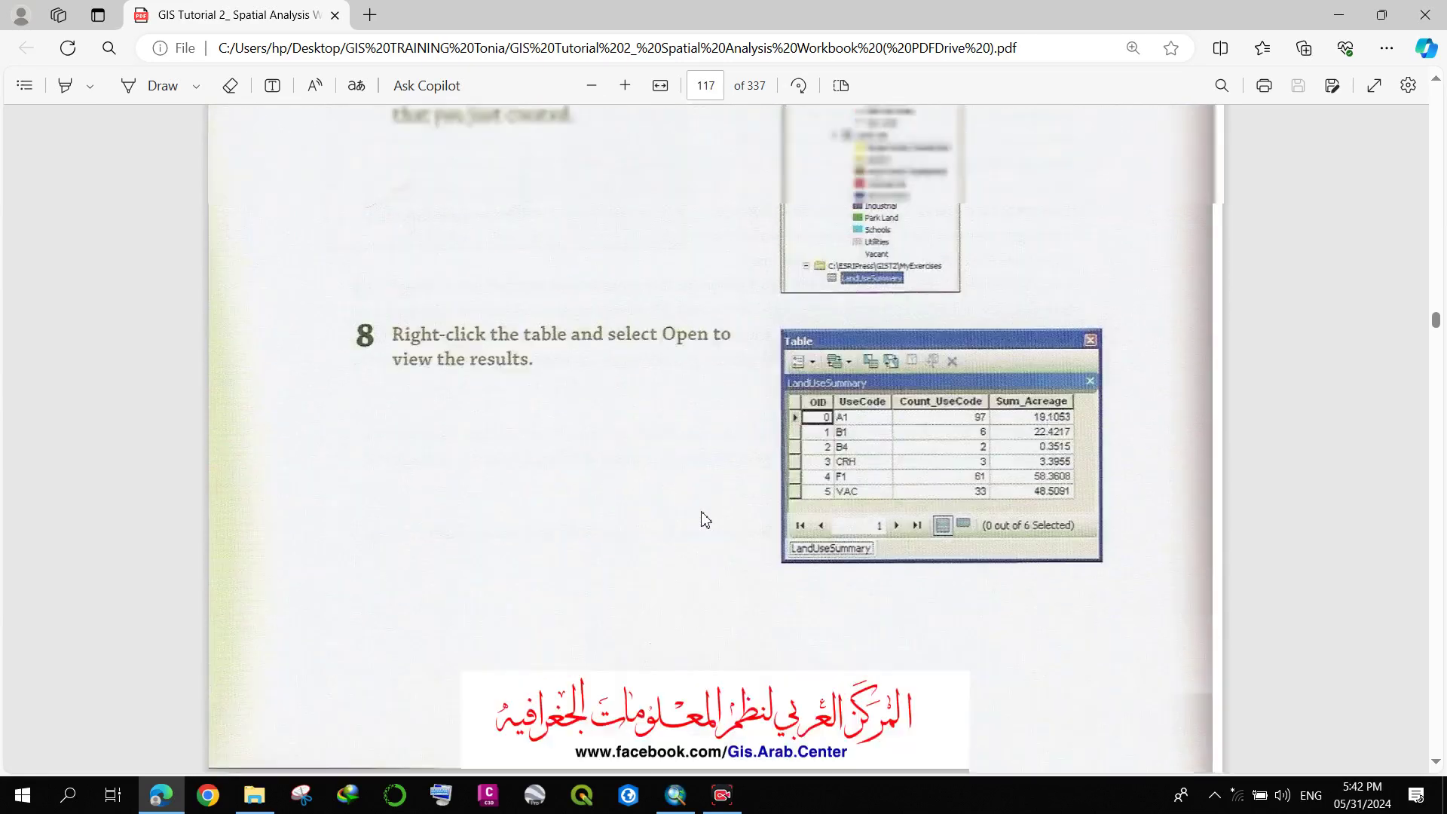
scroll(953, 537, "up", 4)
scroll(856, 460, "down", 12)
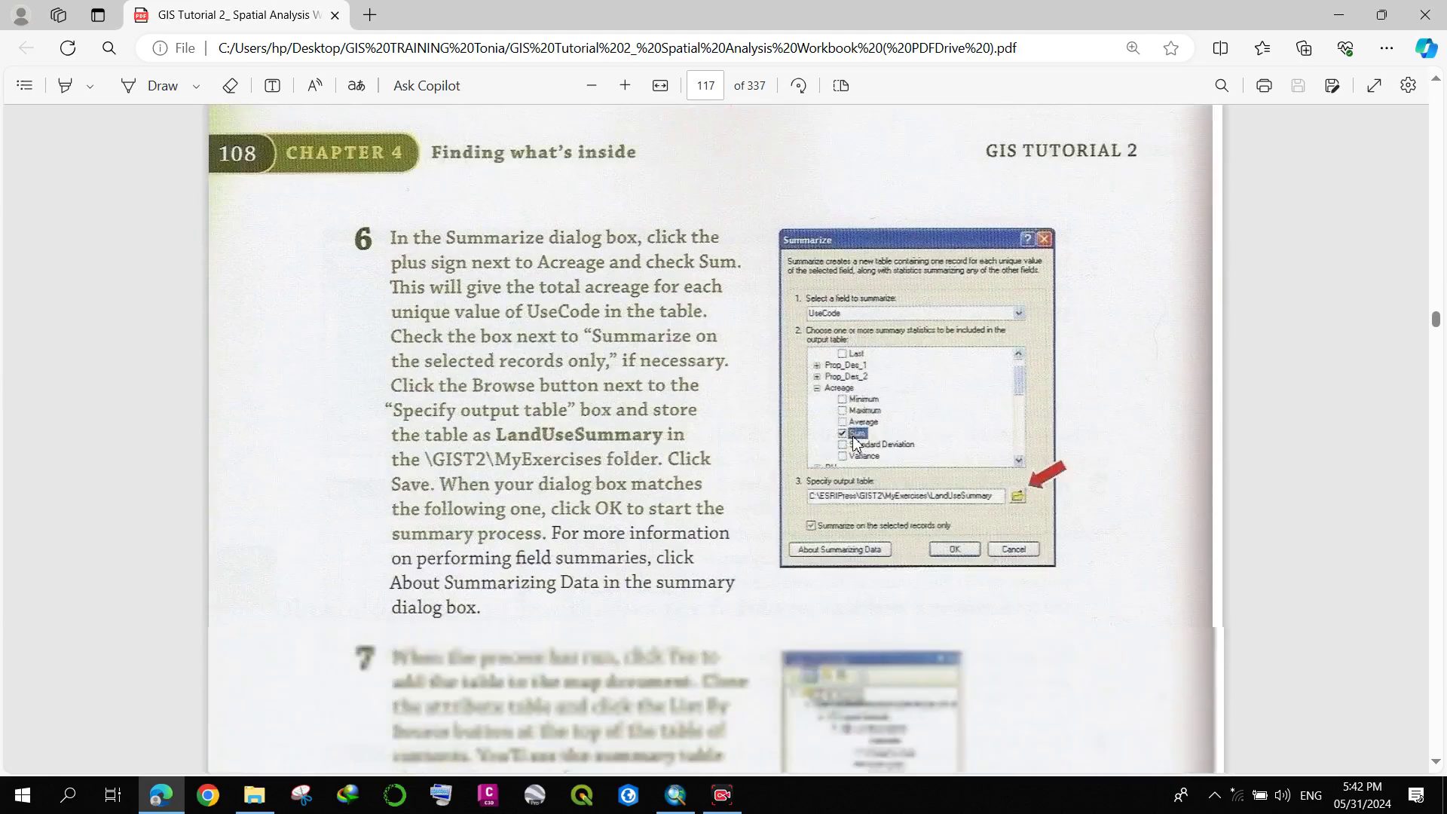
scroll(812, 478, "down", 20)
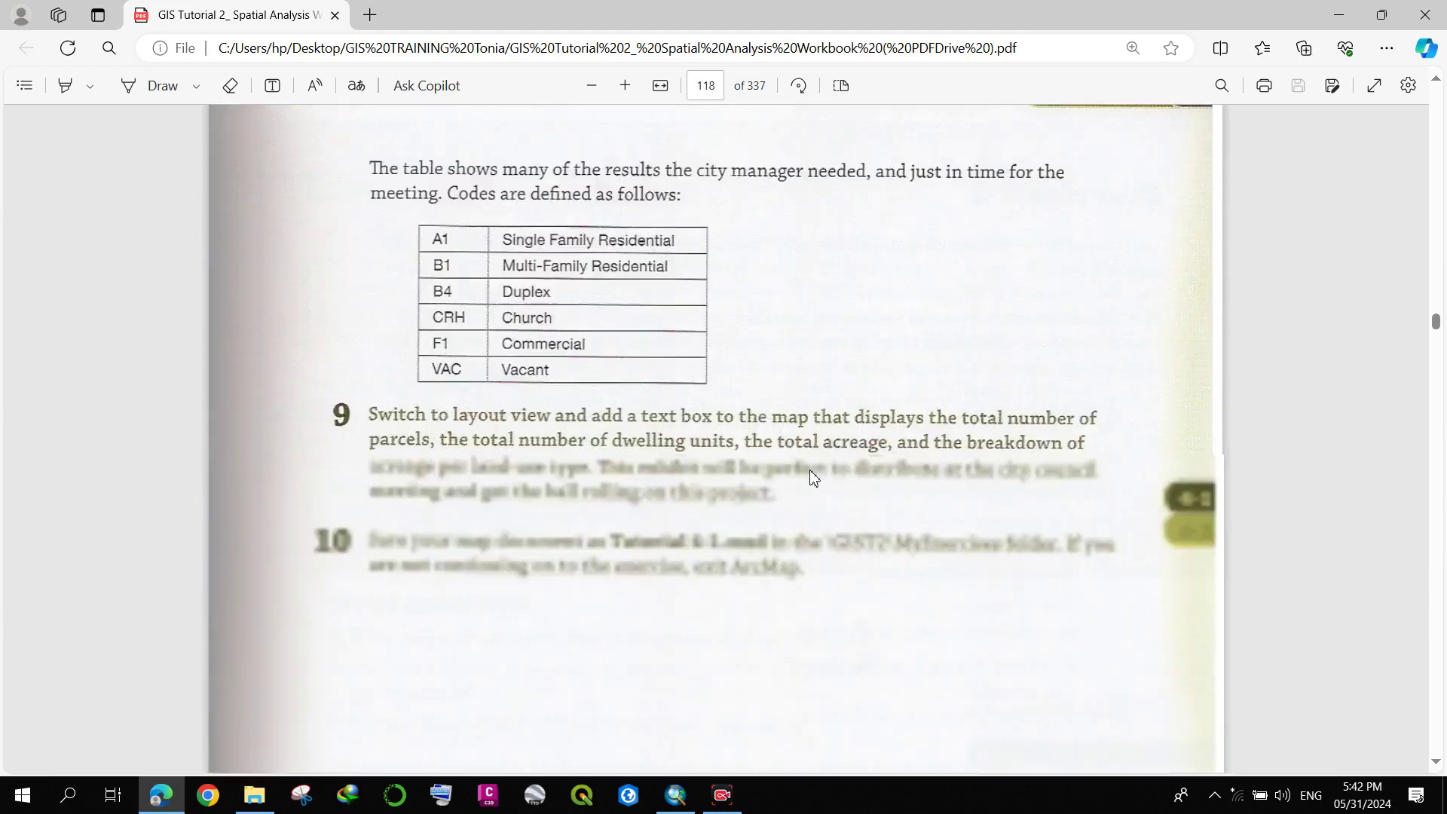
scroll(726, 482, "down", 15)
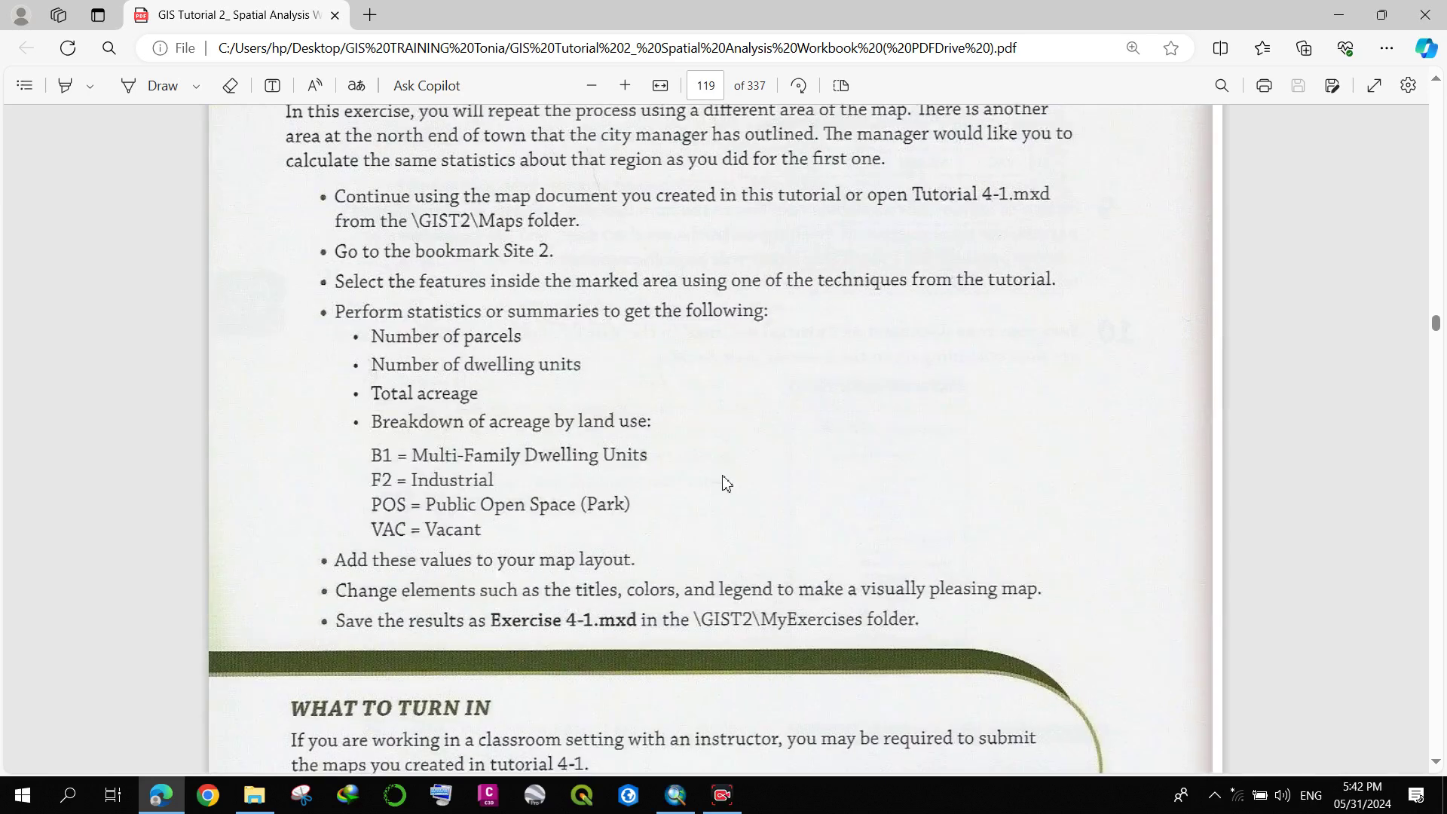